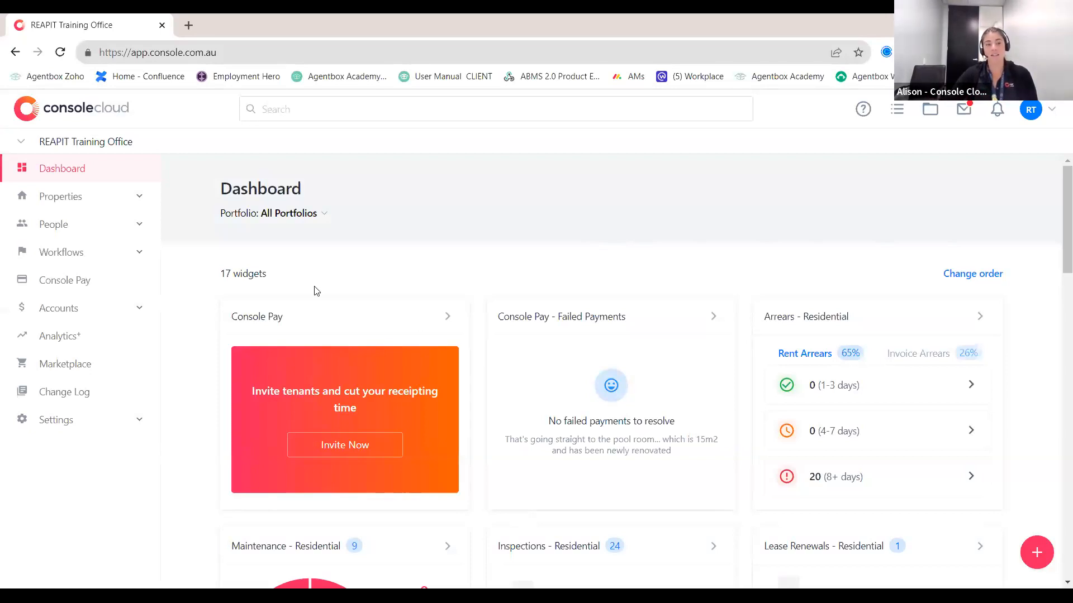
# Step: Show the commercial properties and filter the list by the Building commercial type
pyautogui.click(82, 201)
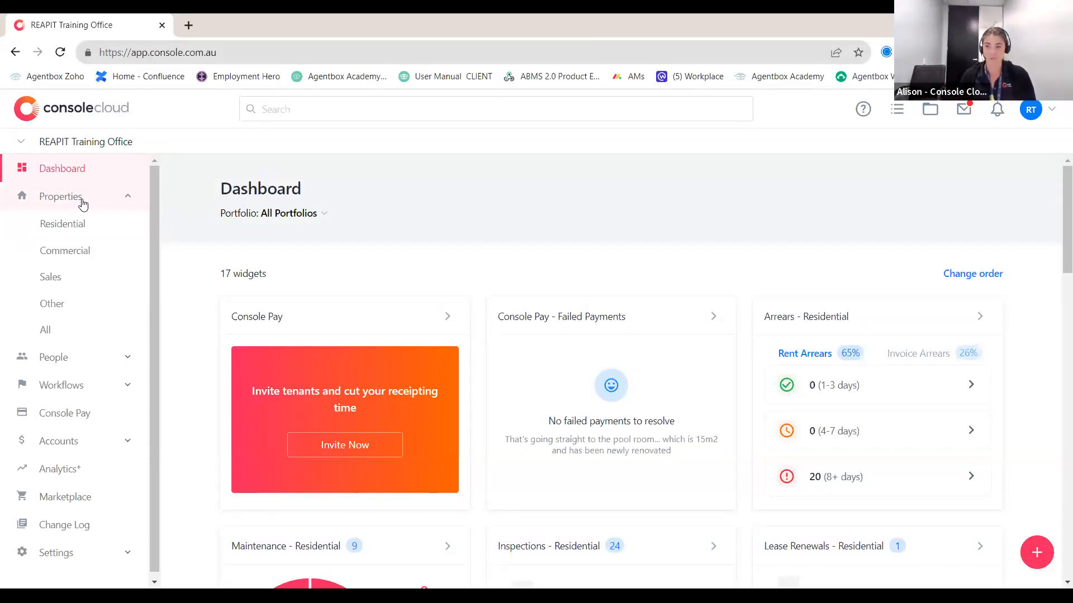
pyautogui.click(56, 255)
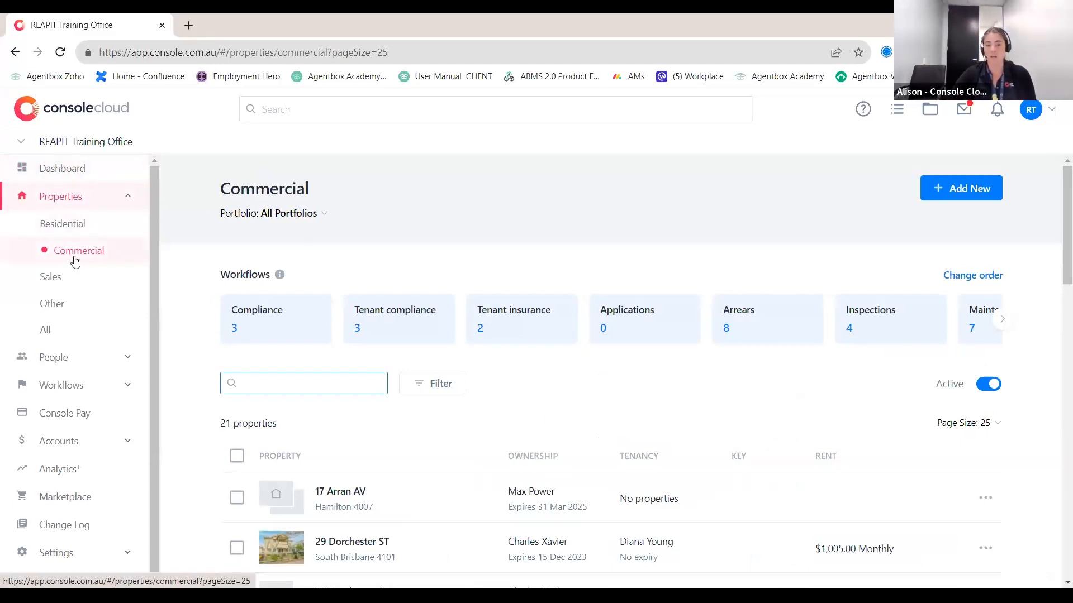
pyautogui.click(433, 391)
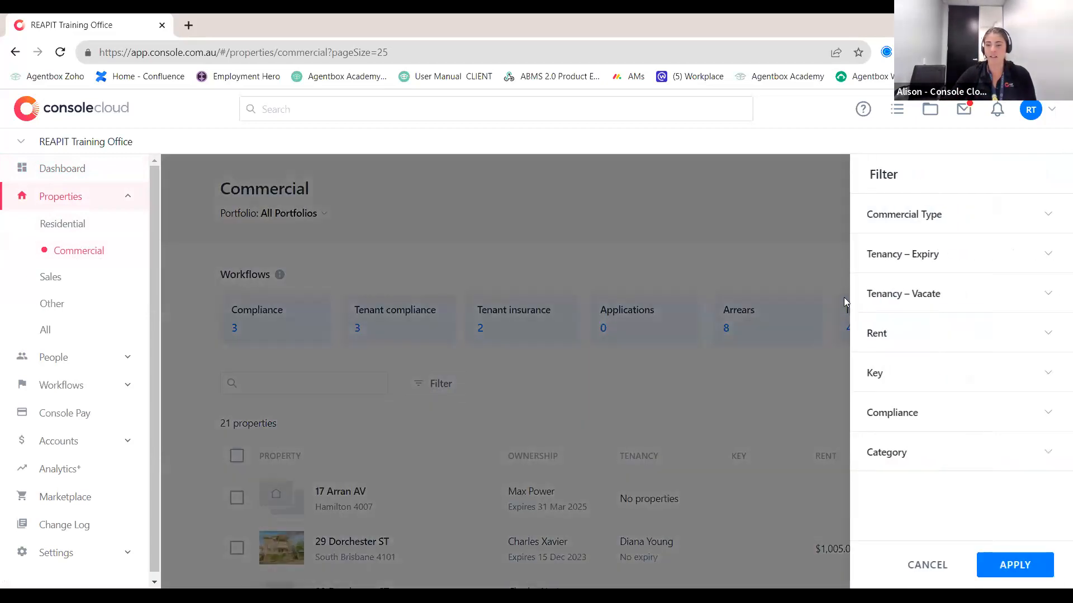
pyautogui.click(877, 218)
pyautogui.click(874, 247)
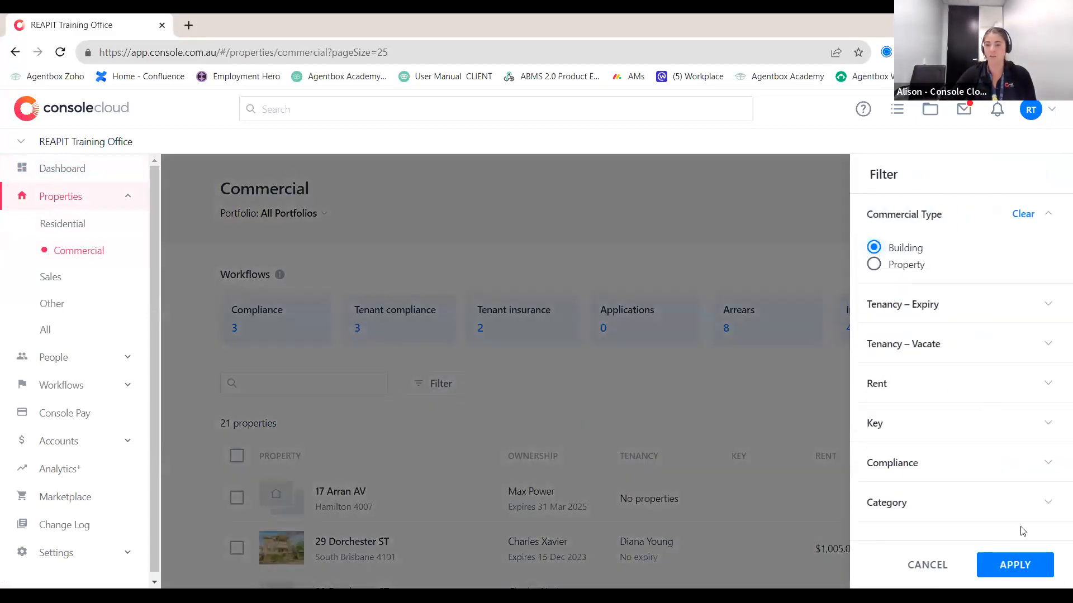
pyautogui.click(1019, 566)
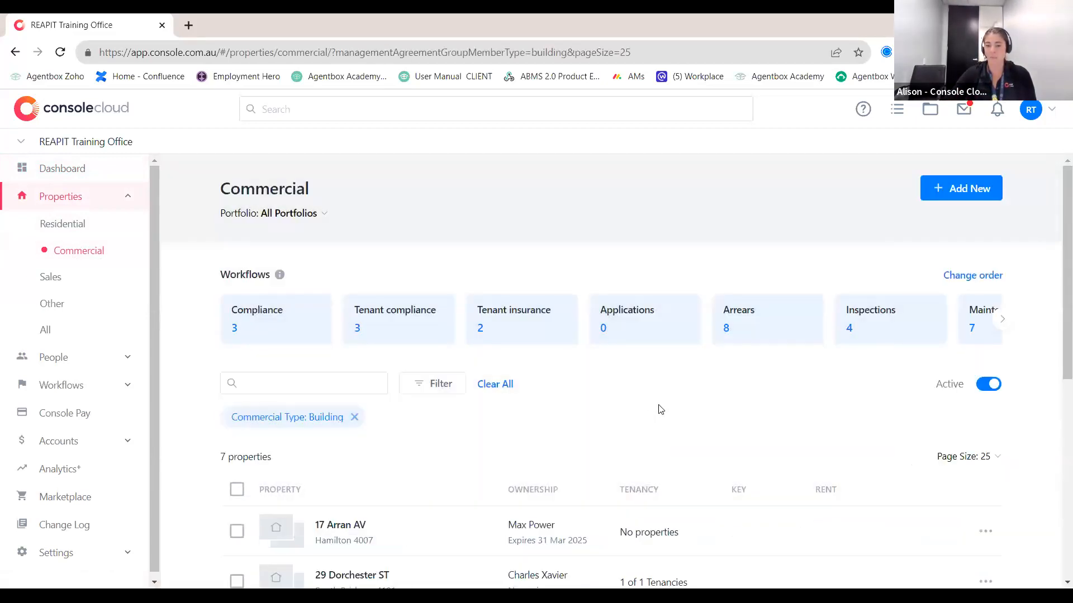
# Step: Open the Black Snake building that has 3 of 3 tenancies from the filtered property list
pyautogui.scroll(-3, 648, 407)
pyautogui.scroll(-1, 627, 398)
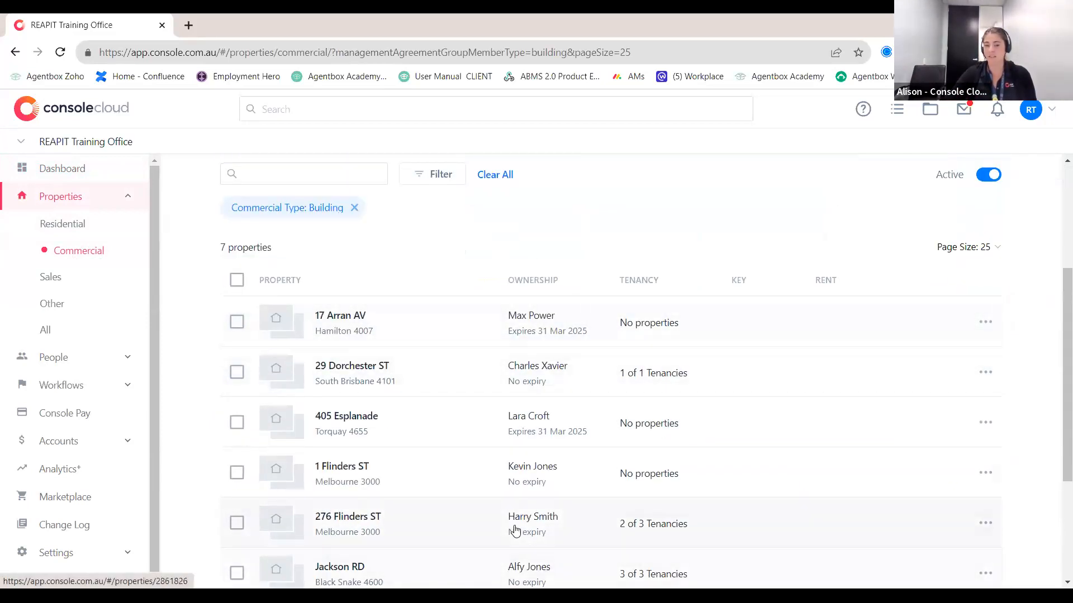
pyautogui.scroll(-3, 512, 530)
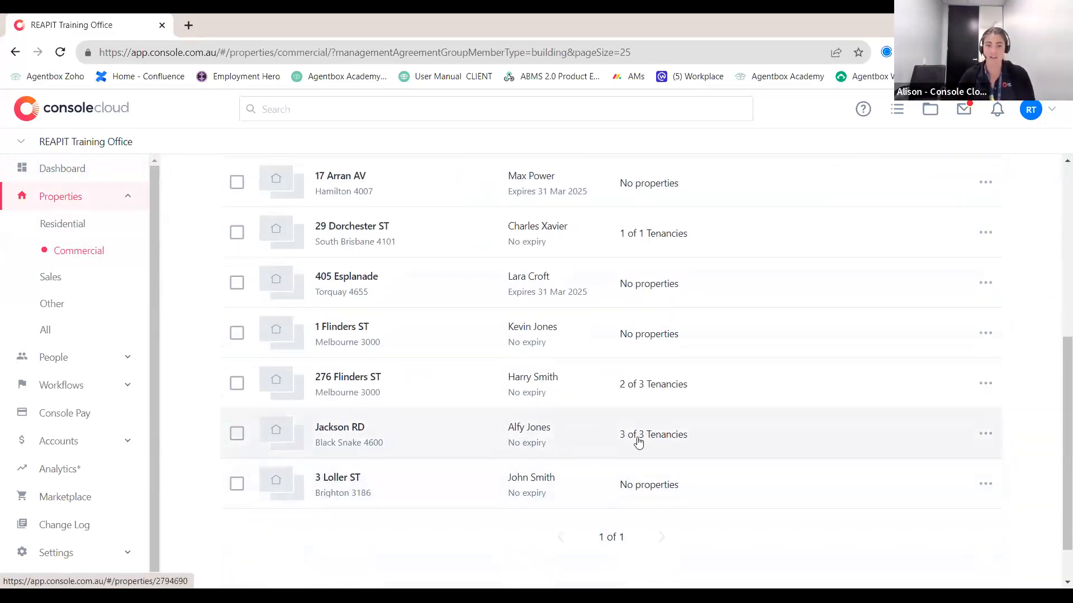
pyautogui.click(346, 436)
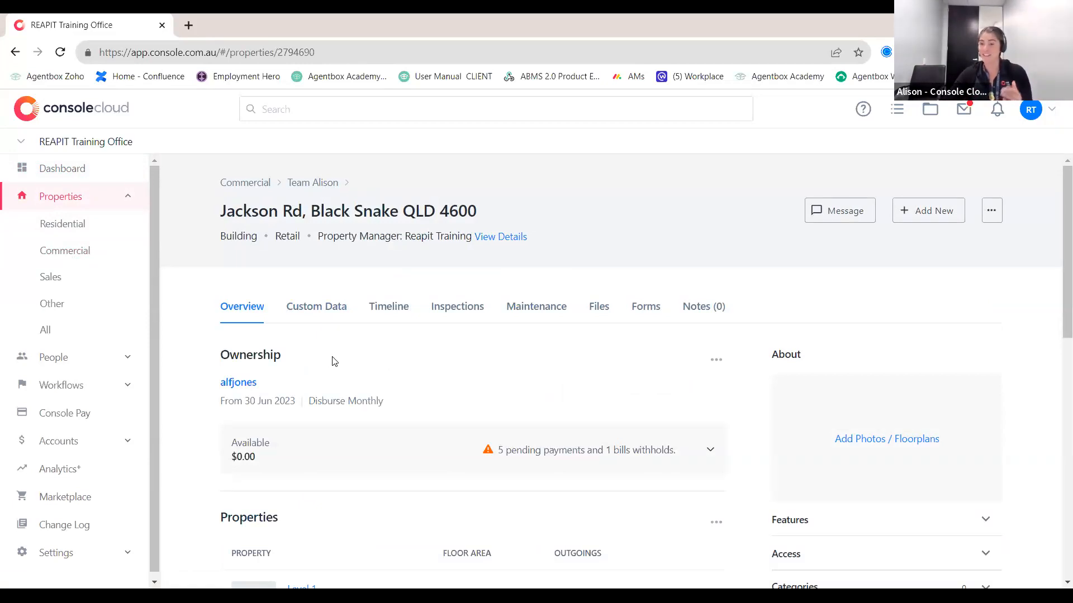
# Step: Add the eligible Level G5 property to the building as a member property and save
pyautogui.scroll(-3, 353, 355)
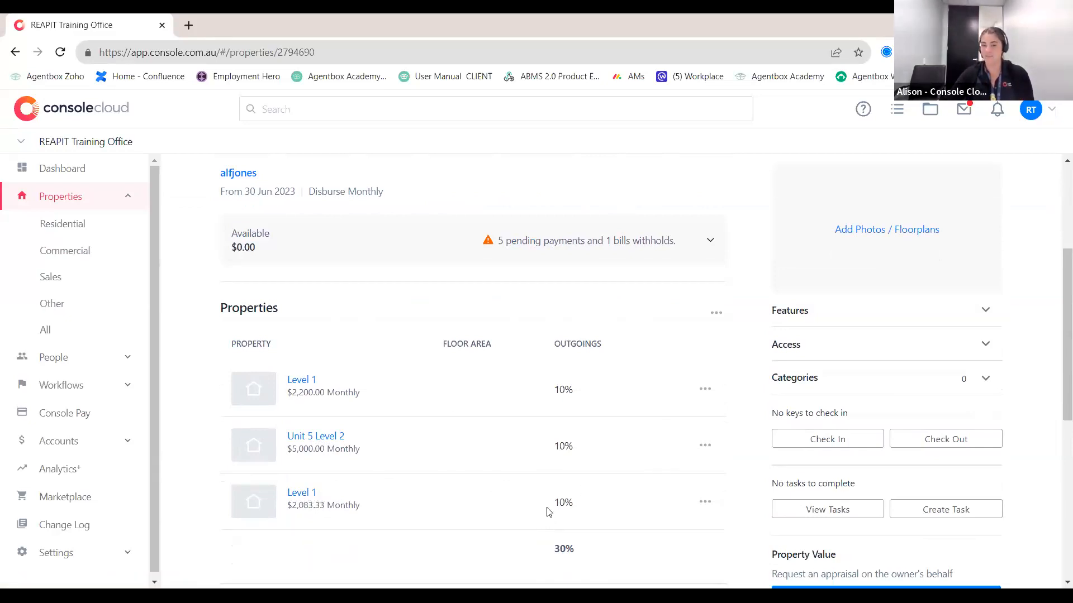
pyautogui.click(716, 314)
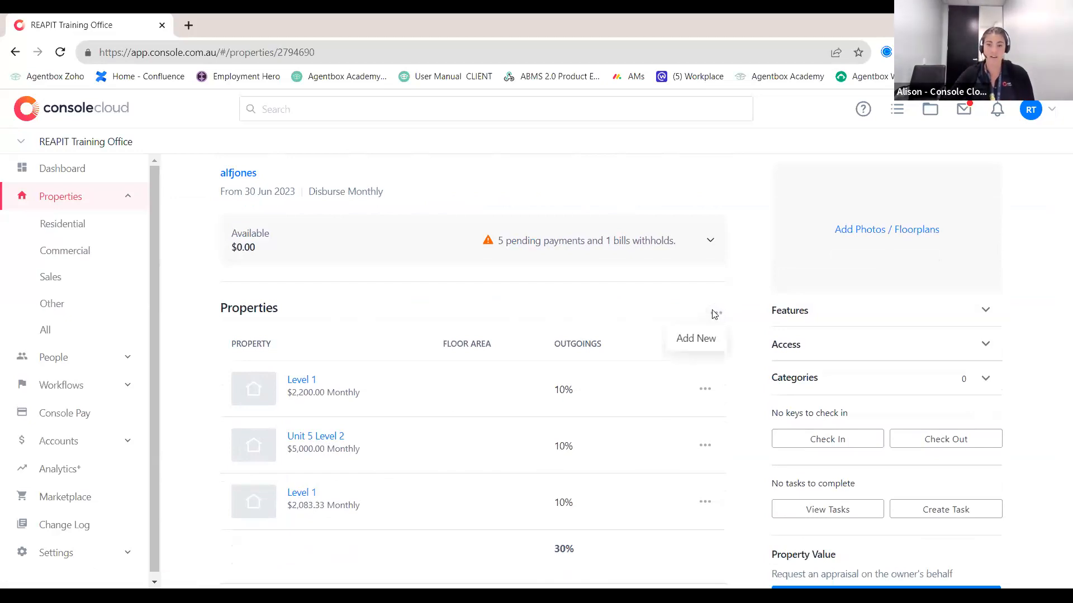
pyautogui.click(692, 337)
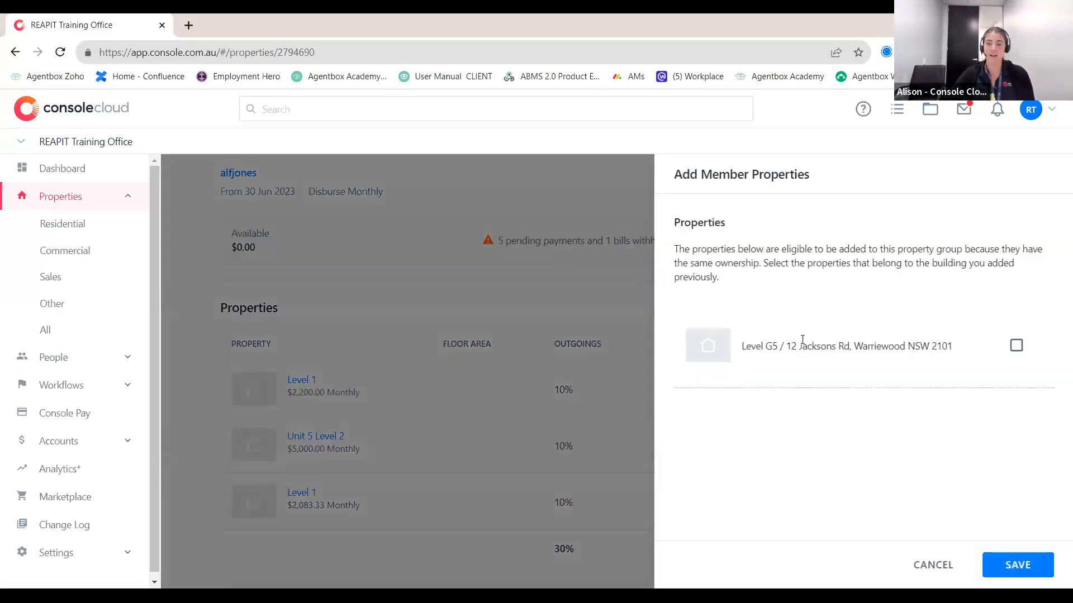
pyautogui.click(1007, 347)
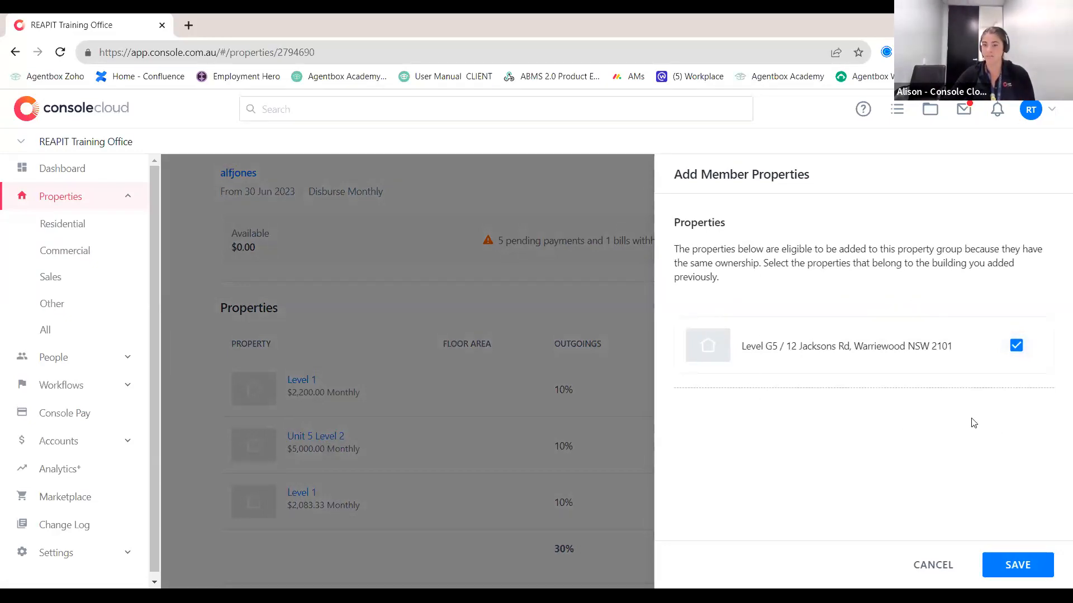
pyautogui.click(1040, 565)
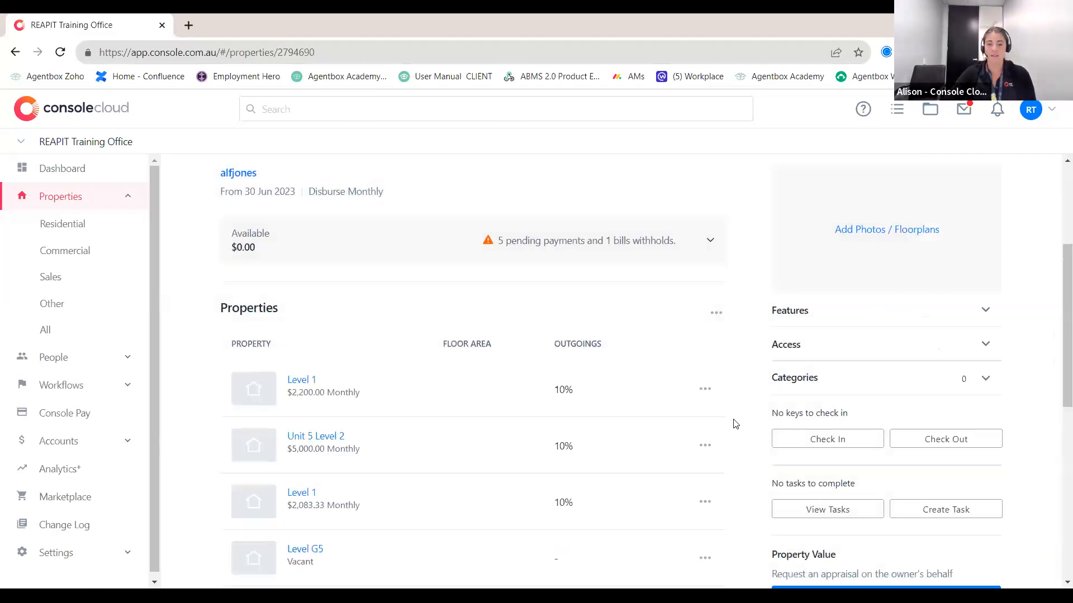
# Step: Open the vacant Level G5 property from the building's member properties and start a new tenancy for it
pyautogui.scroll(-1, 698, 423)
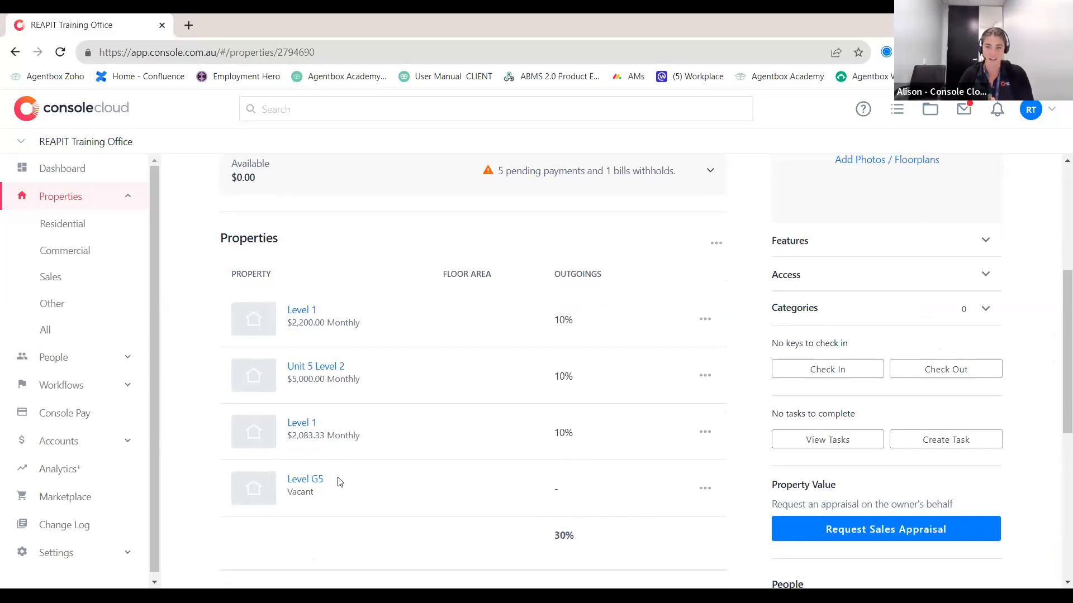
pyautogui.click(298, 480)
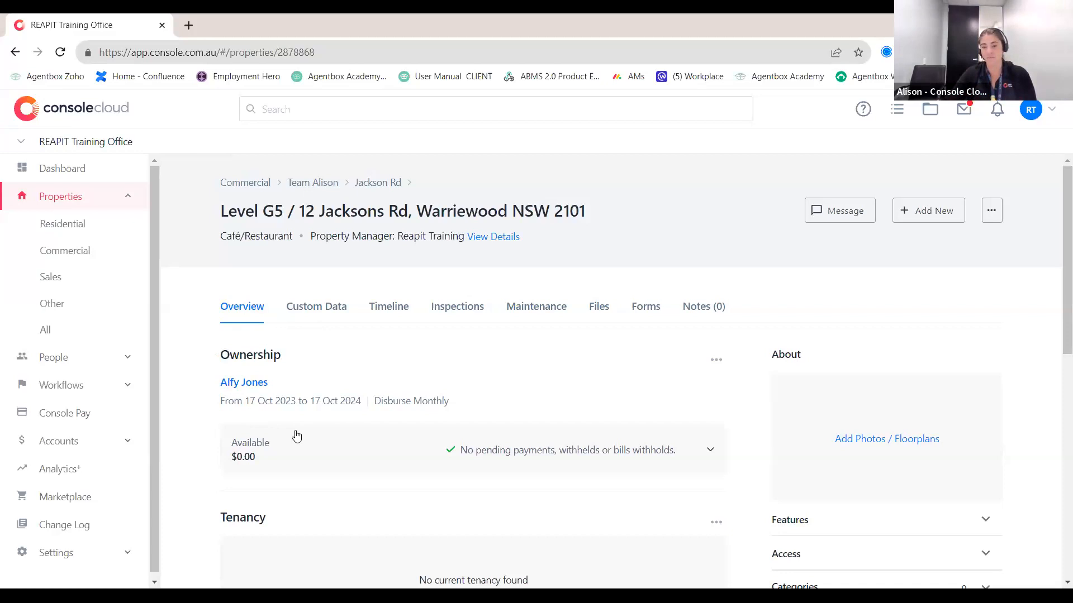
pyautogui.scroll(-3, 330, 386)
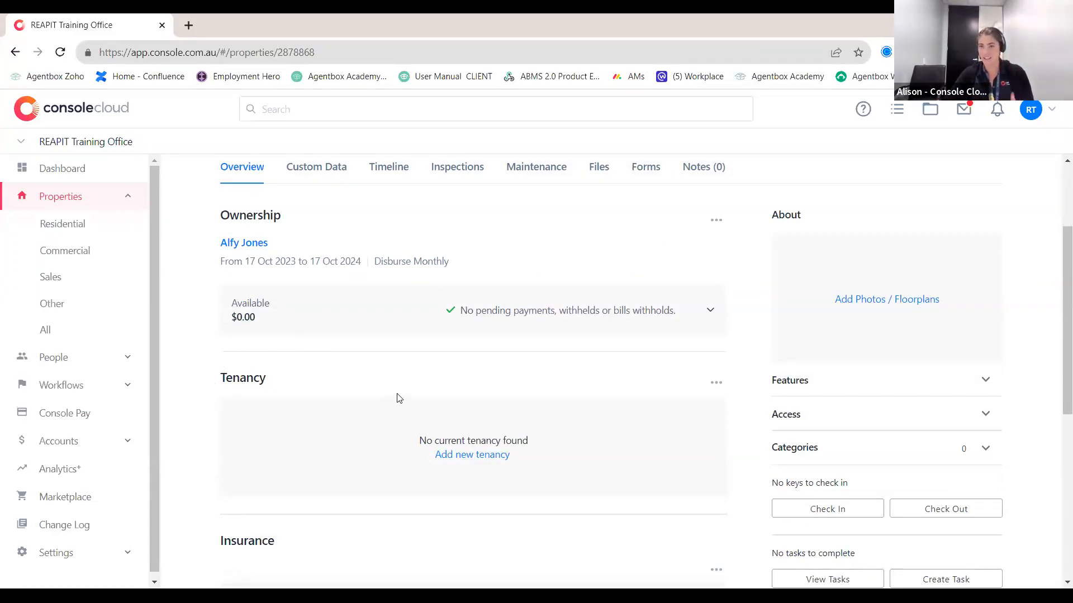
pyautogui.click(492, 455)
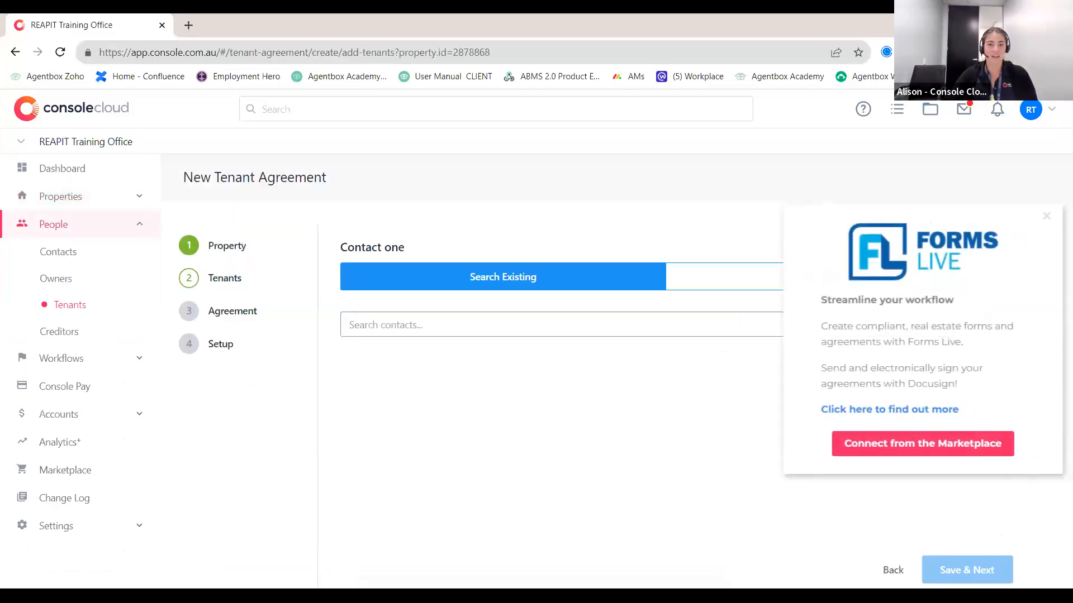
# Step: Search the existing contacts by first name, add the third match as contact one, and proceed to the agreement details
pyautogui.click(1042, 217)
pyautogui.click(665, 325)
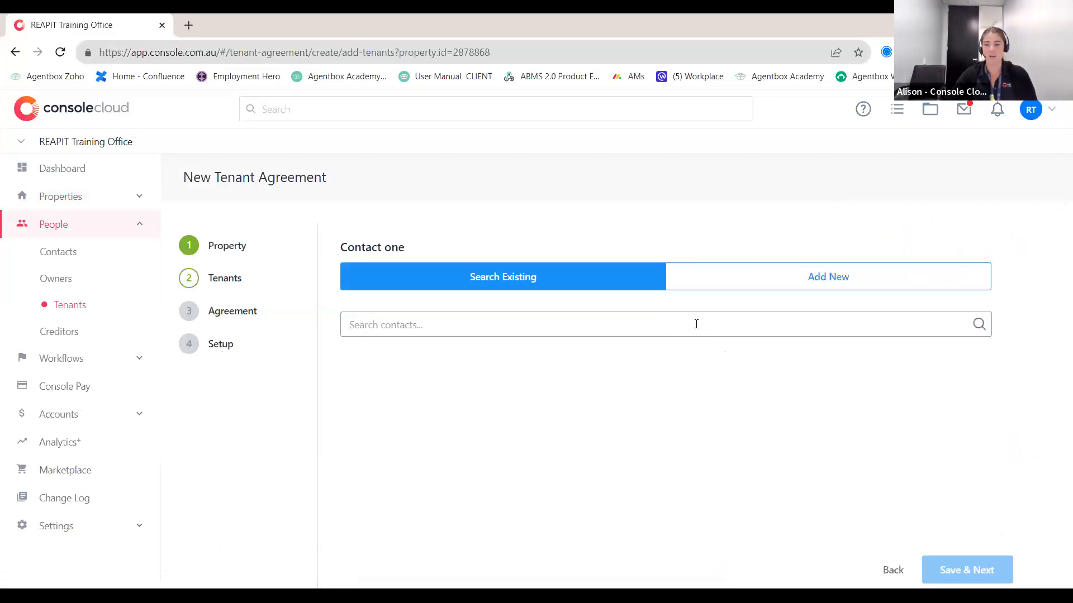
pyautogui.click(664, 325)
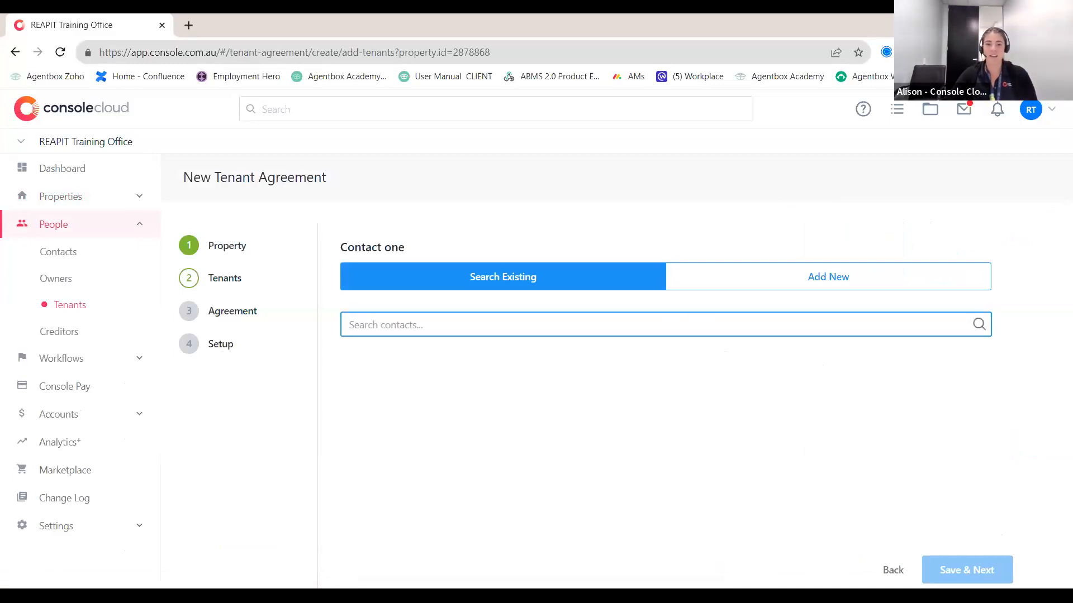
pyautogui.click(719, 329)
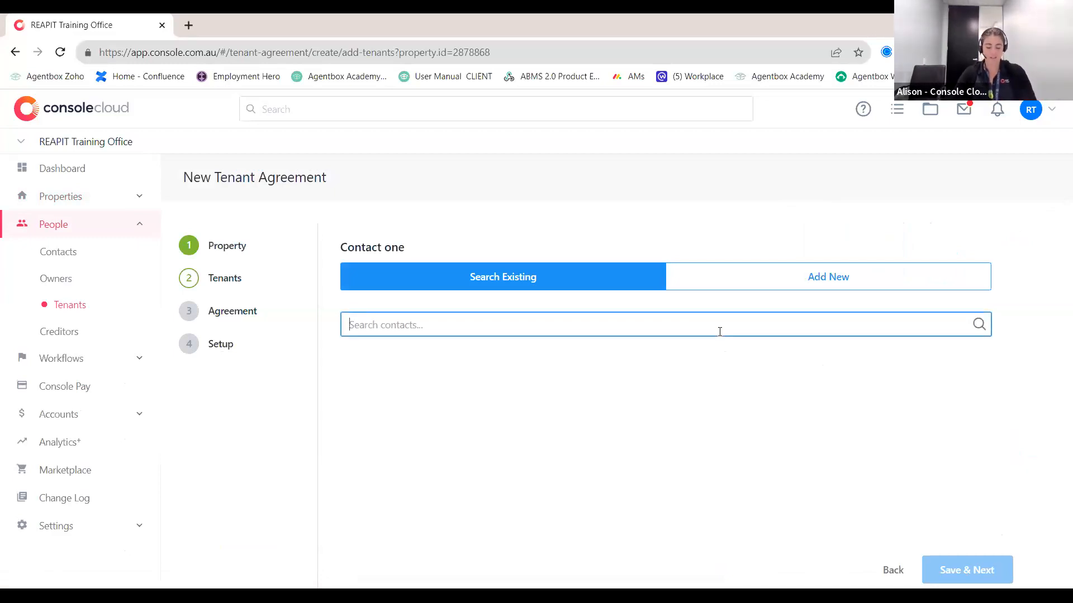
pyautogui.write('John')
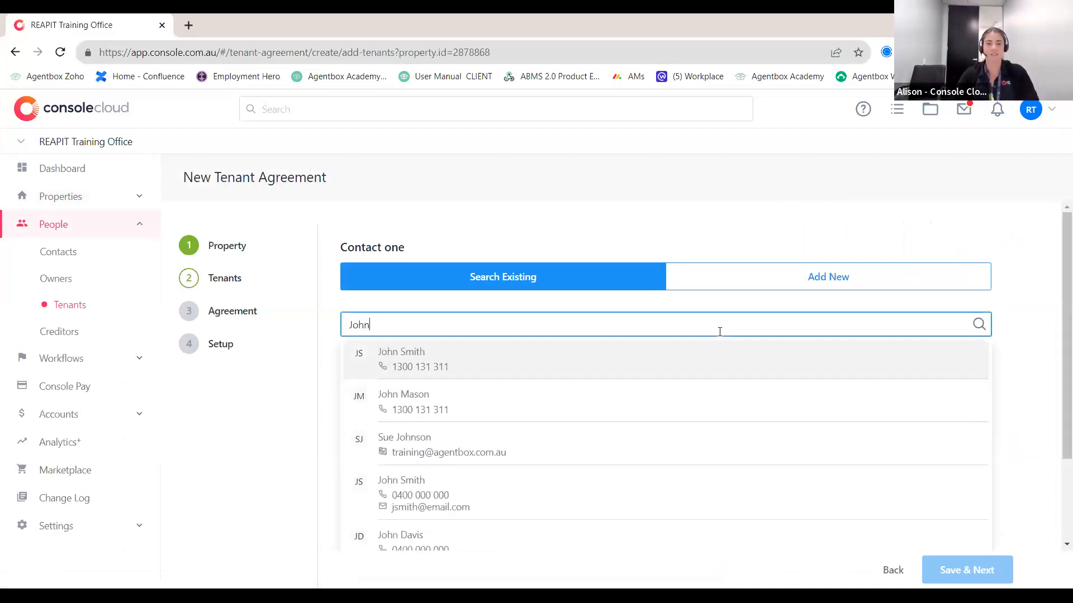
pyautogui.click(693, 451)
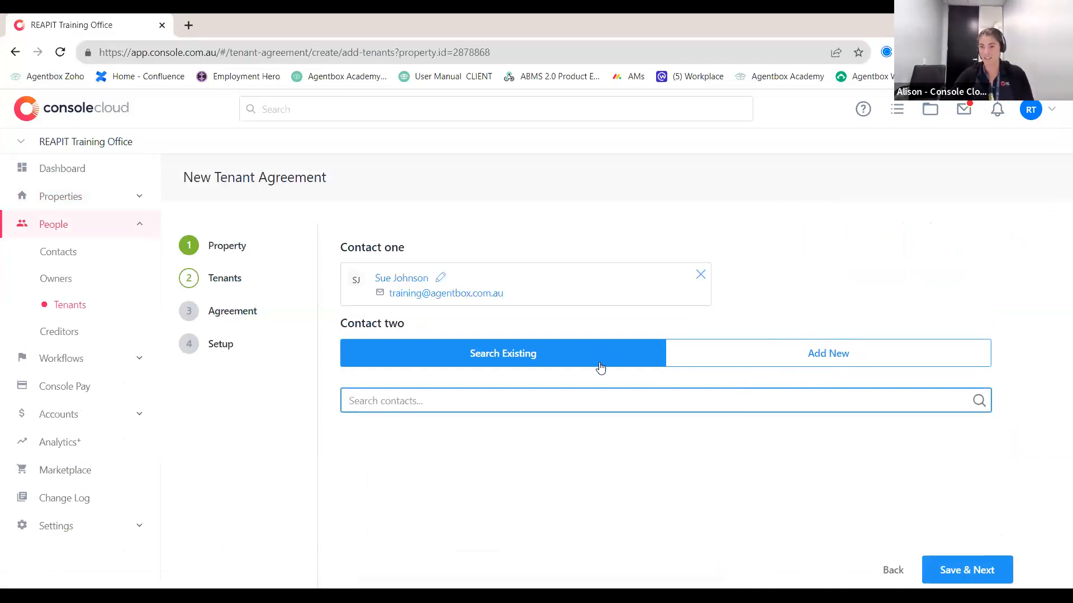
pyautogui.click(993, 567)
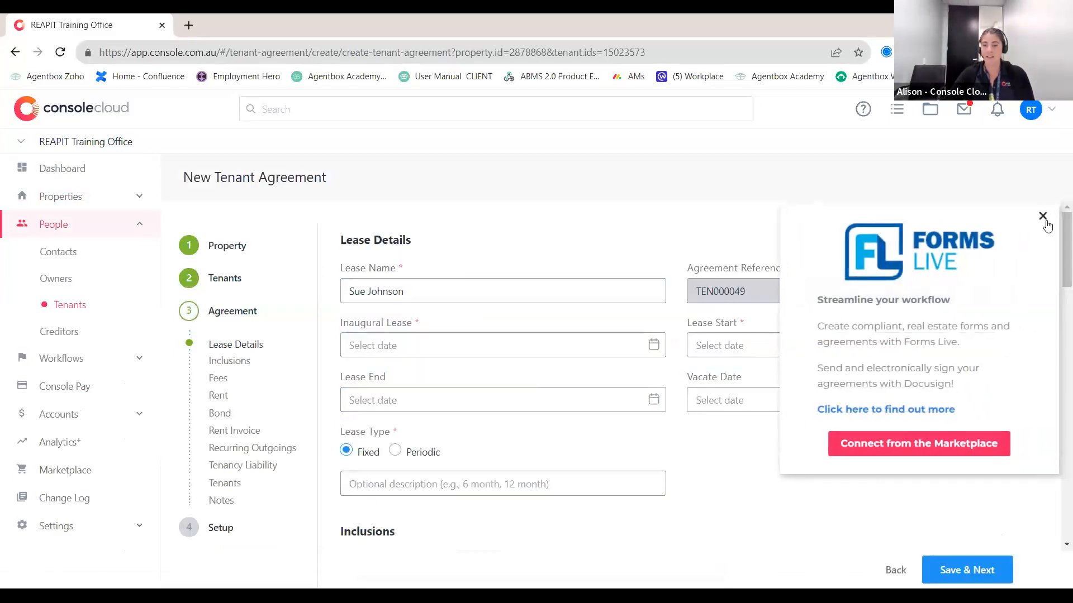
# Step: Fill in the fixed lease's details with inaugural date 17/10/2023, end date 17/10/2025 and the description "2 x 3 x 3 Lease Renewal Options"
pyautogui.click(1042, 215)
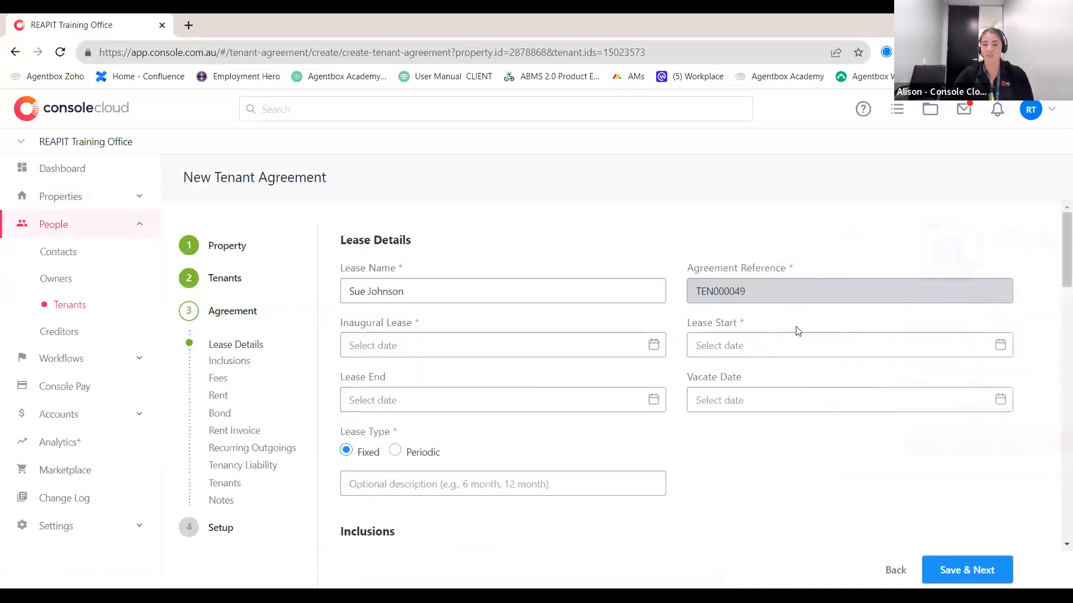
pyautogui.click(651, 346)
pyautogui.click(424, 464)
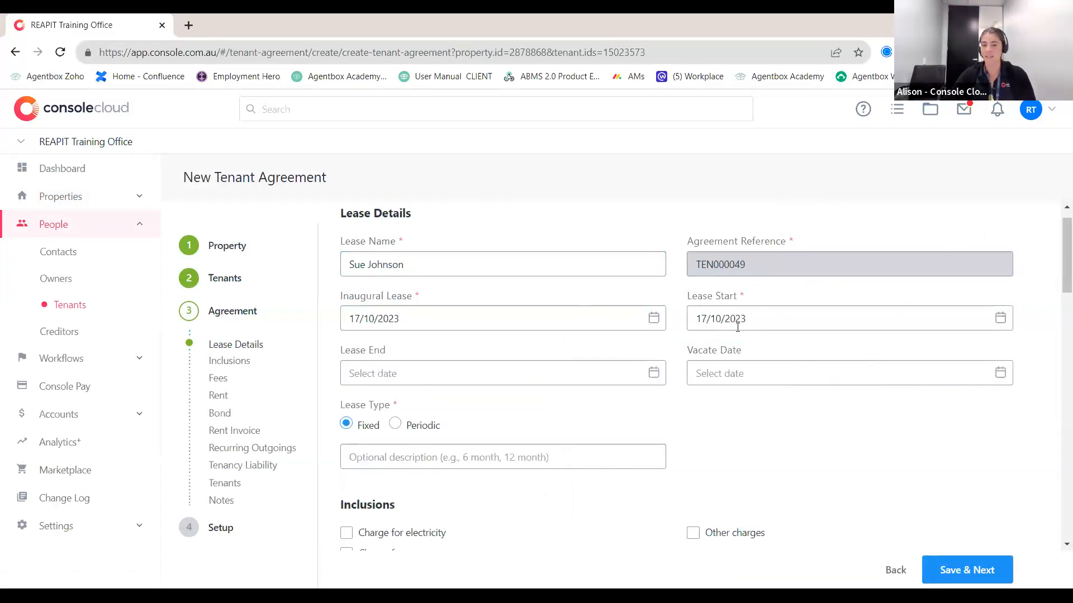
pyautogui.click(558, 373)
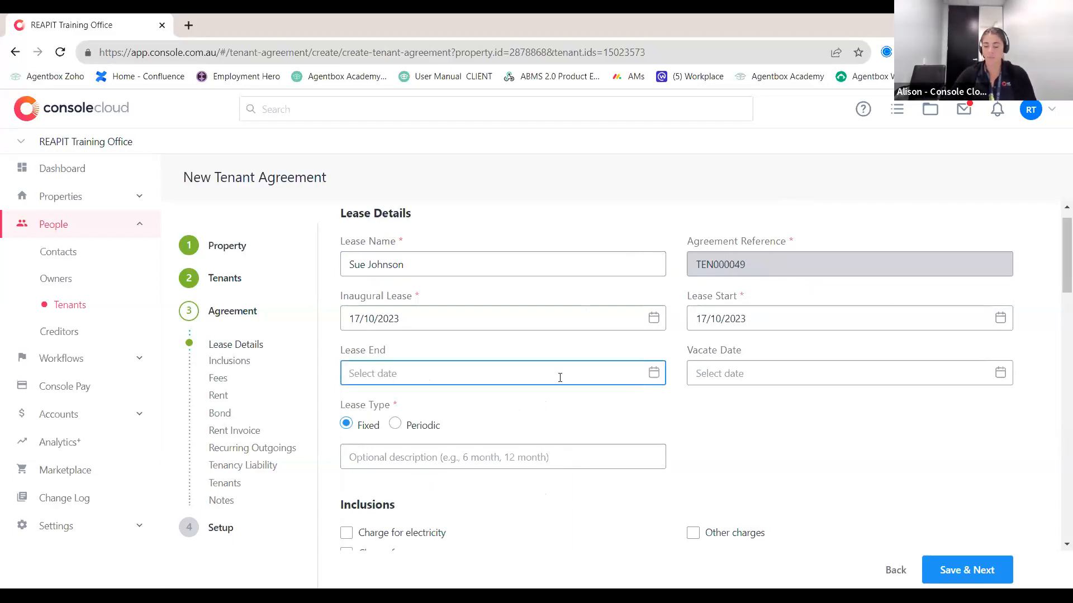
pyautogui.write('17/10/2025')
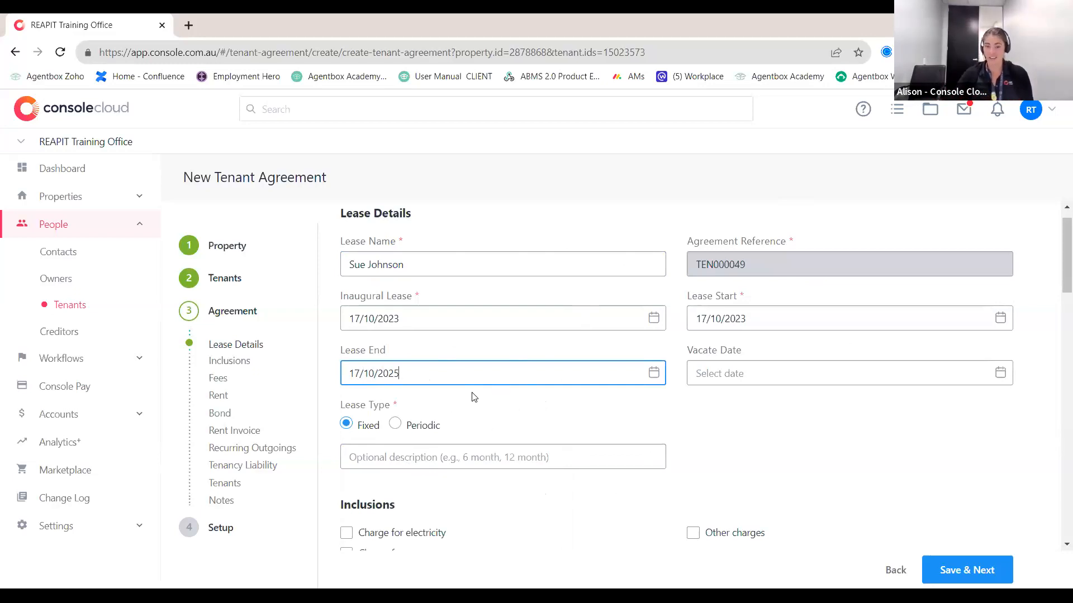
pyautogui.click(445, 457)
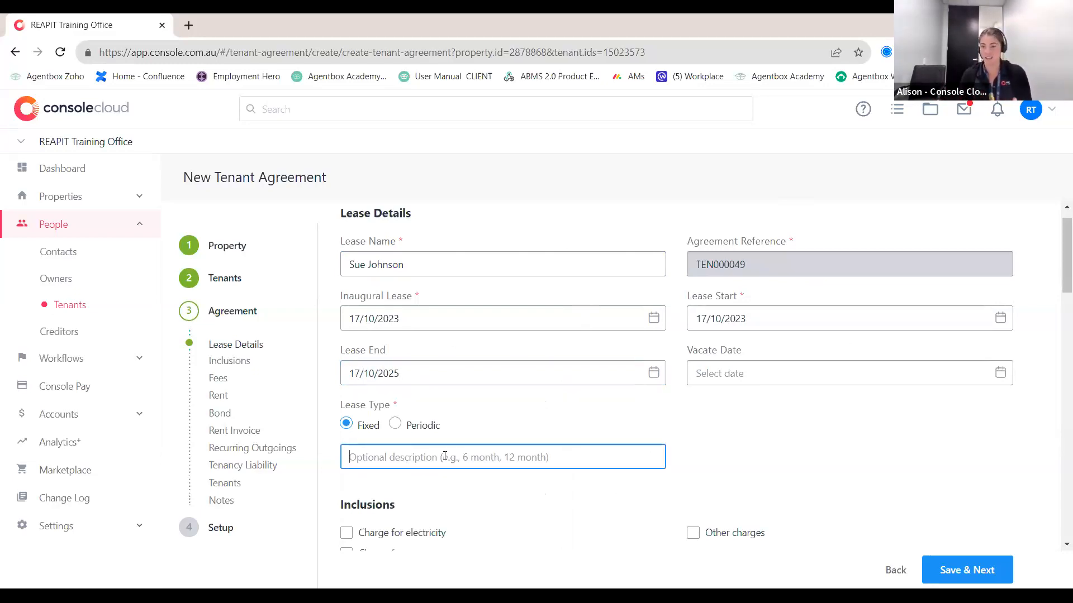
pyautogui.write('2 x 3 x 3 Lease Renewal Options')
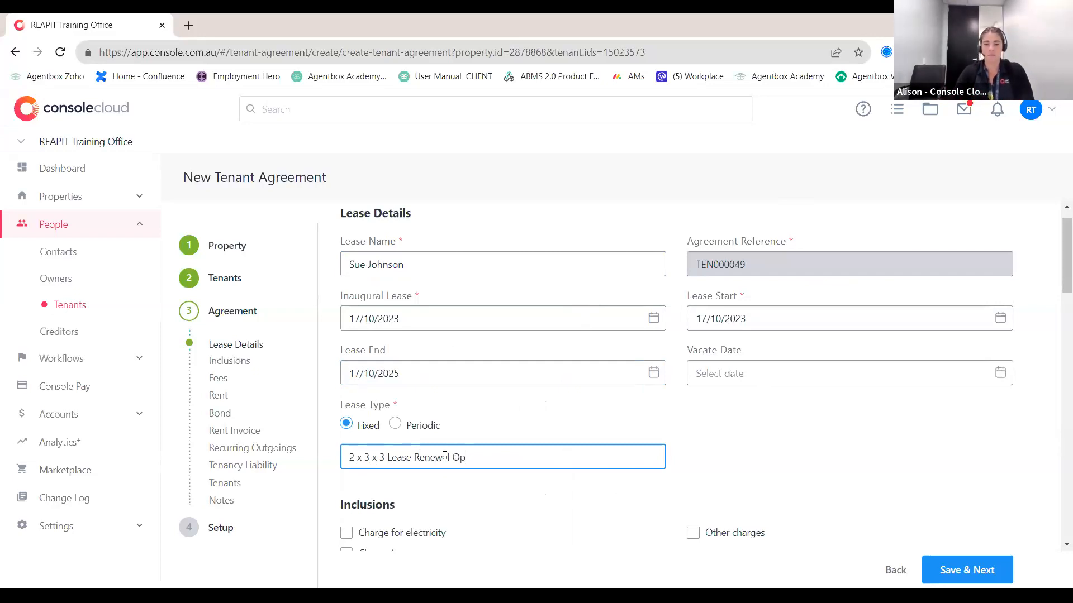
# Step: Set the annual gross rent to 54000 in the agreement's rent details
pyautogui.scroll(-2, 511, 449)
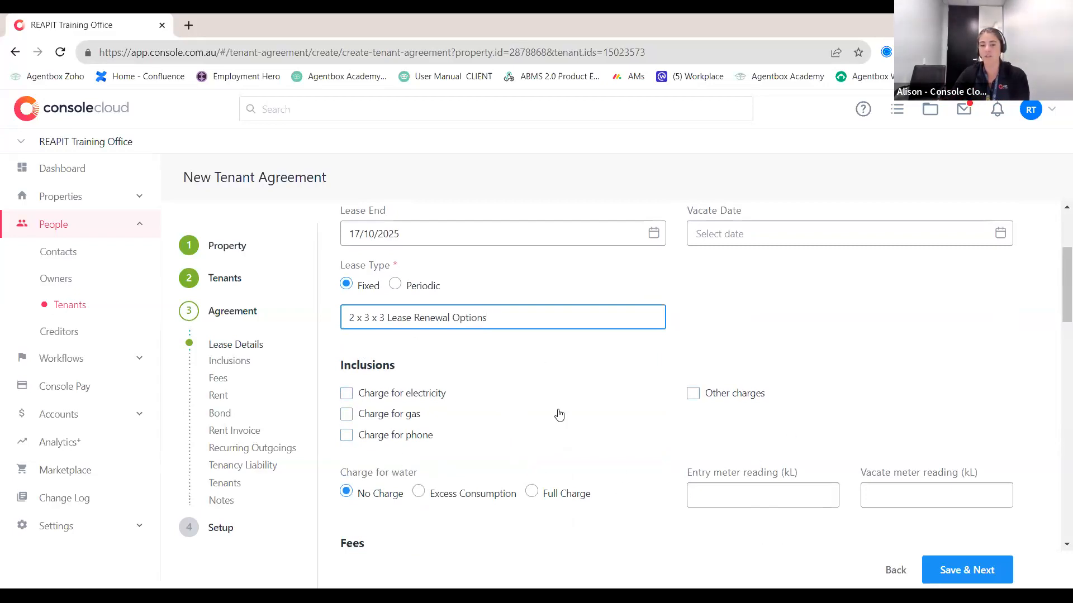
pyautogui.scroll(-1, 559, 414)
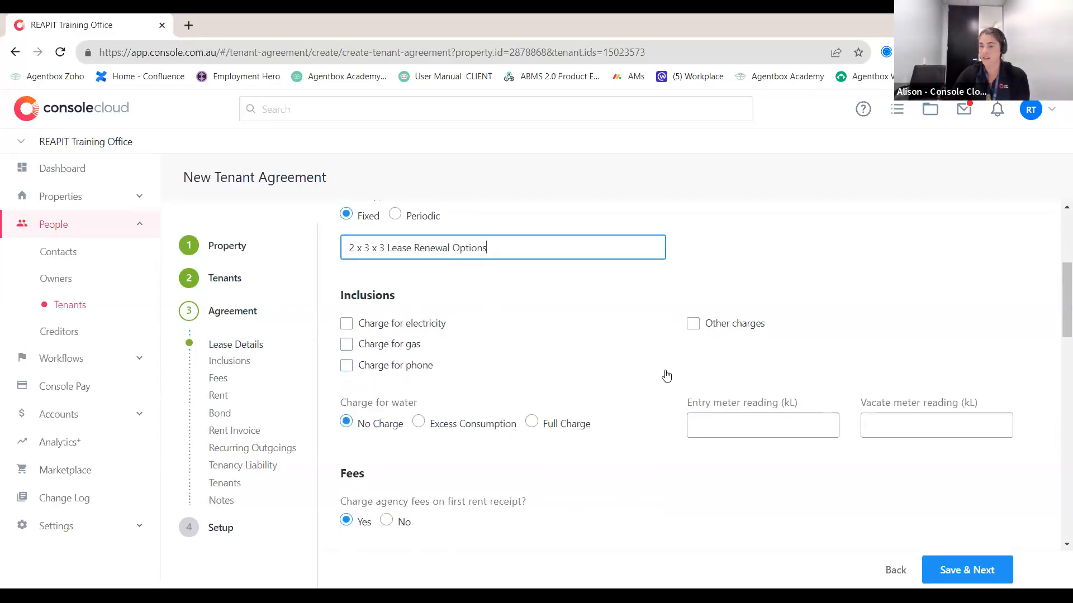
pyautogui.scroll(-2, 663, 374)
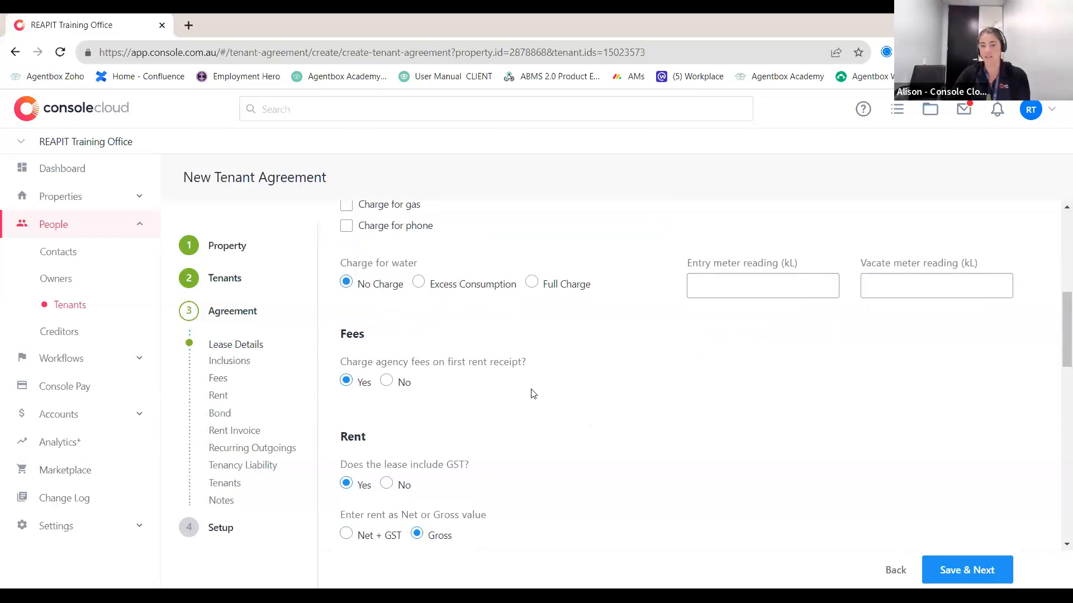
pyautogui.scroll(-2, 531, 394)
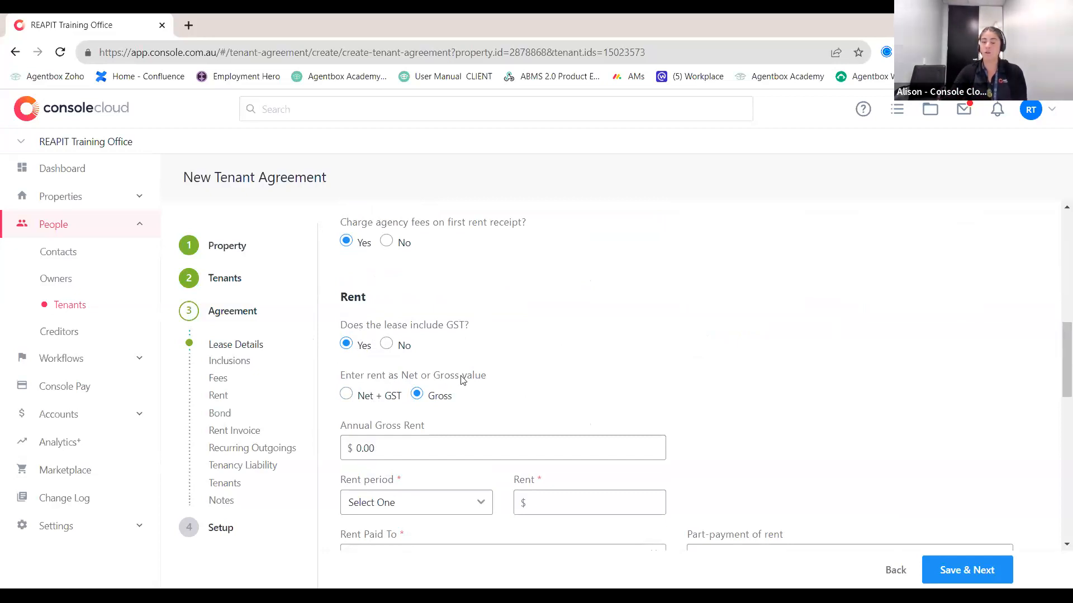
pyautogui.scroll(-1, 402, 425)
pyautogui.click(416, 371)
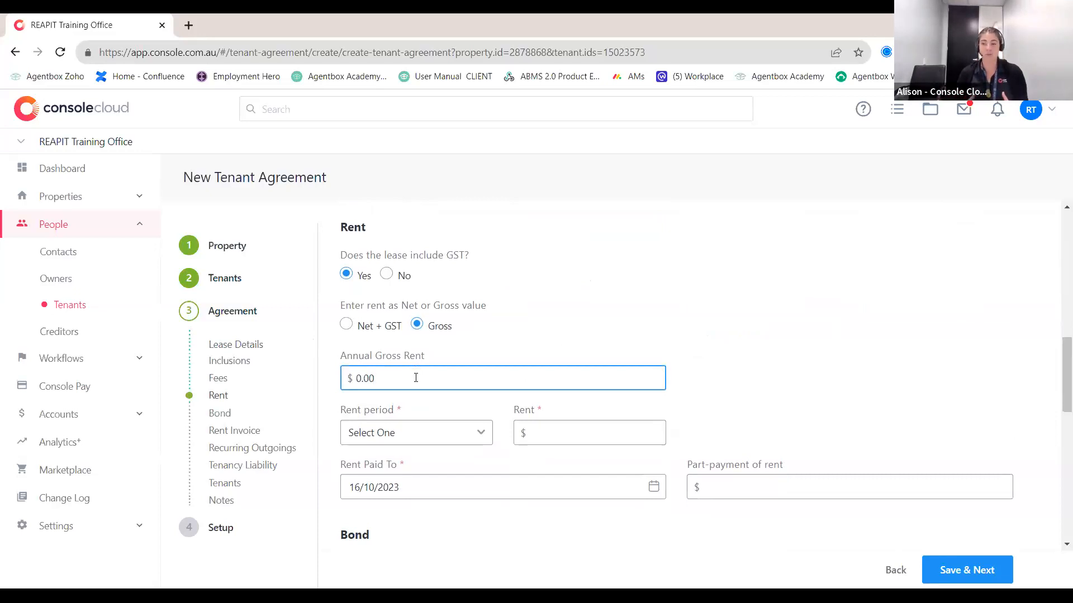
pyautogui.moveTo(412, 376); pyautogui.dragTo(353, 377)
pyautogui.write('54000')
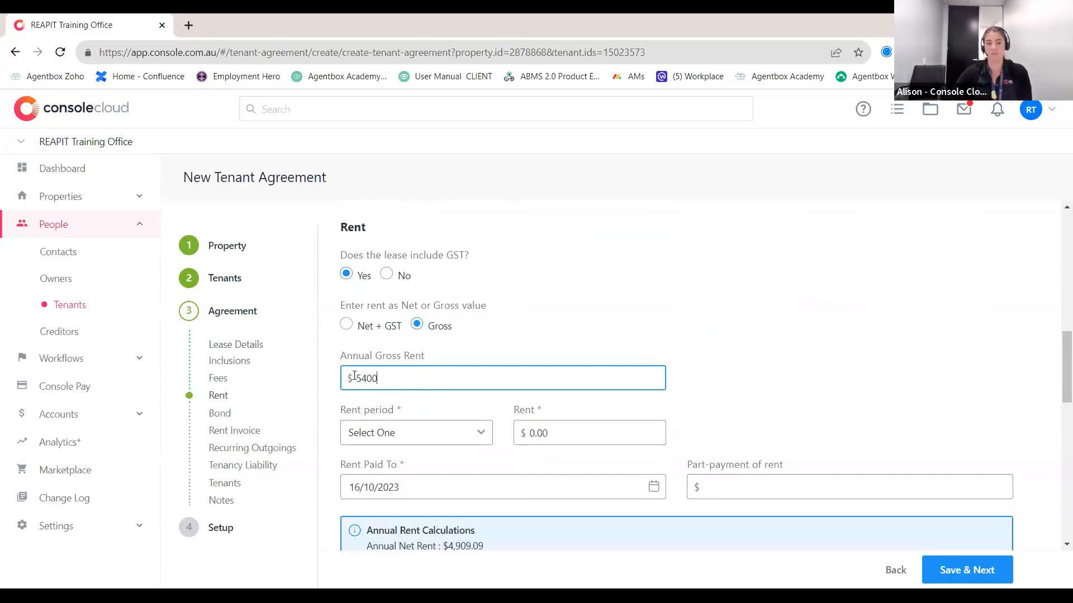
# Step: Set the agreement's rent period to Monthly
pyautogui.click(568, 304)
pyautogui.scroll(-3, 587, 333)
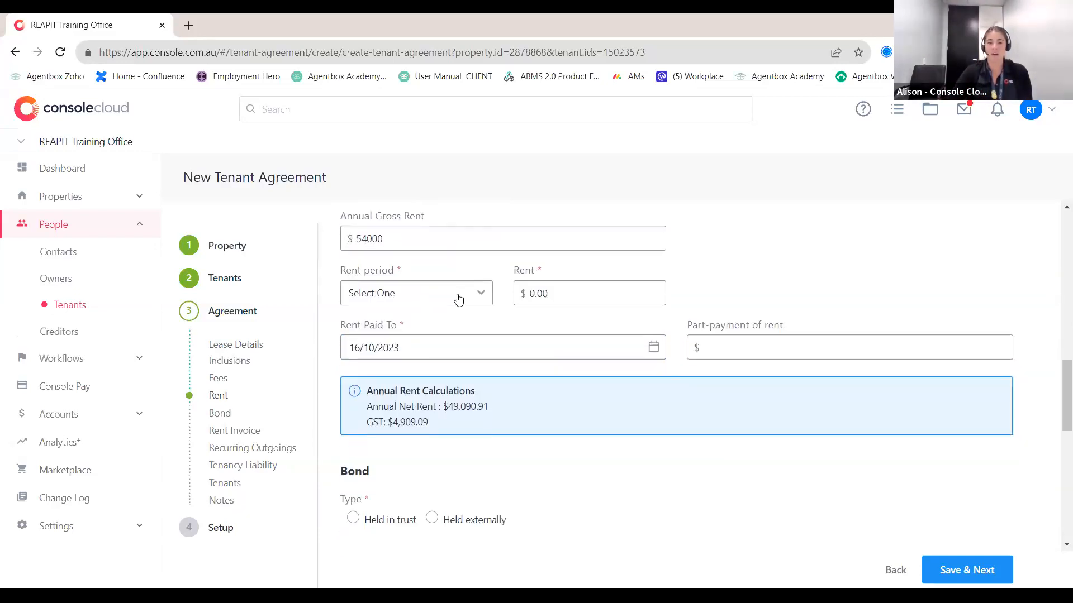
pyautogui.click(456, 298)
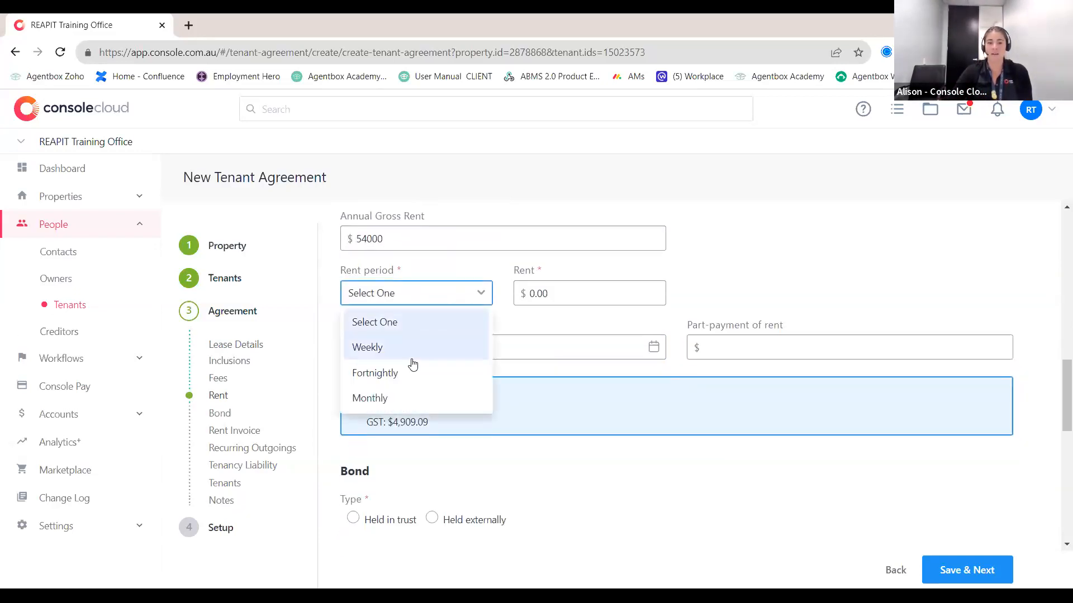
pyautogui.click(388, 400)
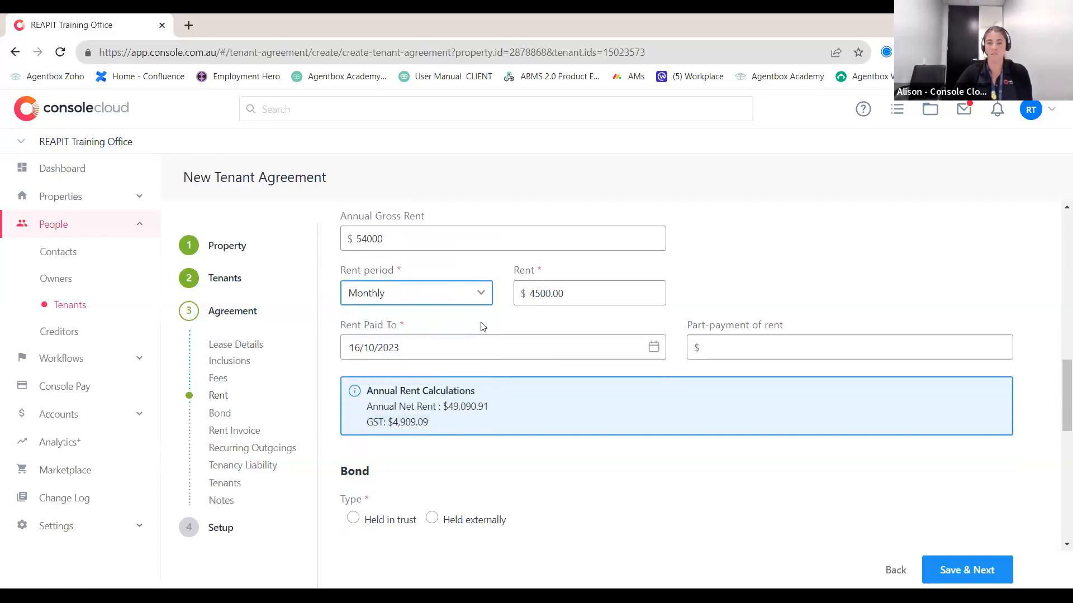
# Step: Try entering the annual rent as Net + GST, and return it to Gross
pyautogui.scroll(2, 508, 313)
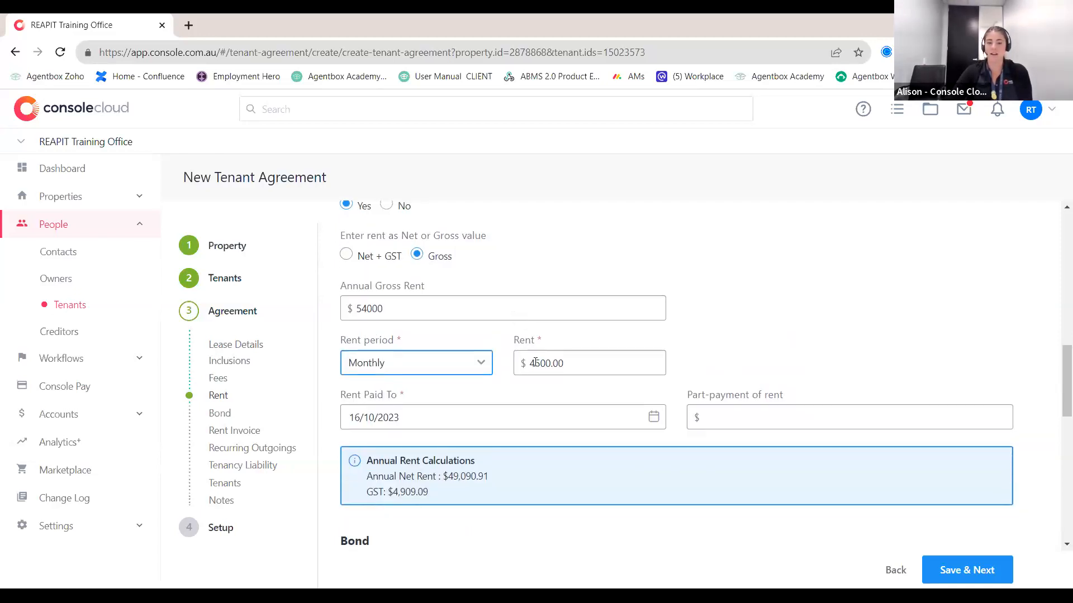
pyautogui.scroll(2, 464, 310)
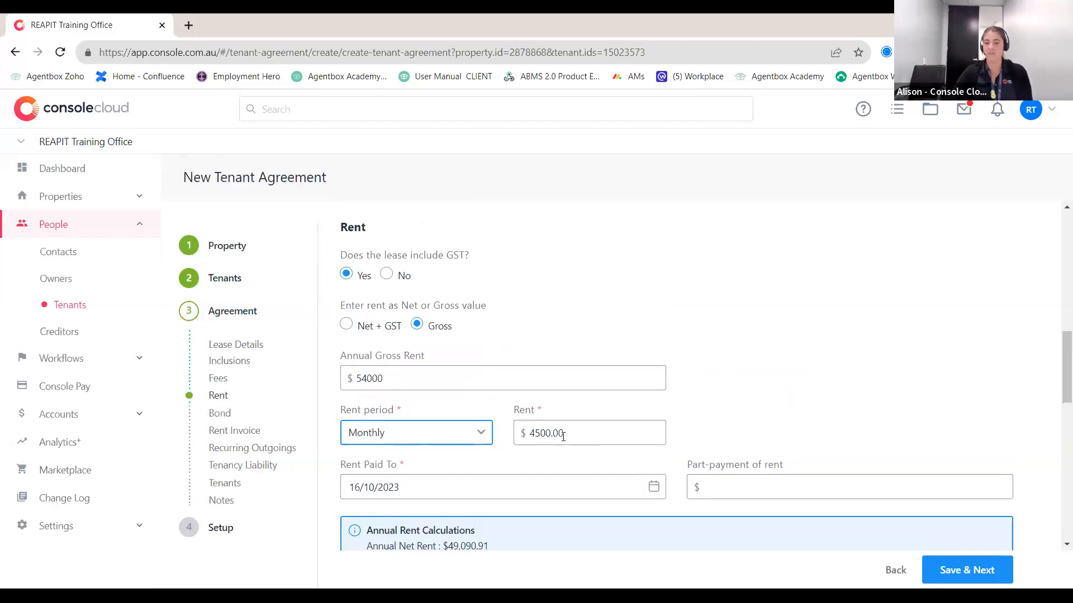
pyautogui.scroll(-2, 552, 434)
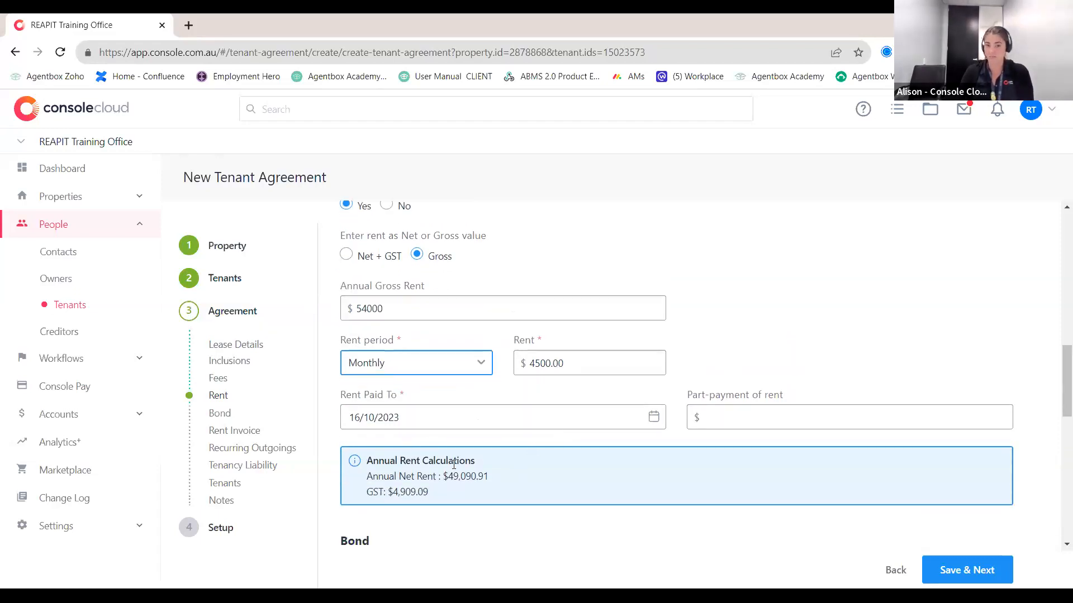
pyautogui.click(347, 254)
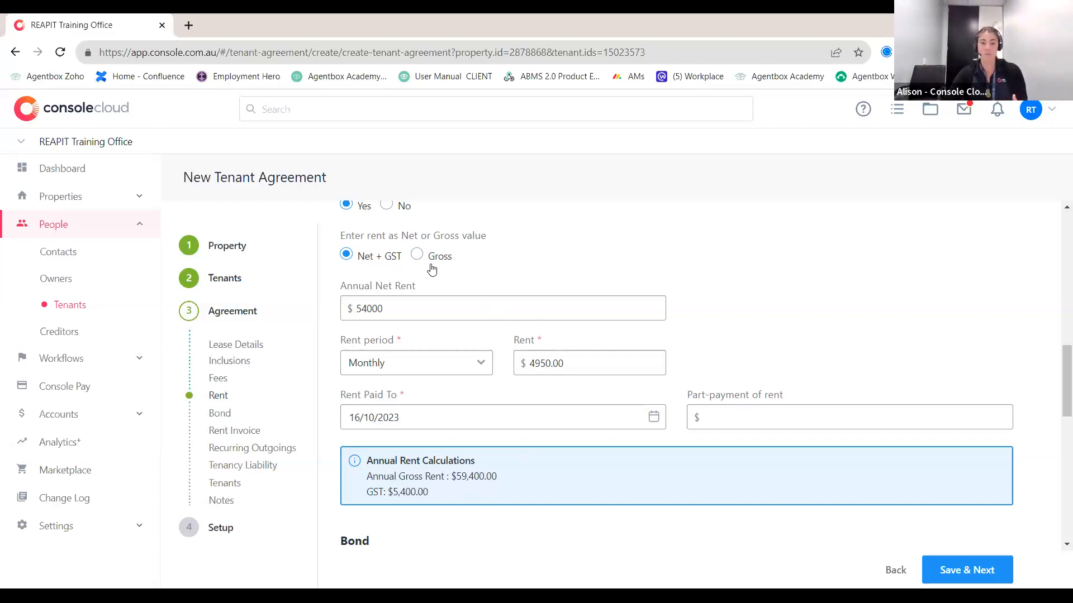
pyautogui.click(417, 253)
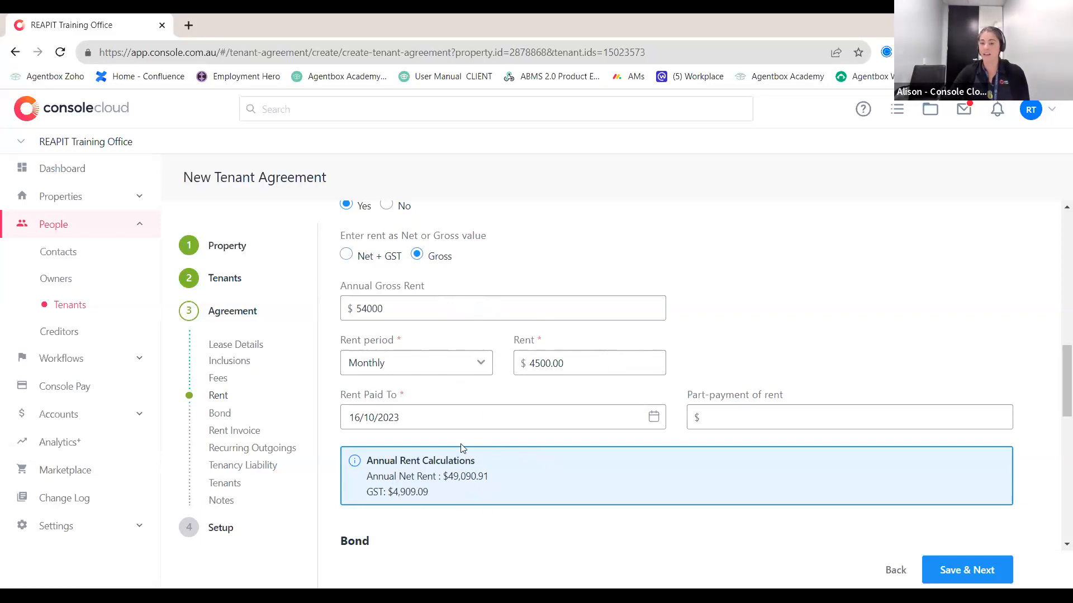
# Step: Try the Weekly rent period to compare its annual rent calculation, and return the period to Monthly
pyautogui.click(452, 369)
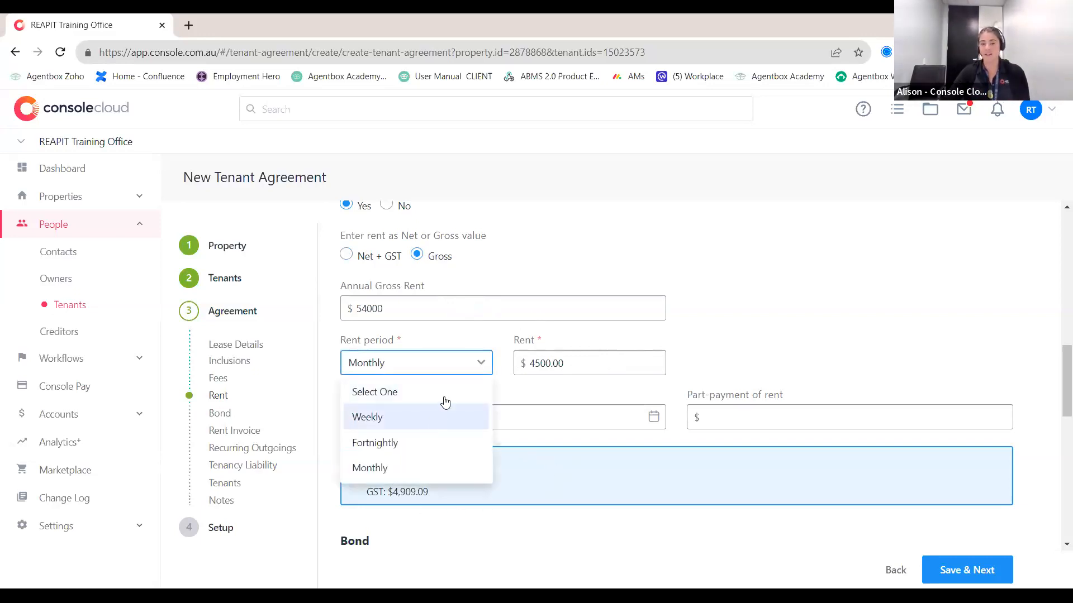
pyautogui.click(443, 411)
pyautogui.scroll(-1, 536, 447)
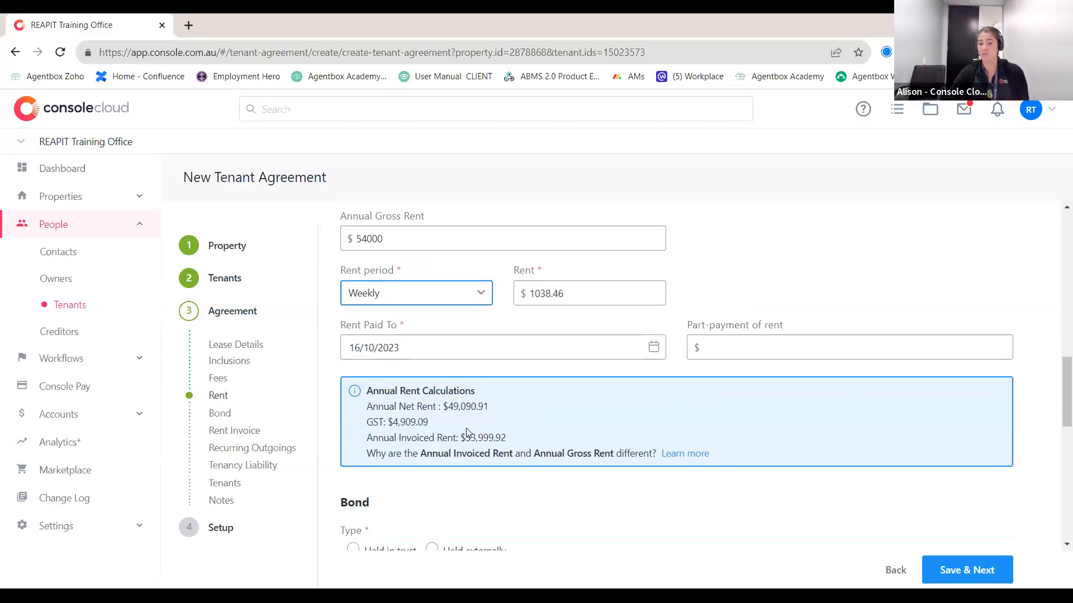
pyautogui.click(462, 297)
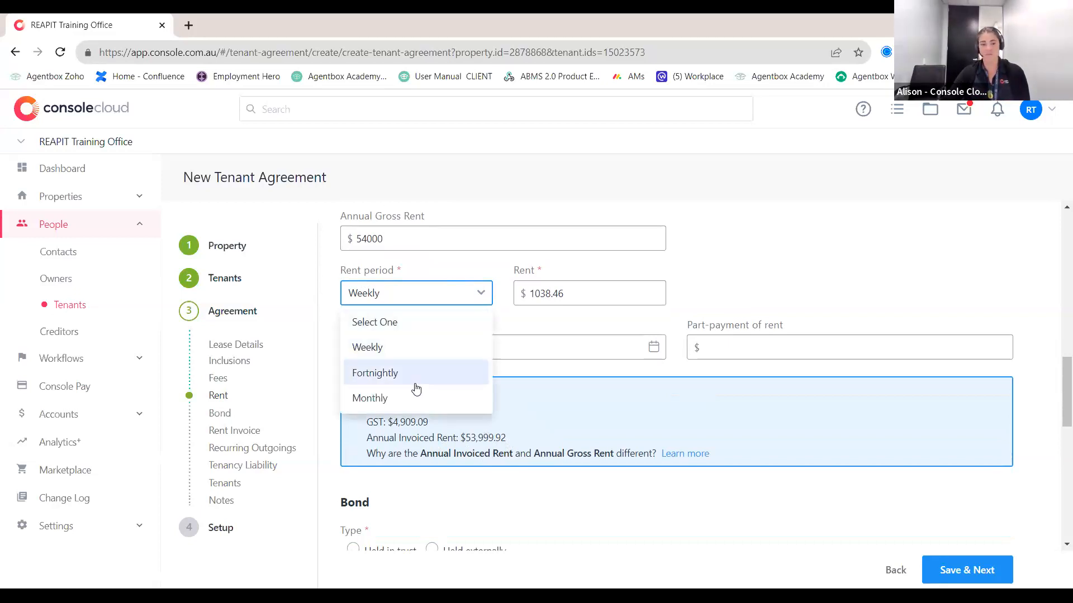
pyautogui.click(407, 399)
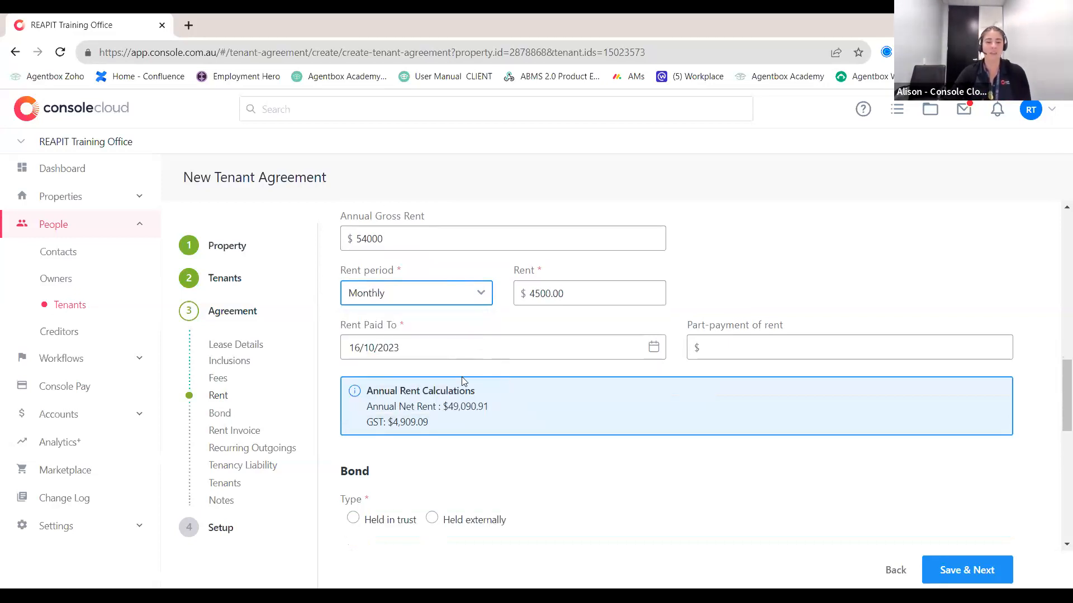
# Step: Try the Held externally bond type and open its list of external bond types
pyautogui.scroll(-2, 484, 401)
pyautogui.scroll(-2, 464, 430)
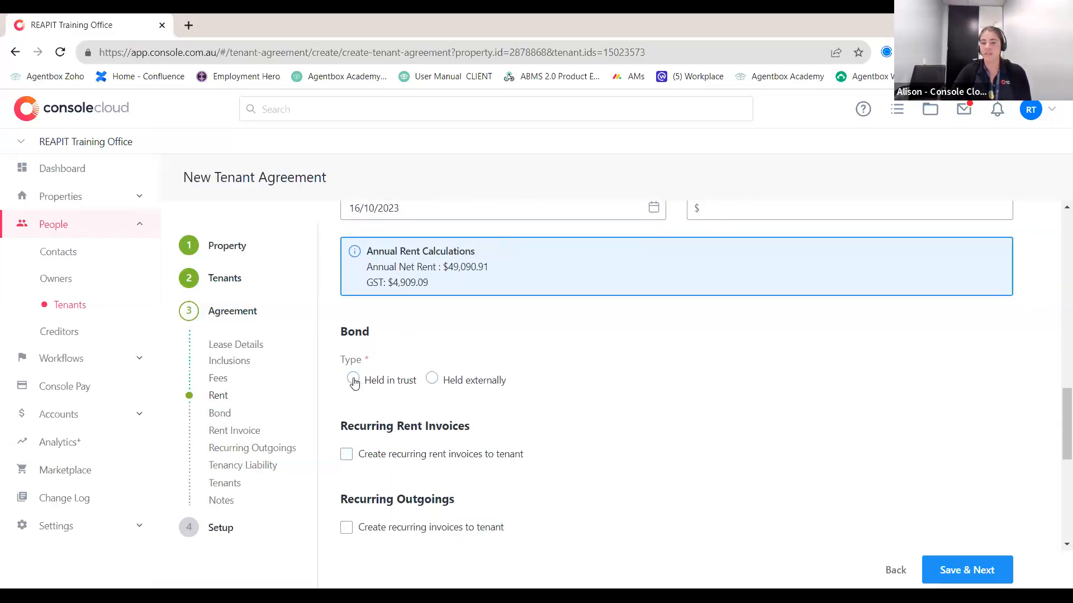
pyautogui.click(438, 380)
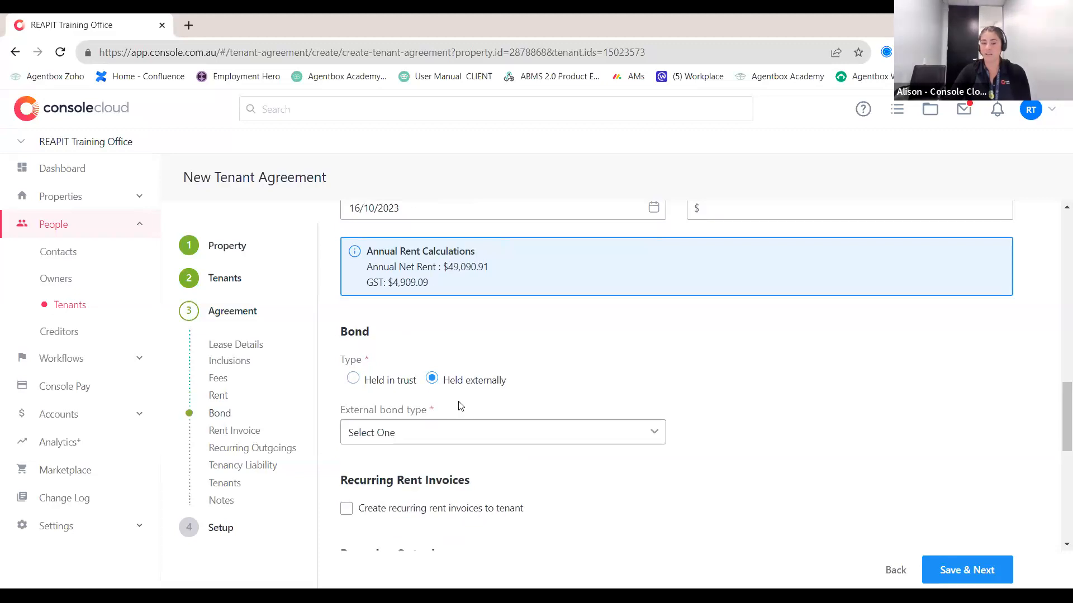
pyautogui.click(468, 436)
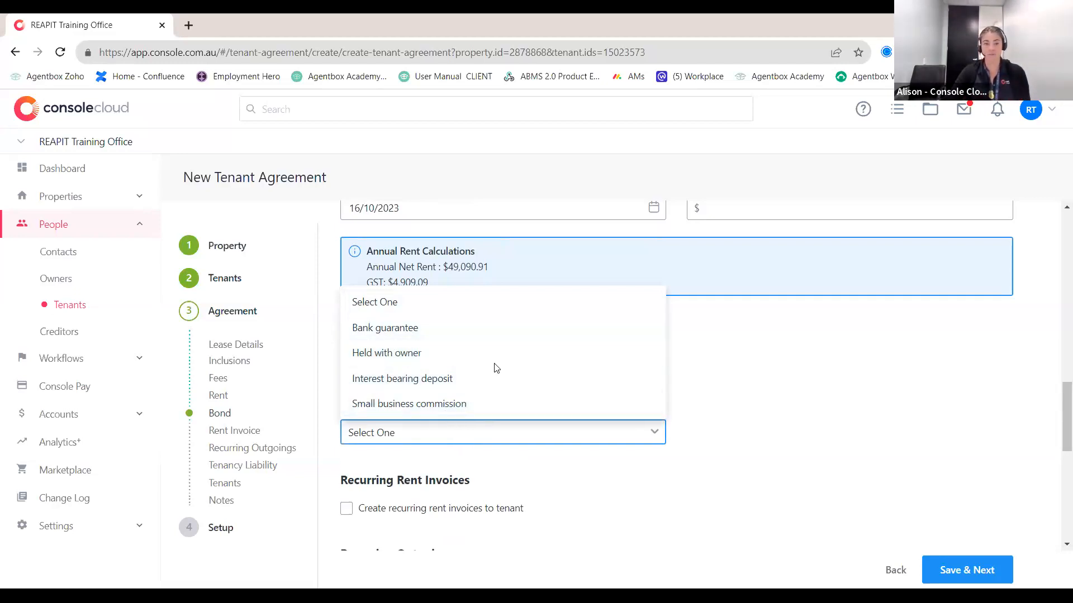
# Step: Set the bond type to Held in trust with a bond amount of 5000
pyautogui.click(354, 380)
pyautogui.click(353, 379)
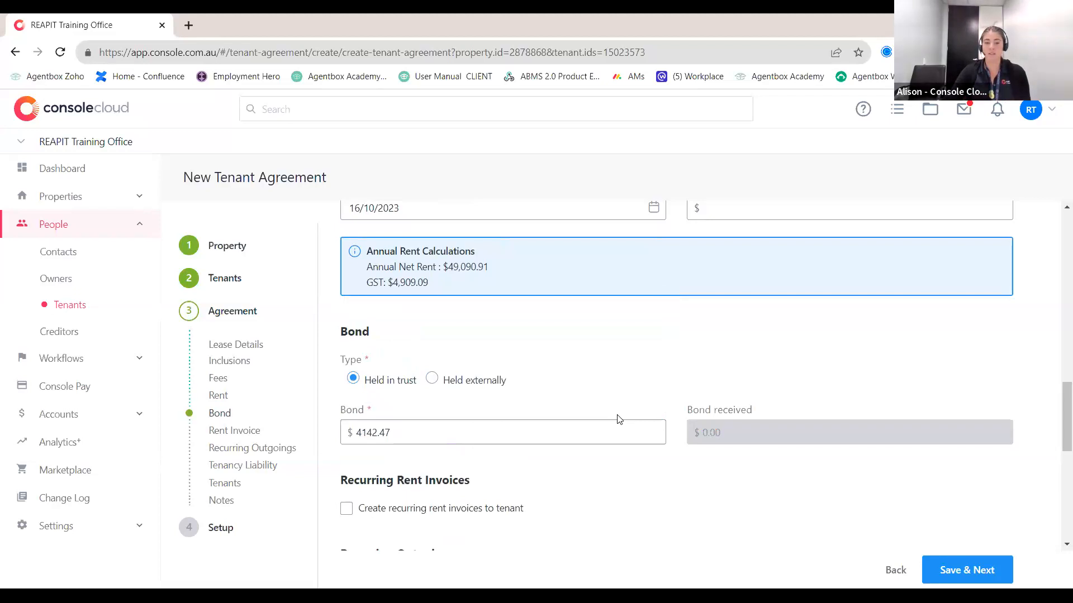
pyautogui.scroll(-1, 559, 380)
pyautogui.click(395, 363)
pyautogui.moveTo(394, 371); pyautogui.dragTo(332, 382)
pyautogui.write('5000')
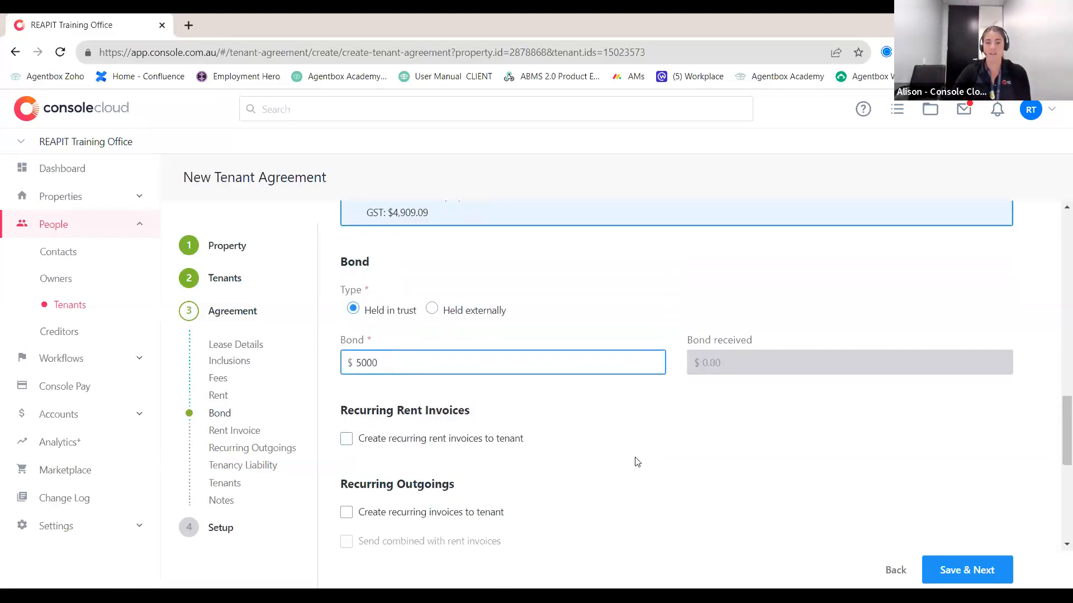
# Step: Enable recurring rent invoices to the tenant, repeating Monthly, with the next invoice sent on 17/10/2023
pyautogui.click(639, 435)
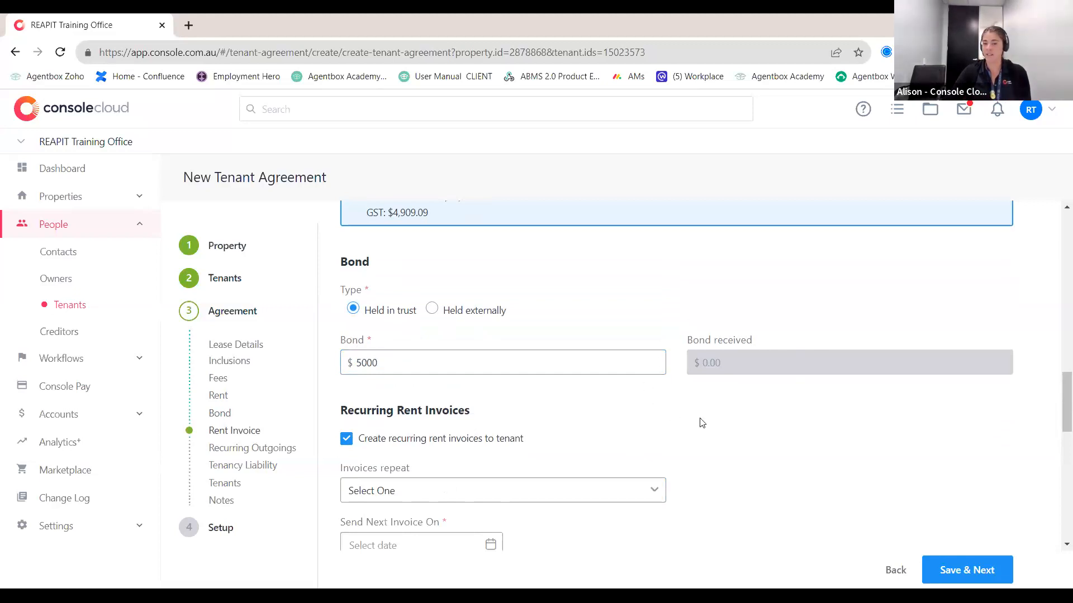
pyautogui.click(347, 439)
pyautogui.scroll(-1, 450, 445)
pyautogui.scroll(-1, 452, 447)
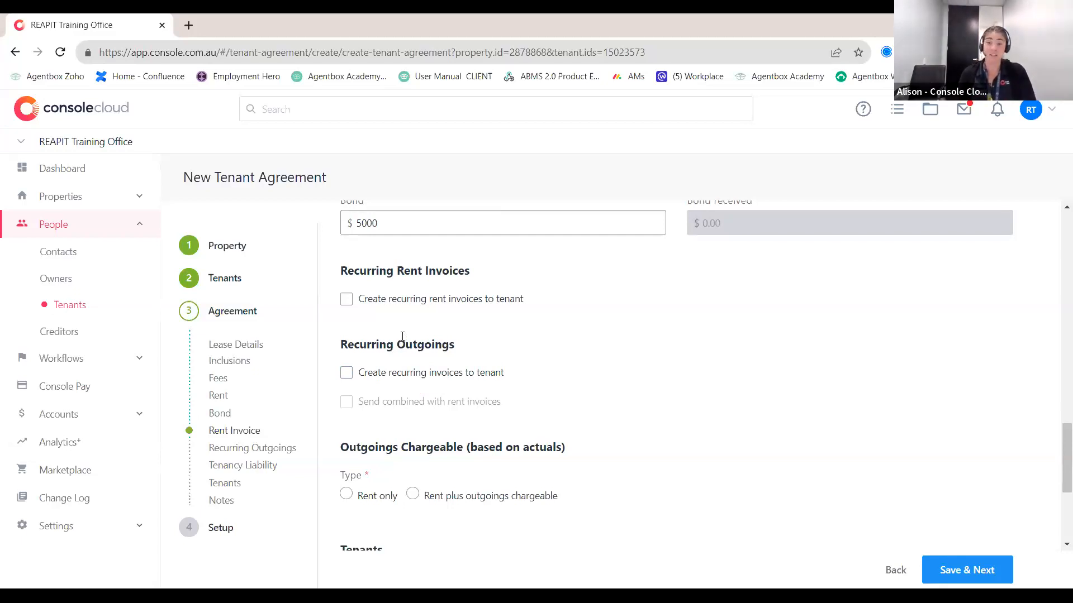
pyautogui.click(505, 299)
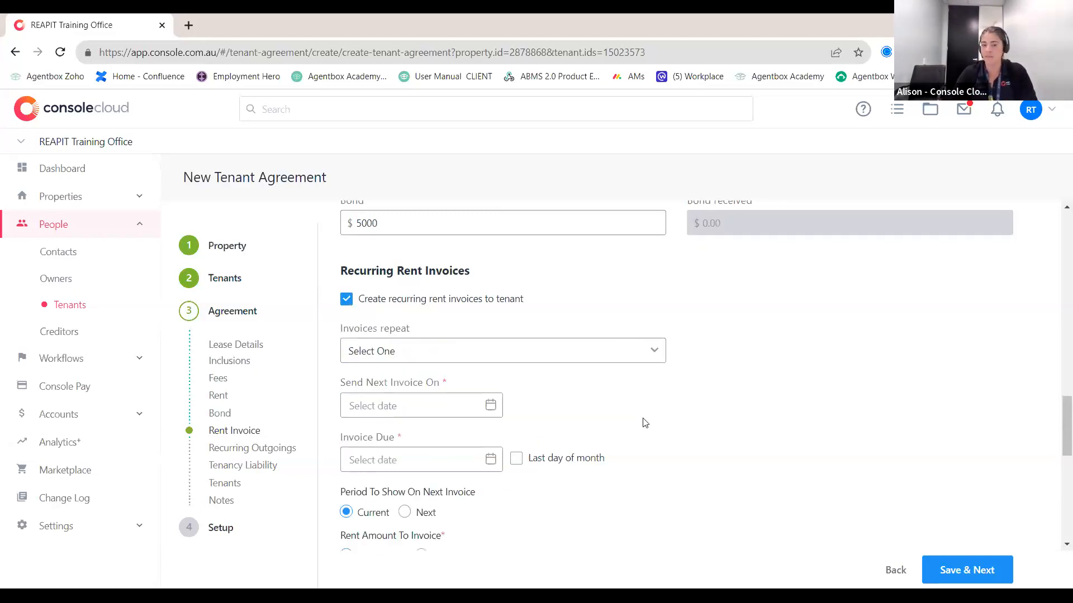
pyautogui.click(558, 354)
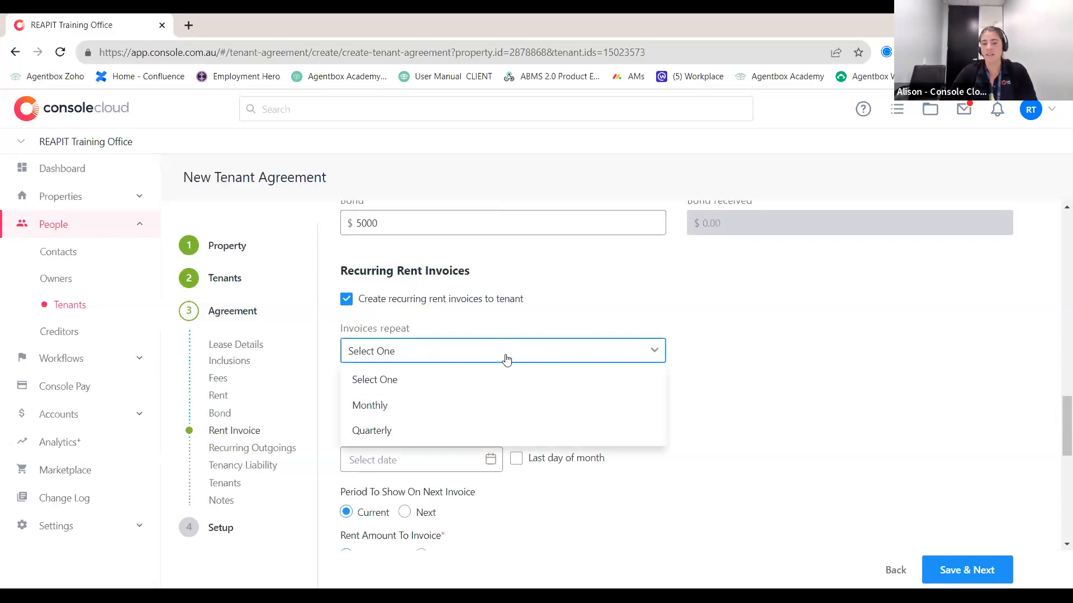
pyautogui.click(468, 415)
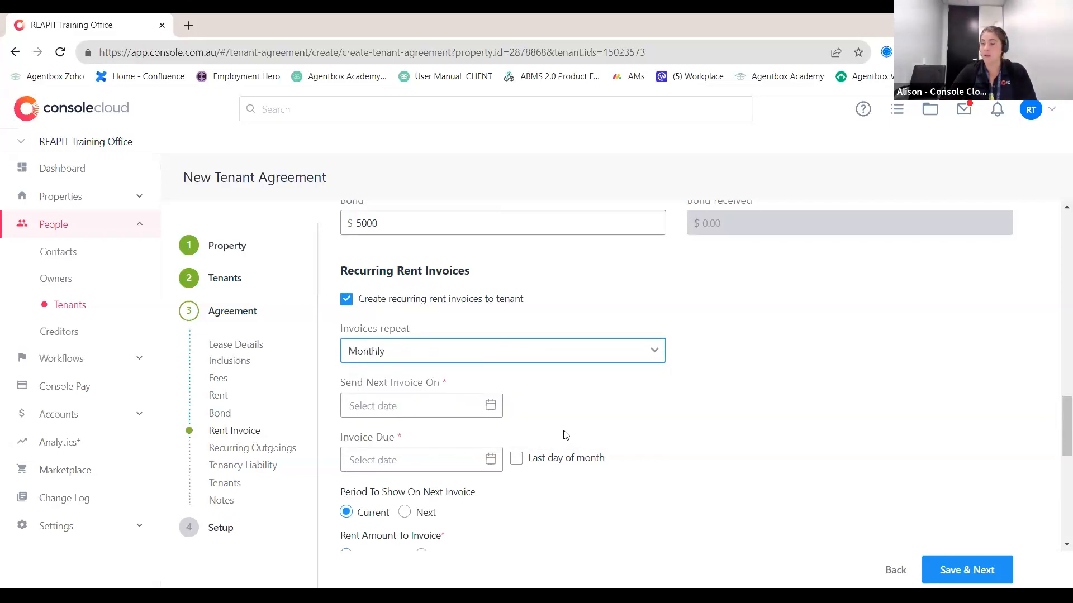
pyautogui.click(492, 407)
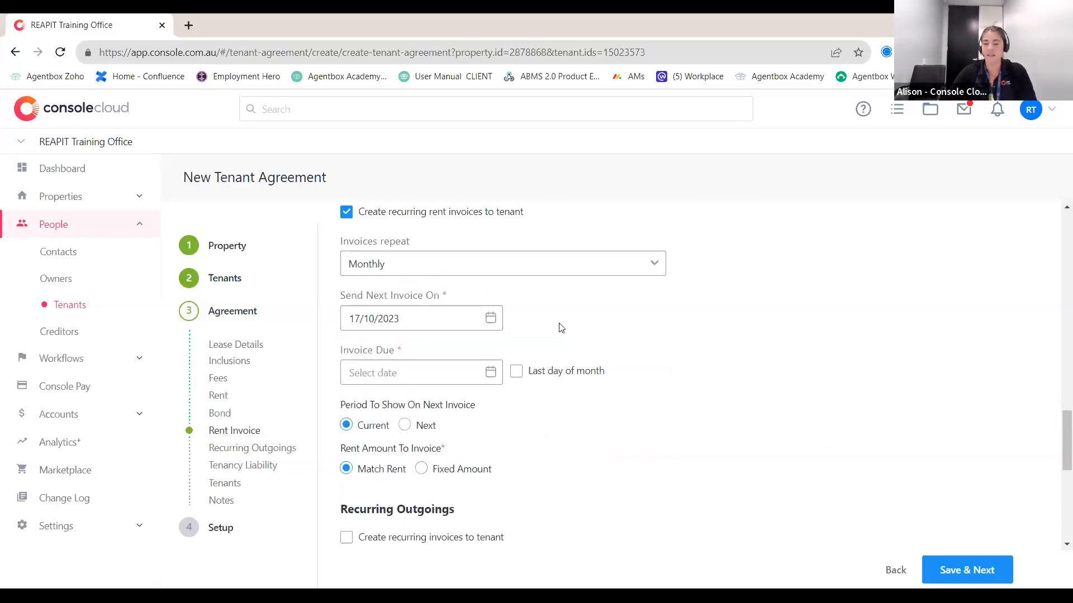
# Step: Set the rent invoice due date to 17/10/2023 with Last day of month off, and keep the invoiced amount on Match Rent
pyautogui.click(490, 373)
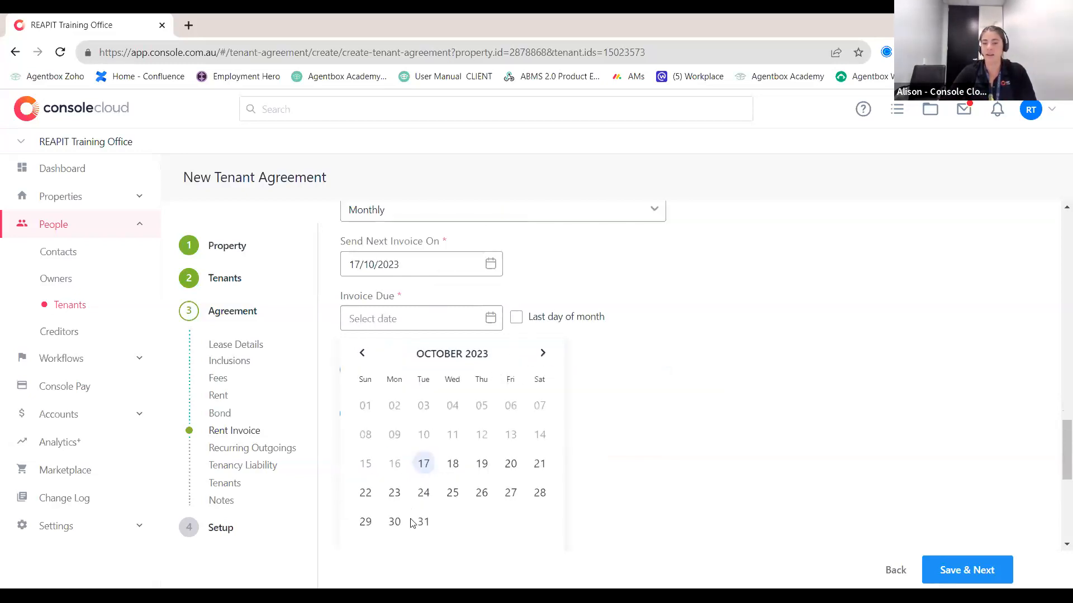
pyautogui.click(720, 361)
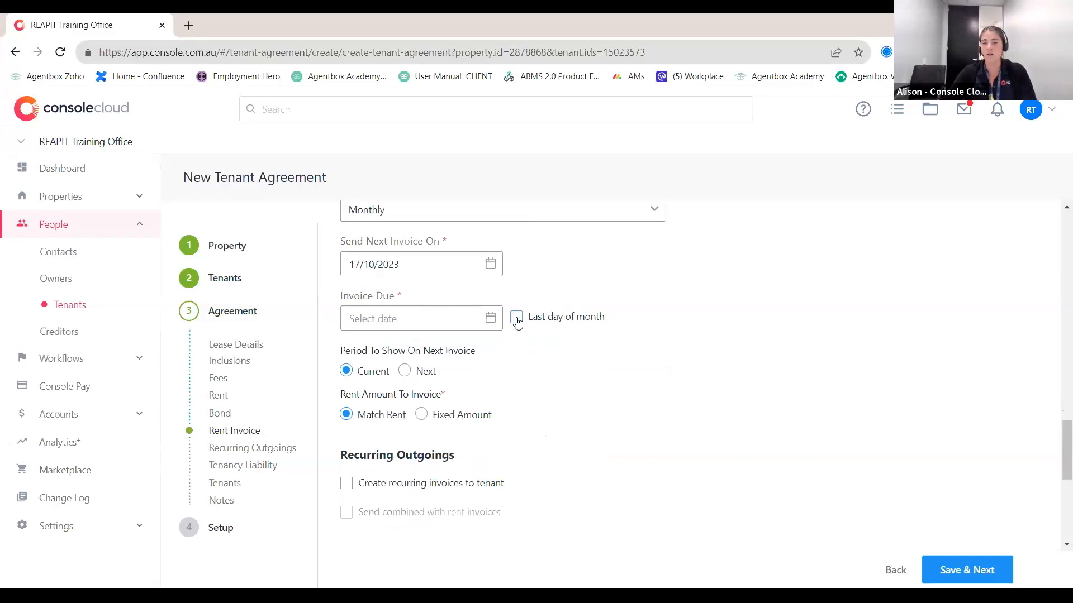
pyautogui.click(516, 316)
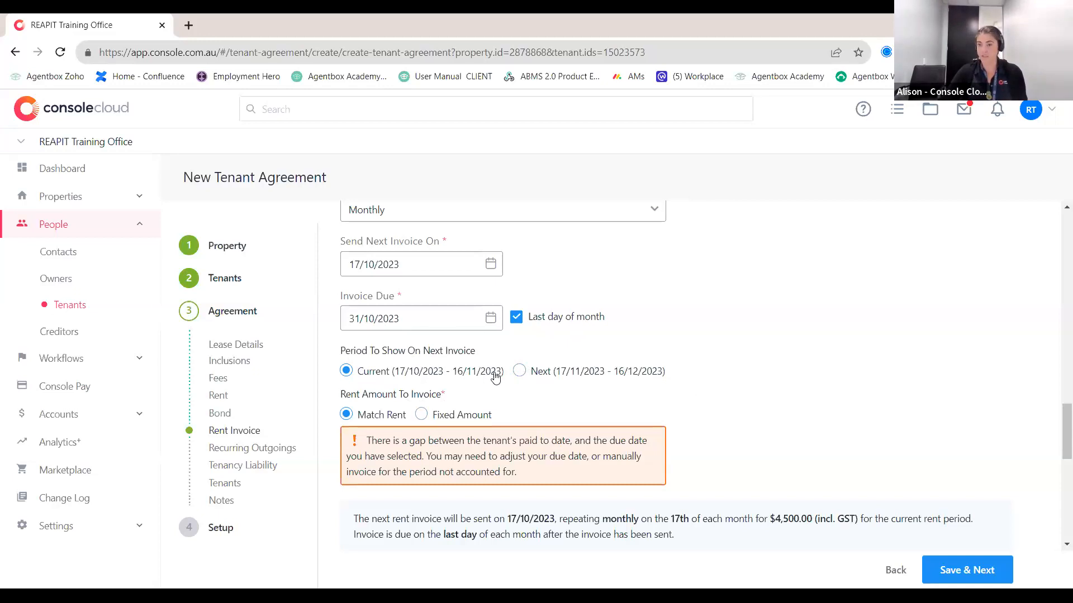
pyautogui.scroll(-1, 480, 361)
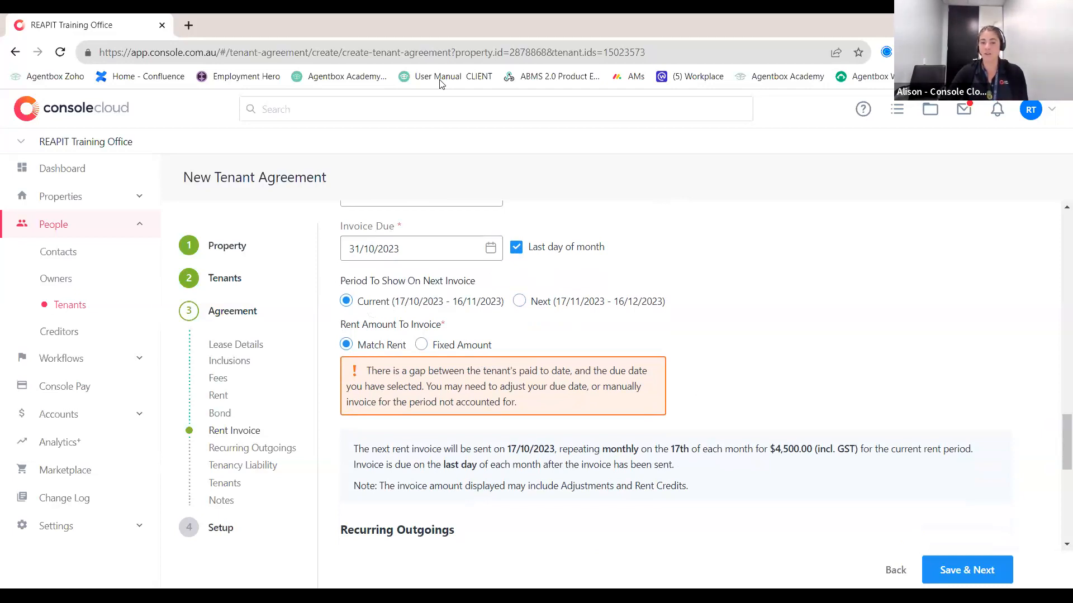
pyautogui.click(516, 246)
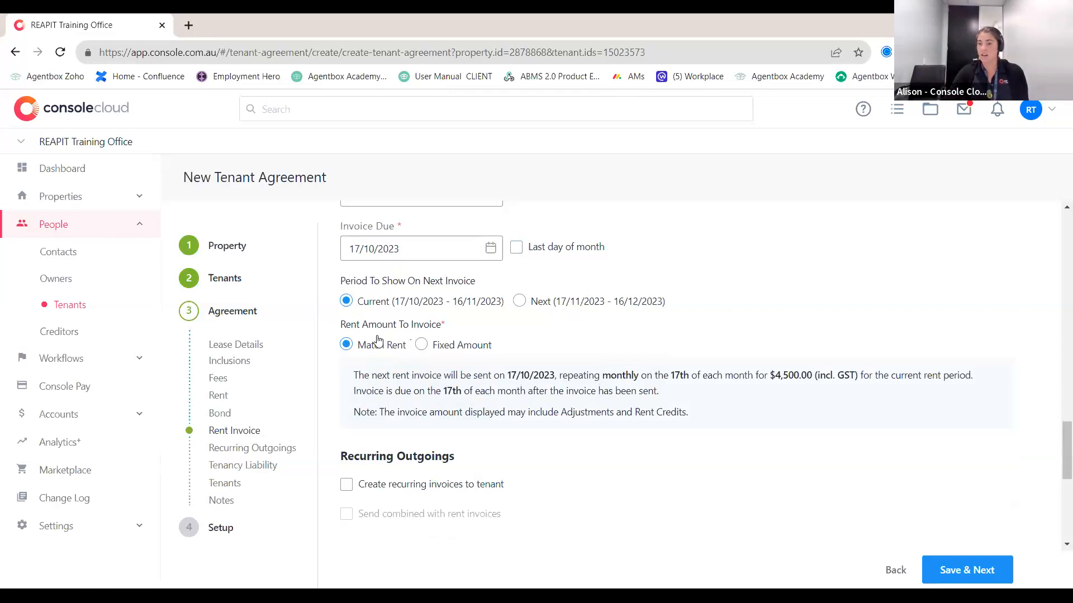
pyautogui.click(422, 346)
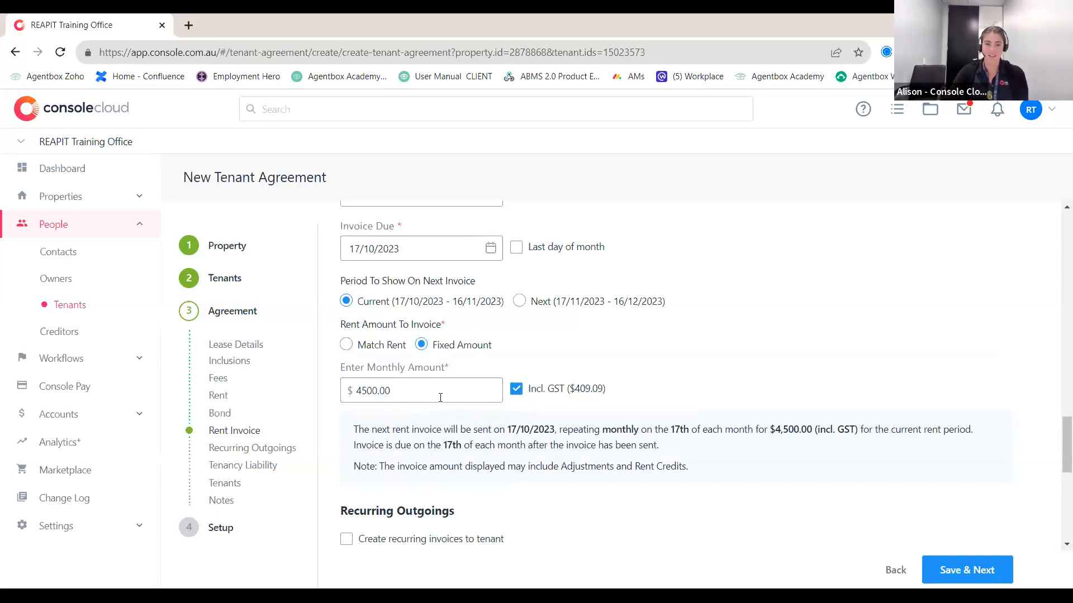
pyautogui.click(347, 345)
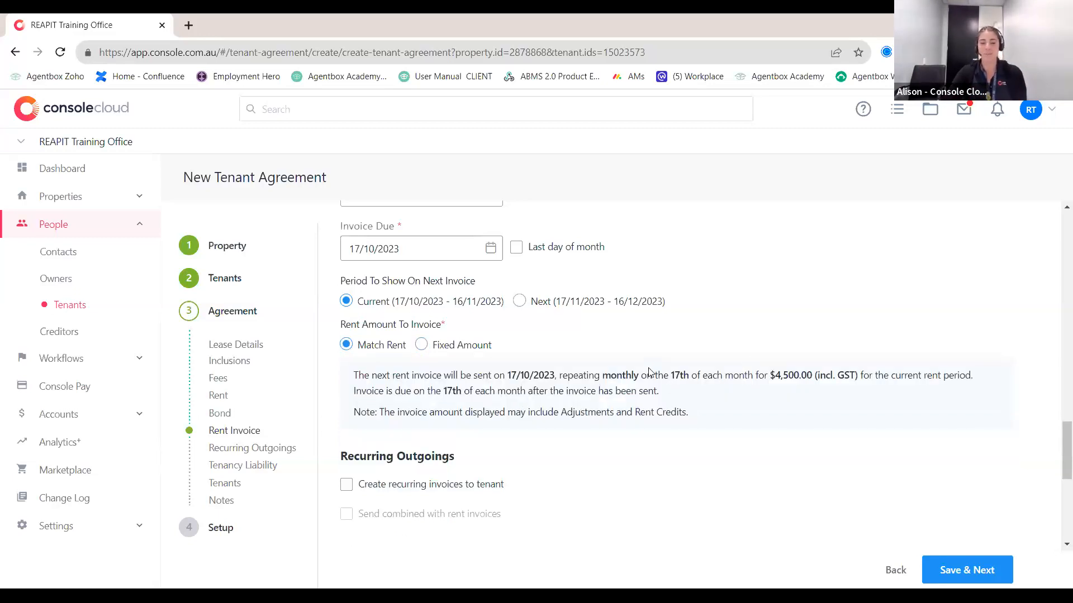
# Step: Enable recurring outgoings invoices combined with the rent invoices, and choose the Water Rates Recoverable dissection for the first line
pyautogui.scroll(-3, 651, 369)
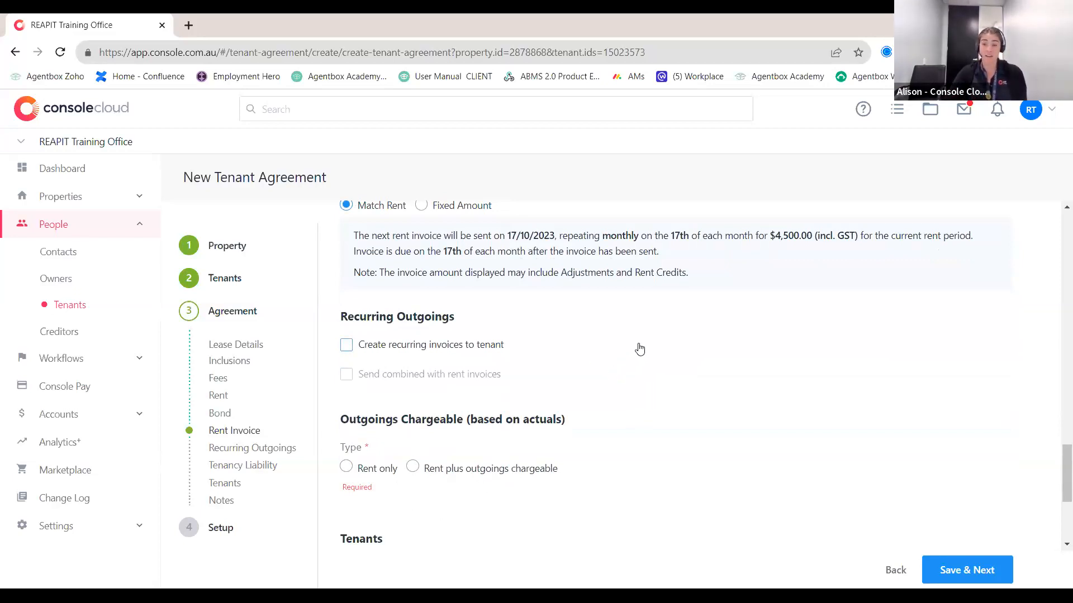
pyautogui.click(347, 345)
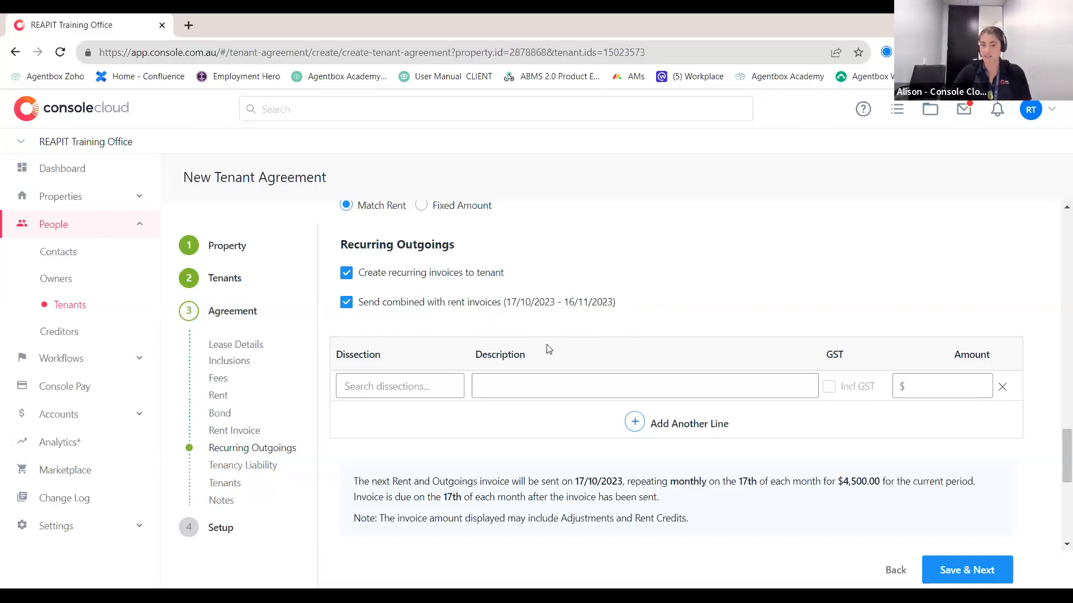
pyautogui.click(423, 379)
pyautogui.write('water')
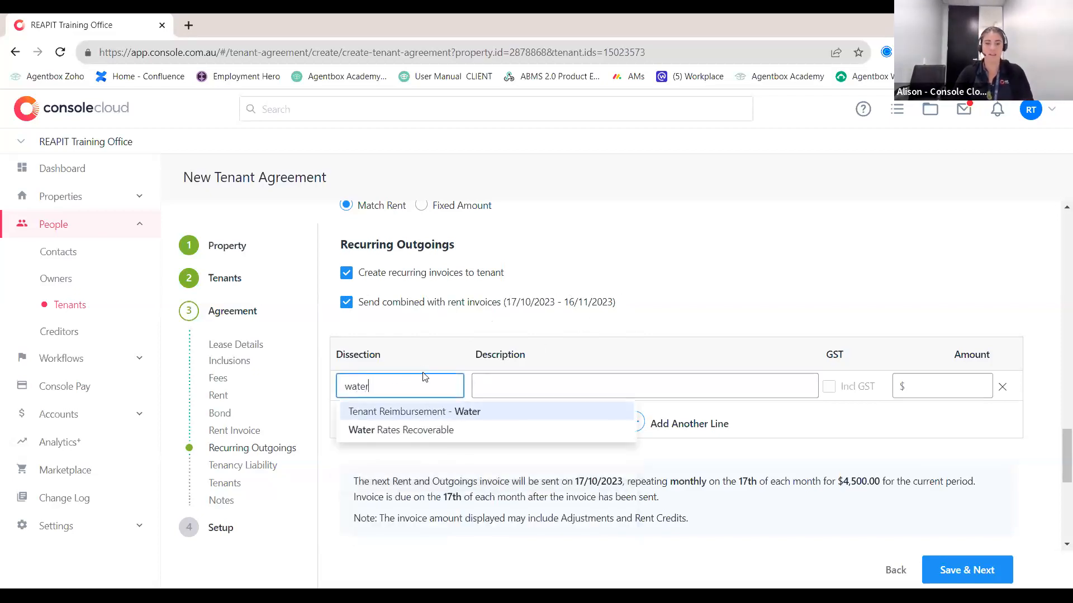
pyautogui.click(426, 430)
# Step: Give the water rates outgoings line an amount of 500 and the description "Flat recoverable"
pyautogui.click(647, 390)
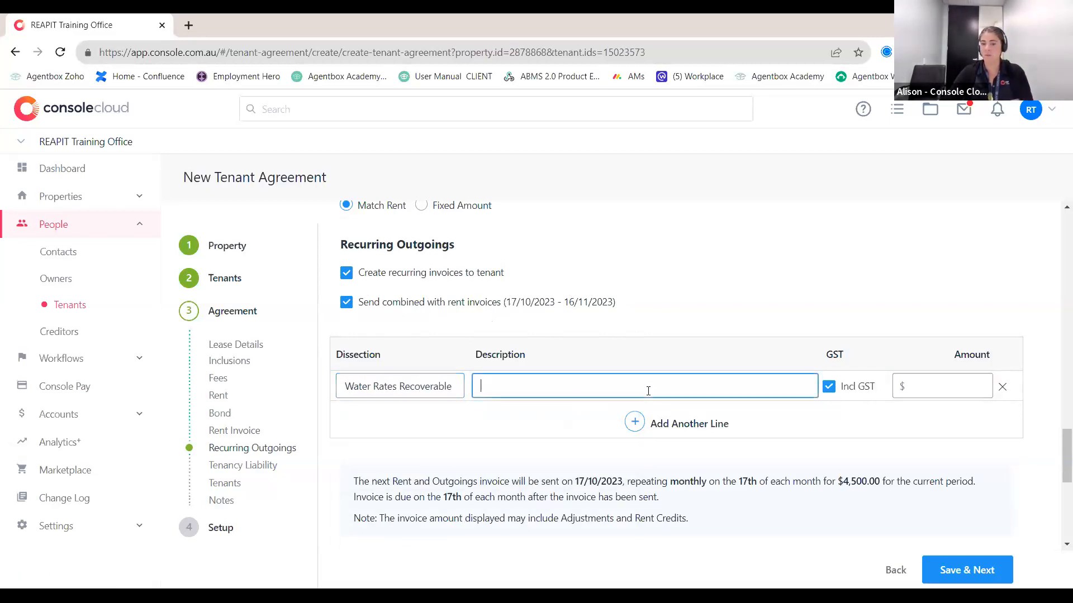
pyautogui.click(947, 393)
pyautogui.write('500')
pyautogui.click(635, 395)
pyautogui.write('Flat recoverable')
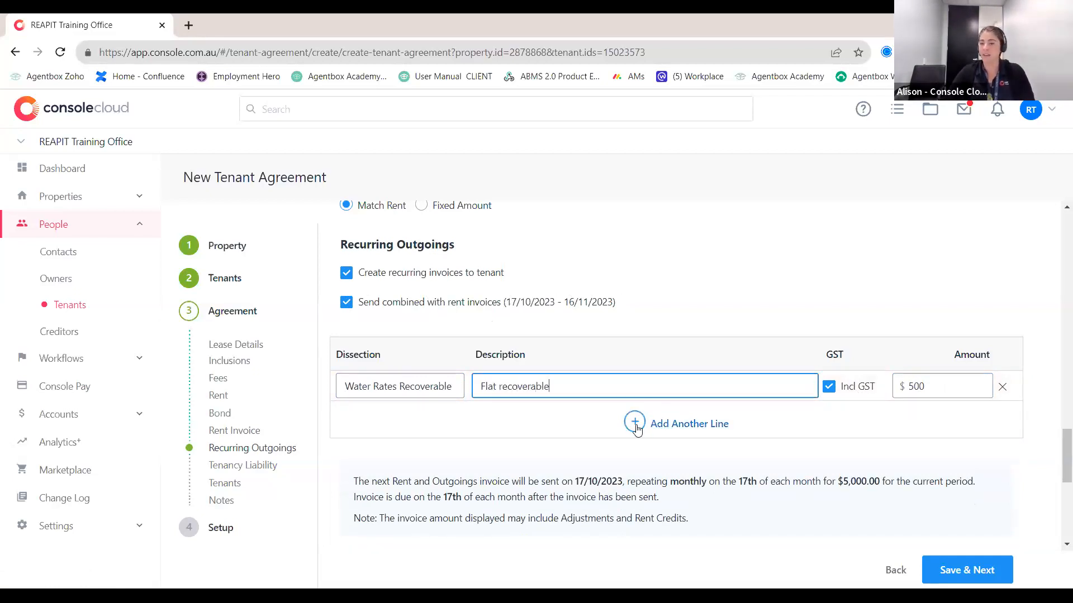
pyautogui.click(635, 424)
pyautogui.click(412, 417)
pyautogui.write('budg')
pyautogui.press('BackSpace')
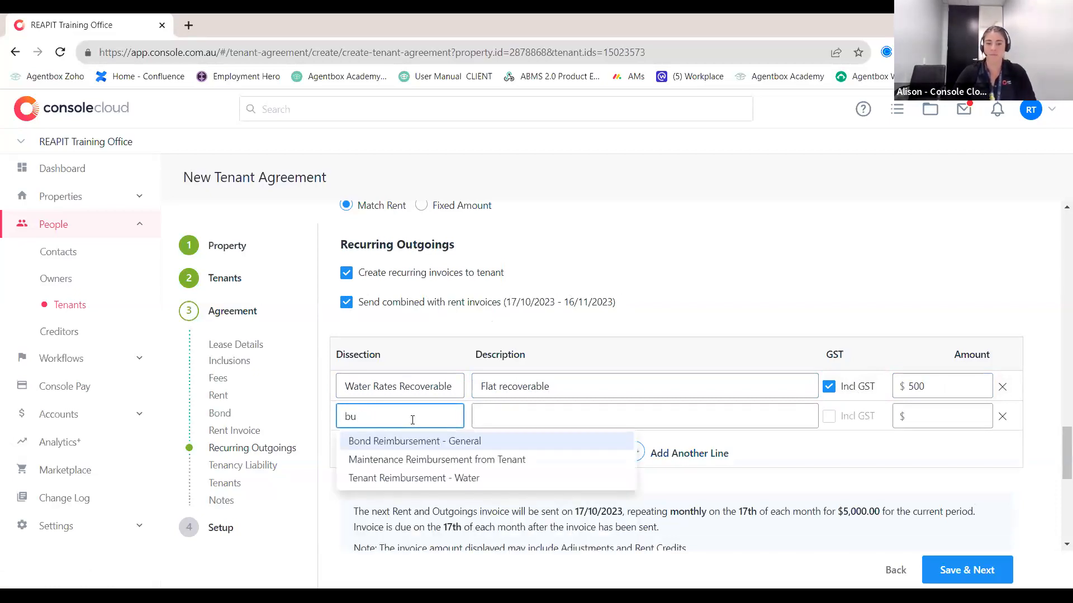
pyautogui.click(433, 479)
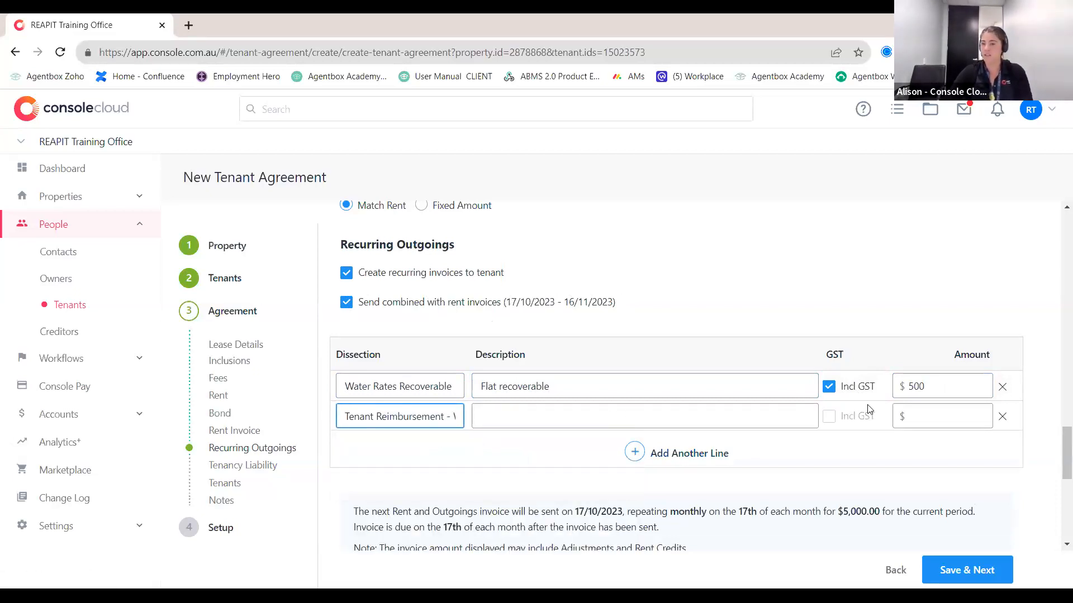
pyautogui.click(1002, 417)
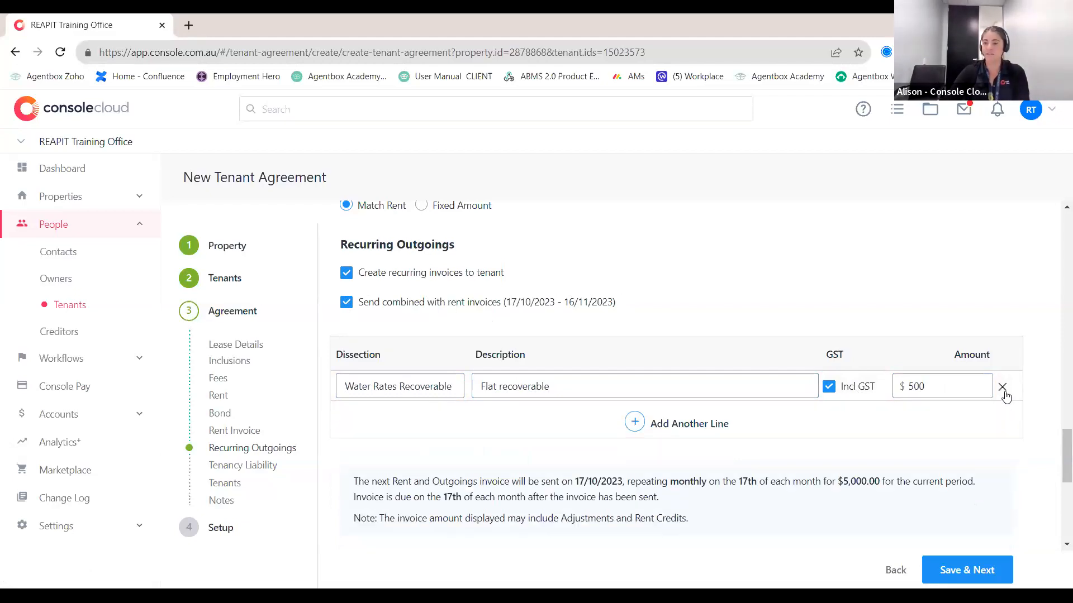
# Step: Remove the water rates line from the recurring outgoings and turn off recurring outgoings invoices to the tenant
pyautogui.click(1002, 387)
pyautogui.click(347, 272)
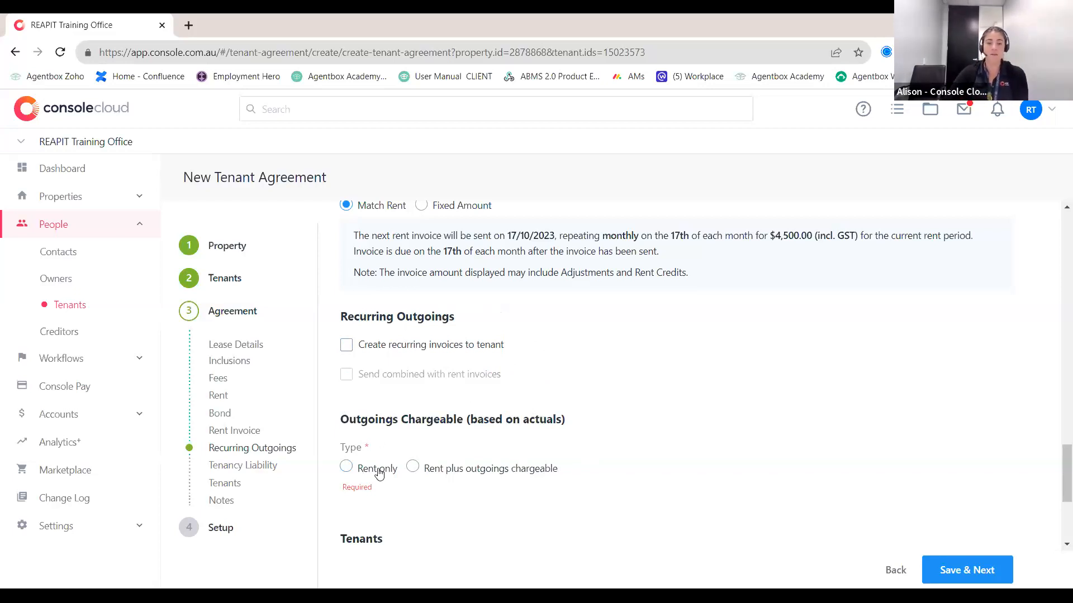
# Step: Set the outgoings chargeable type to Rent plus outgoings chargeable with a liability percentage of 20
pyautogui.click(412, 467)
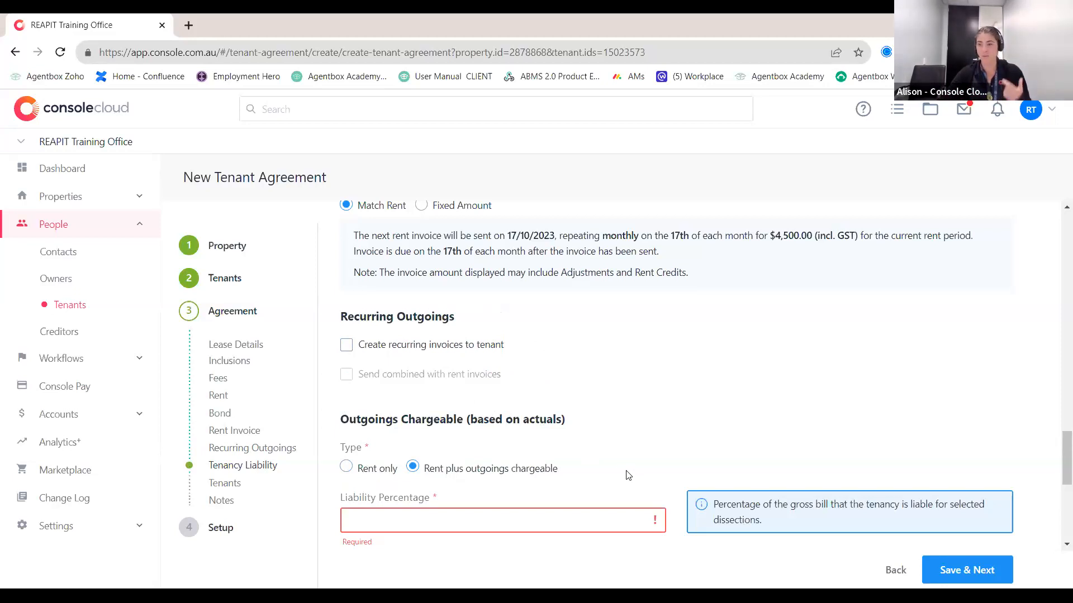
pyautogui.click(600, 506)
pyautogui.scroll(-1, 637, 462)
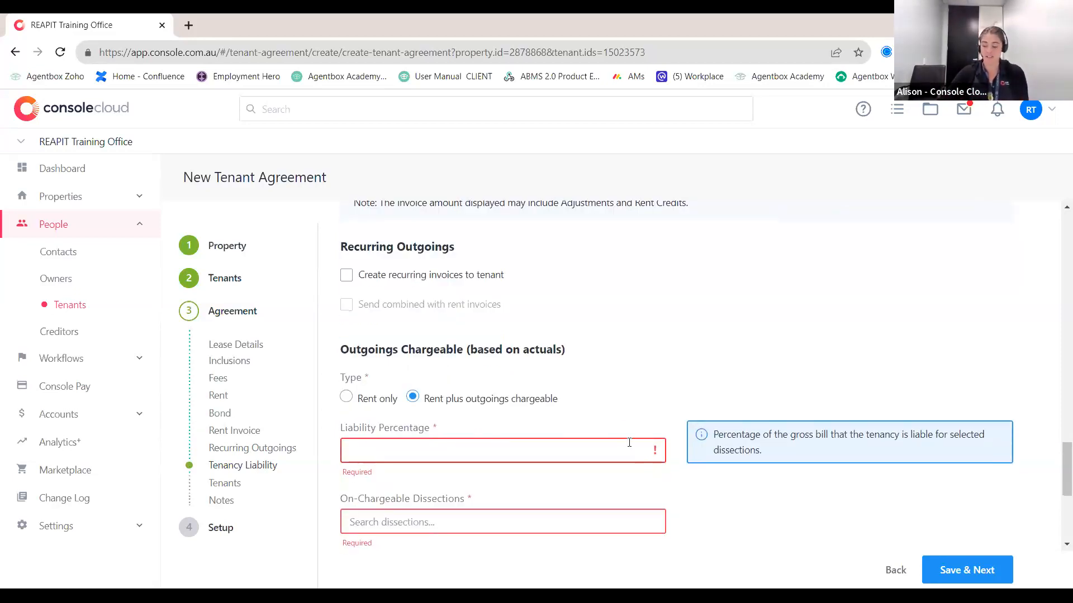
pyautogui.write('20')
pyautogui.click(850, 452)
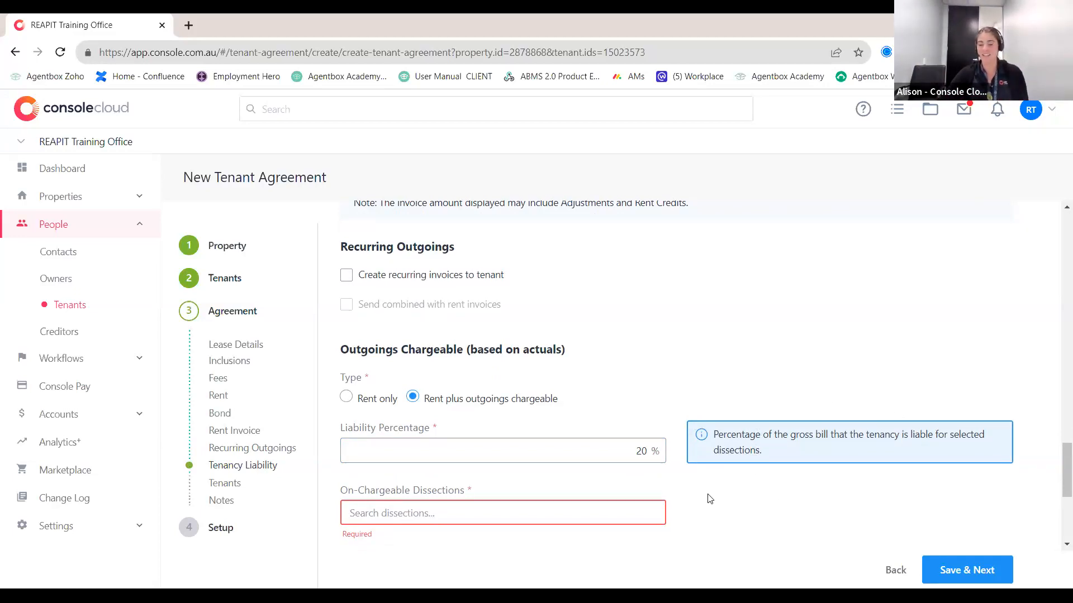
# Step: Add Water Rates, Electrical and Cleaning Service as the on-chargeable dissections
pyautogui.click(614, 517)
pyautogui.write('wat')
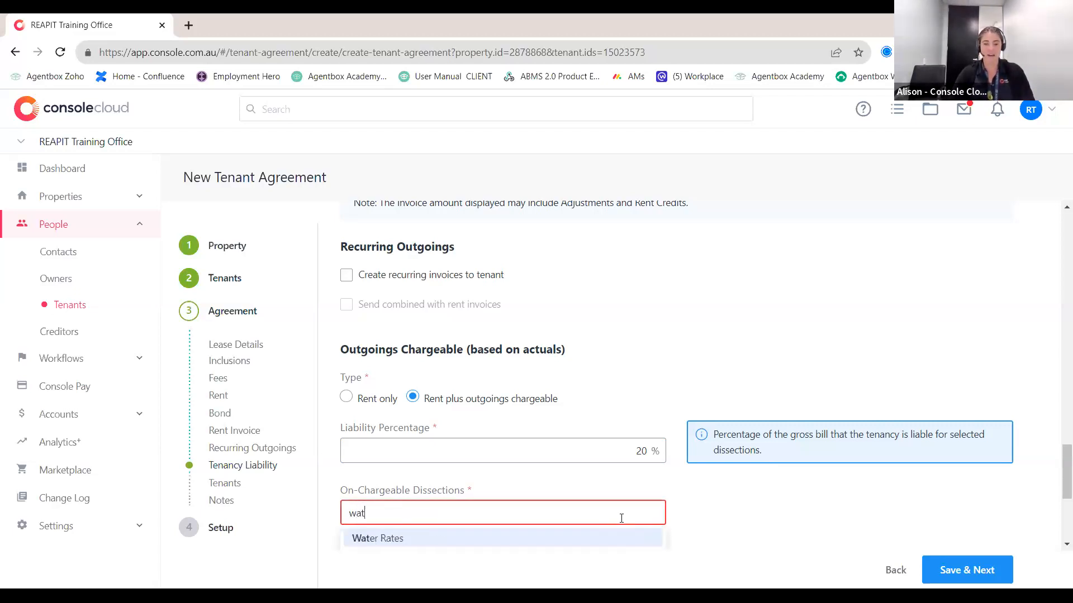
pyautogui.click(526, 539)
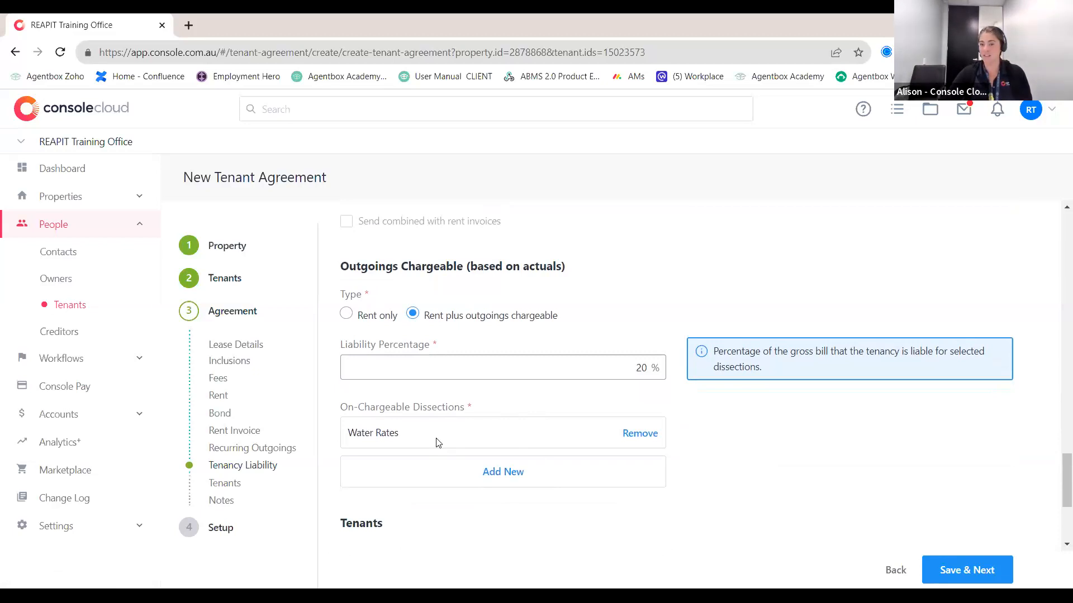
pyautogui.click(496, 484)
pyautogui.write('ele')
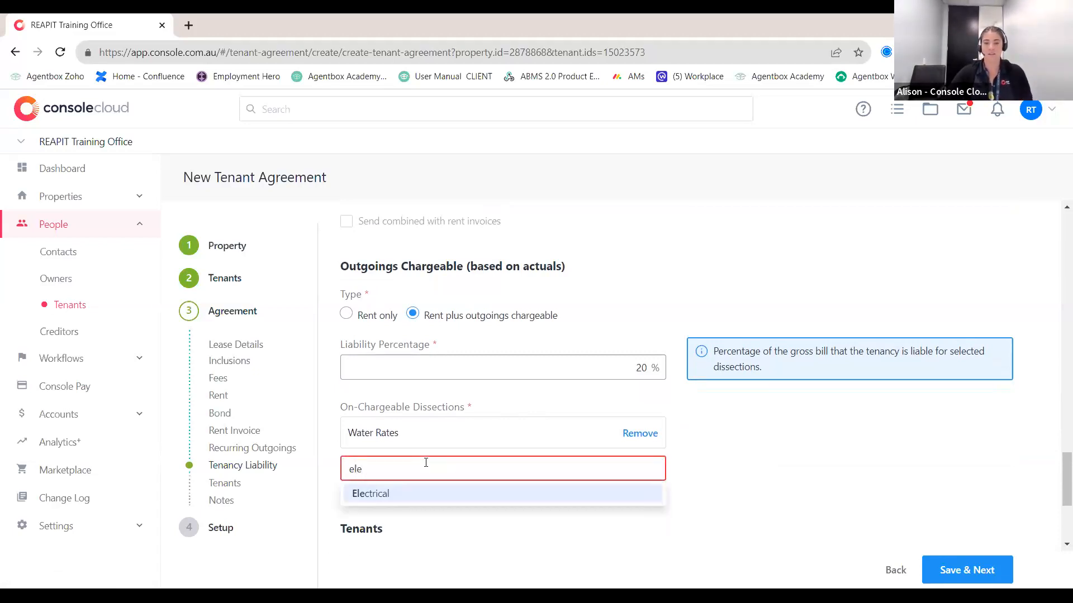
pyautogui.click(447, 495)
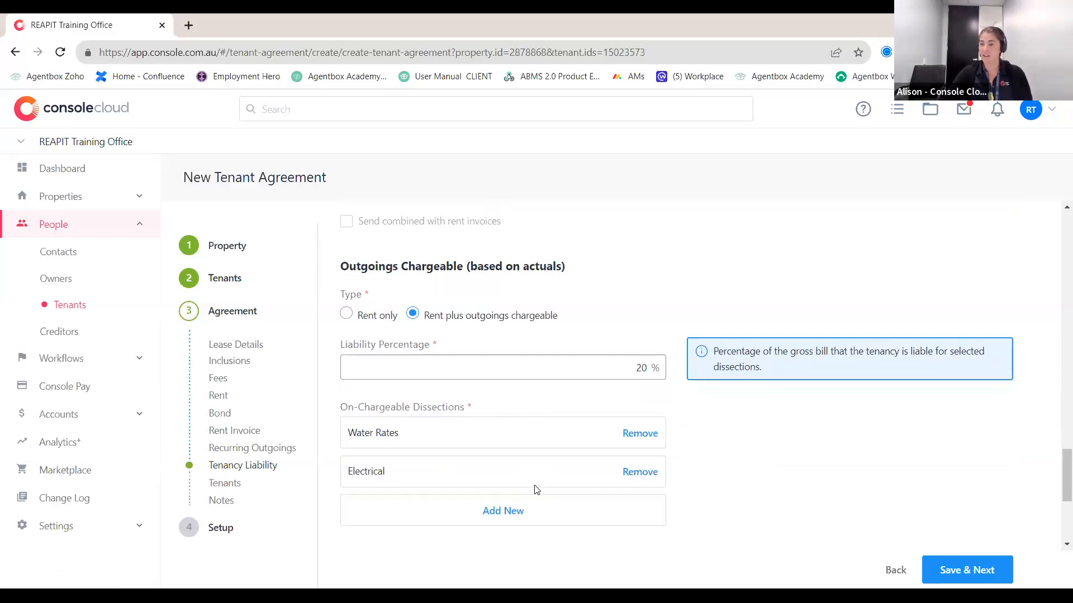
pyautogui.click(494, 509)
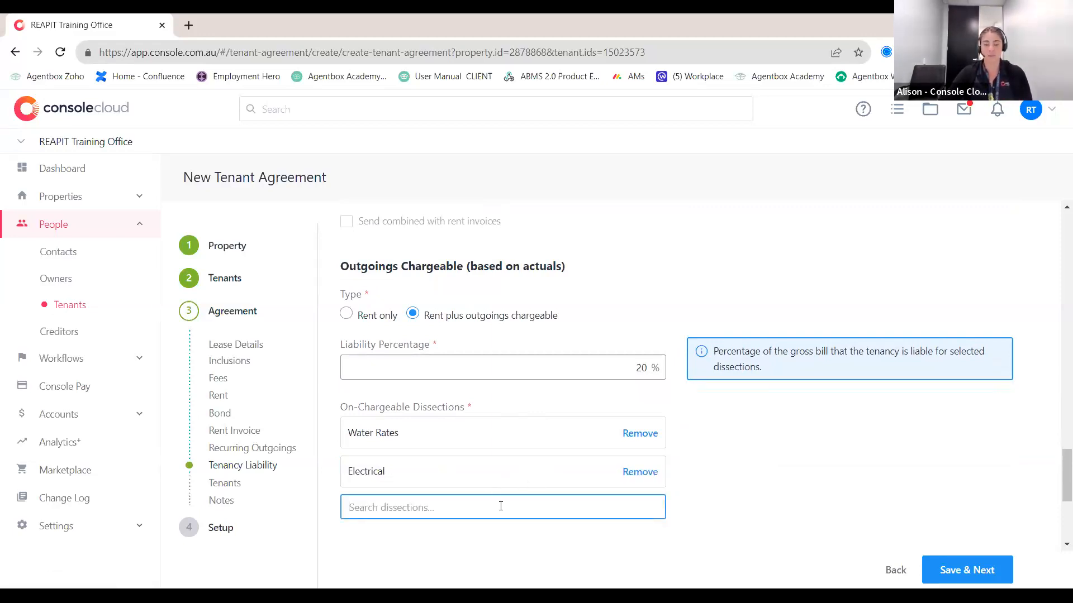
pyautogui.write('cle')
pyautogui.scroll(-2, 533, 451)
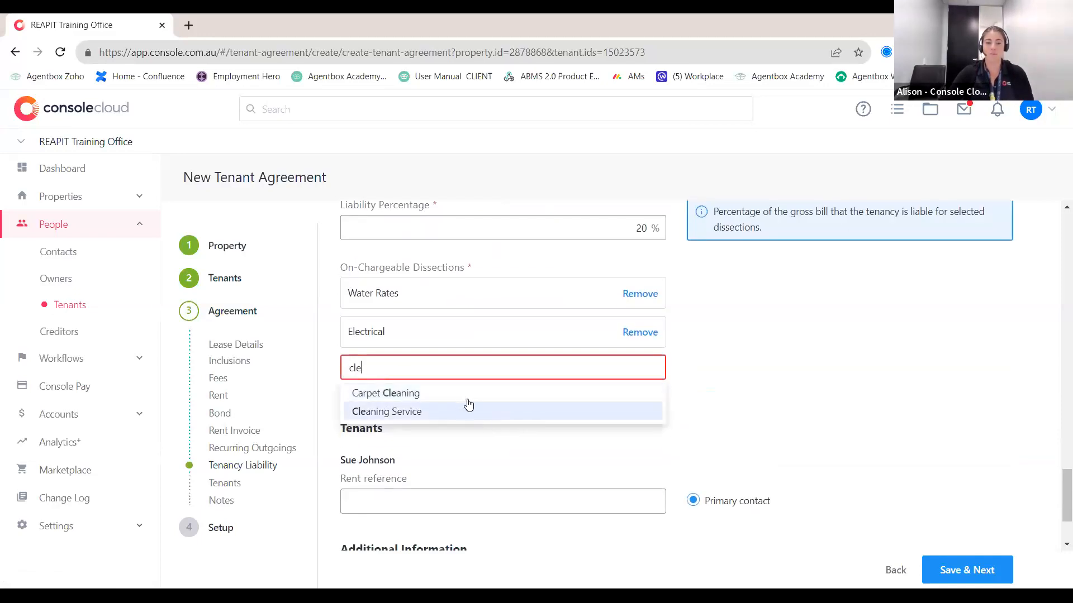
pyautogui.click(468, 411)
# Step: Review the agreement's inclusions, fees, rent, bond, recurring rent invoice and chargeable outgoings settings
pyautogui.scroll(2, 732, 424)
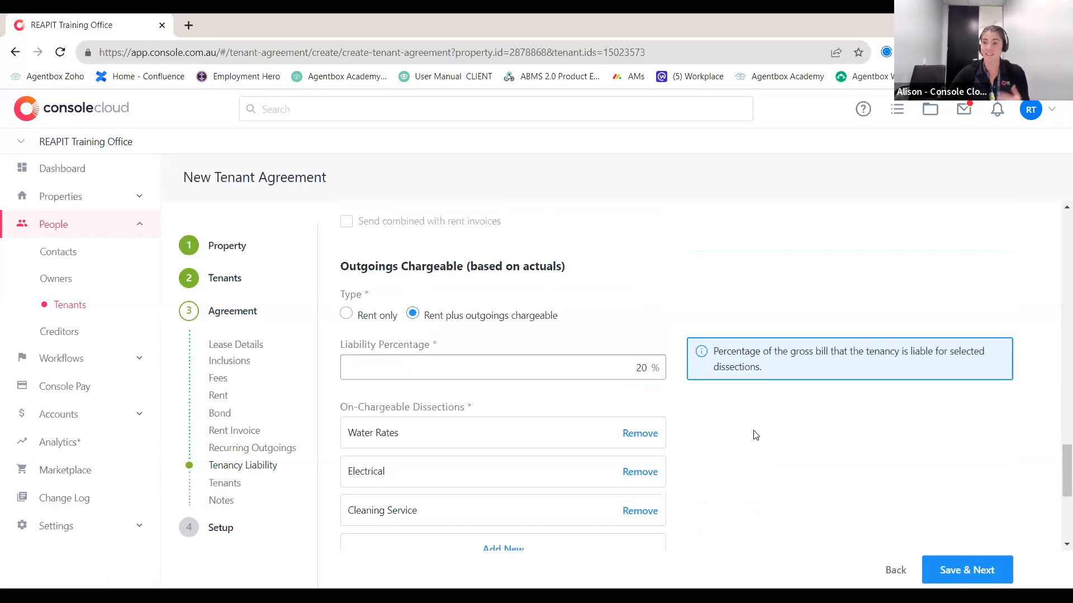
pyautogui.scroll(5, 765, 420)
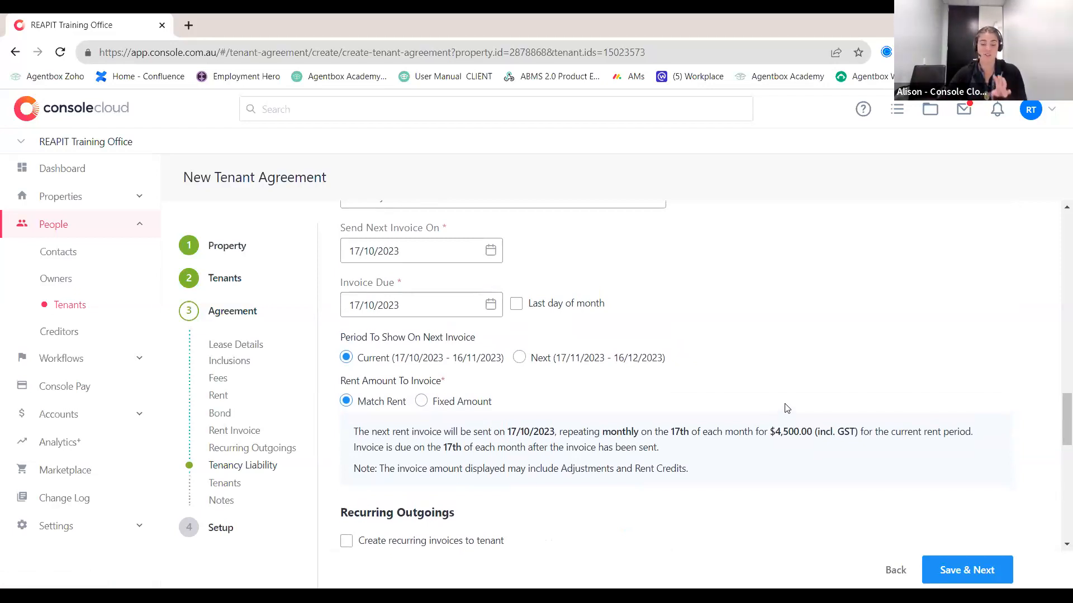
pyautogui.scroll(1, 787, 408)
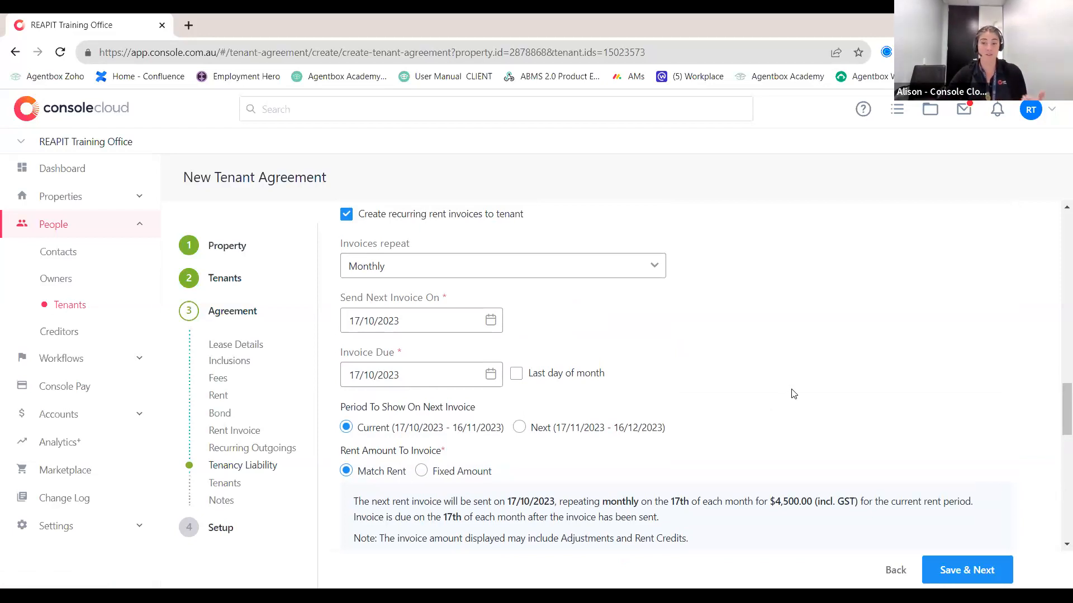
pyautogui.scroll(5, 788, 391)
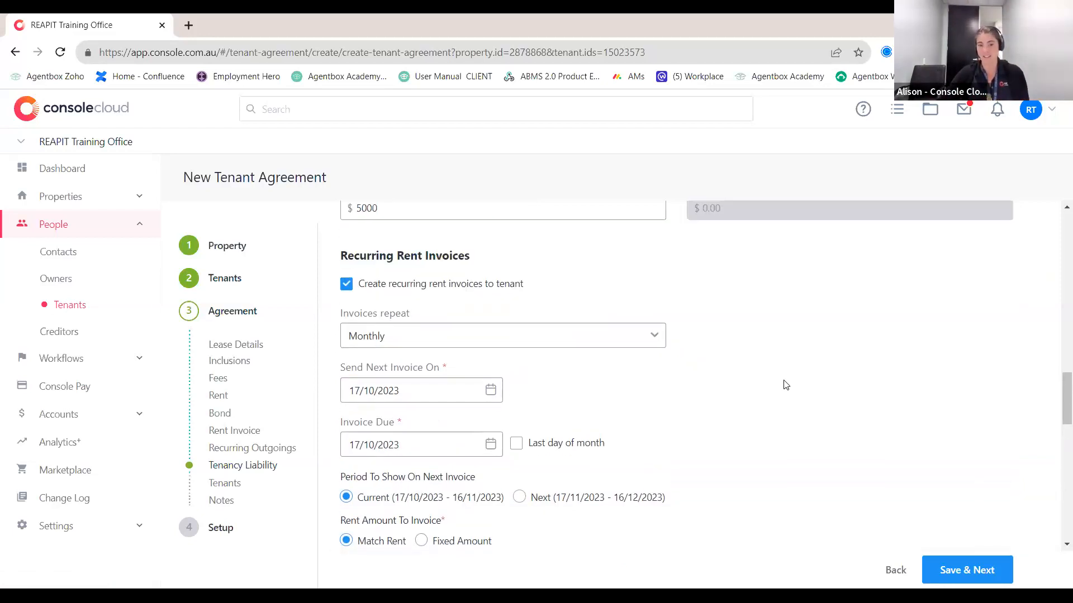
pyautogui.scroll(6, 784, 392)
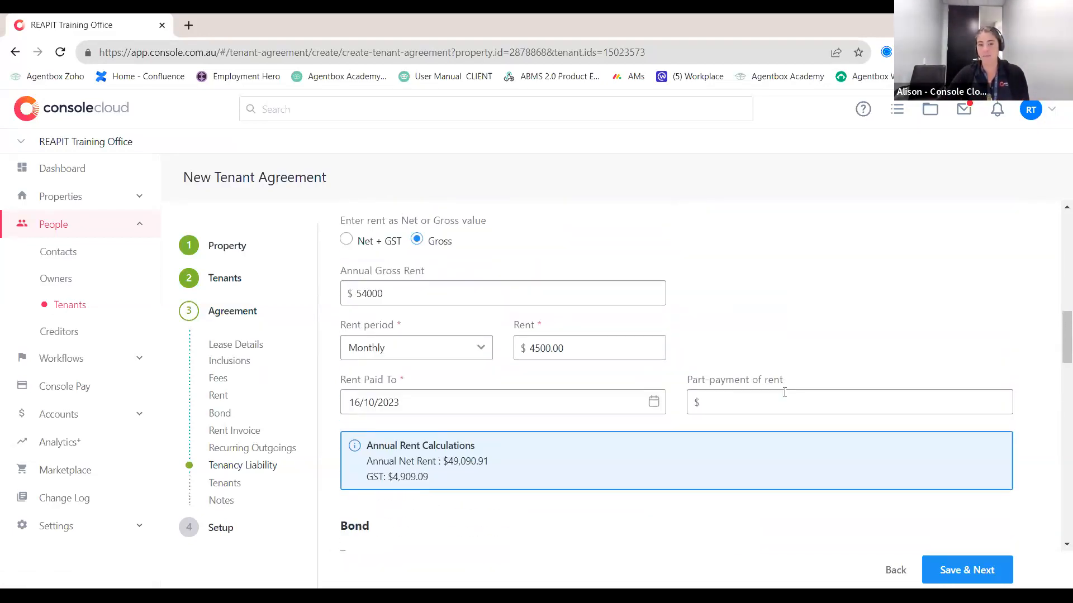
pyautogui.scroll(1, 790, 400)
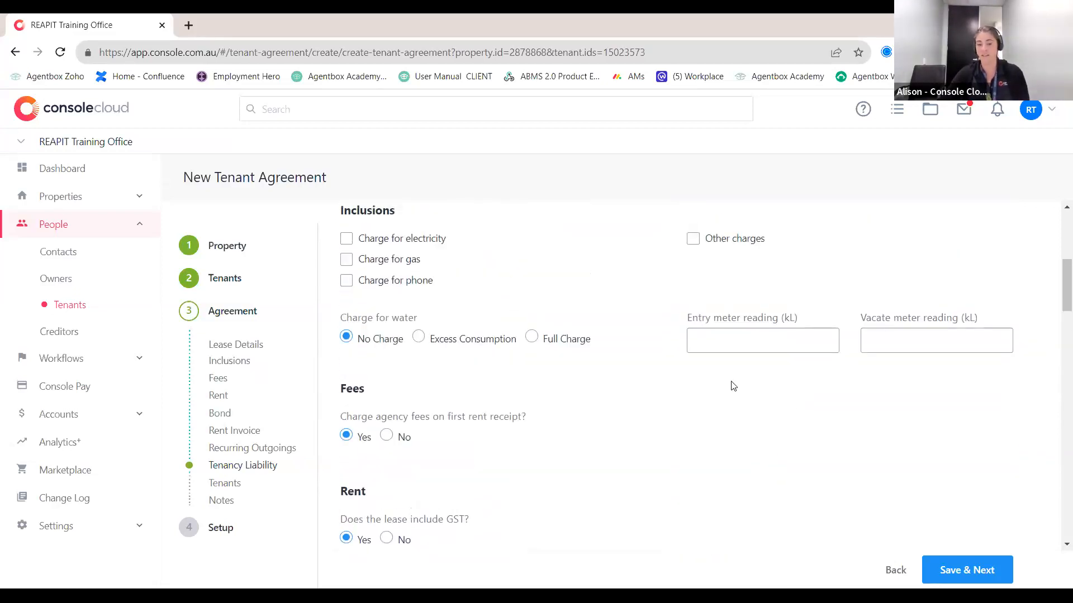
pyautogui.scroll(-4, 733, 385)
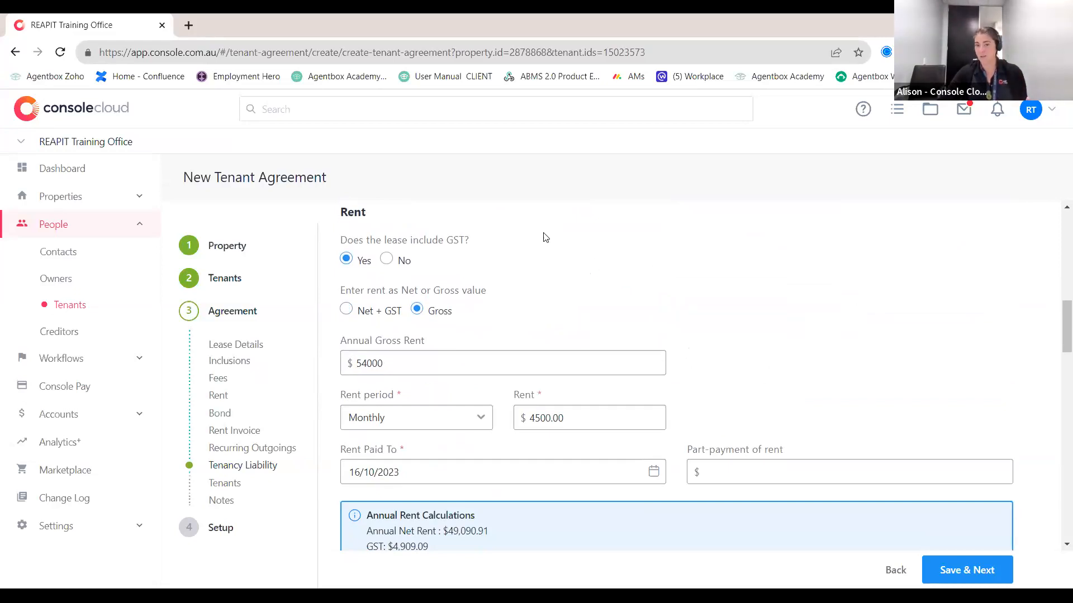
pyautogui.scroll(-1, 546, 249)
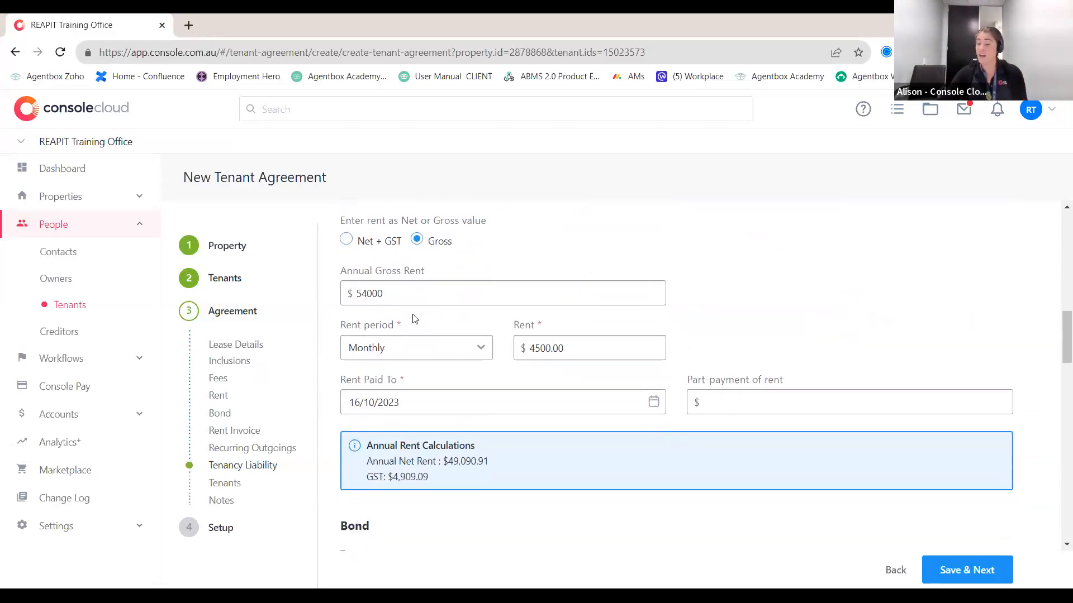
pyautogui.scroll(1, 539, 299)
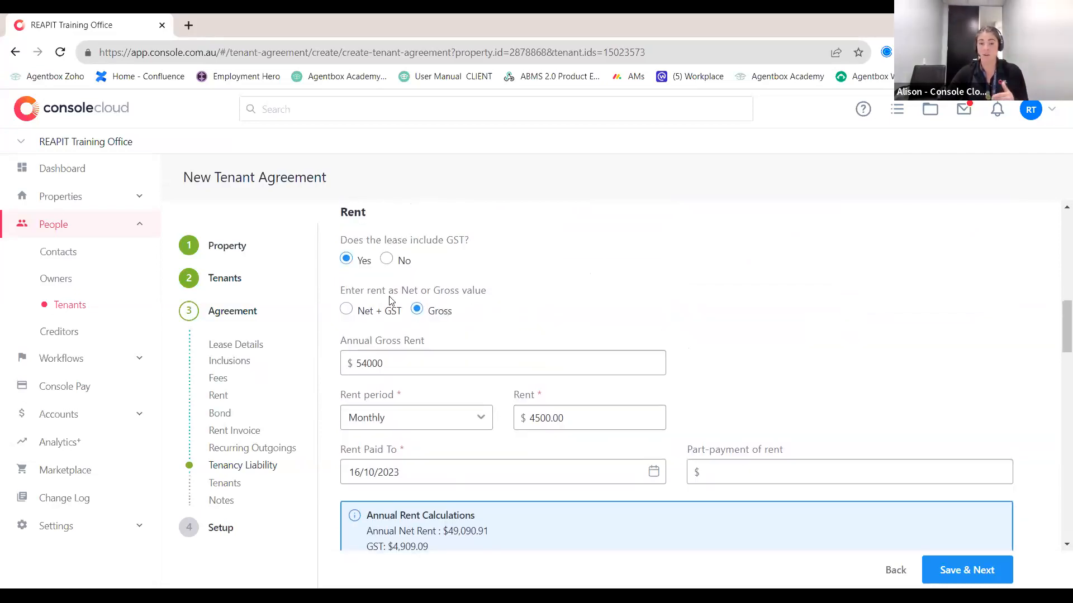
pyautogui.scroll(-1, 363, 314)
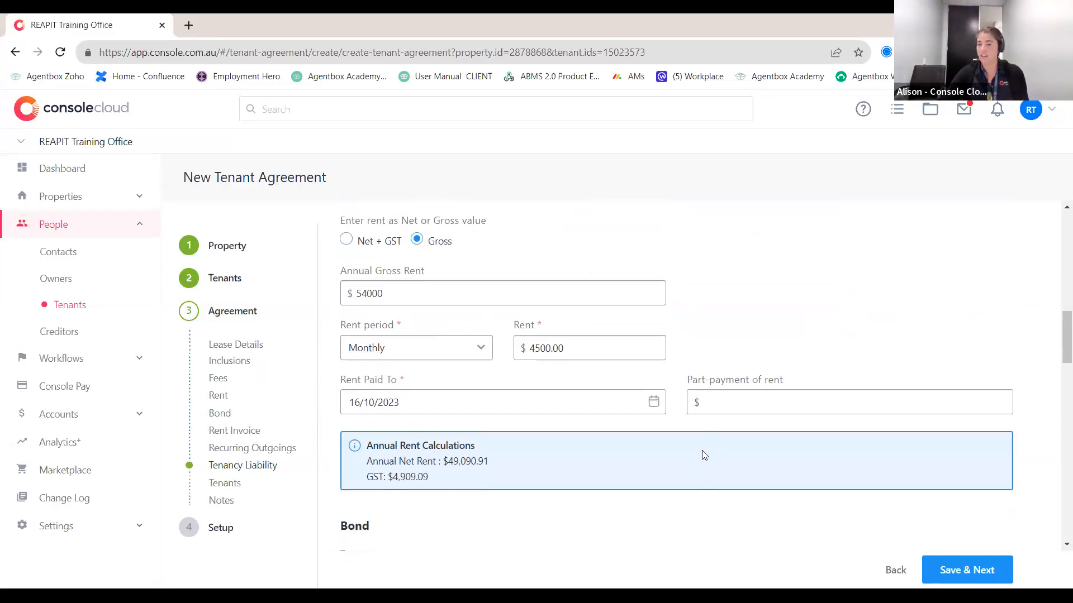
pyautogui.scroll(-4, 550, 369)
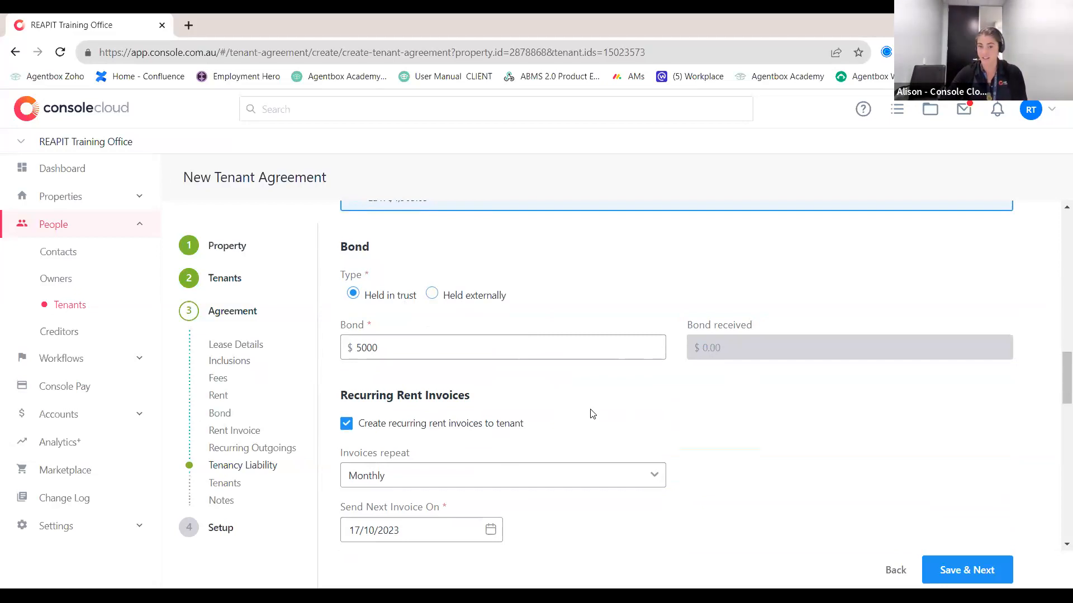
pyautogui.scroll(-1, 597, 419)
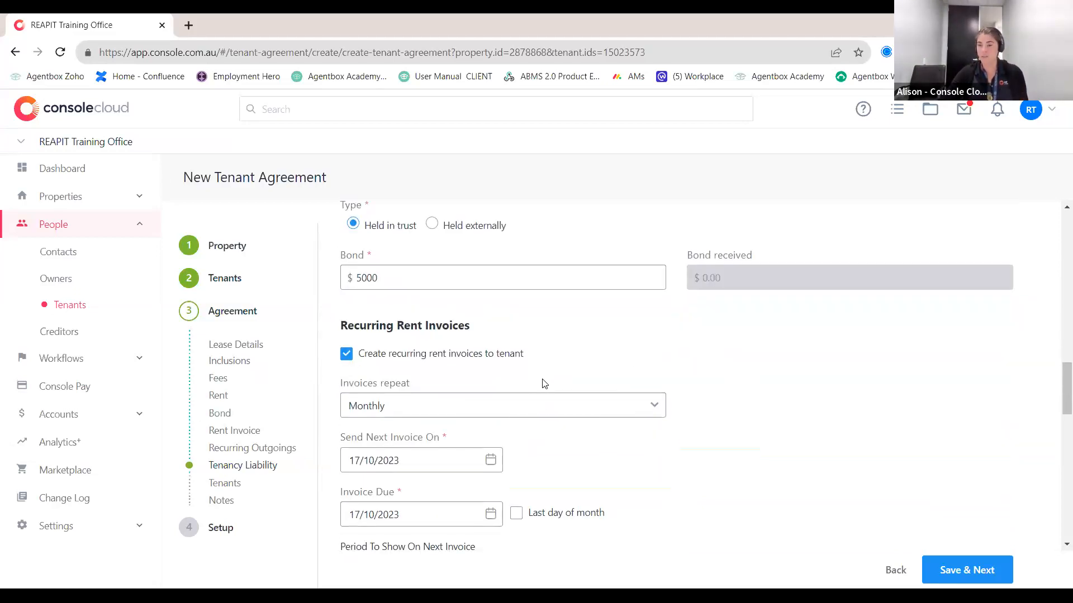
pyautogui.scroll(-3, 550, 385)
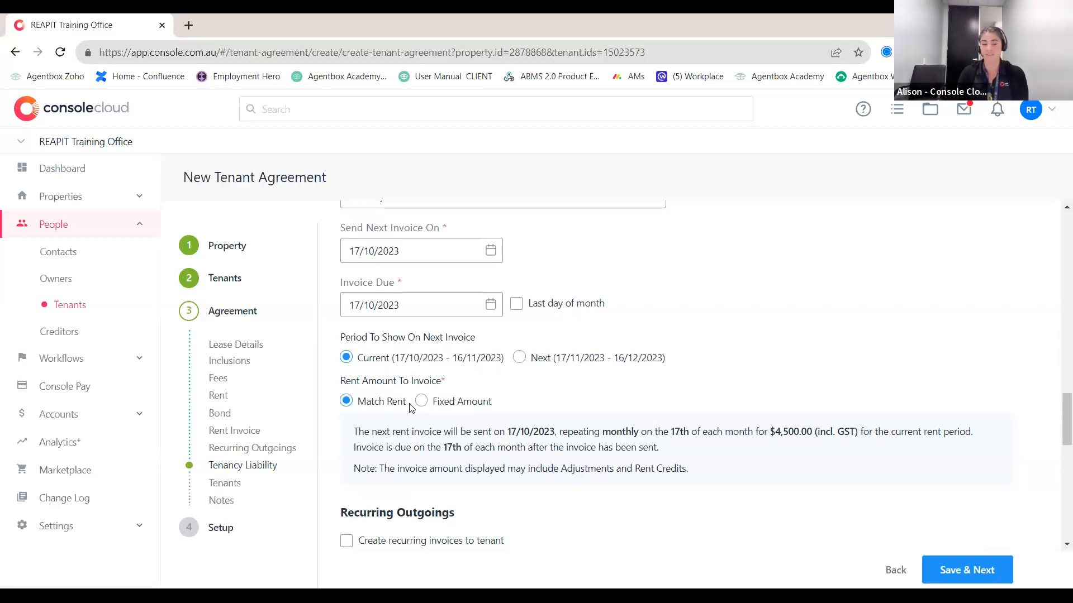
pyautogui.scroll(-4, 417, 399)
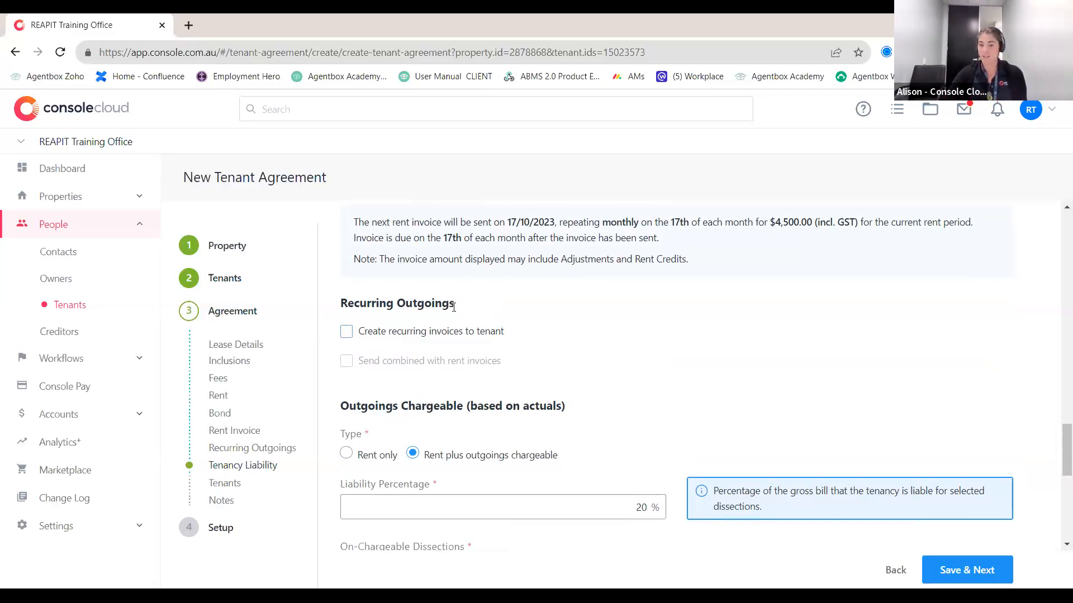
pyautogui.scroll(-3, 482, 330)
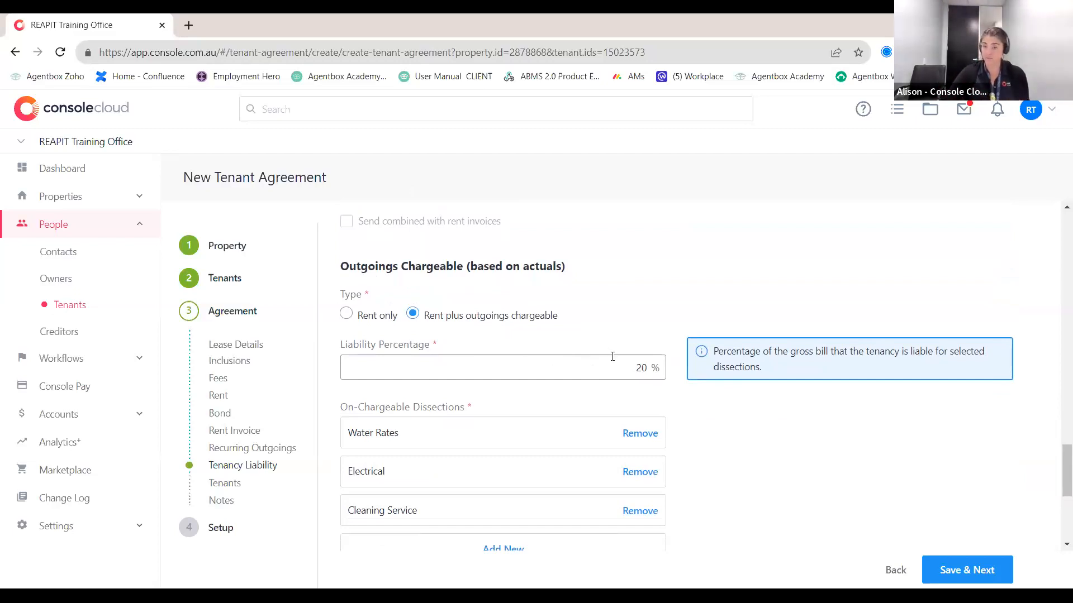
# Step: Save the agreement details, continue to the setup stage and dismiss the Forms Live promotion
pyautogui.scroll(-1, 616, 352)
pyautogui.scroll(-4, 618, 352)
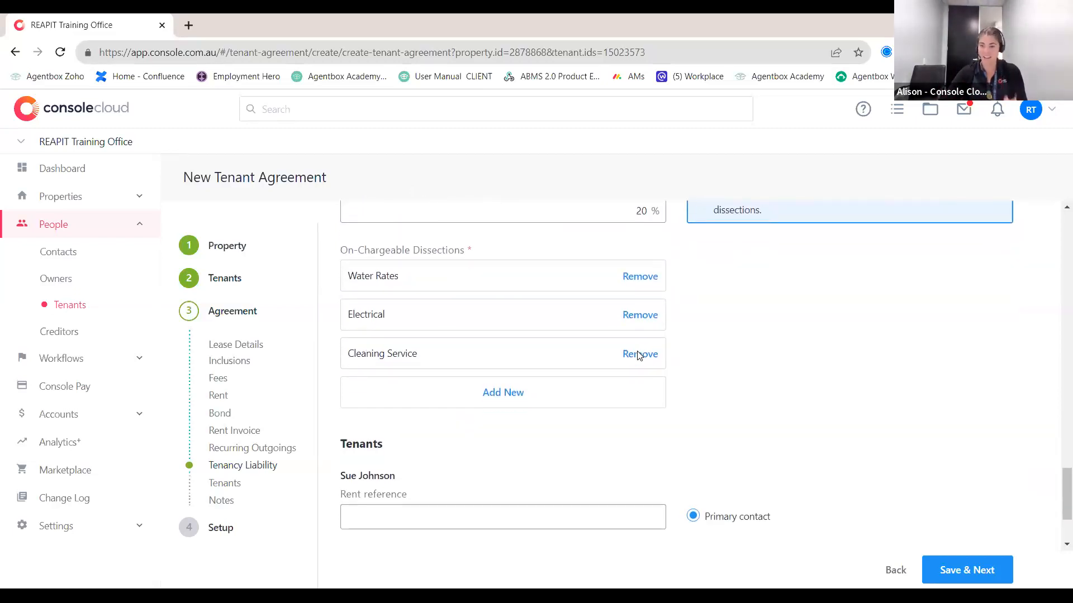
pyautogui.scroll(-2, 647, 355)
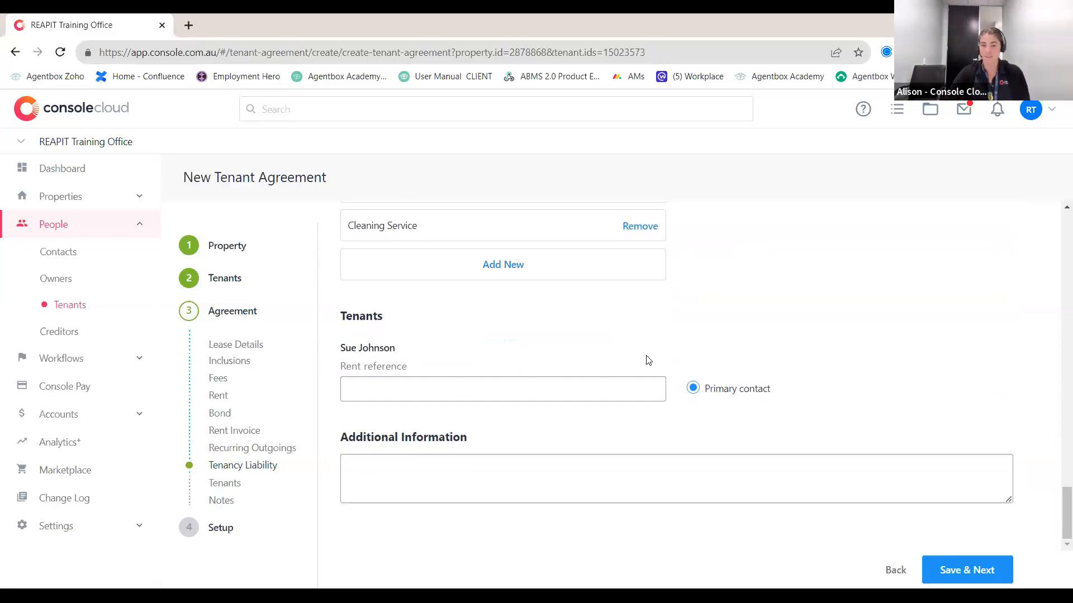
pyautogui.click(966, 569)
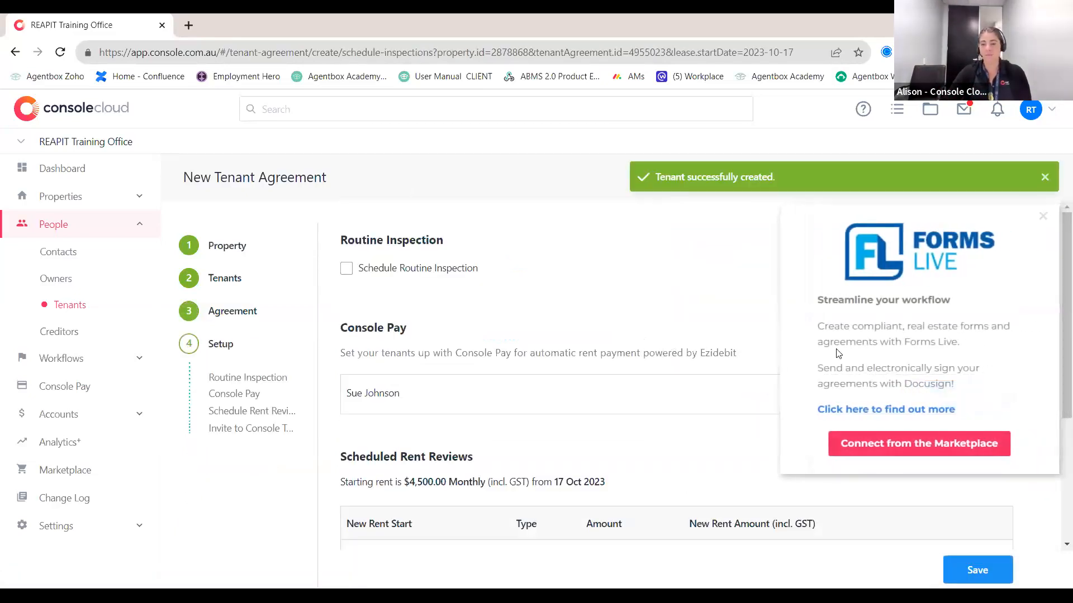
pyautogui.click(1043, 215)
# Step: Add a scheduled rent review line with the proposed start date and set its type to CPI
pyautogui.scroll(-2, 729, 397)
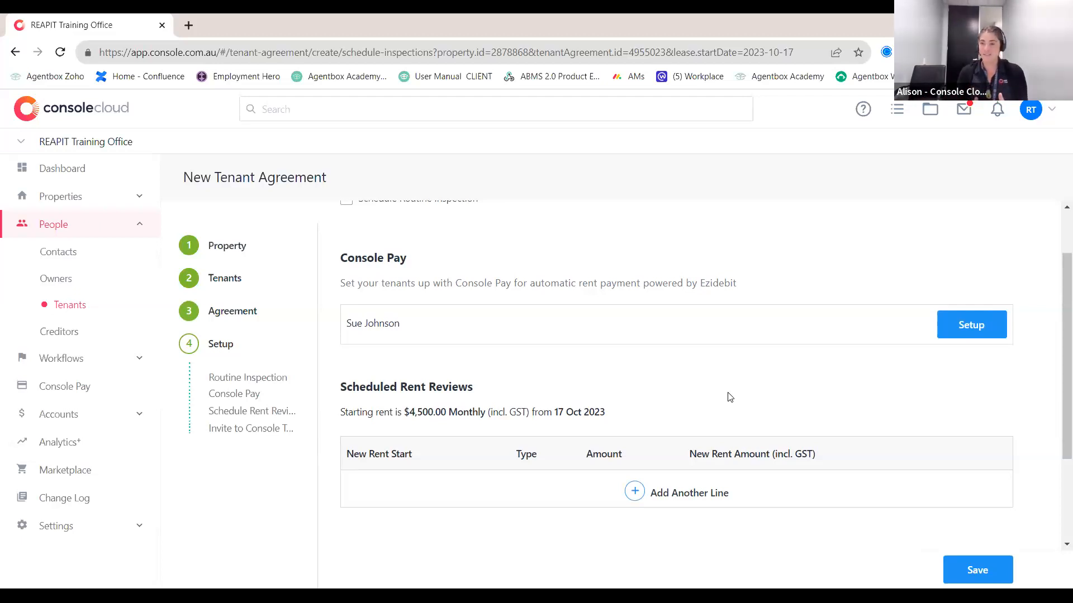
pyautogui.click(664, 494)
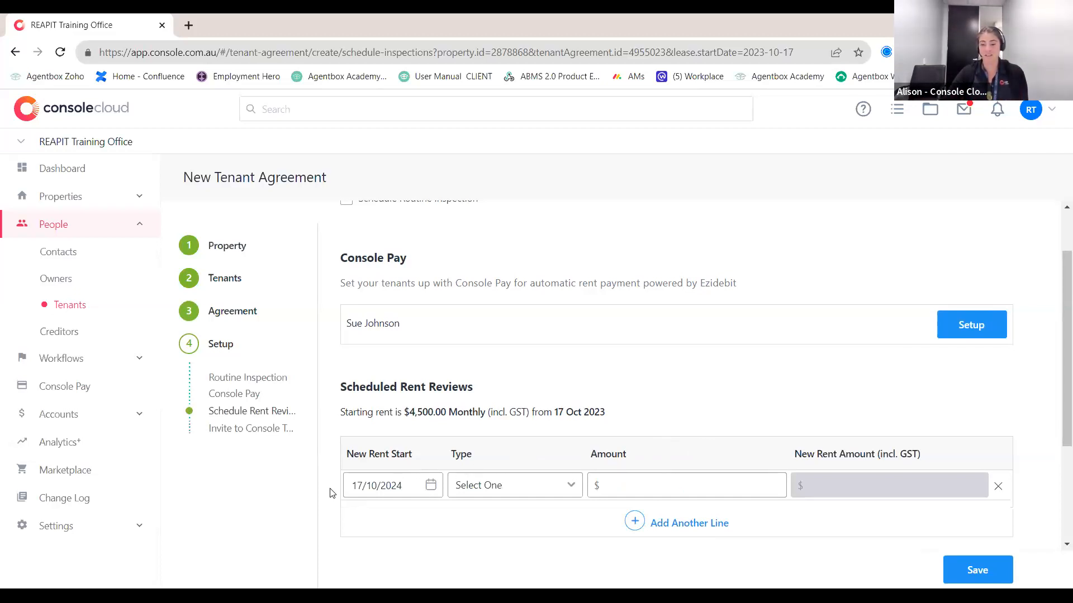
pyautogui.click(514, 494)
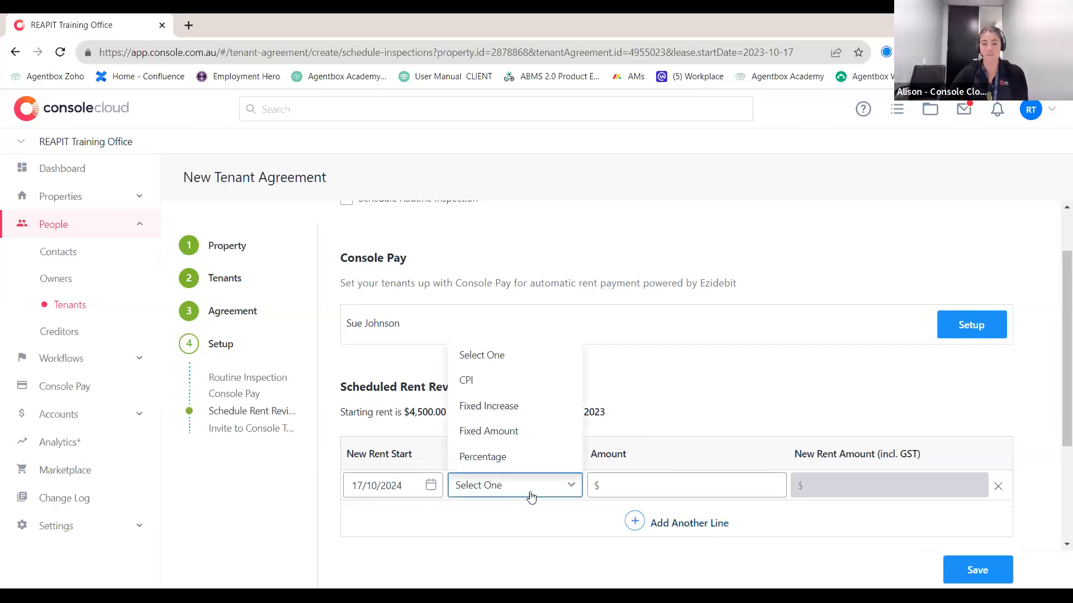
pyautogui.click(506, 393)
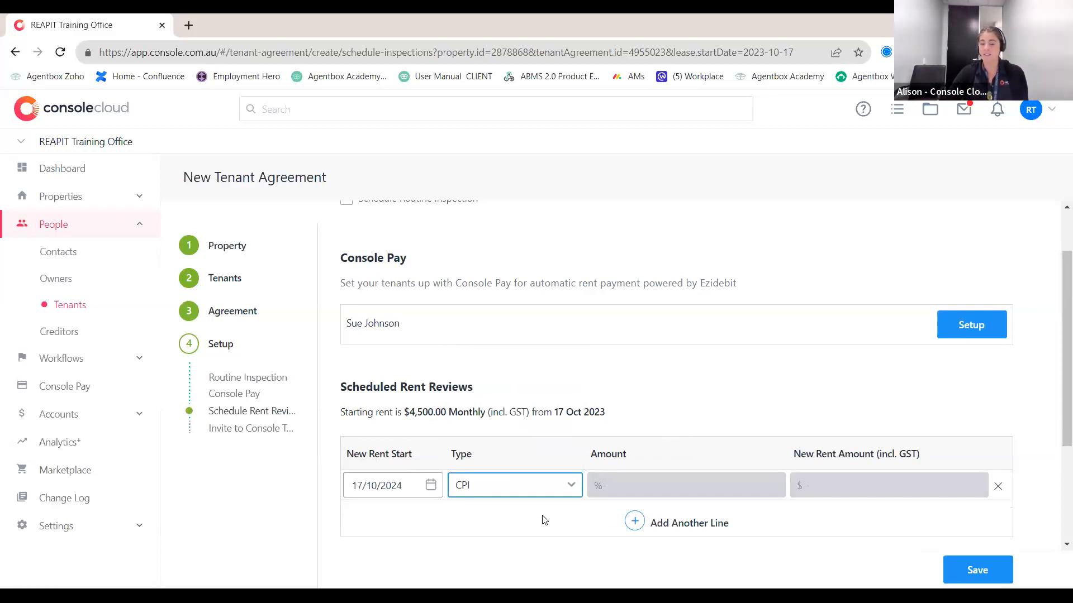
# Step: Add a second scheduled rent review line starting 17/10/2025 and set its type to CPI
pyautogui.click(629, 526)
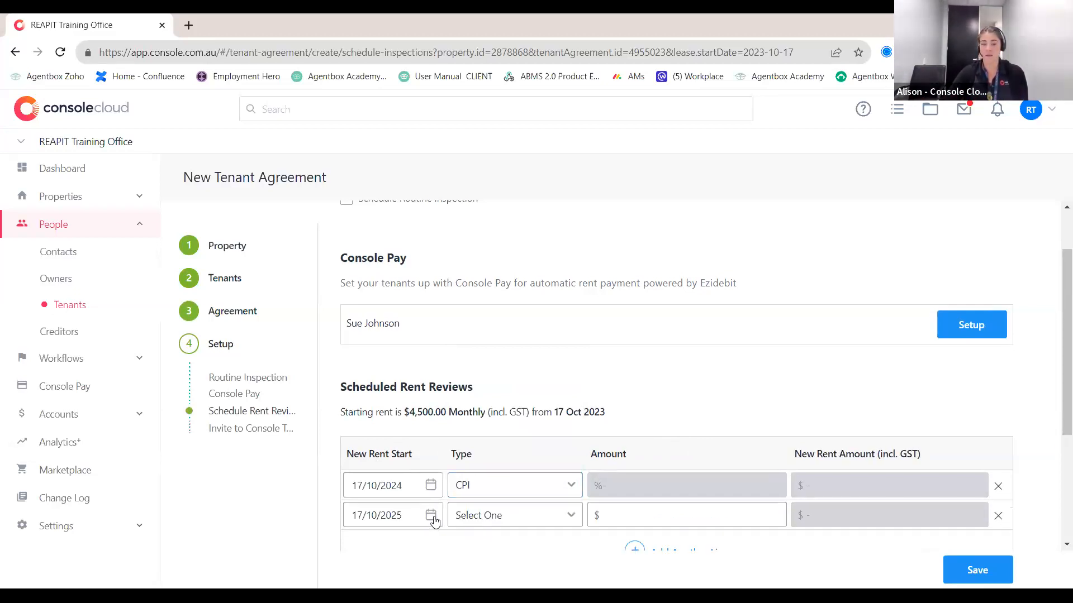
pyautogui.click(517, 518)
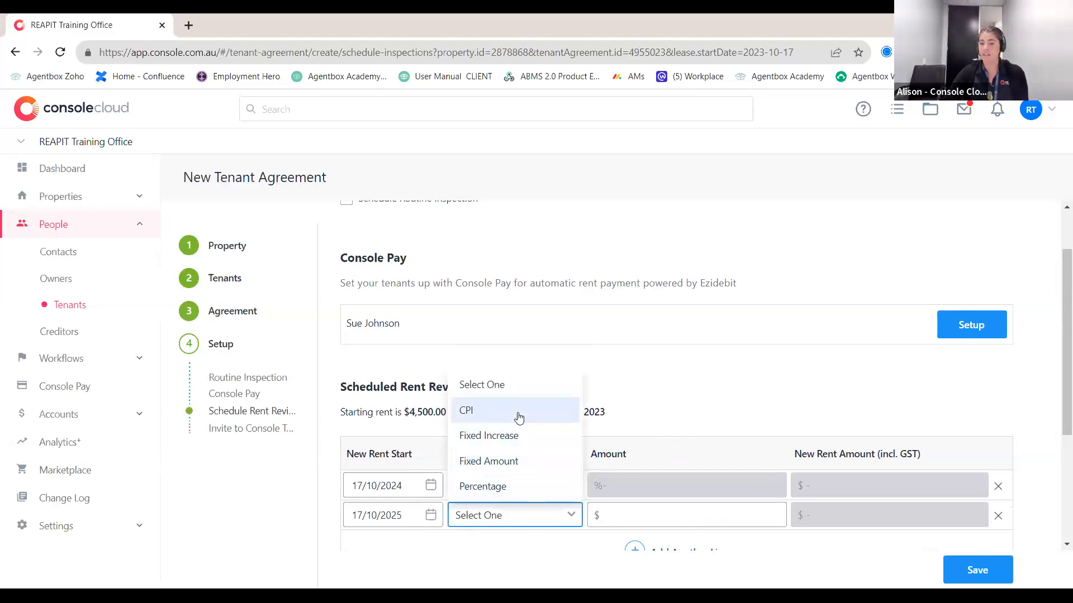
pyautogui.click(517, 414)
pyautogui.scroll(-1, 628, 525)
pyautogui.scroll(-2, 628, 525)
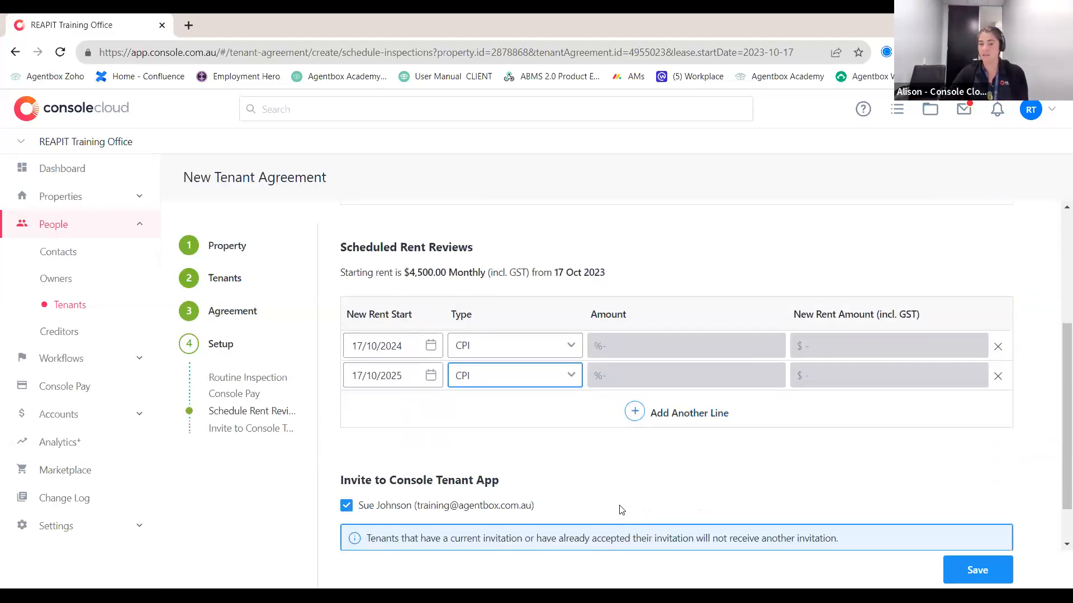
# Step: Add a third rent review line starting 17/10/2026 with type Percentage and an amount of 5%
pyautogui.click(634, 412)
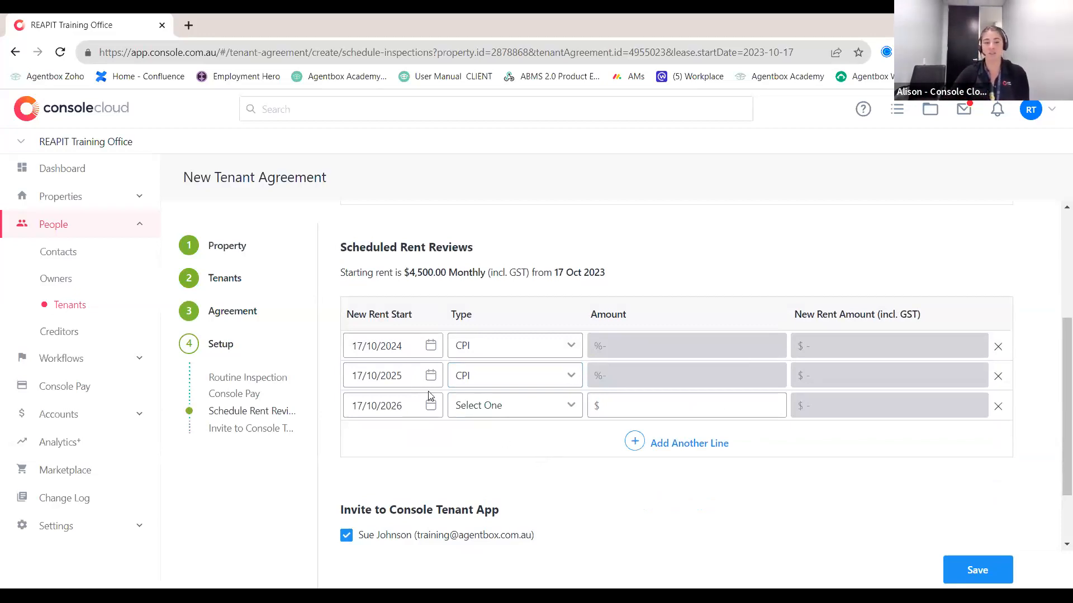
pyautogui.click(487, 414)
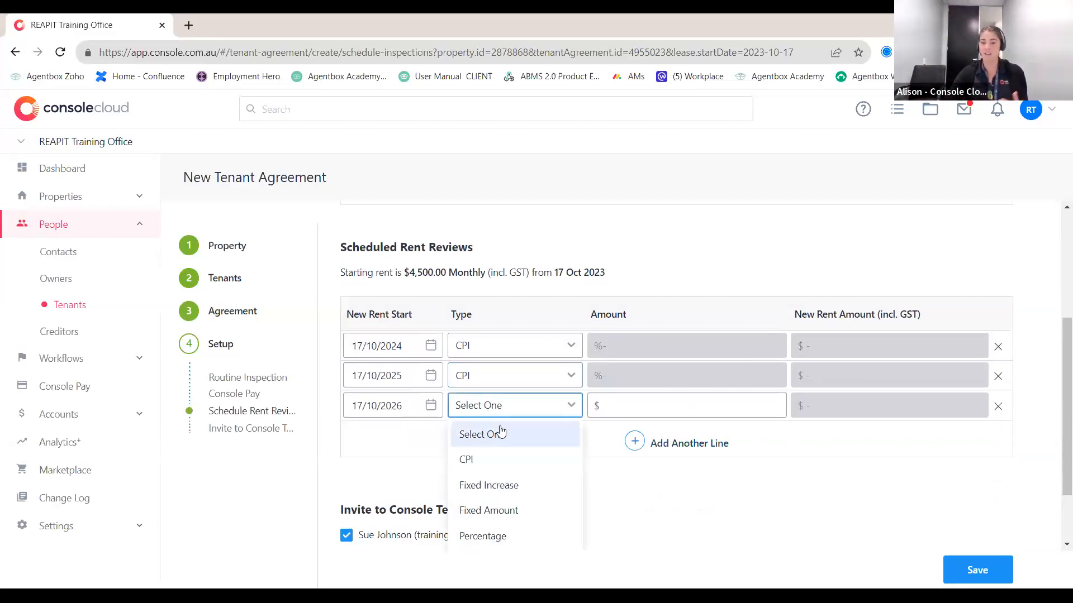
pyautogui.scroll(-1, 492, 441)
pyautogui.click(481, 465)
pyautogui.click(632, 335)
pyautogui.write('5')
# Step: Add a fourth rent review line starting 17/10/2027 with type Percentage and an amount of 5%
pyautogui.click(634, 372)
pyautogui.click(531, 370)
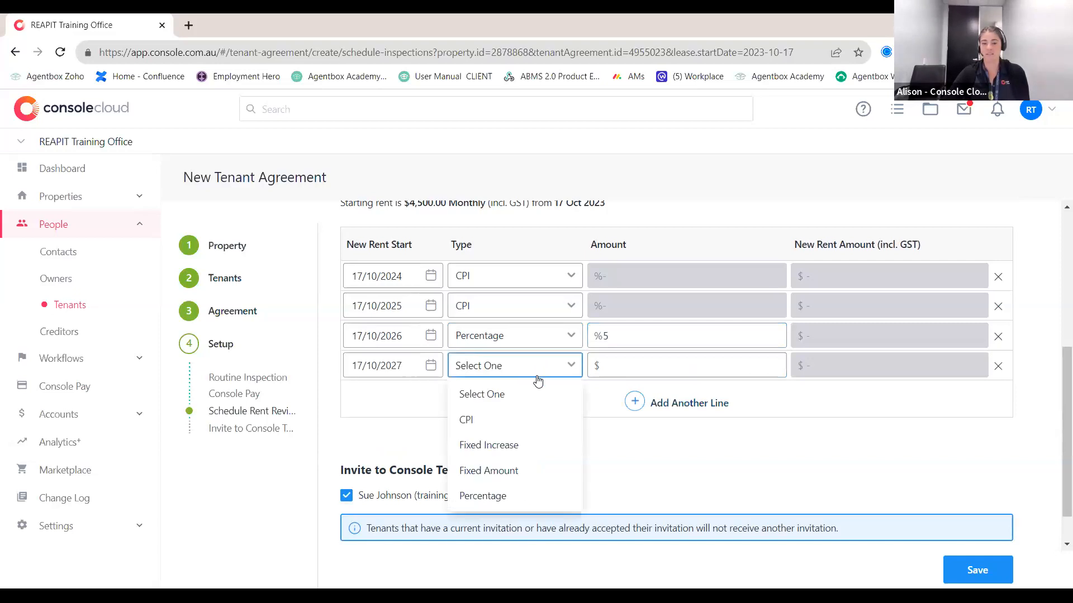
pyautogui.click(511, 496)
pyautogui.click(617, 373)
pyautogui.write('5')
# Step: Add a fifth rent review line starting 17/10/2028 with type Percentage and an amount of 5%
pyautogui.click(635, 400)
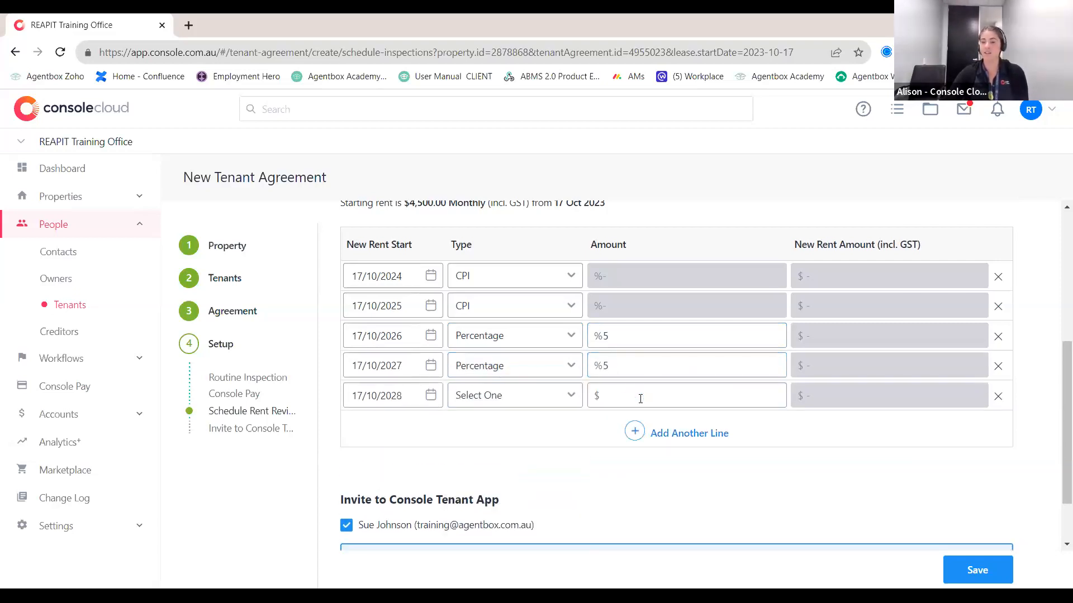
pyautogui.click(517, 397)
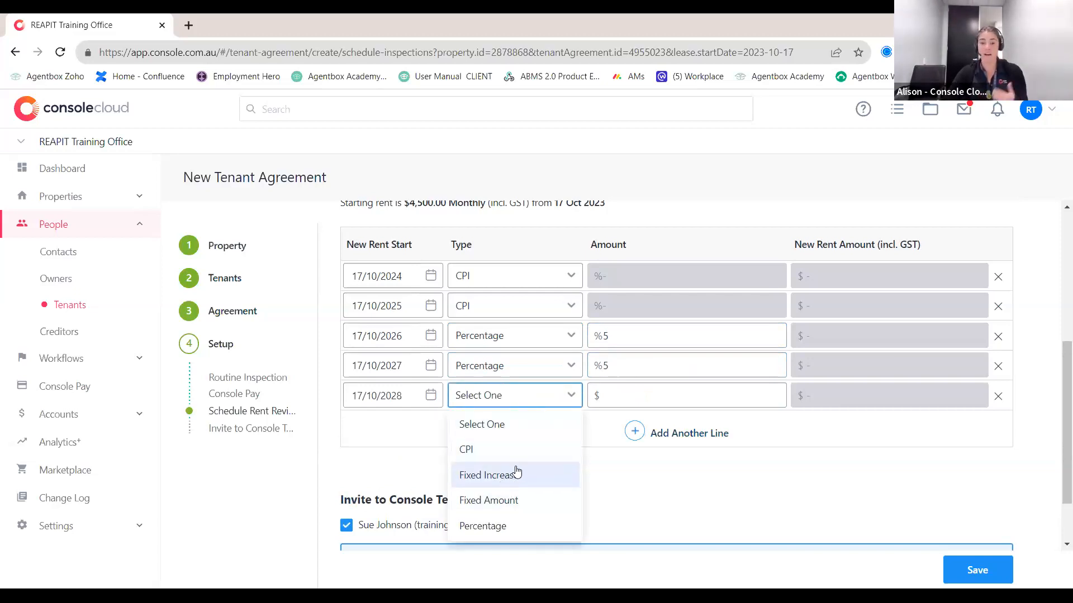
pyautogui.click(497, 527)
pyautogui.click(630, 395)
pyautogui.write('5')
pyautogui.click(852, 450)
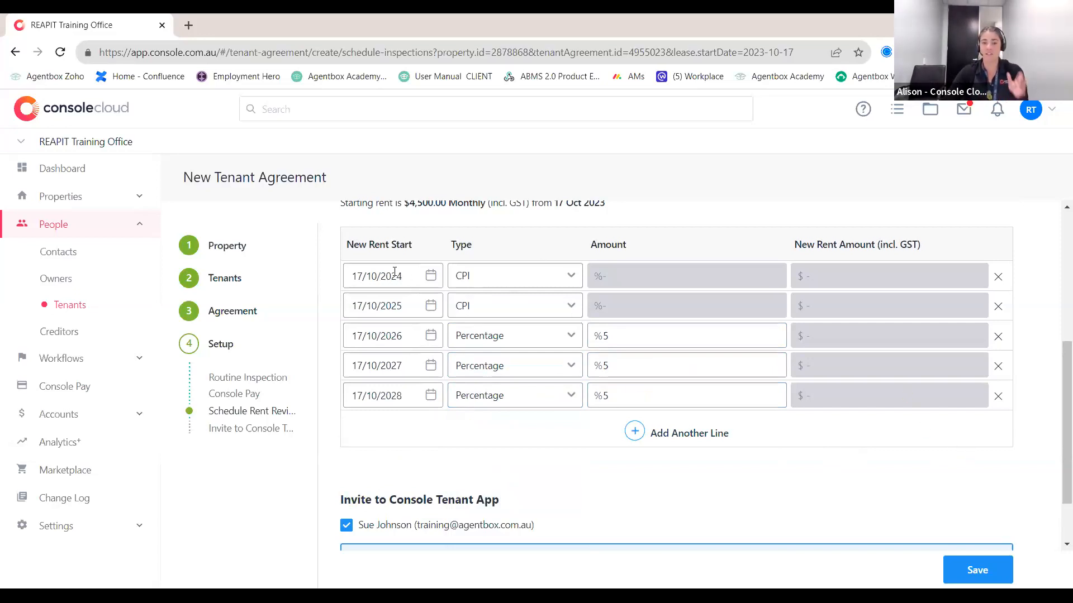
# Step: Check the type options of the first rent review line and save the tenant agreement's setup
pyautogui.click(490, 281)
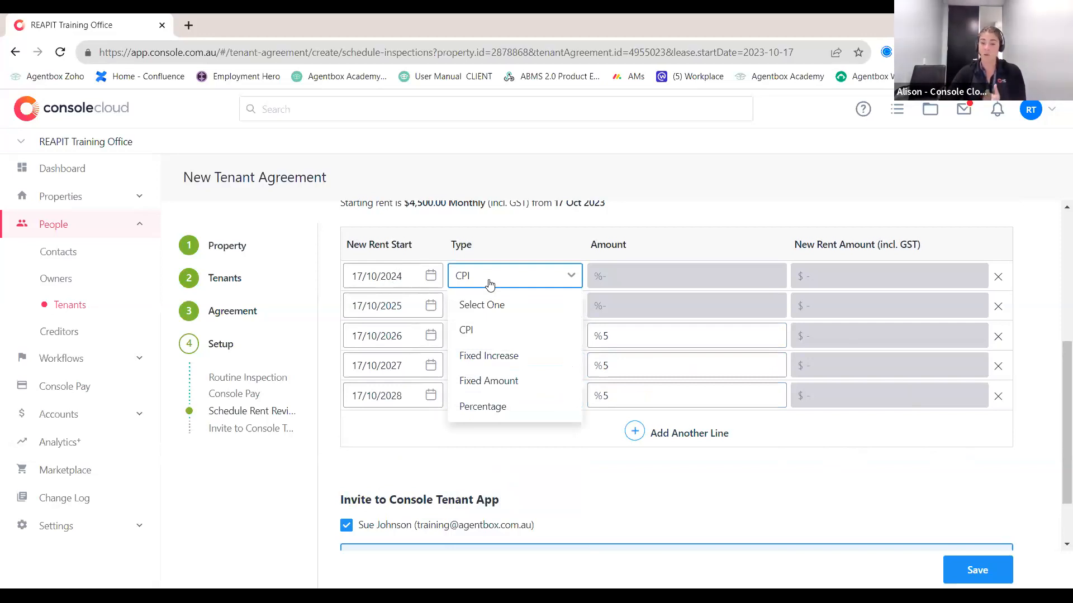
pyautogui.click(494, 283)
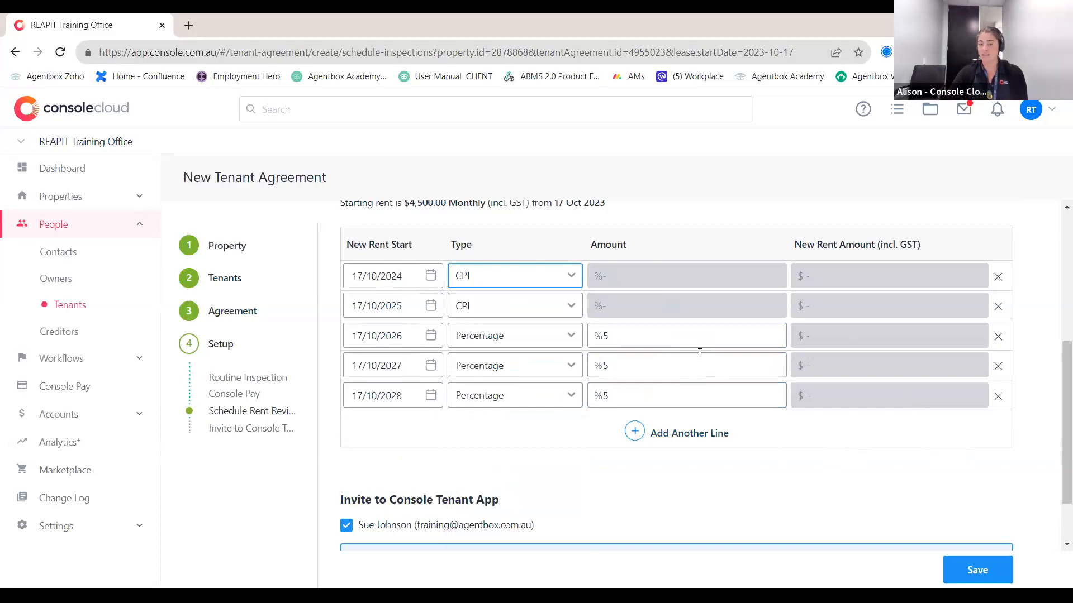
pyautogui.scroll(-1, 922, 510)
pyautogui.click(978, 568)
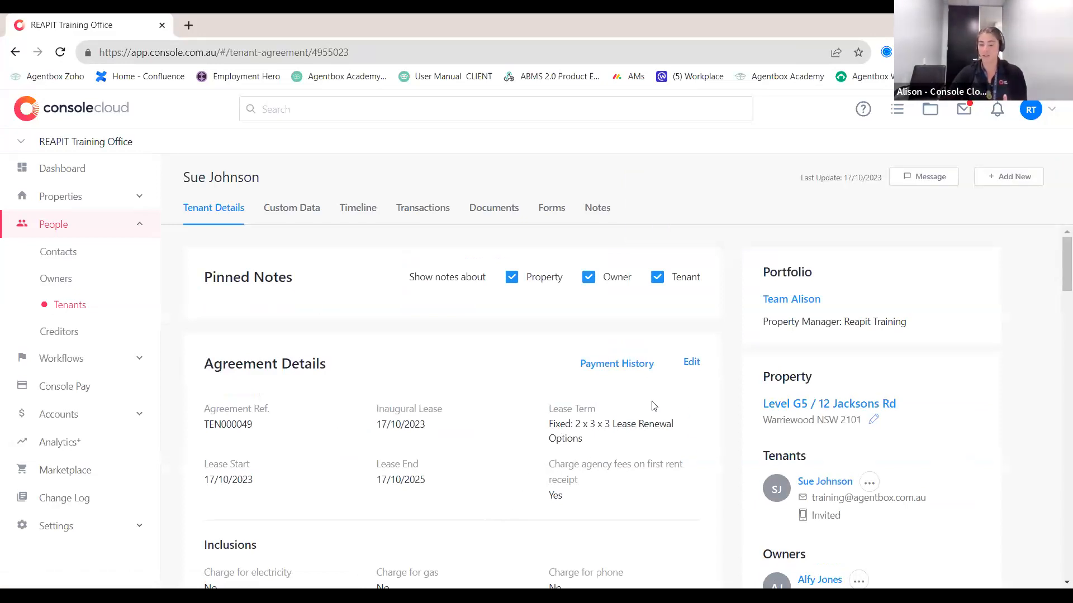
# Step: Review the saved agreement's rent, bond and rent review details, and check the actions offered for the first CPI review
pyautogui.scroll(-5, 654, 405)
pyautogui.scroll(-3, 568, 307)
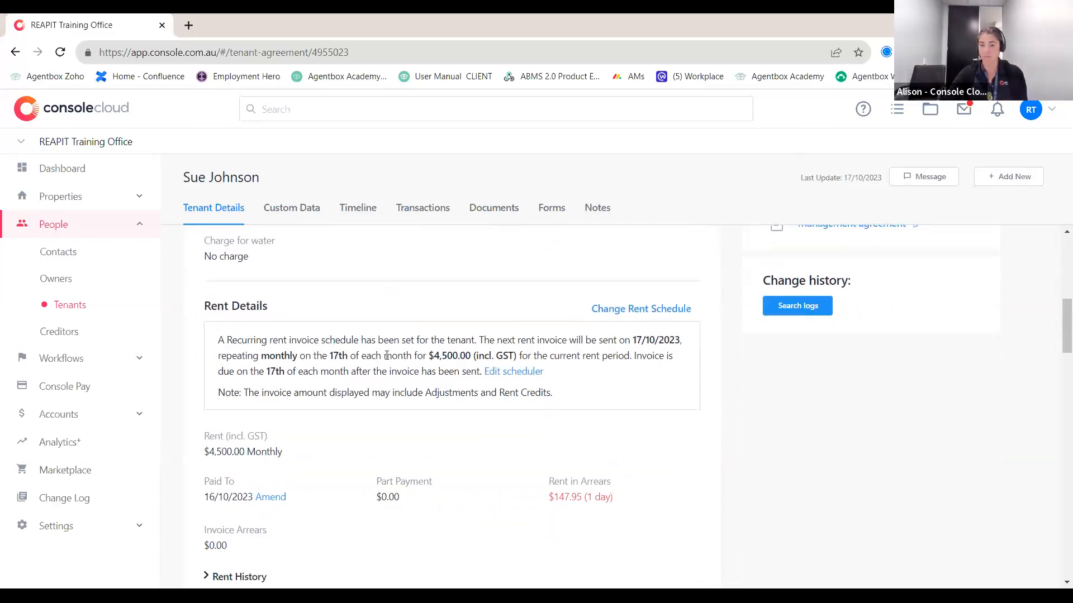
pyautogui.scroll(-9, 386, 356)
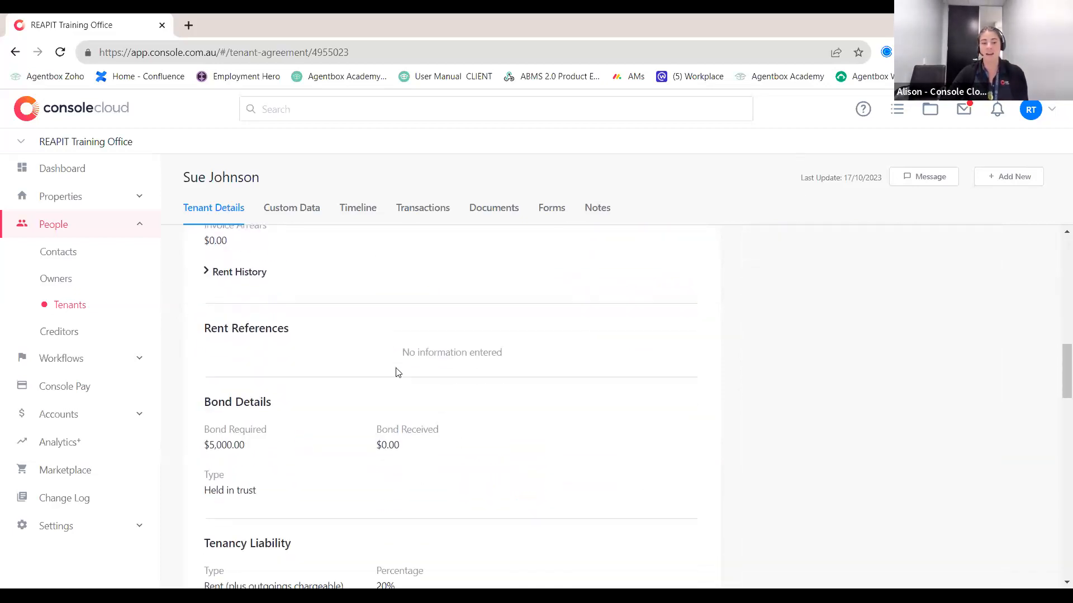
pyautogui.scroll(-8, 405, 381)
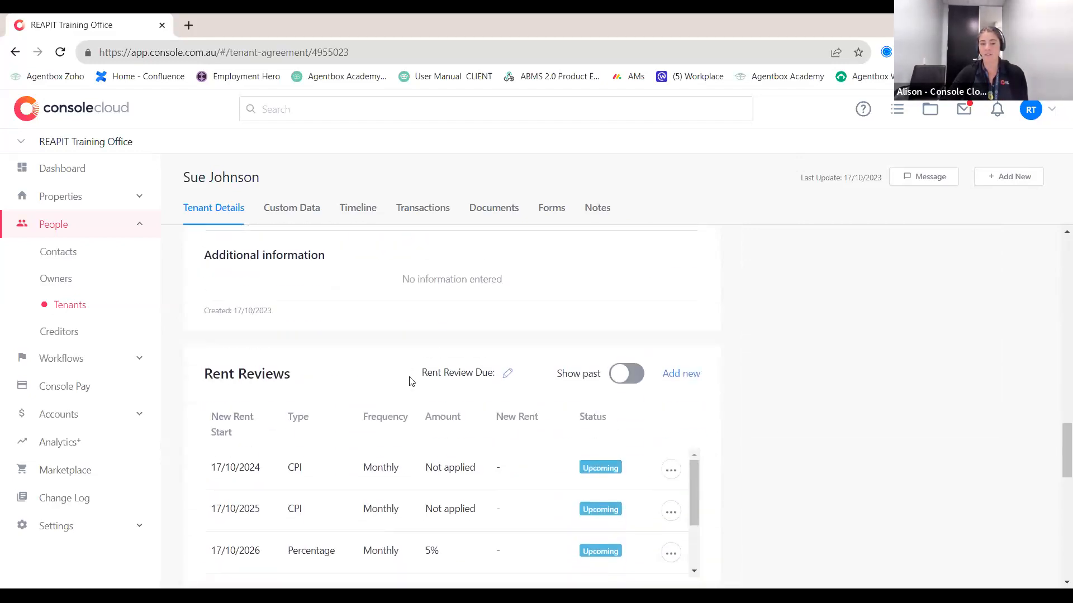
pyautogui.scroll(-1, 419, 387)
pyautogui.scroll(3, 442, 402)
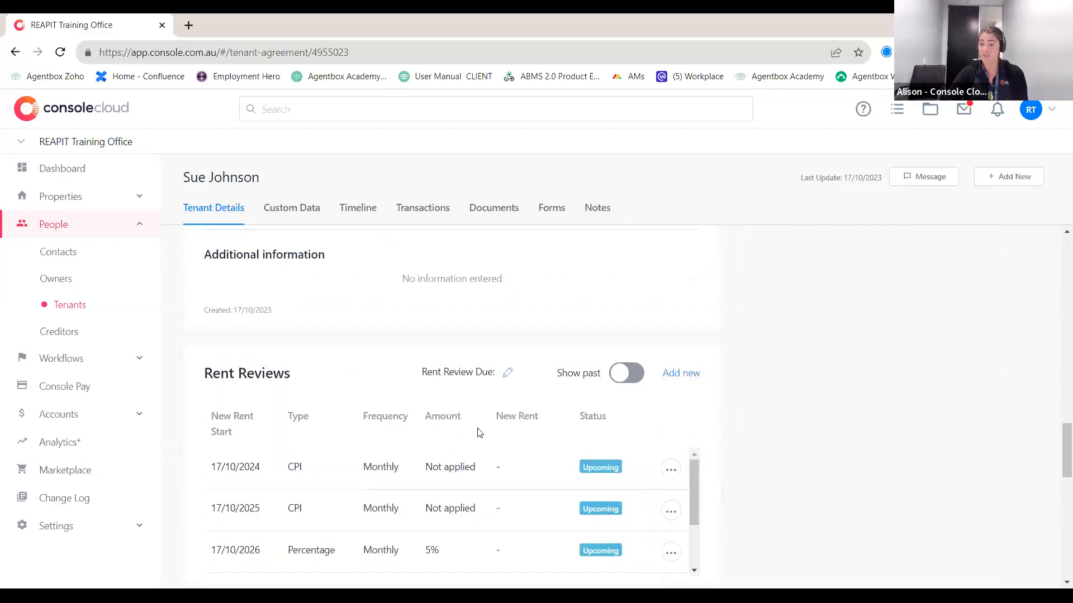
pyautogui.click(673, 473)
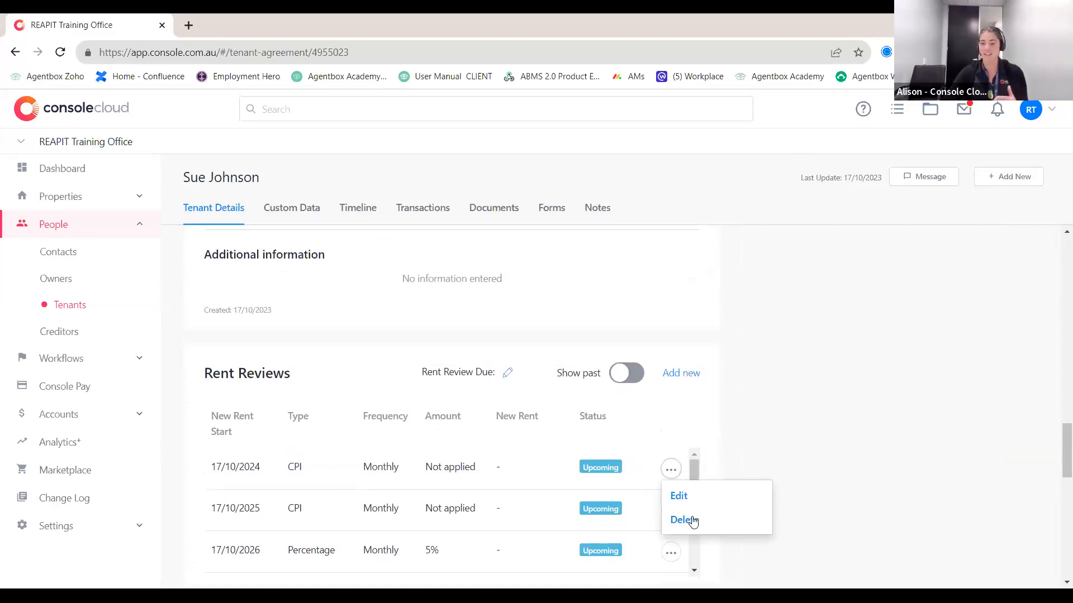
pyautogui.click(836, 417)
# Step: Look over the Deductions, Invoices and Invoice Credits sections and recheck the recurring rent invoice under Rent Details
pyautogui.scroll(-5, 606, 426)
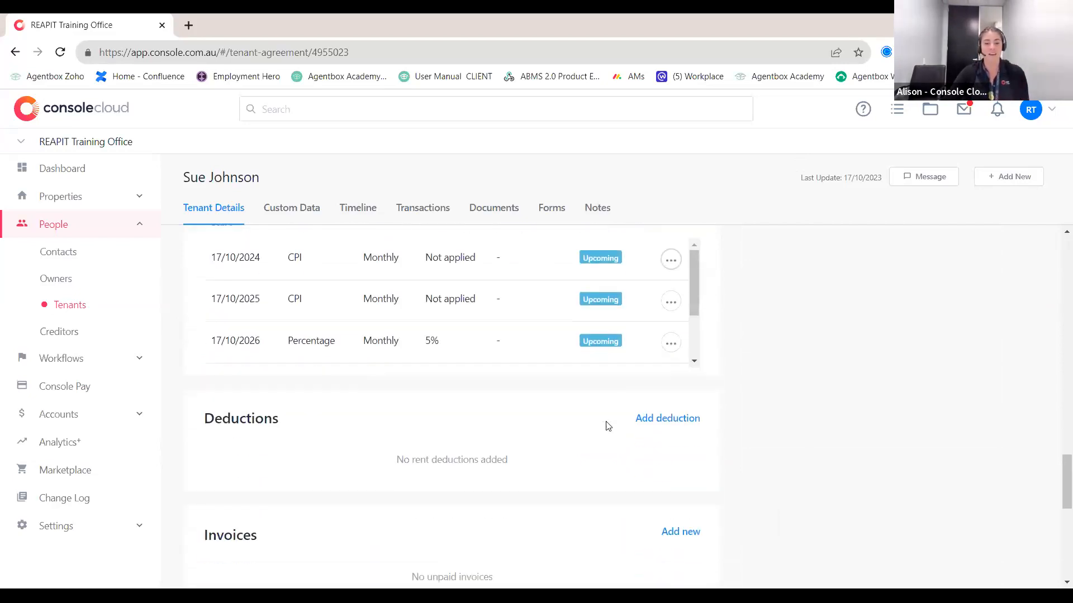
pyautogui.scroll(-1, 627, 450)
pyautogui.scroll(-3, 654, 461)
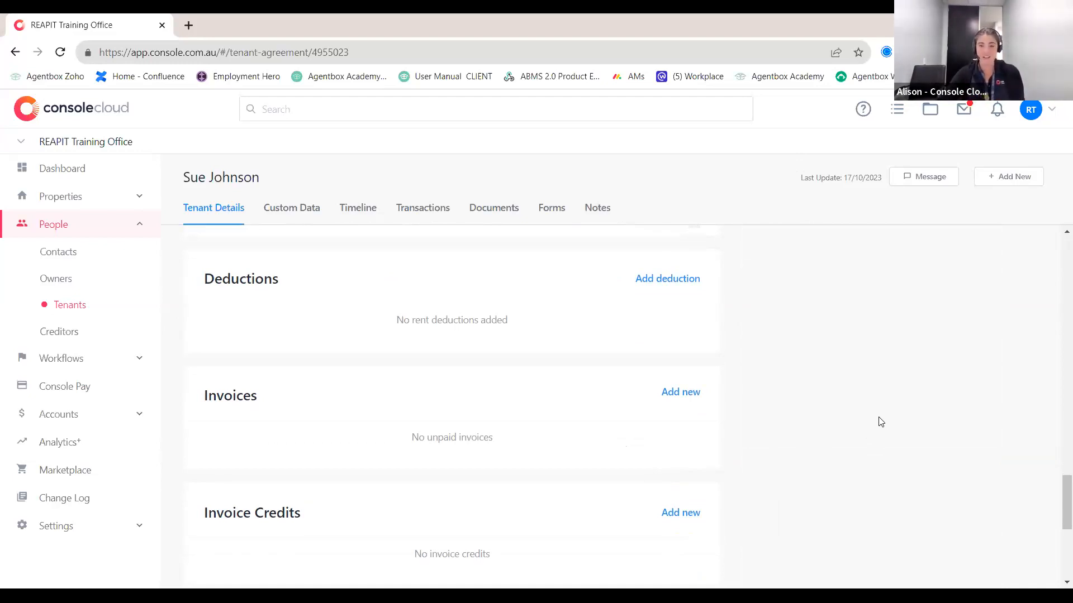
pyautogui.moveTo(1057, 511); pyautogui.dragTo(1058, 335)
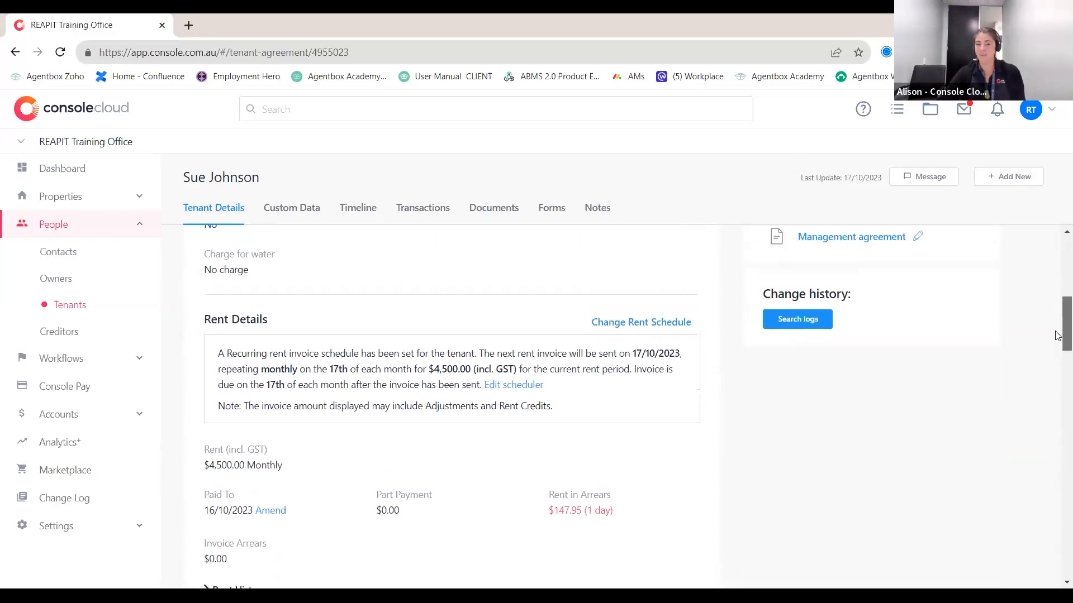
pyautogui.scroll(-1, 1057, 335)
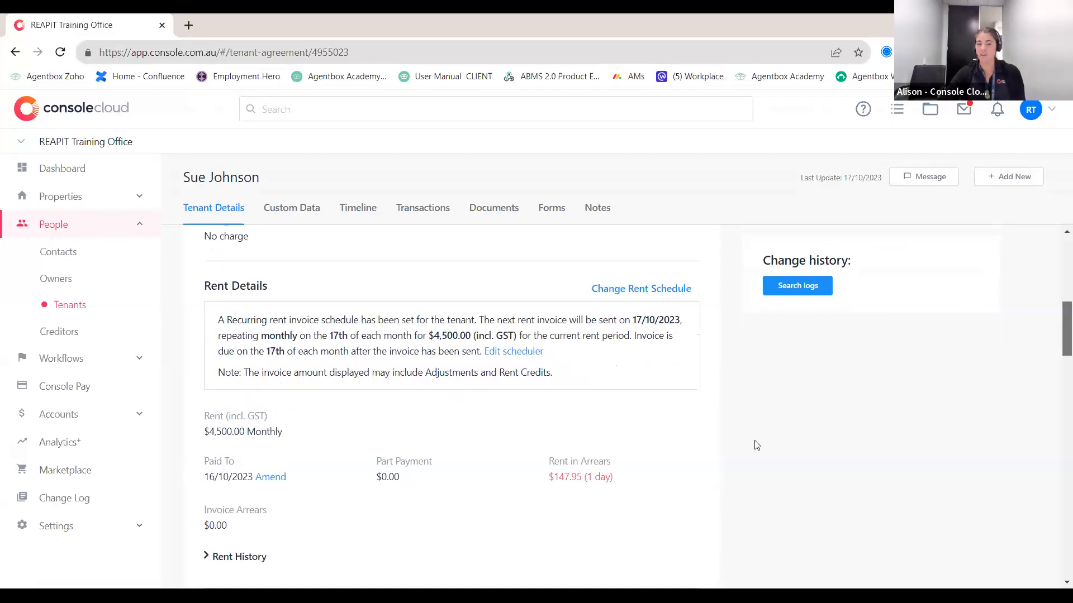
# Step: Open the form for adding a rent deduction to view its fields and close it without adding one
pyautogui.moveTo(1058, 336); pyautogui.dragTo(1053, 509)
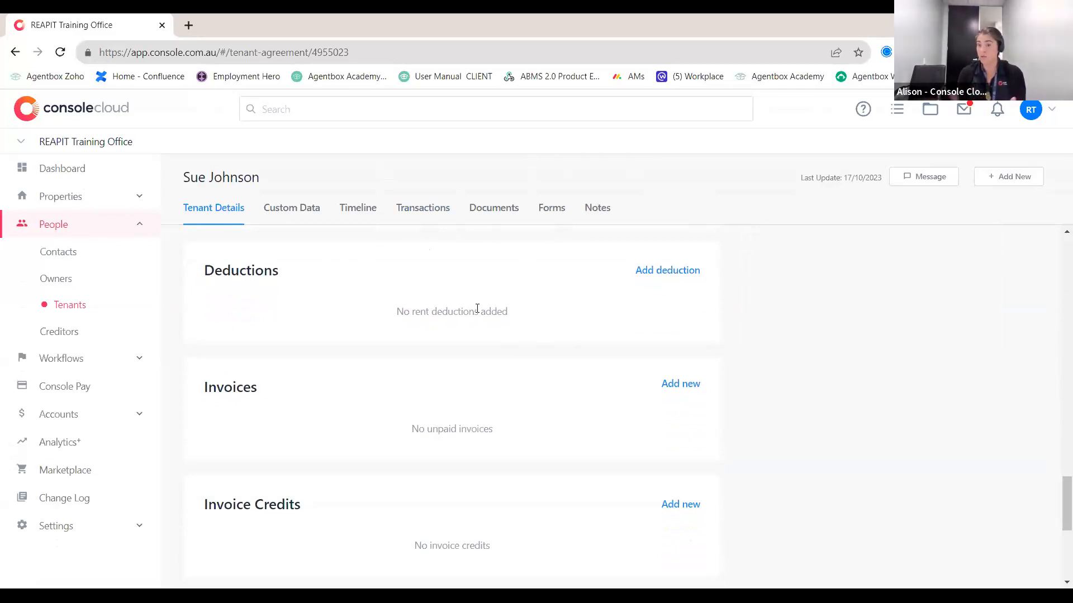
pyautogui.click(648, 275)
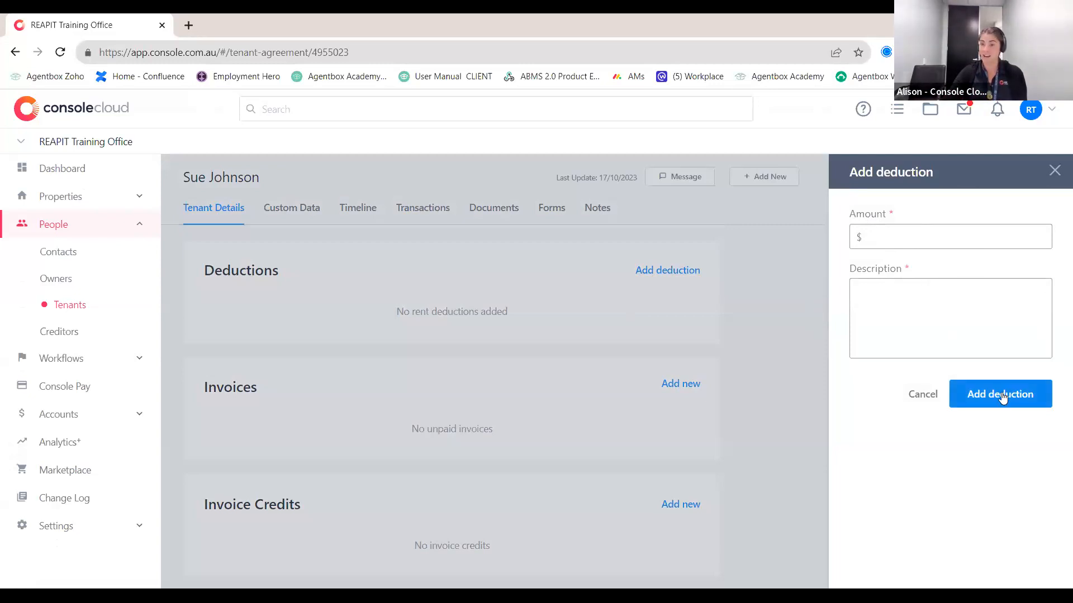
pyautogui.click(922, 395)
# Step: Start a new invoice credit of type Rent for $500 including GST, effective for the 17 Oct 2023 - 16 Nov 2023 invoice period
pyautogui.scroll(-1, 579, 493)
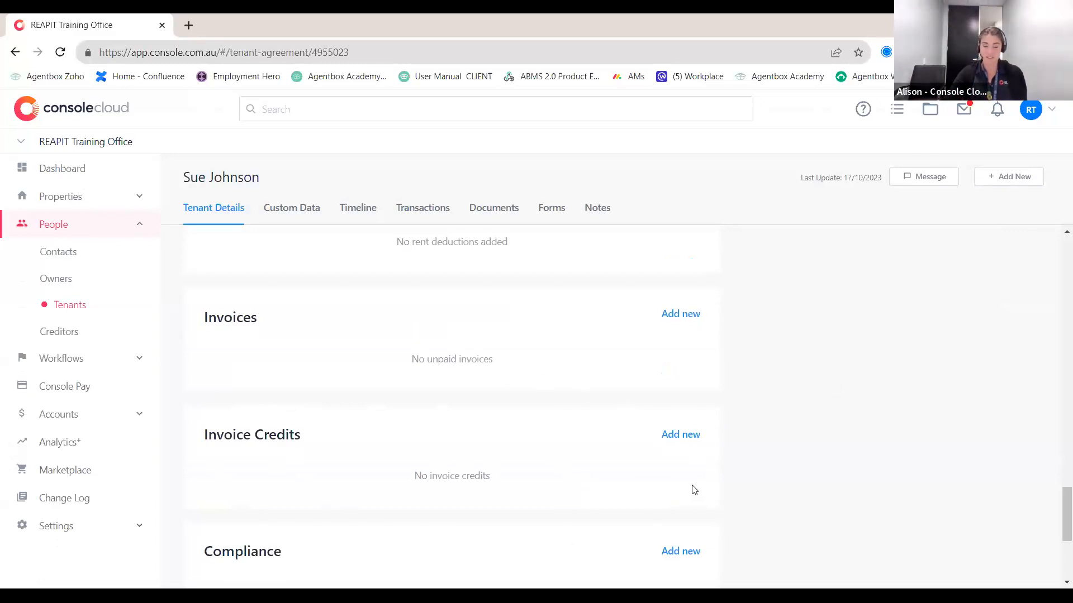
pyautogui.moveTo(304, 438); pyautogui.dragTo(204, 434)
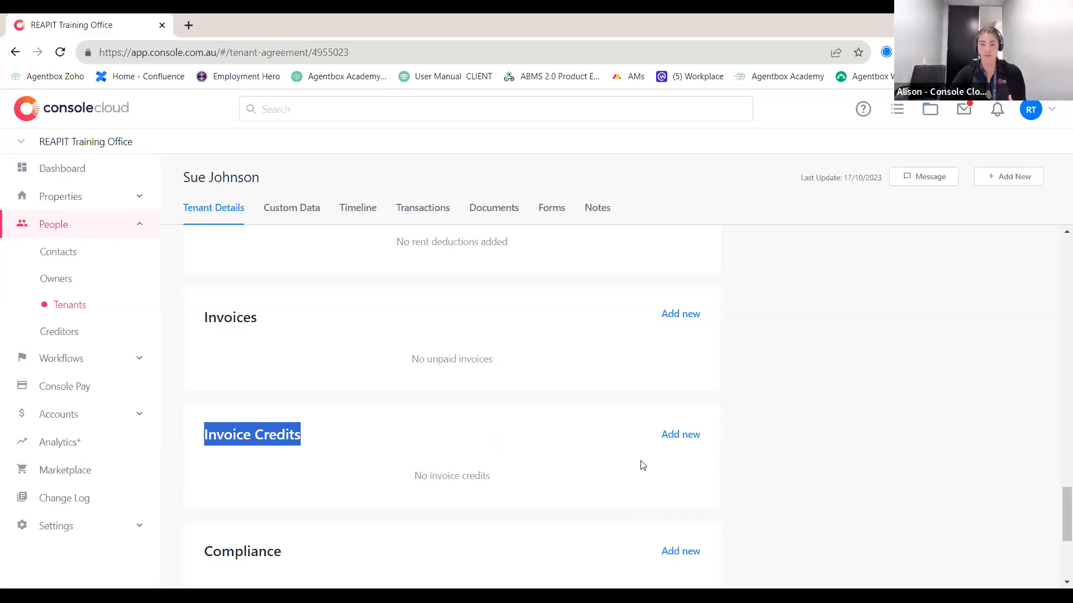
pyautogui.click(690, 435)
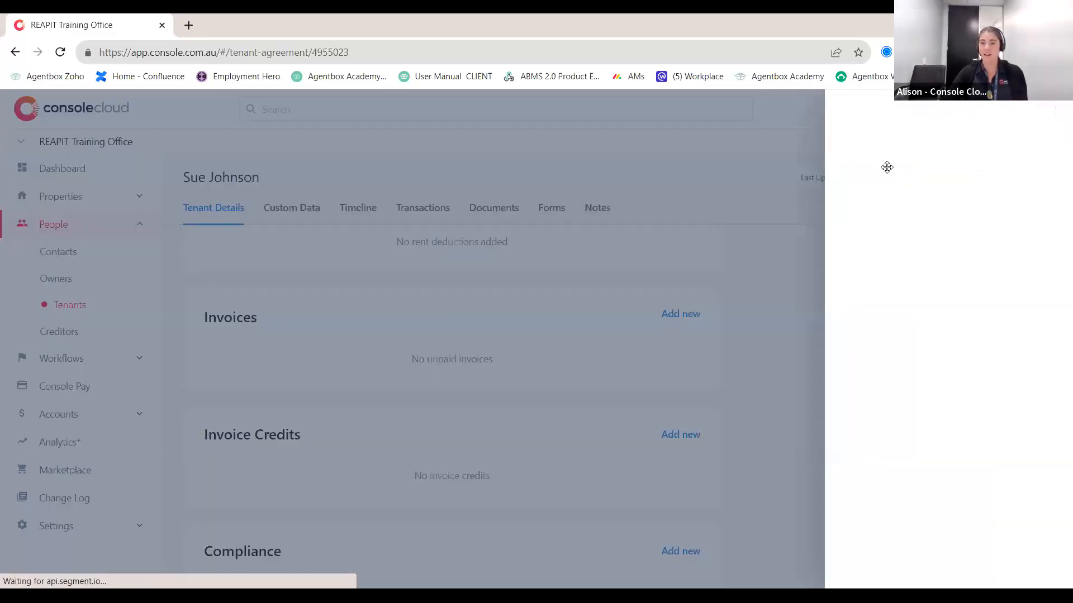
pyautogui.click(841, 274)
pyautogui.click(845, 273)
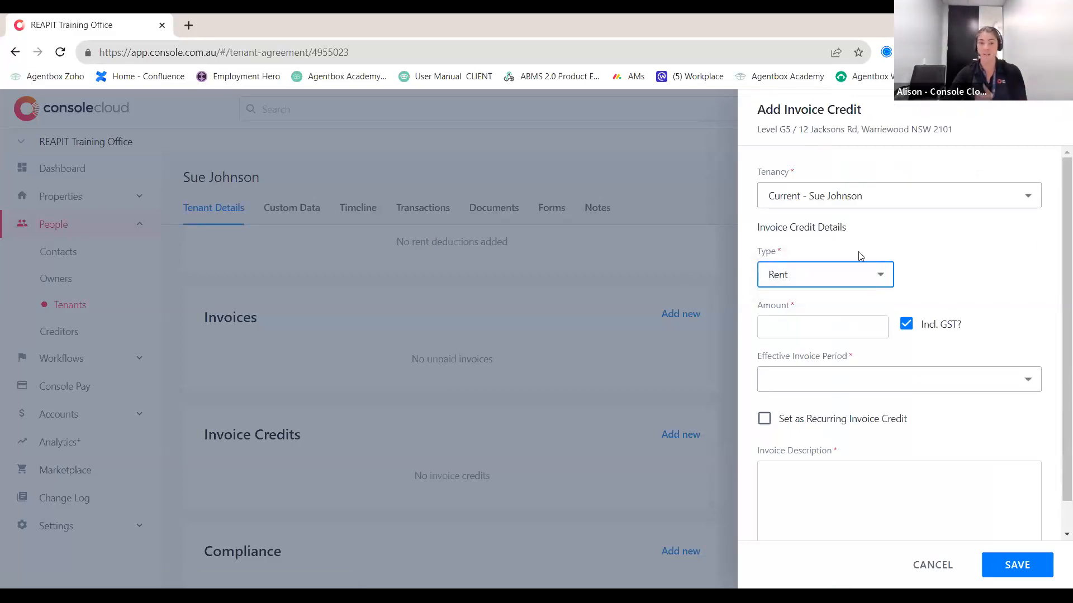
pyautogui.click(863, 320)
pyautogui.write('500')
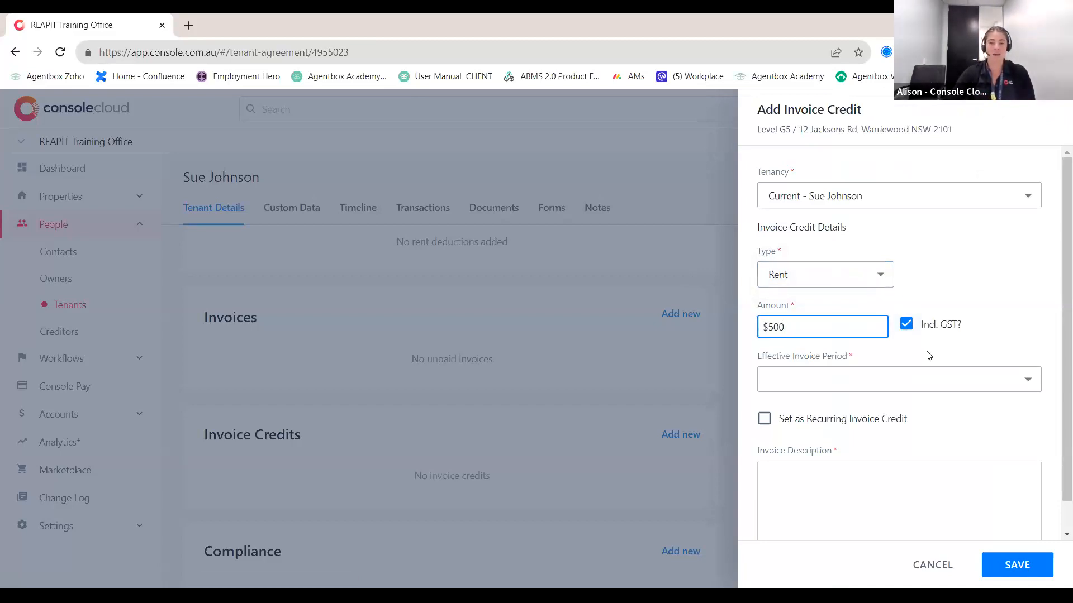
pyautogui.click(920, 382)
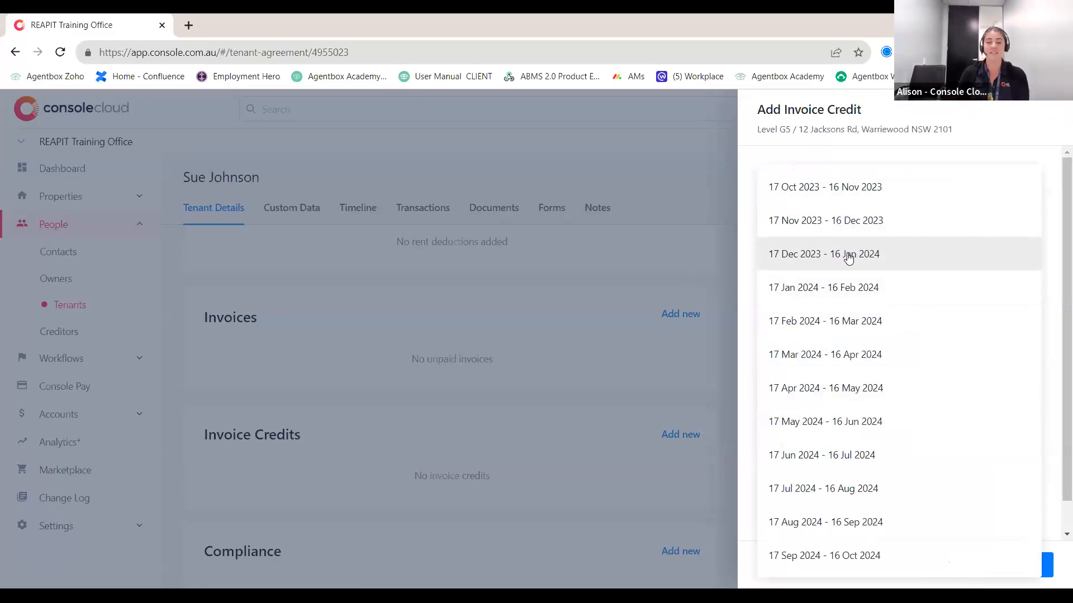
pyautogui.click(835, 188)
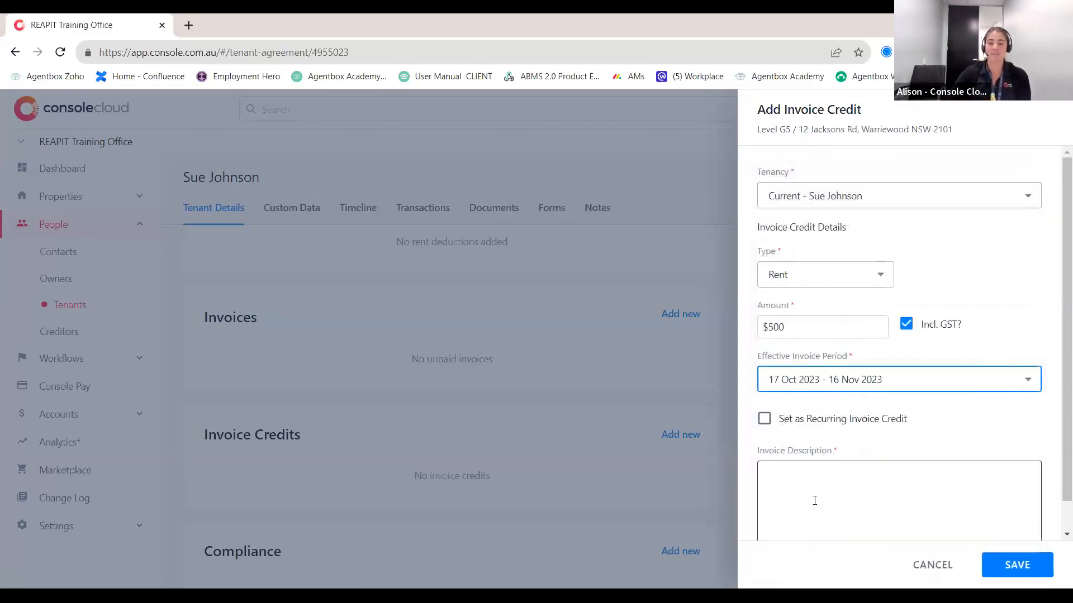
# Step: Set the invoice credit as recurring with a frequency of Every Month and 3 occurrences
pyautogui.scroll(-1, 782, 421)
pyautogui.click(764, 387)
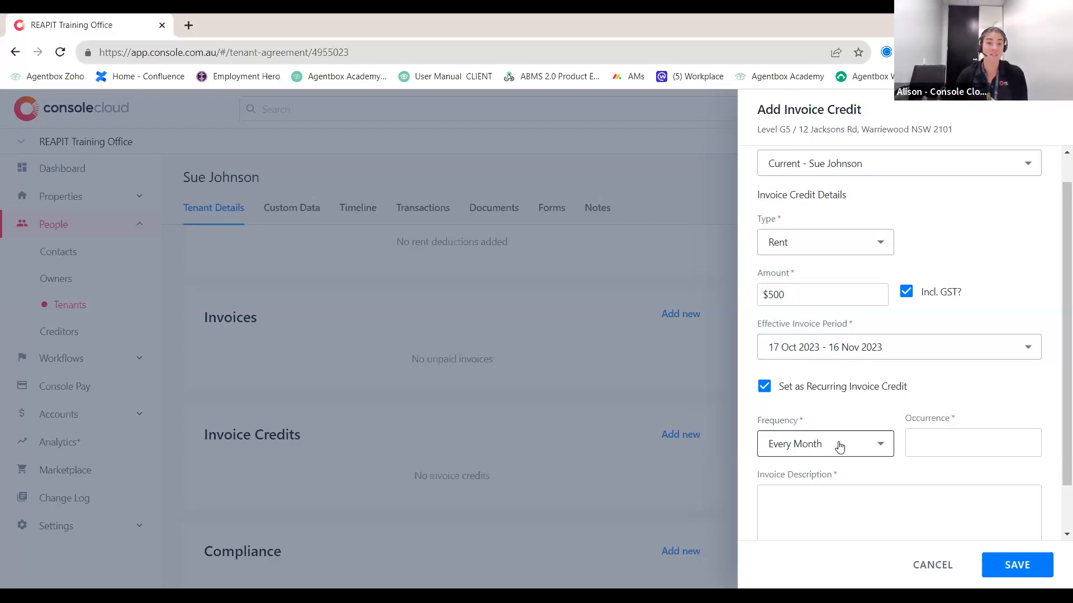
pyautogui.click(850, 445)
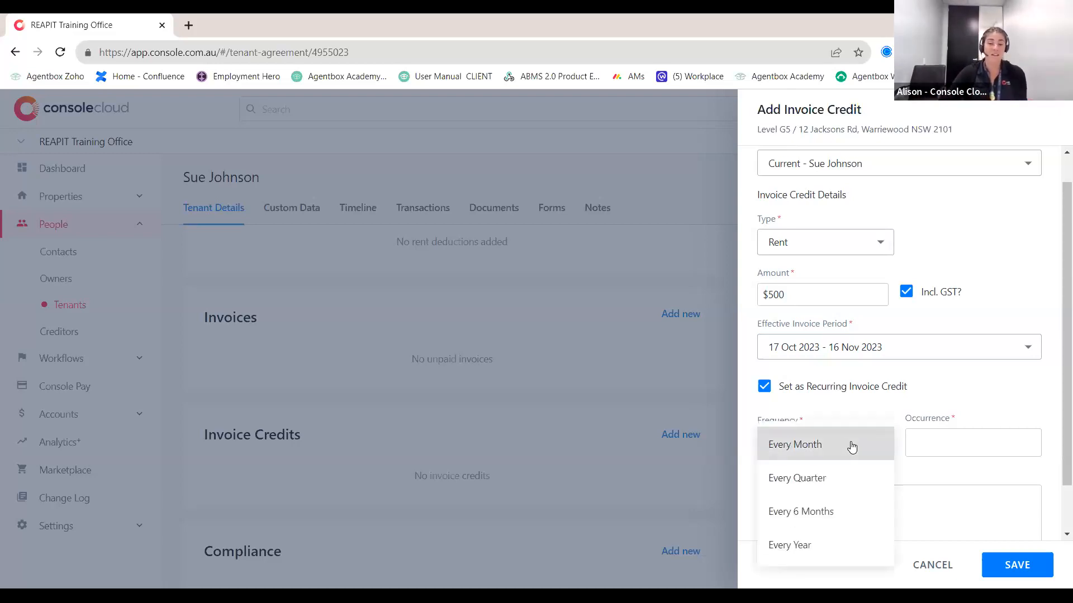
pyautogui.click(817, 450)
pyautogui.click(927, 446)
pyautogui.write('3')
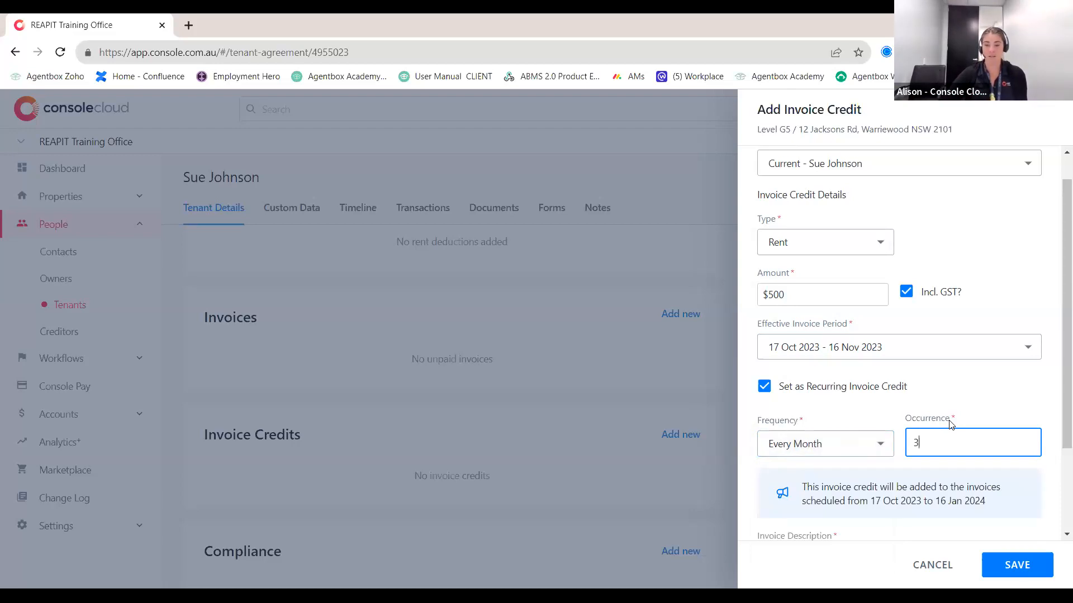
pyautogui.scroll(-1, 951, 433)
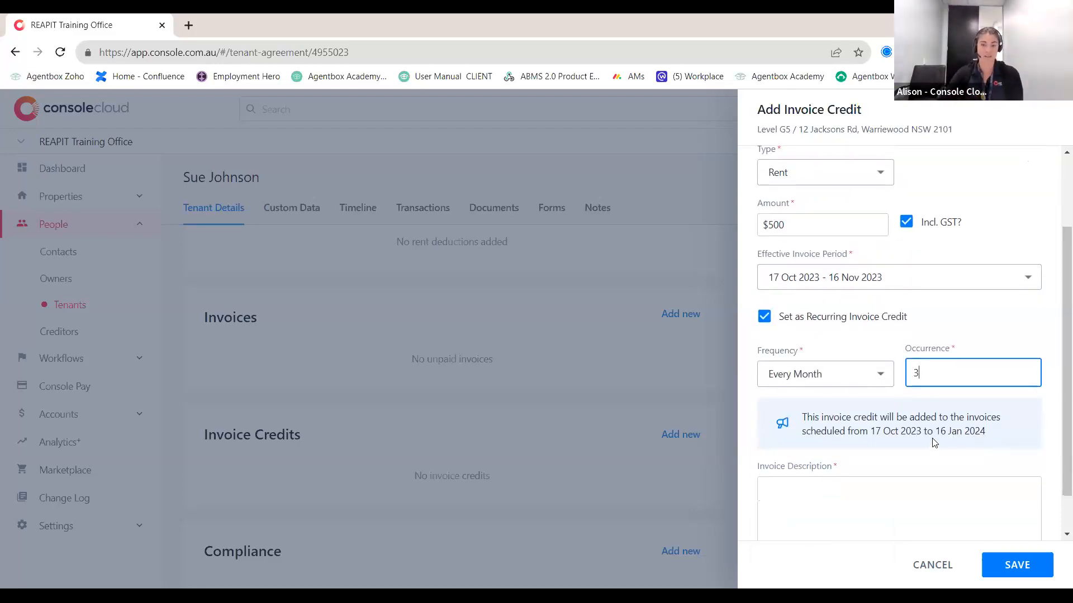
# Step: Try a frequency of Every Year for the recurring credit with an occurrence of Once and of 4 times
pyautogui.click(875, 380)
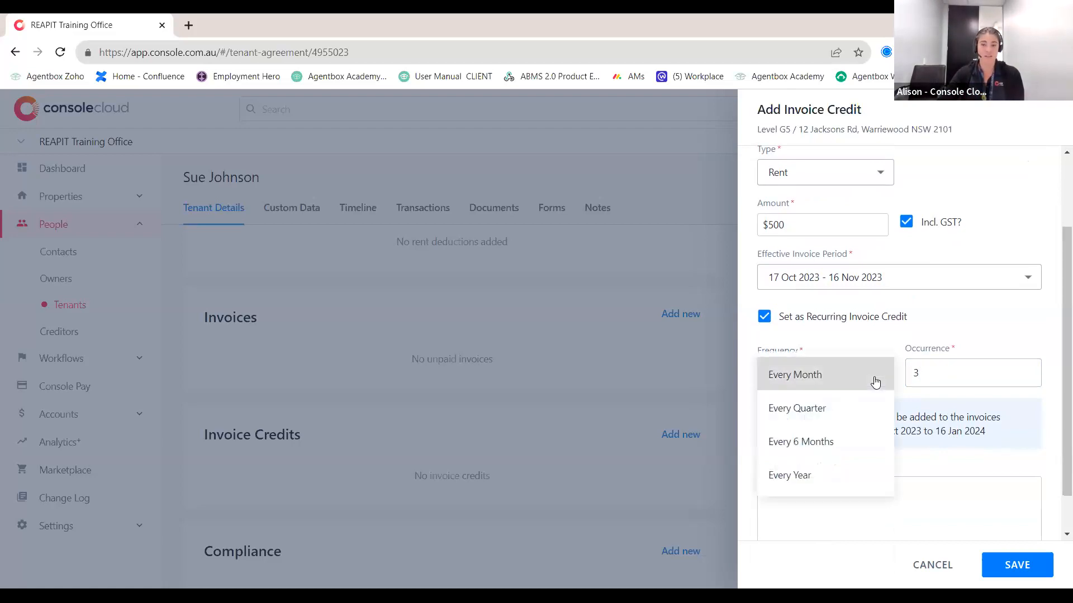
pyautogui.click(804, 476)
pyautogui.click(943, 383)
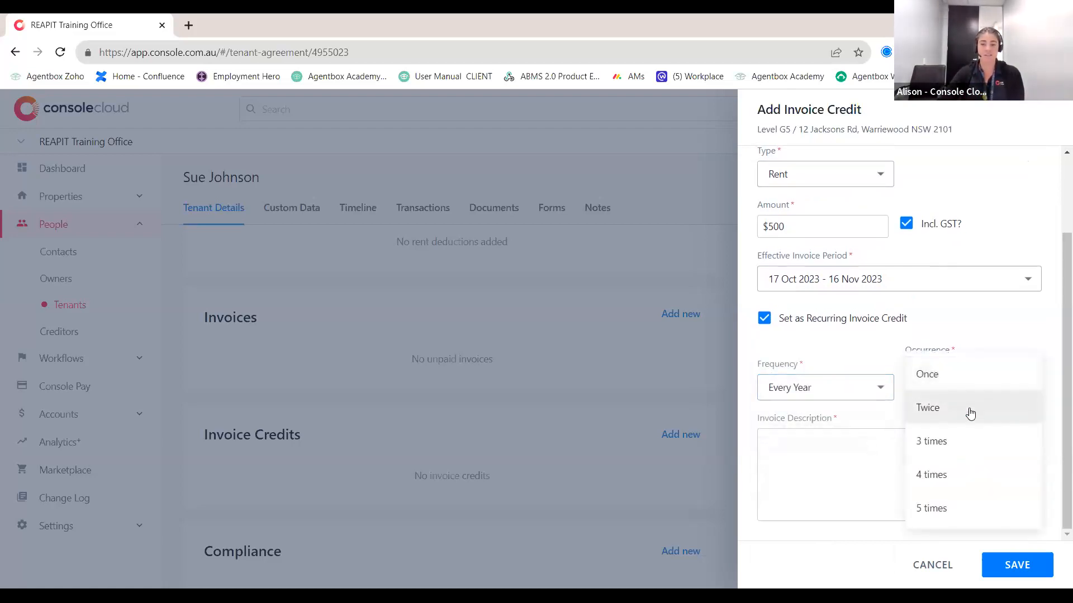
pyautogui.click(955, 384)
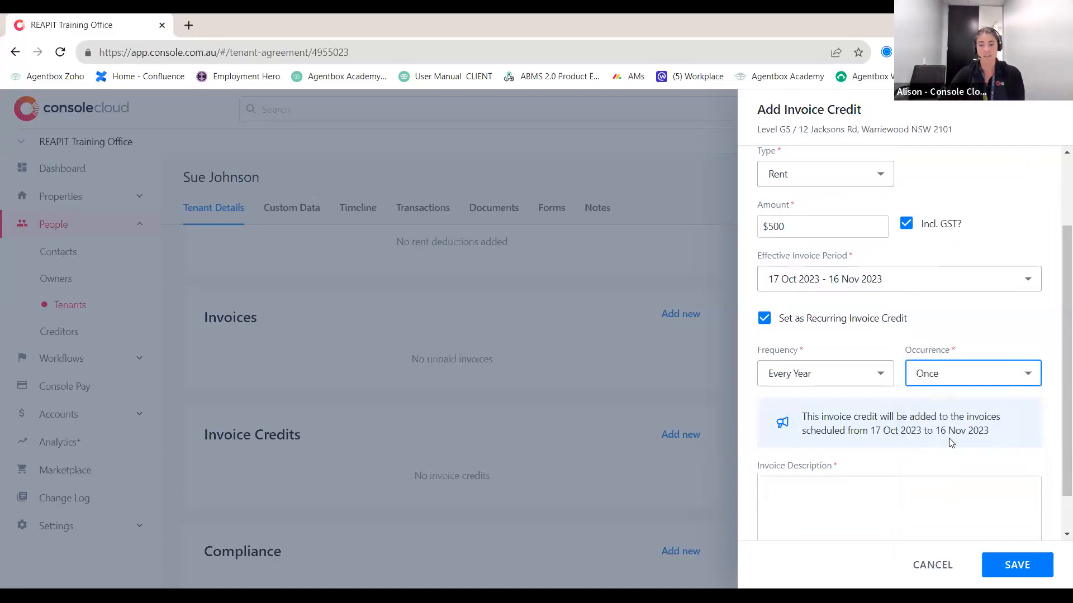
pyautogui.click(980, 379)
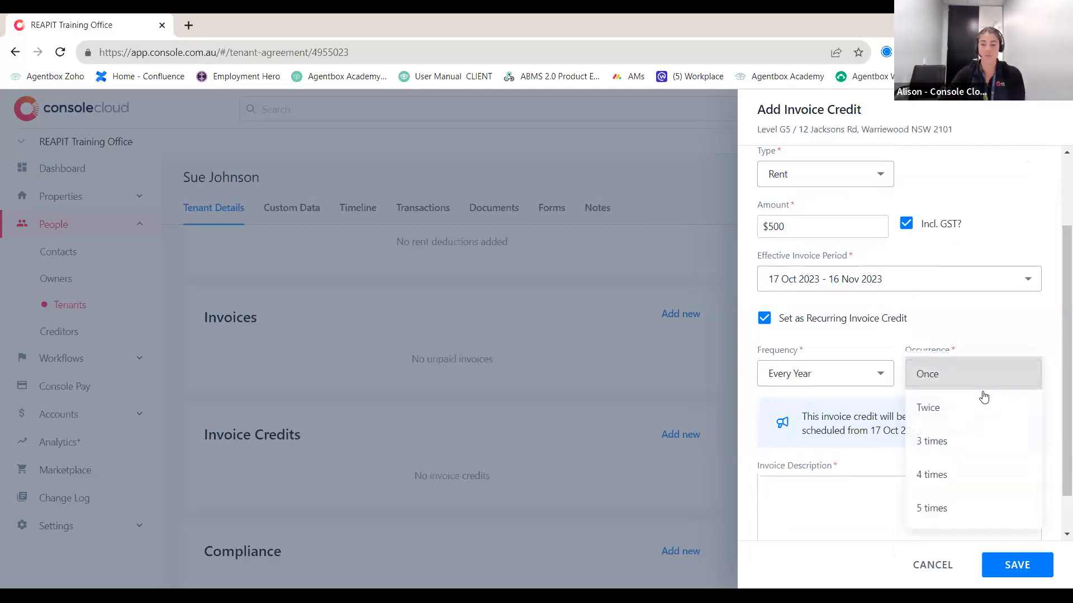
pyautogui.click(953, 474)
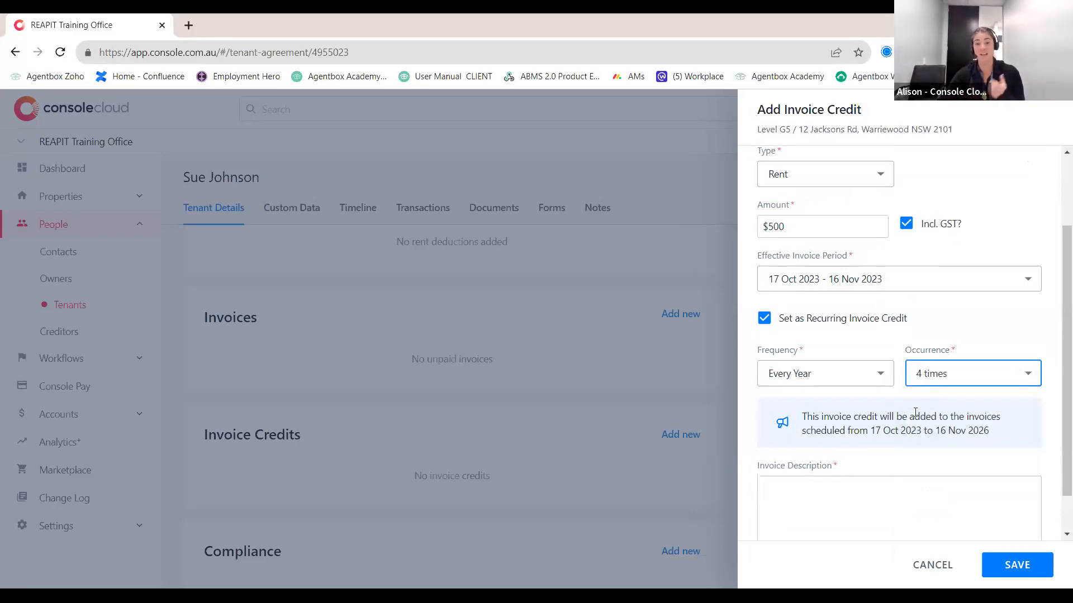
# Step: Return the recurring credit's frequency to Every Month and its occurrence to 3
pyautogui.click(851, 375)
pyautogui.click(819, 287)
pyautogui.click(959, 372)
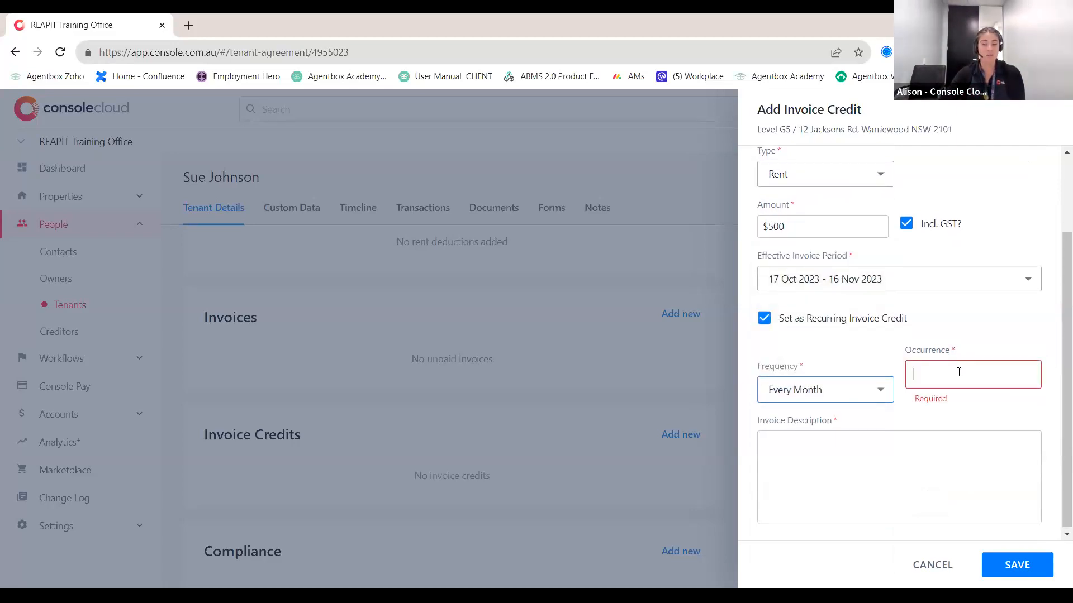
pyautogui.write('3')
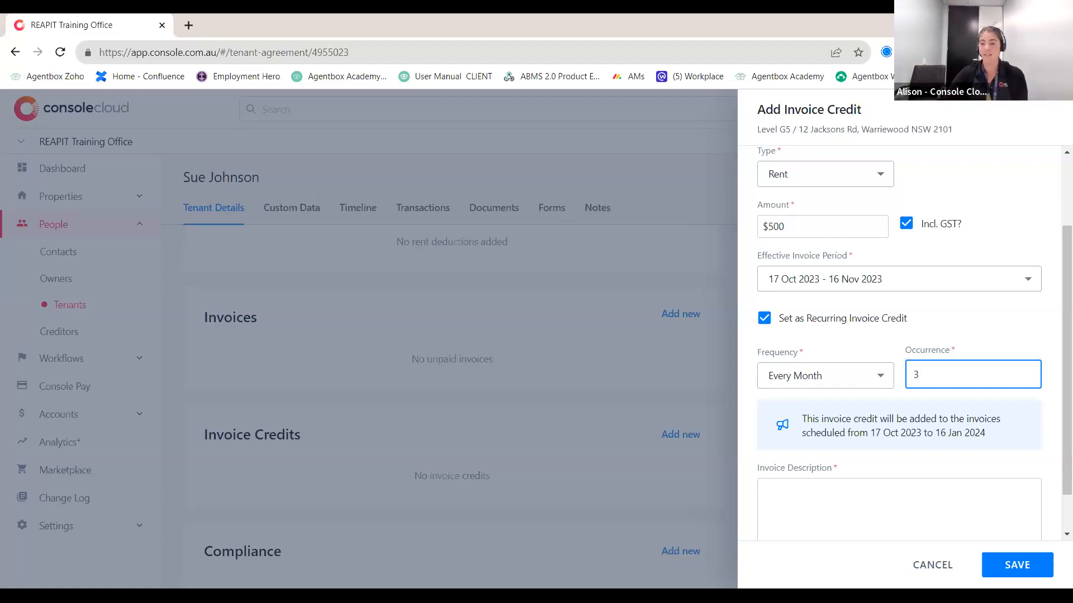
# Step: Enter "Signing Reduction on Rent as per agreement" as the invoice description and save the invoice credit
pyautogui.click(1005, 568)
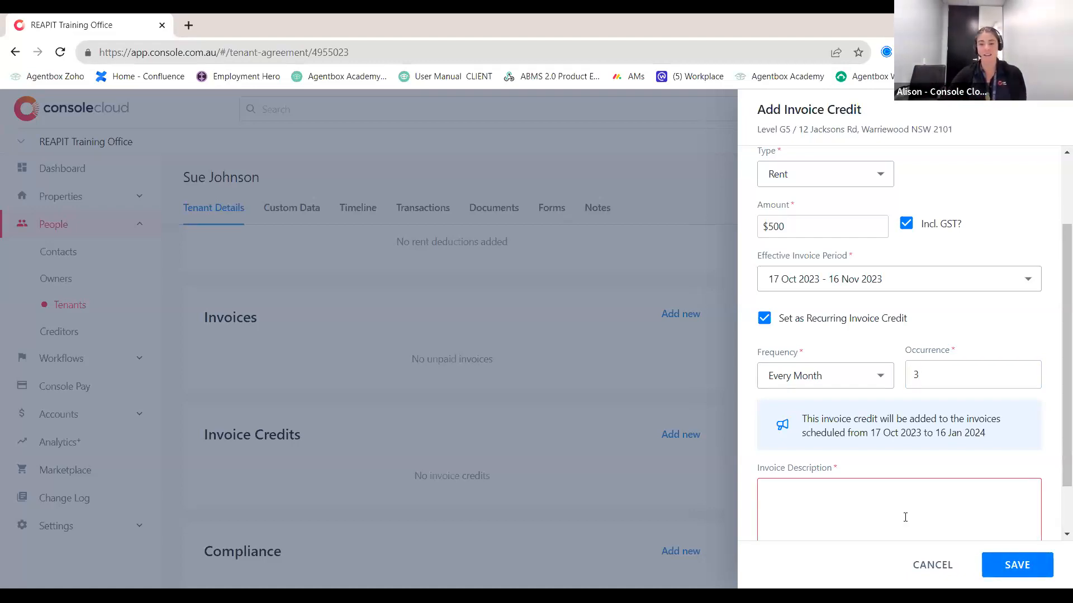
pyautogui.scroll(-1, 905, 518)
pyautogui.click(884, 478)
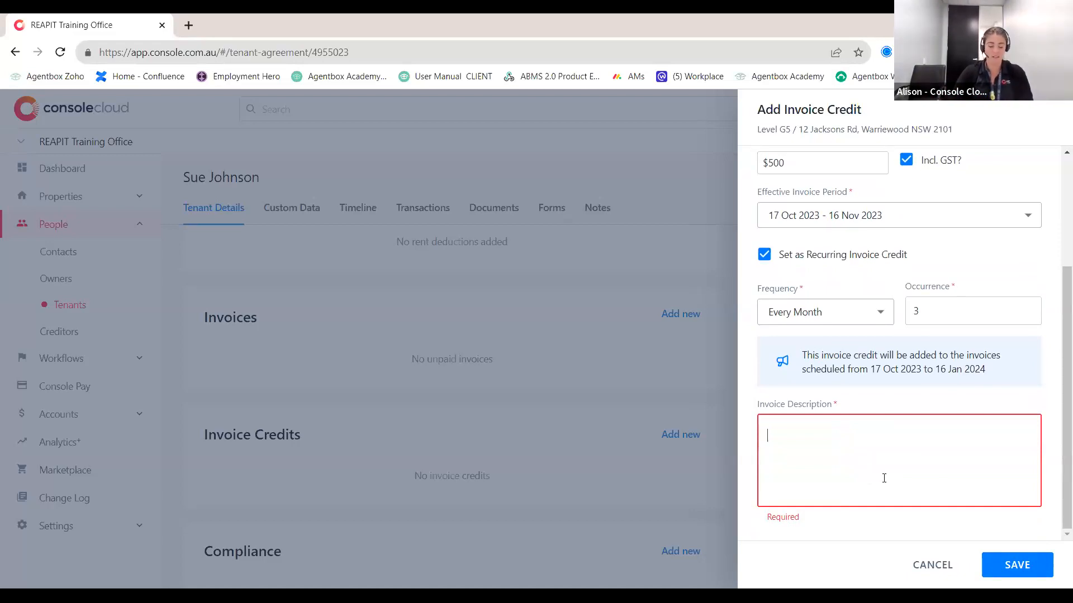
pyautogui.write('Red')
pyautogui.write('igning Reduction ')
pyautogui.write('on Rent as per agreement')
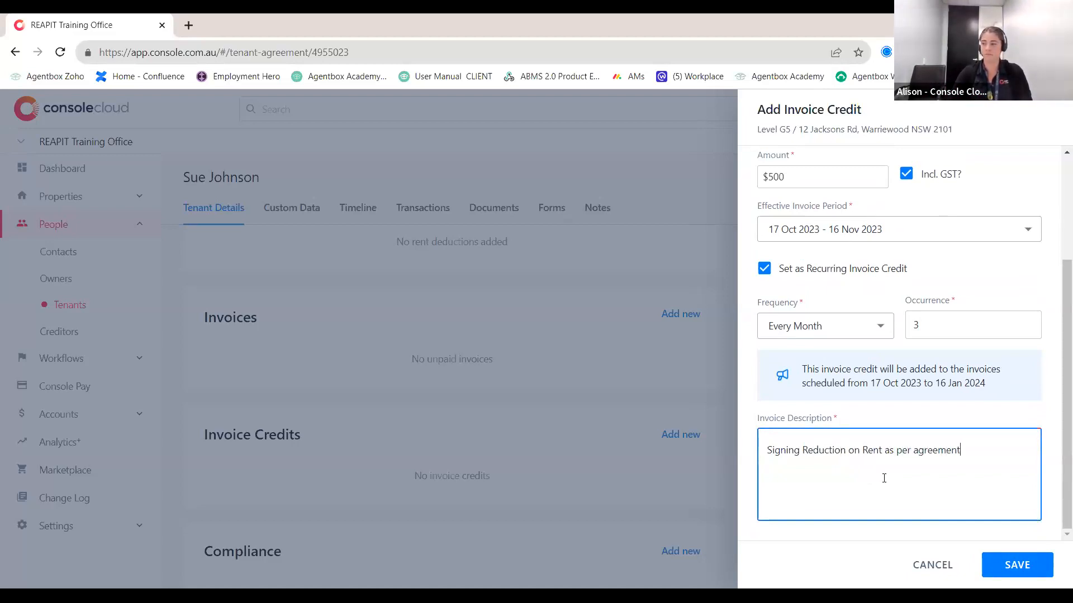
pyautogui.click(1017, 565)
# Step: Check the scheduled invoice credits and look back over the agreement's lease, rent, bond and rent review details
pyautogui.scroll(-1, 884, 448)
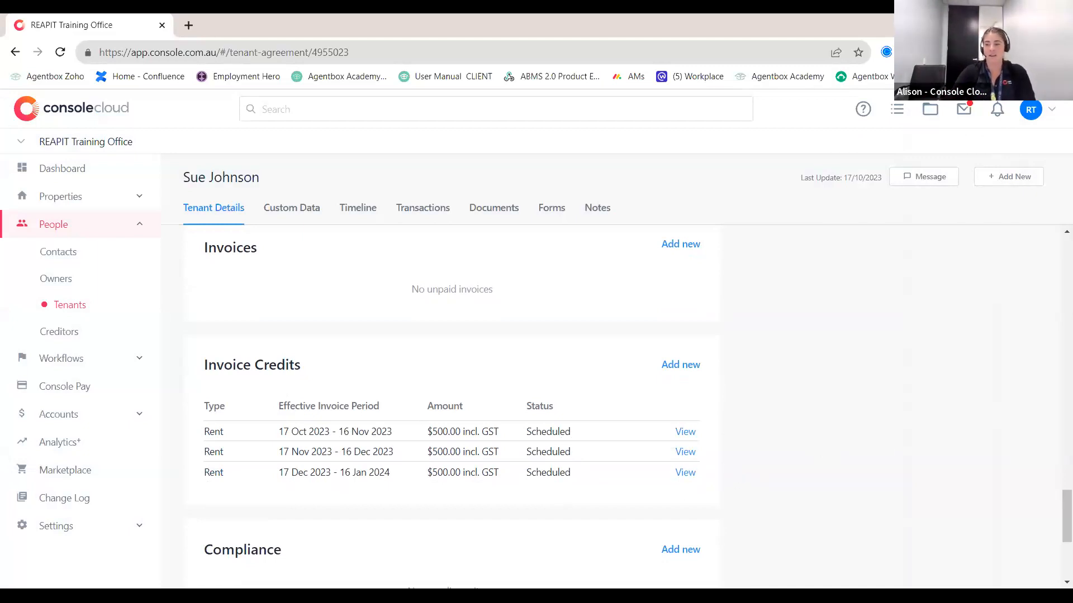
pyautogui.scroll(10, 796, 386)
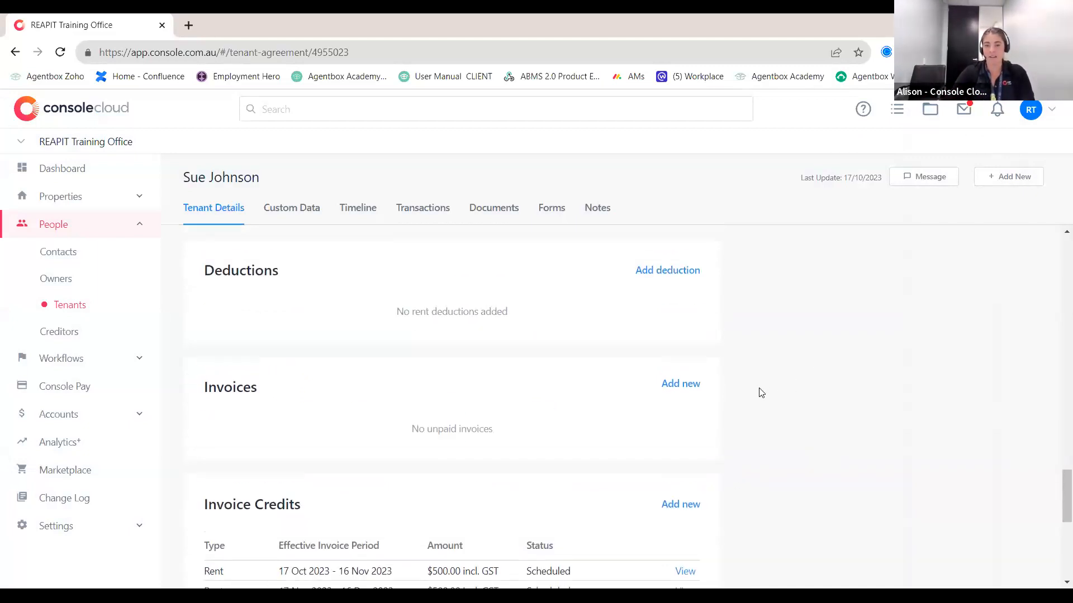
pyautogui.scroll(5, 774, 398)
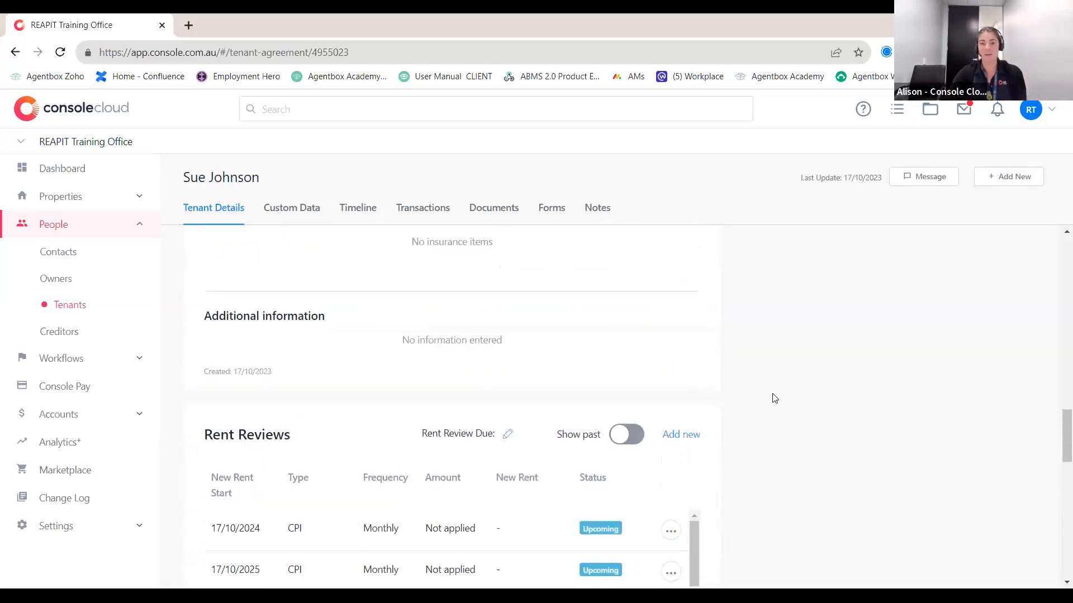
pyautogui.scroll(8, 736, 399)
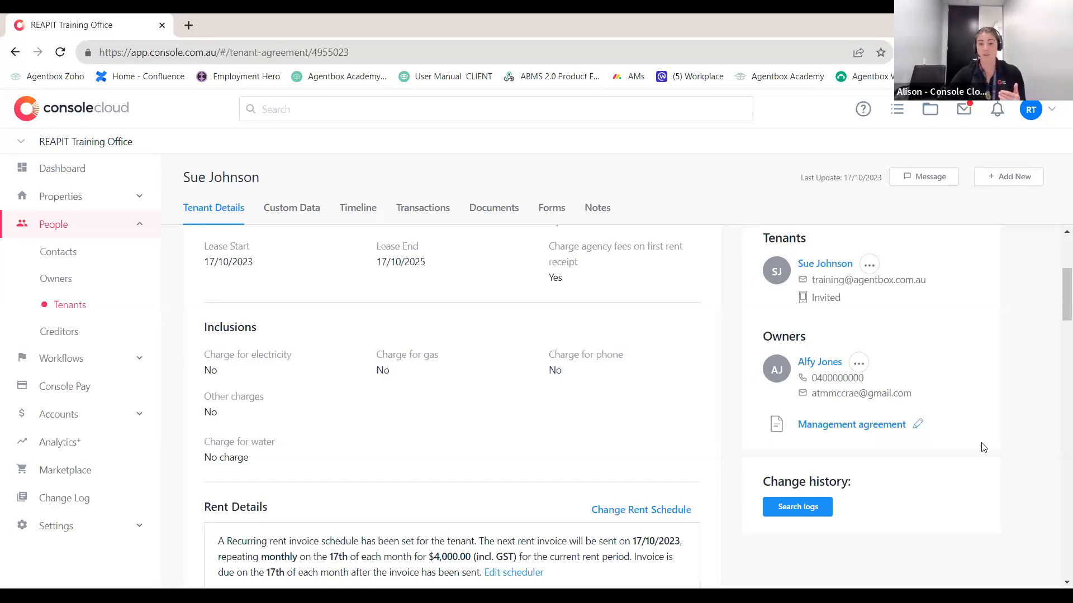
pyautogui.scroll(-6, 693, 447)
pyautogui.scroll(-10, 710, 473)
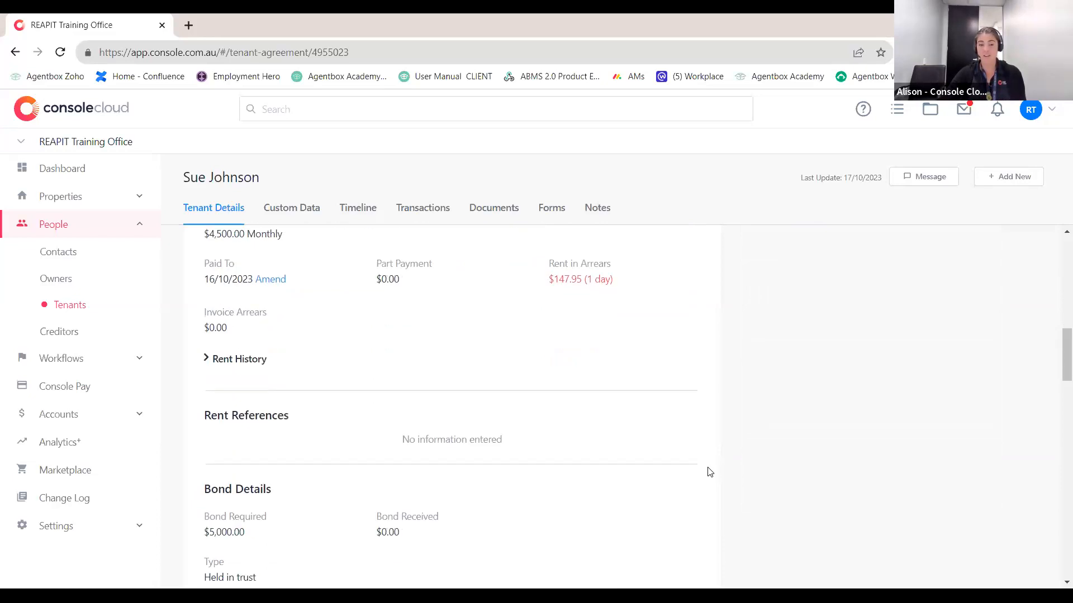
pyautogui.scroll(-5, 709, 473)
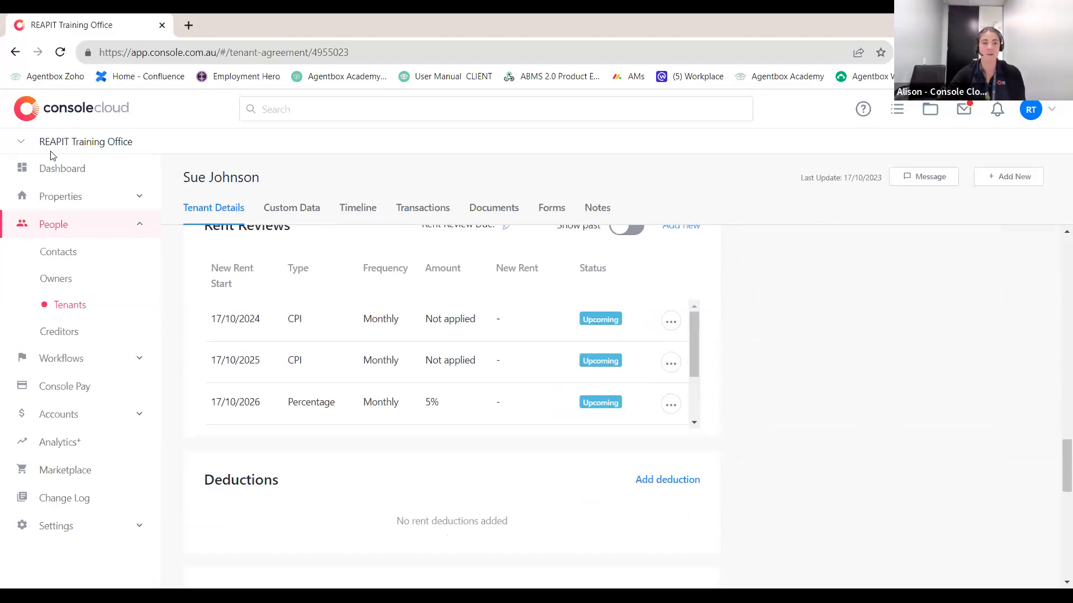
# Step: Switch to the ABC Realty Group (Training) office and open its commercial properties list
pyautogui.click(85, 141)
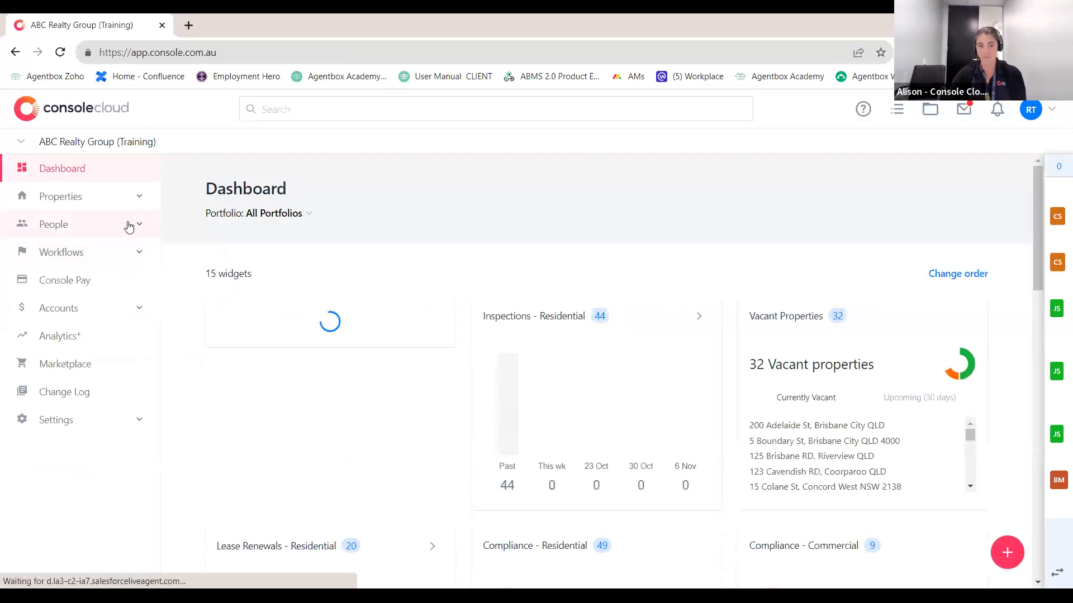
pyautogui.click(56, 200)
pyautogui.click(69, 260)
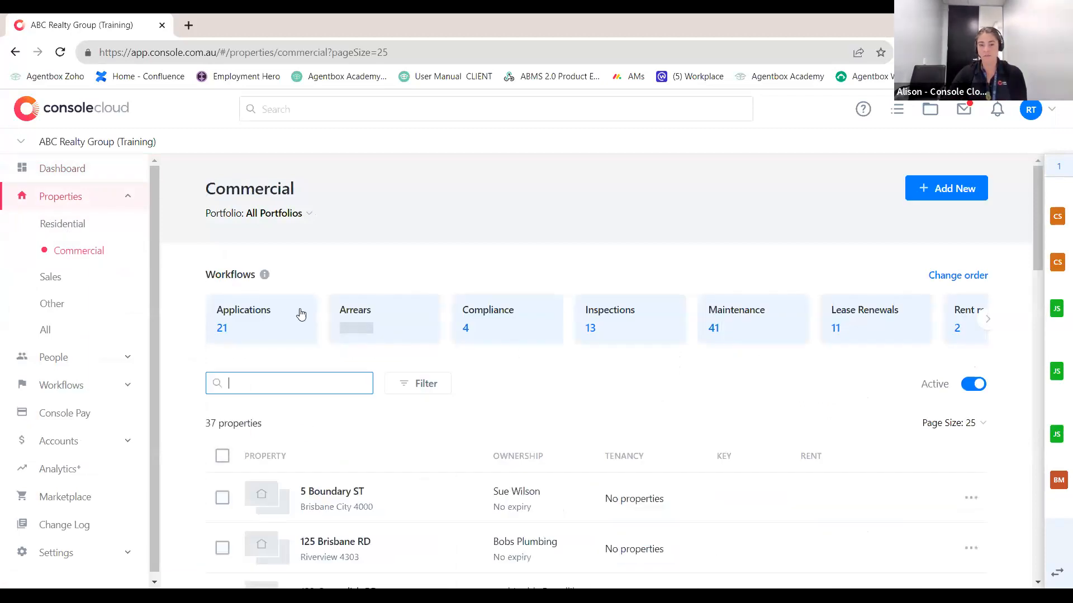
# Step: Open the commercial Rent Review workflow and go to its CPI reviews
pyautogui.click(987, 319)
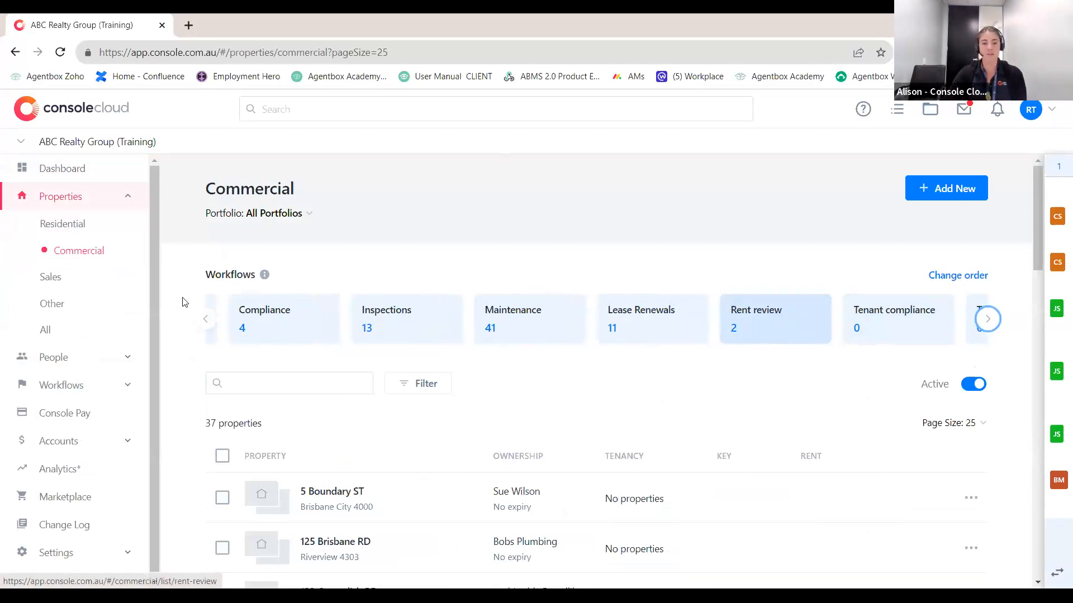
pyautogui.click(761, 329)
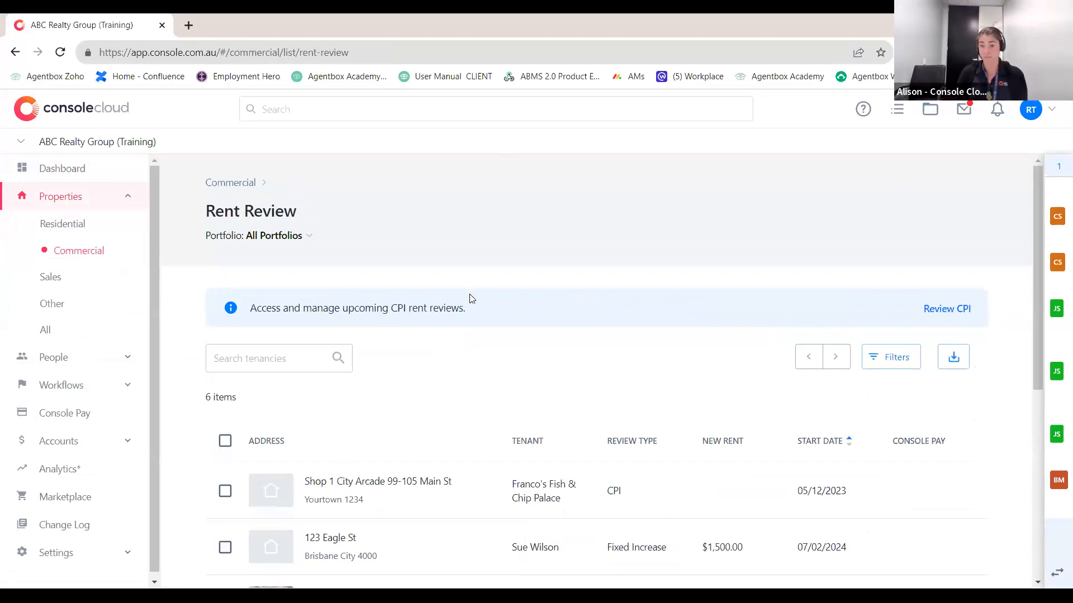
pyautogui.click(944, 311)
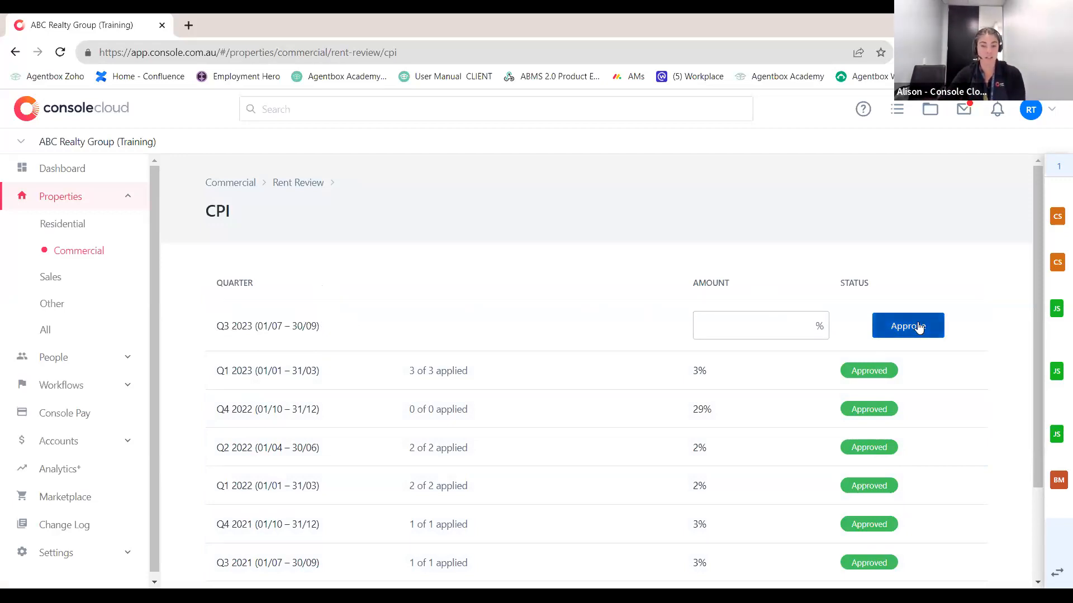
# Step: Enter 2% as the CPI amount for Q3 2023 (01/07 – 30/09) and approve it
pyautogui.click(767, 317)
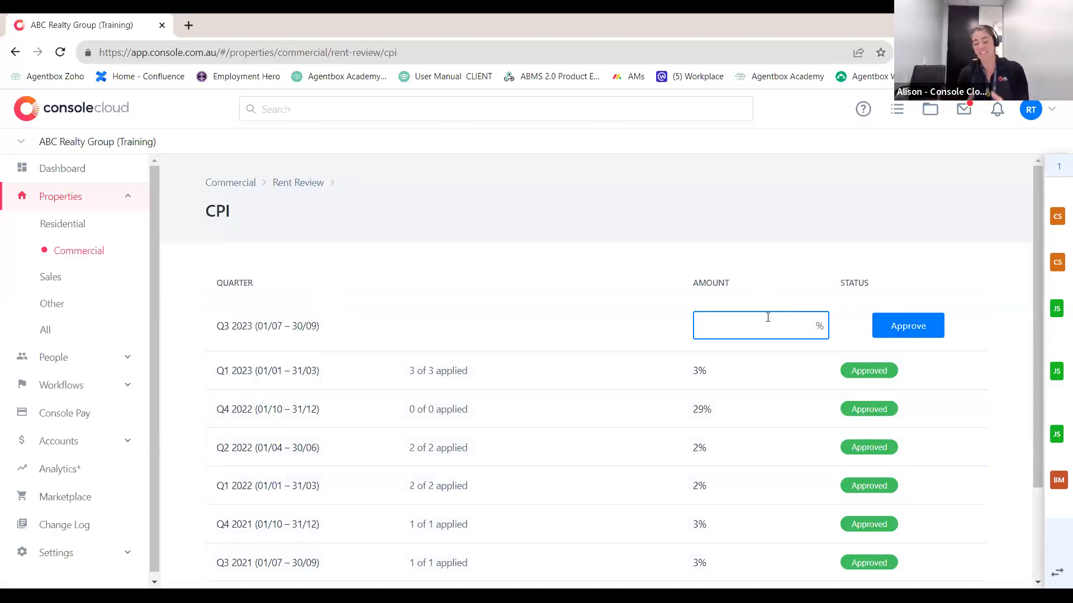
pyautogui.write('2')
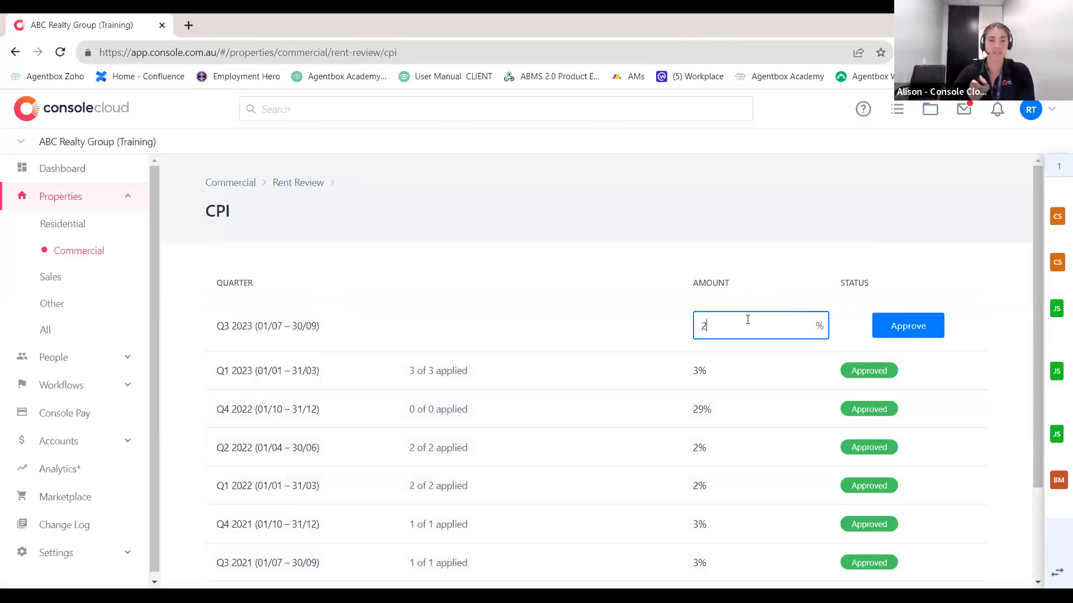
pyautogui.click(915, 327)
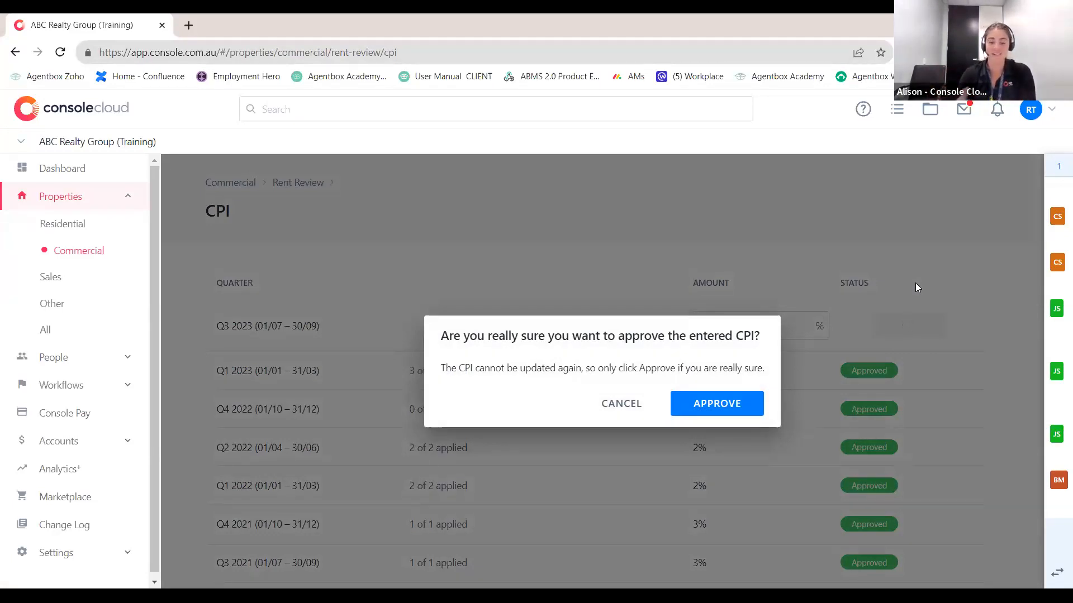
pyautogui.click(735, 404)
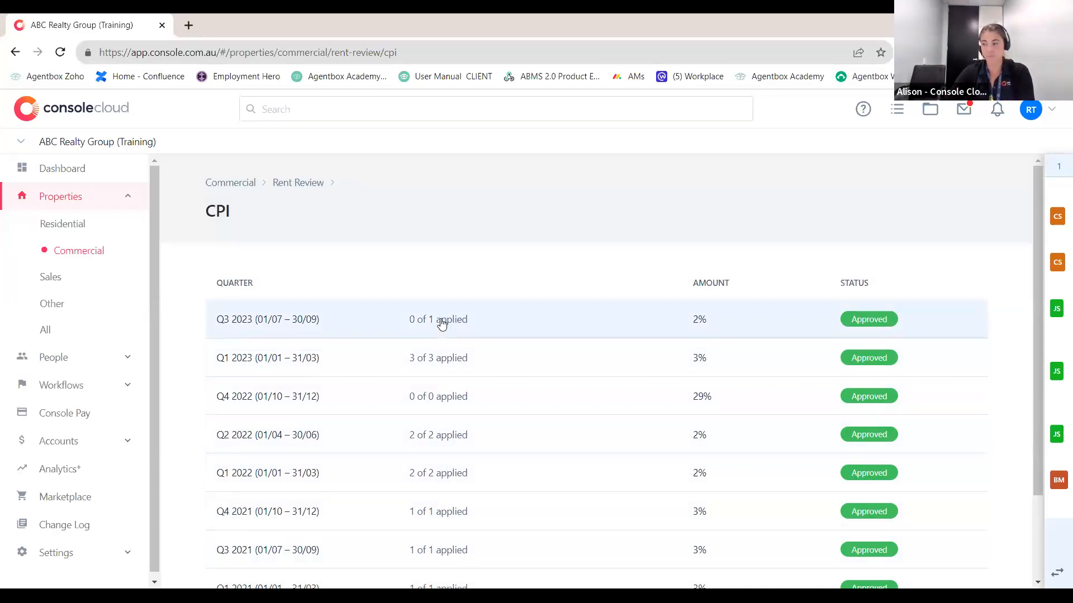
# Step: Open the approved Q3 2023 CPI quarter, select the Franco's Fish & Chip Palace rent review and clear the selection again
pyautogui.click(609, 333)
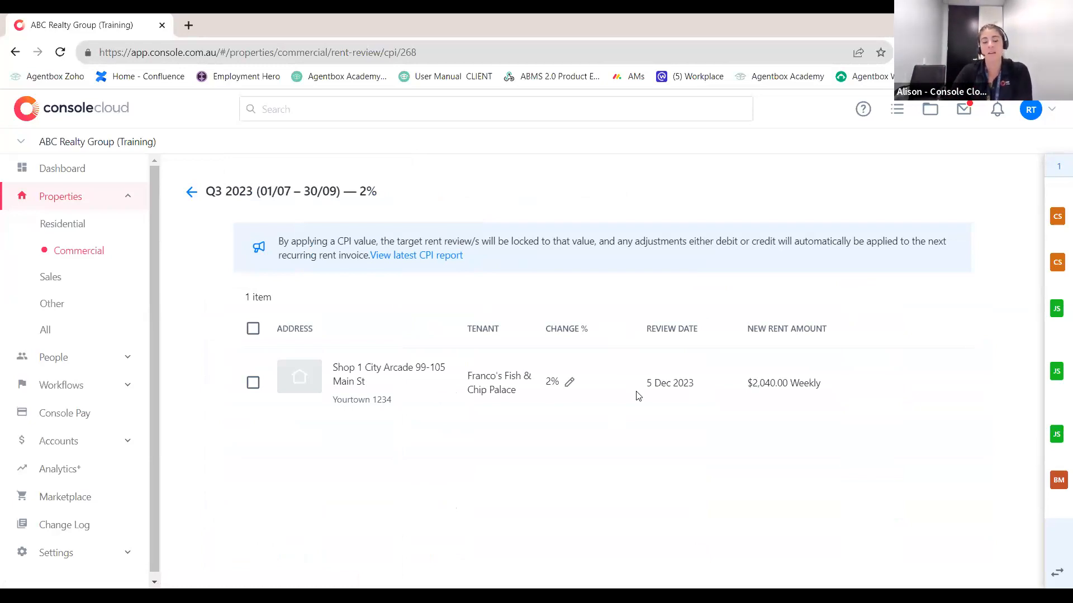
pyautogui.click(253, 383)
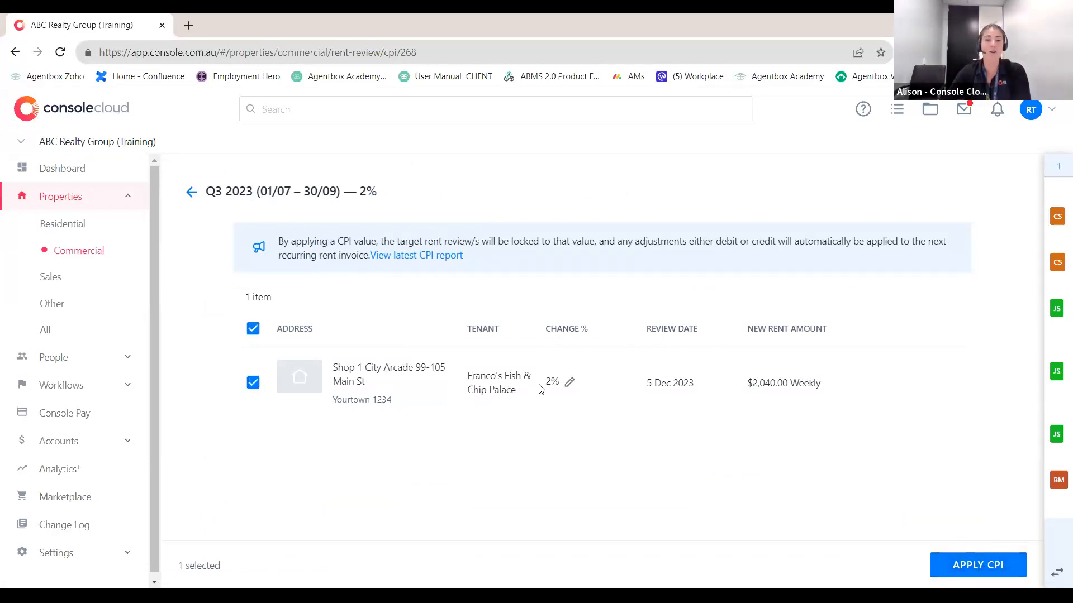
pyautogui.click(253, 382)
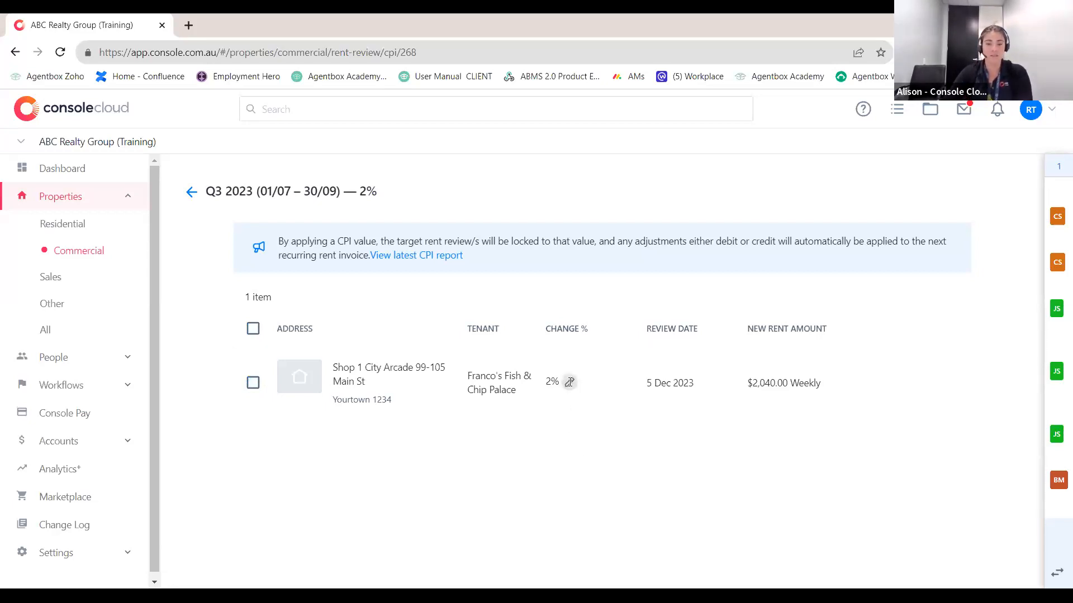
# Step: Override the CPI value for the Franco's Fish & Chip Palace rent review with 1% and apply it
pyautogui.click(568, 383)
pyautogui.click(644, 389)
pyautogui.click(645, 396)
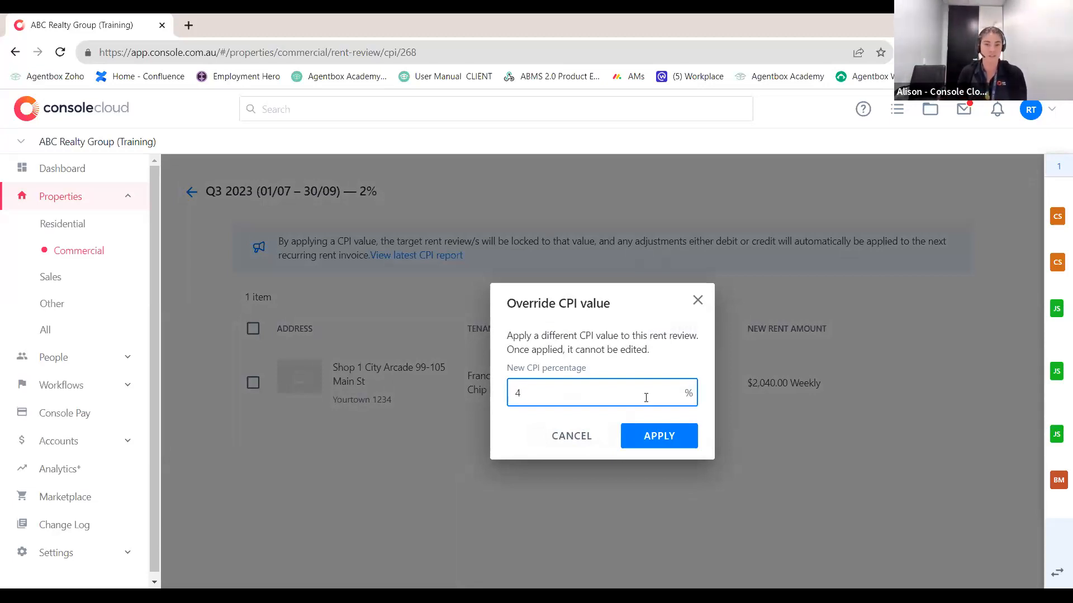
pyautogui.press('BackSpace')
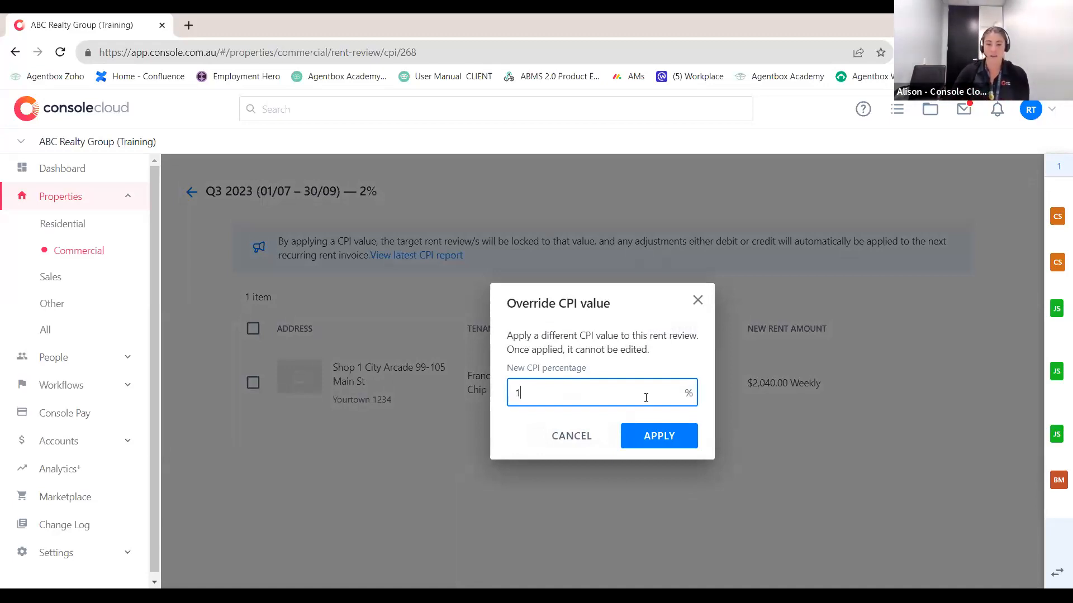
pyautogui.click(660, 437)
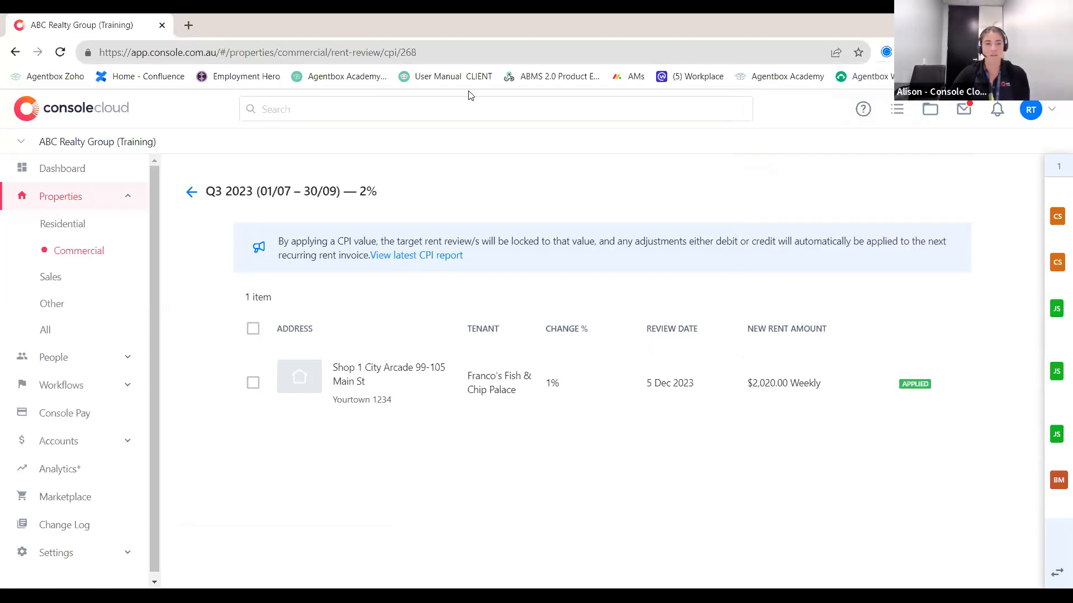
# Step: Open the latest CPI report for the Q1 2023 quarter and auto-fit its Tenancy, Property and Rent change columns
pyautogui.click(191, 191)
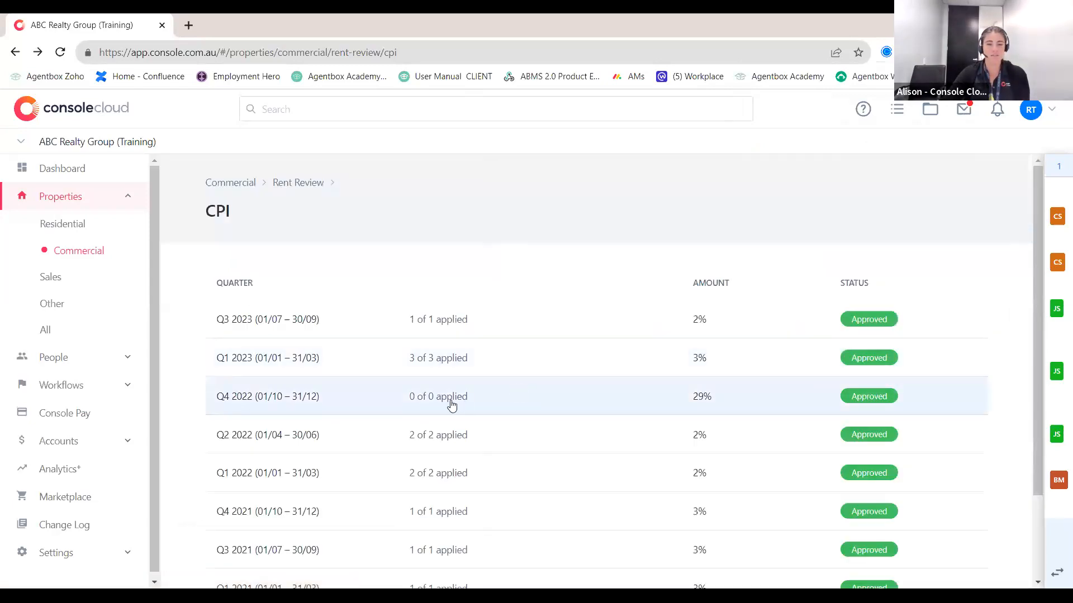
pyautogui.click(473, 358)
pyautogui.click(447, 258)
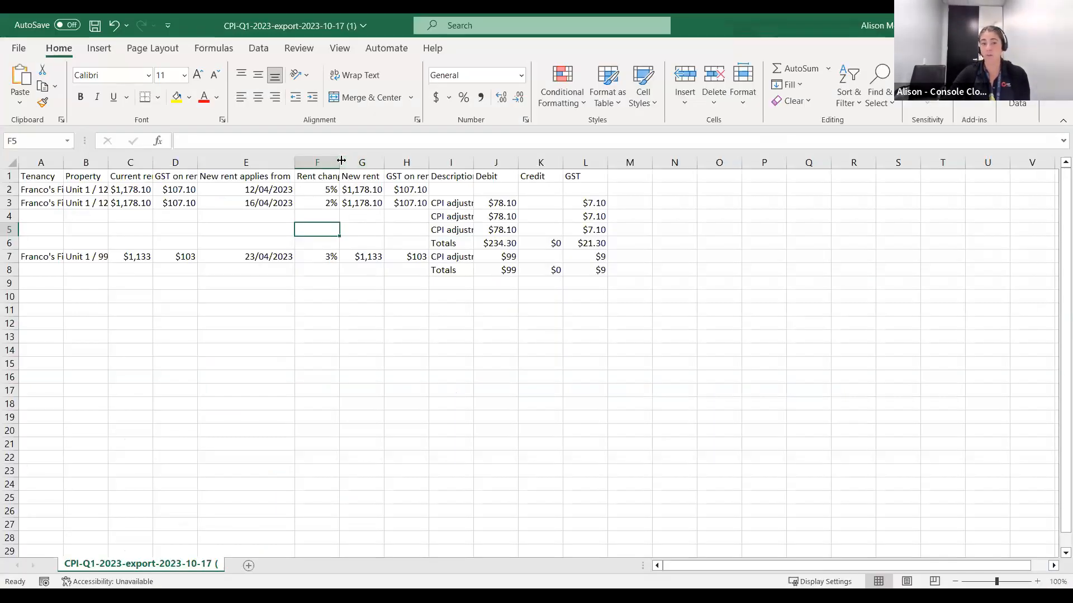
pyautogui.doubleClick(340, 162)
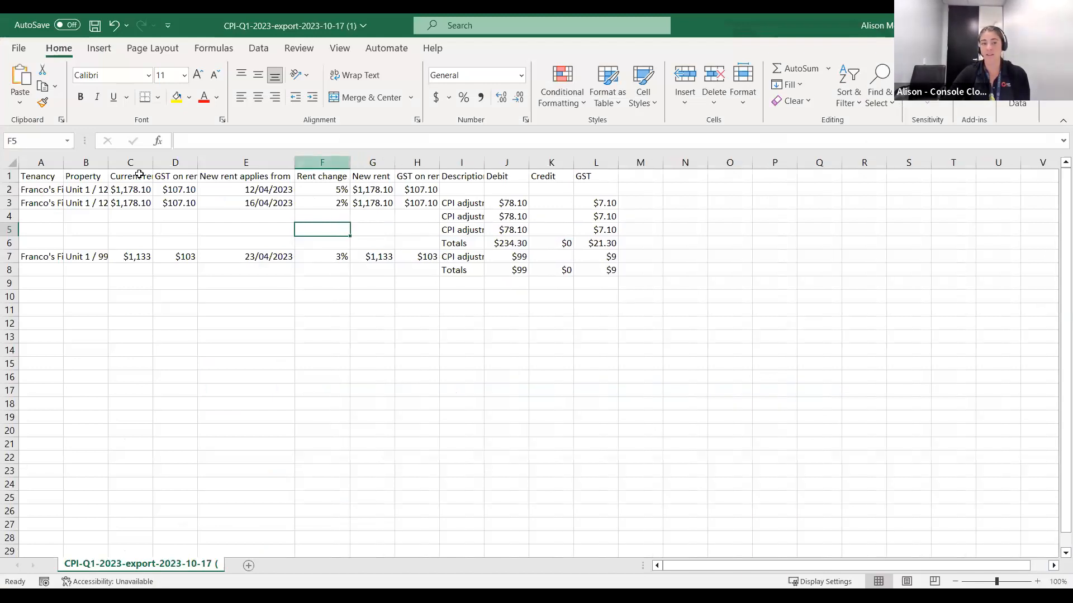
pyautogui.doubleClick(66, 163)
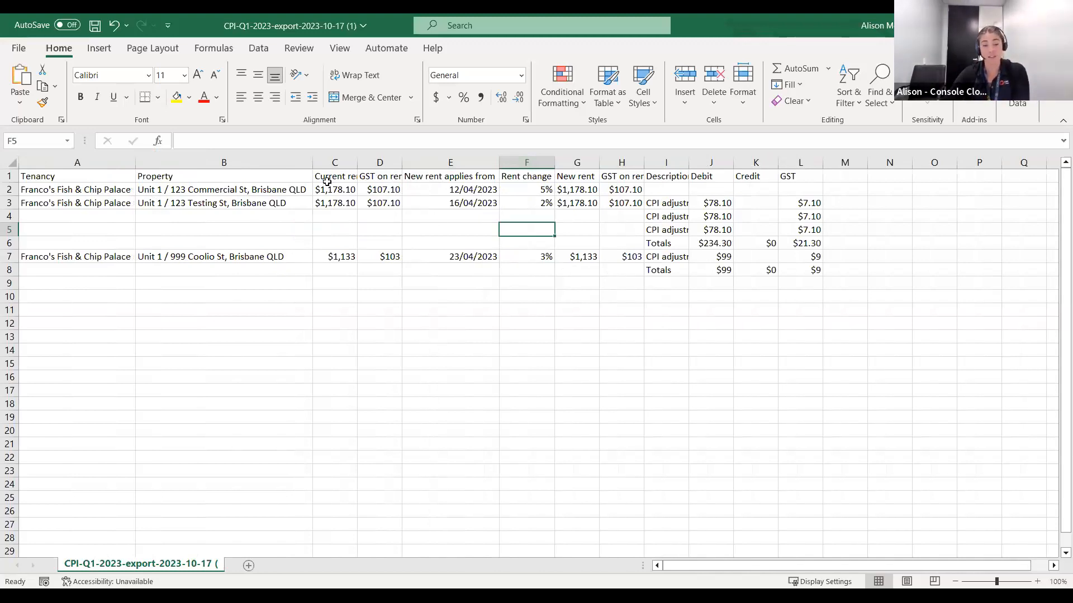
# Step: Examine the CPI report's new rent start dates, new rents, CPI adjustment periods and debit amounts for each tenancy
pyautogui.click(473, 178)
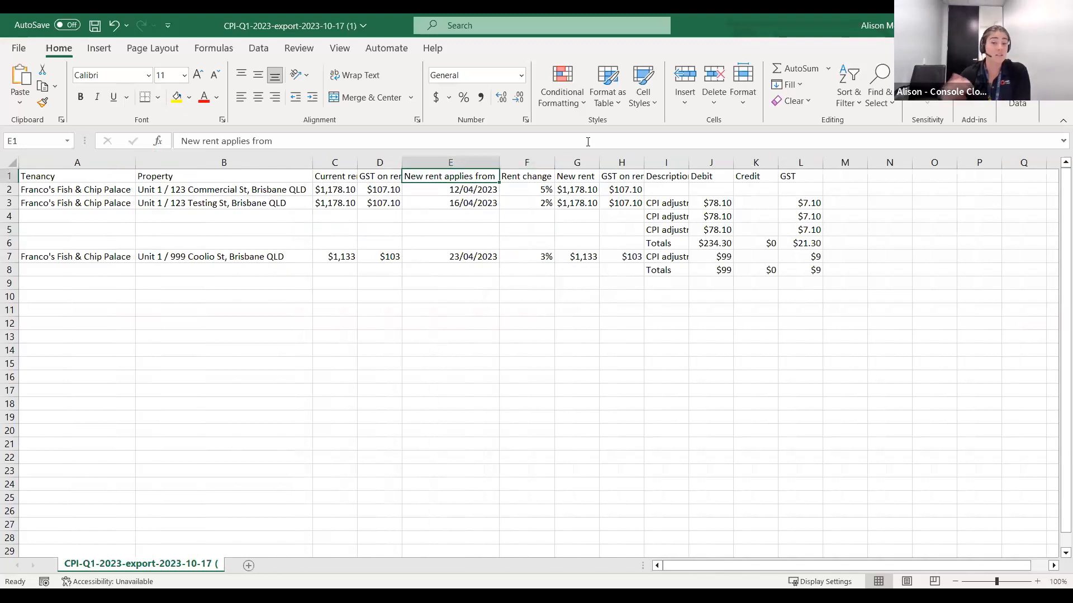
pyautogui.press('Right')
pyautogui.press('Right')
pyautogui.press('Right')
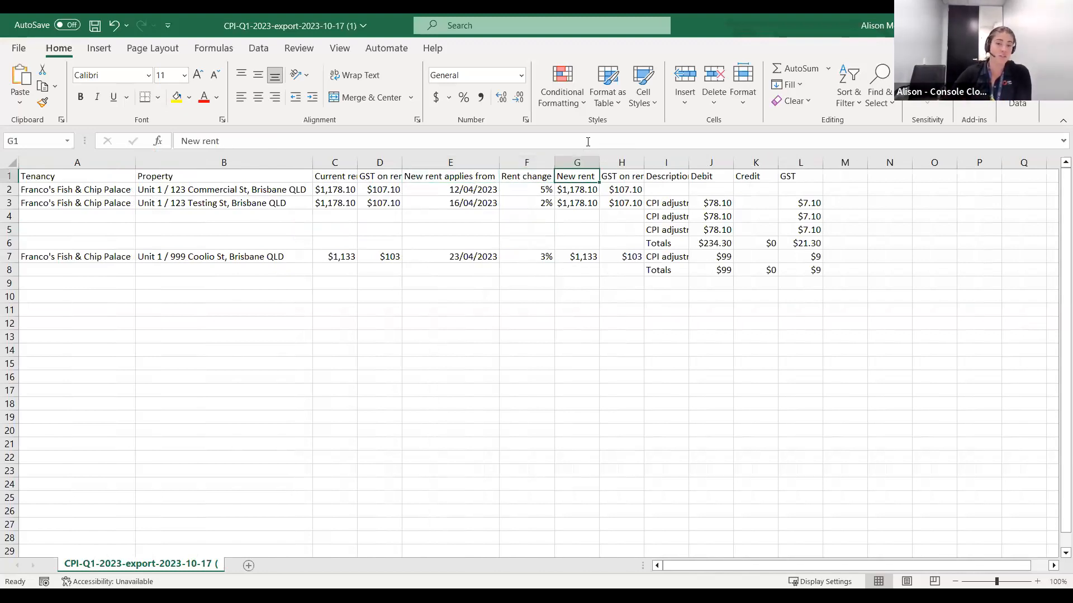
pyautogui.press('Down')
pyautogui.press('Down')
pyautogui.press('Right')
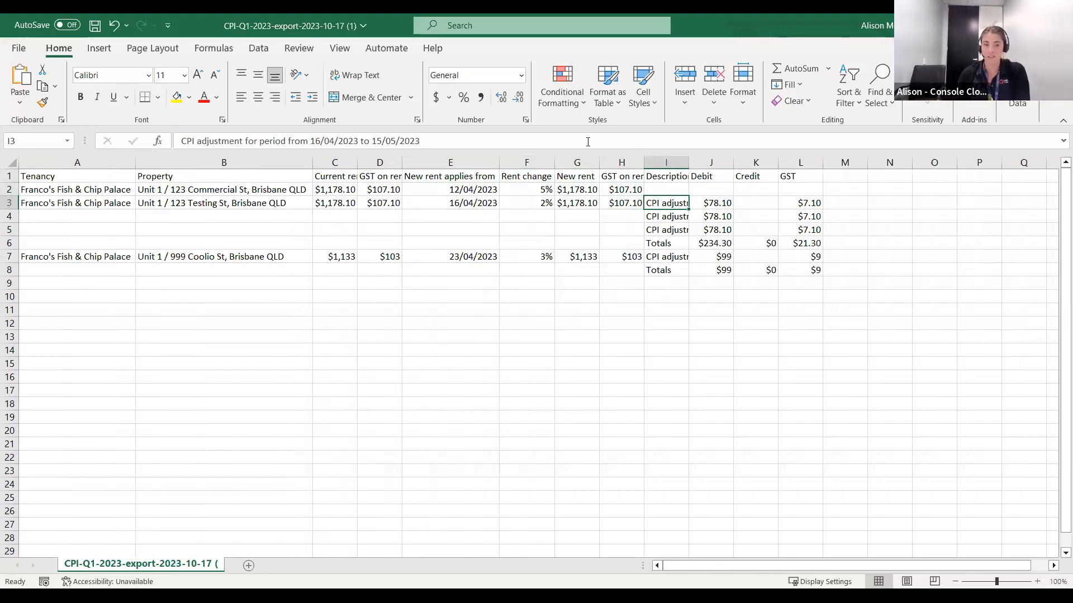
pyautogui.press('Right')
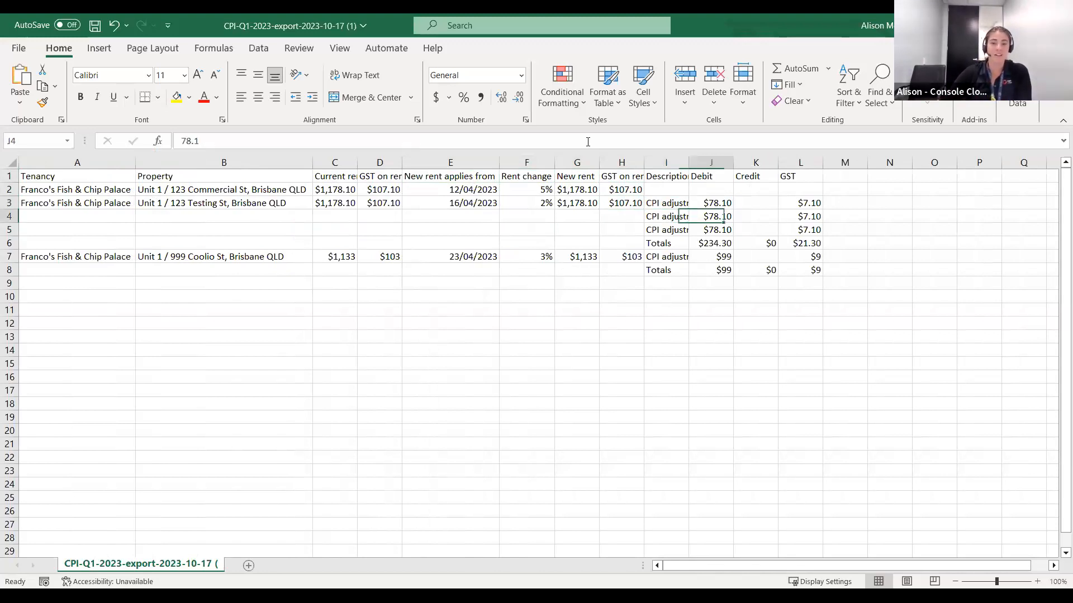
pyautogui.press('Down')
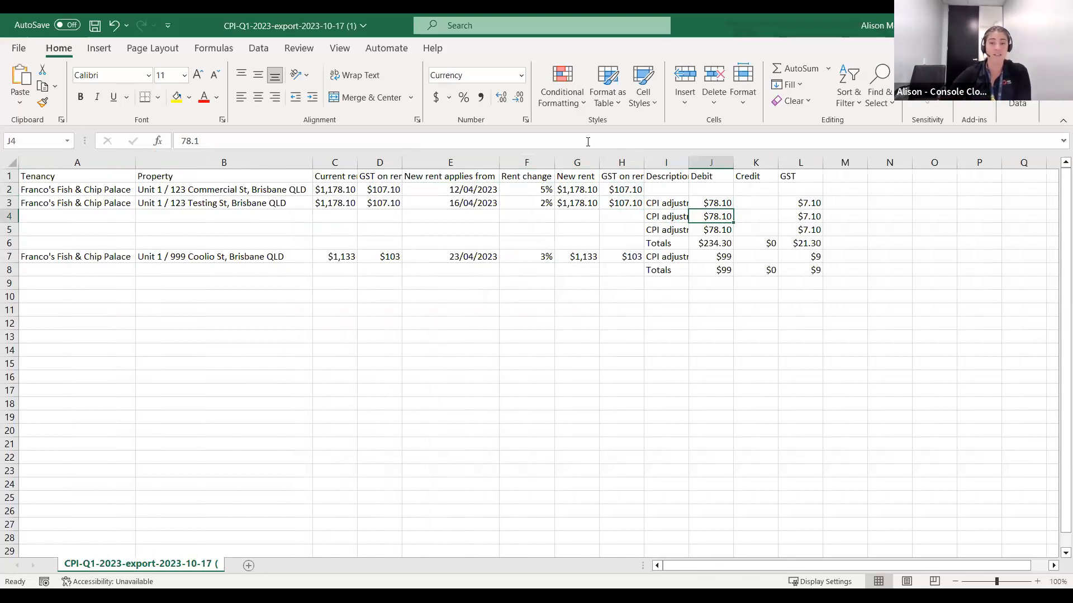
pyautogui.press('Down')
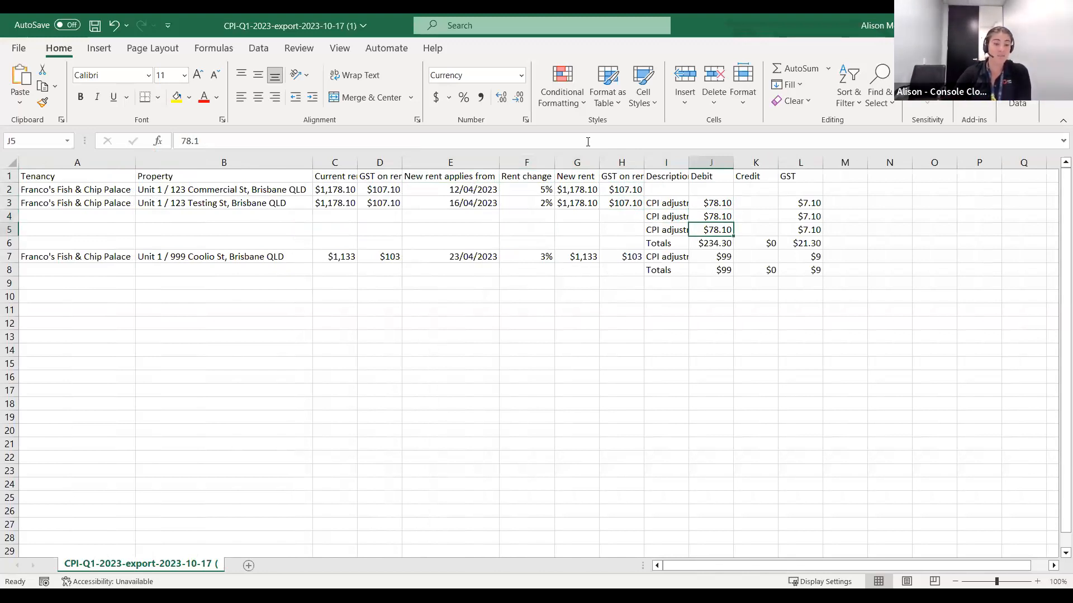
pyautogui.press('Down')
pyautogui.press('Down')
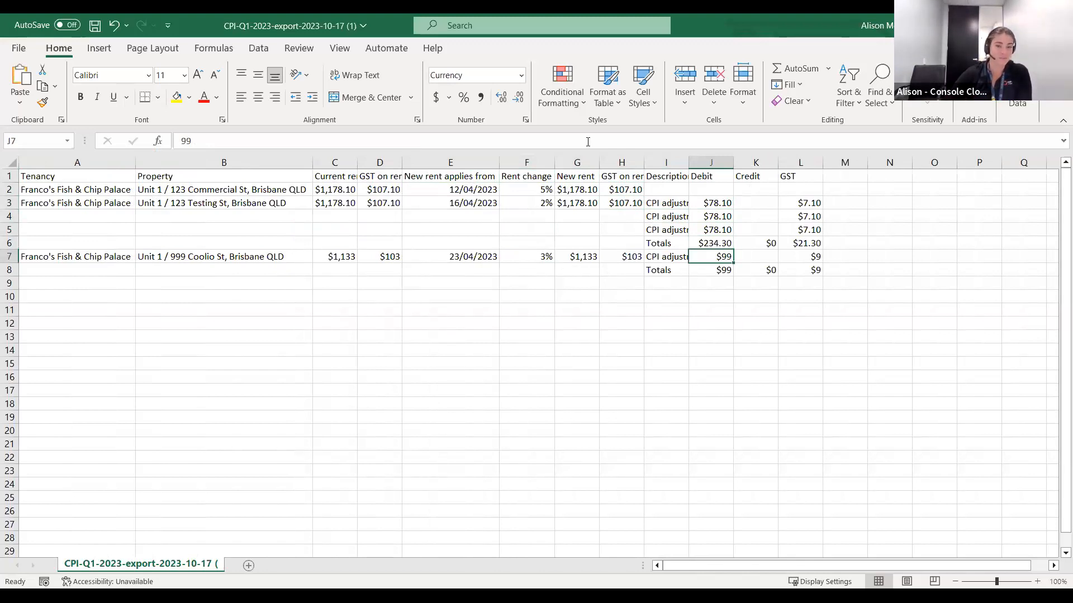
pyautogui.press('Left')
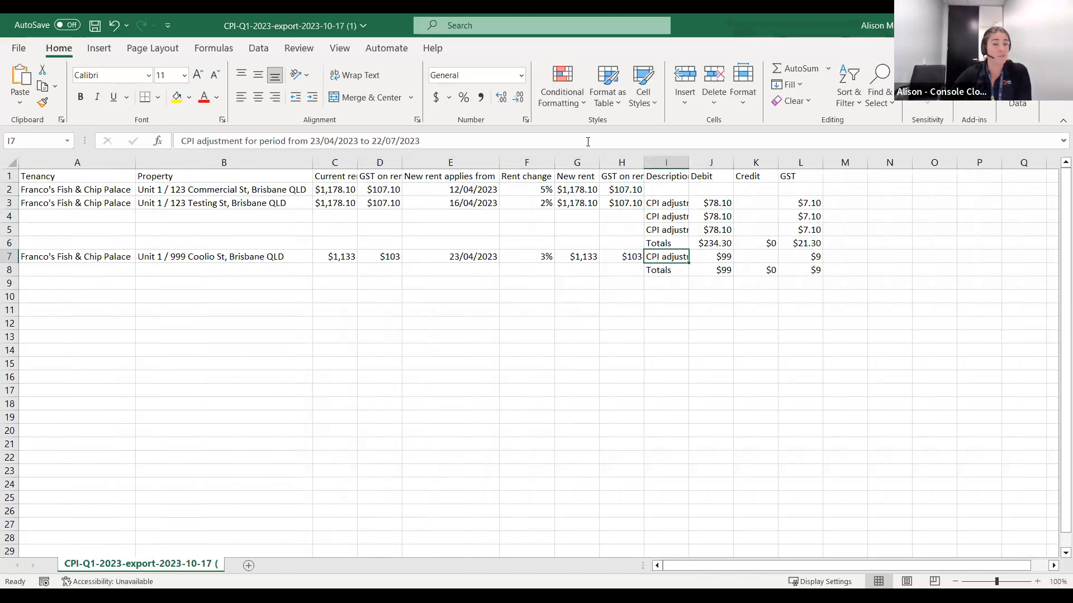
pyautogui.press('Right')
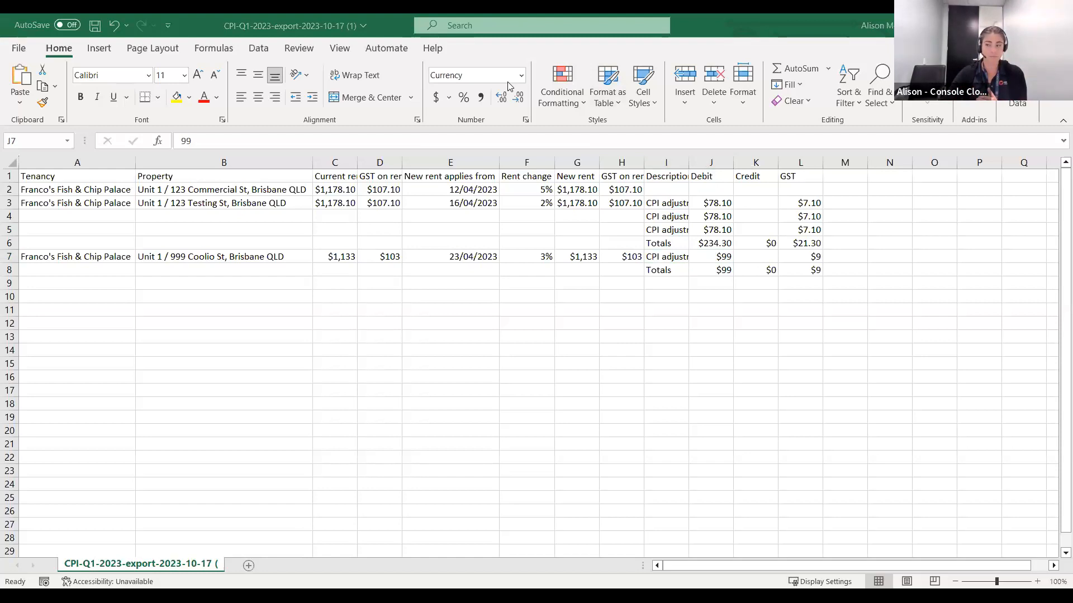
# Step: Switch back to Console Cloud and reopen the Q3 2023 CPI quarter through the commercial Rent Review workflow
pyautogui.hotkey('alt', 'Tab')
pyautogui.click(190, 197)
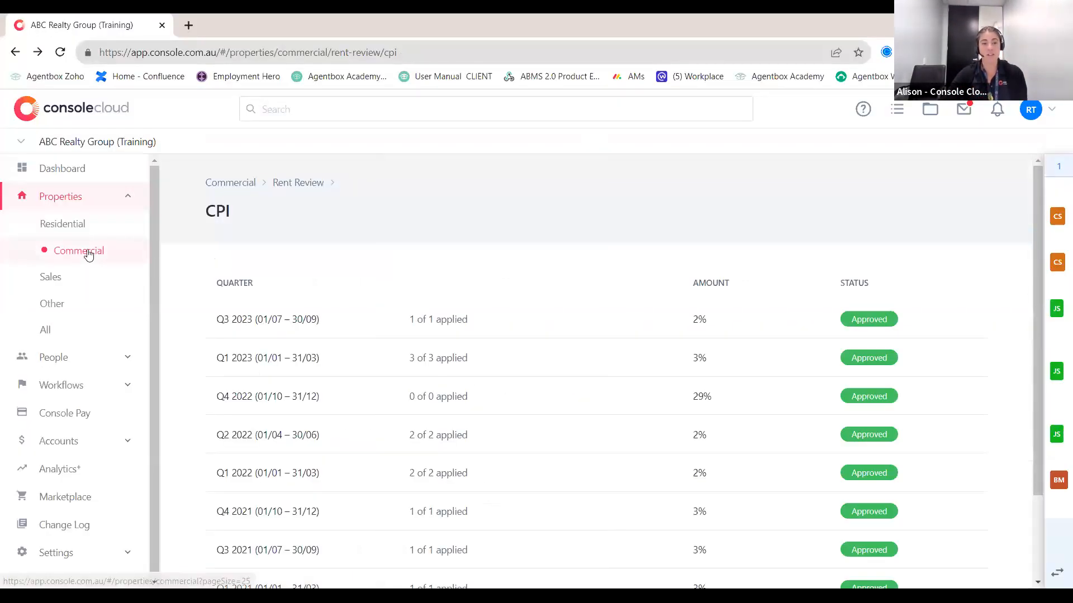
pyautogui.click(89, 253)
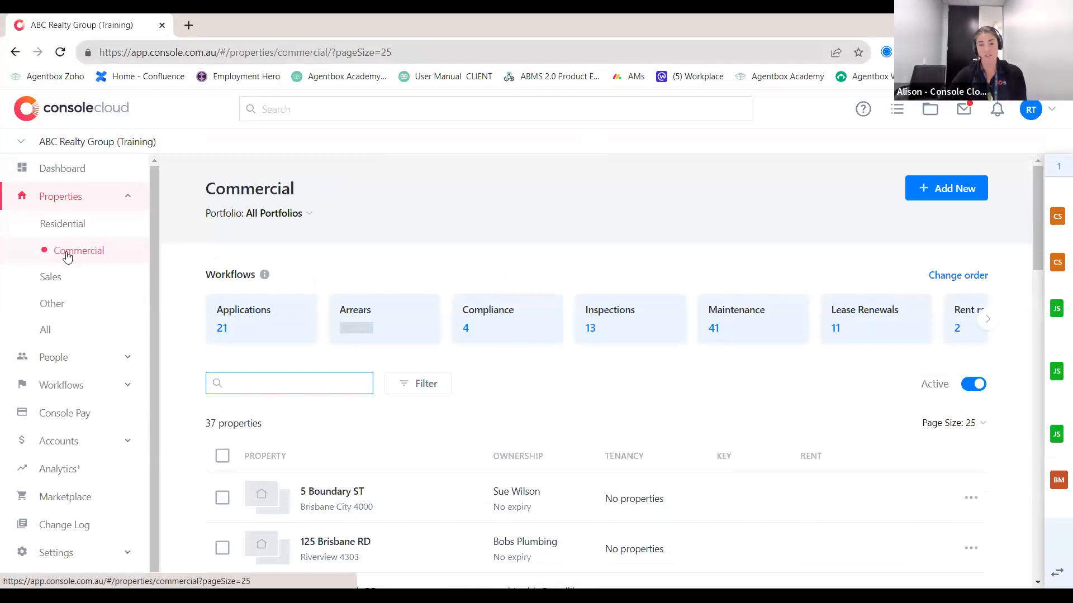
pyautogui.click(958, 330)
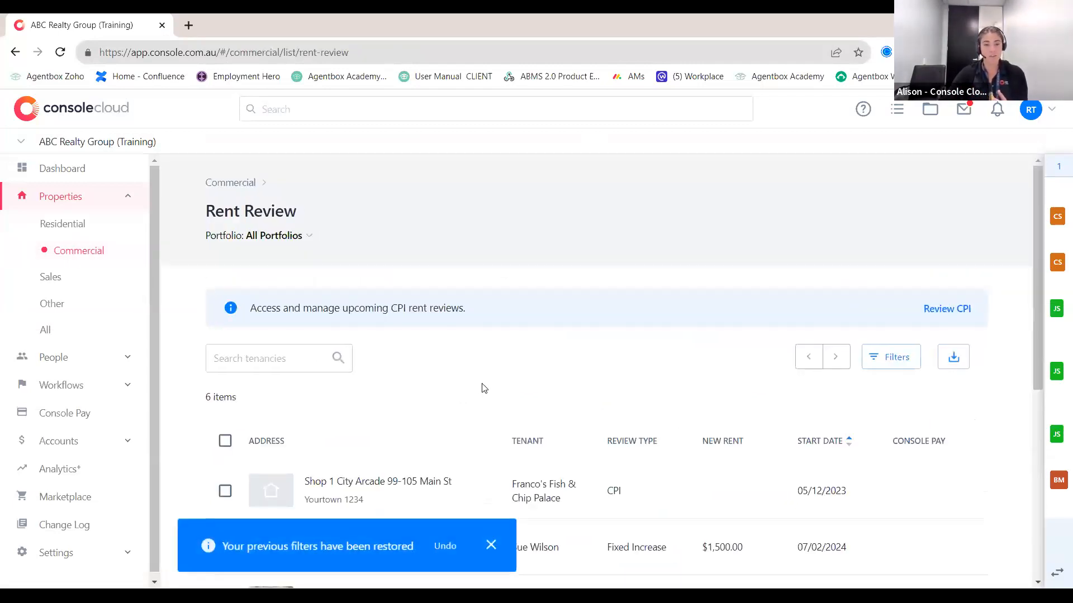
pyautogui.click(946, 311)
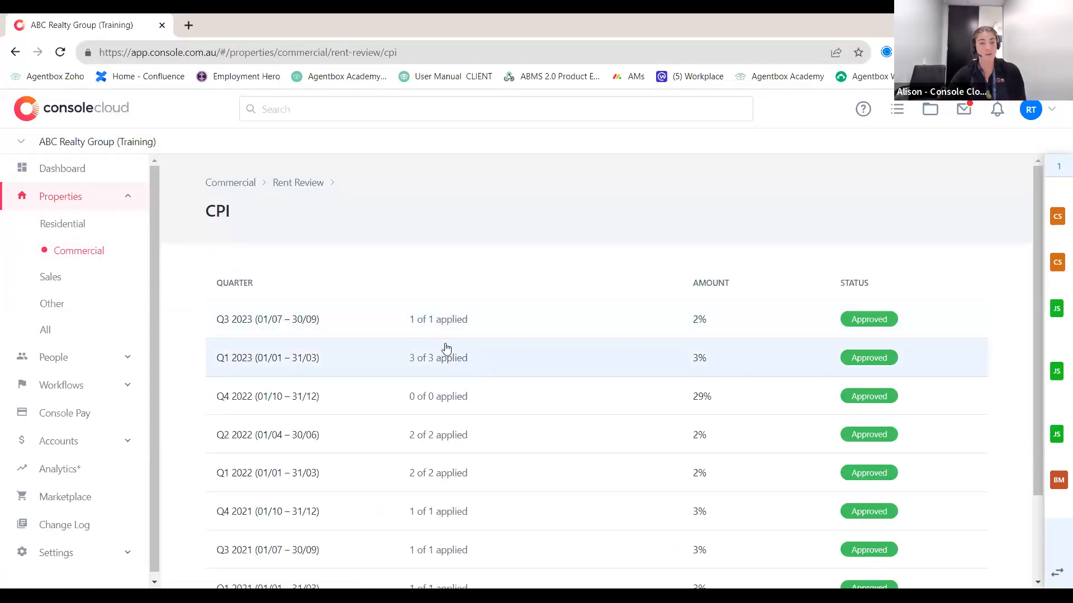
pyautogui.click(453, 328)
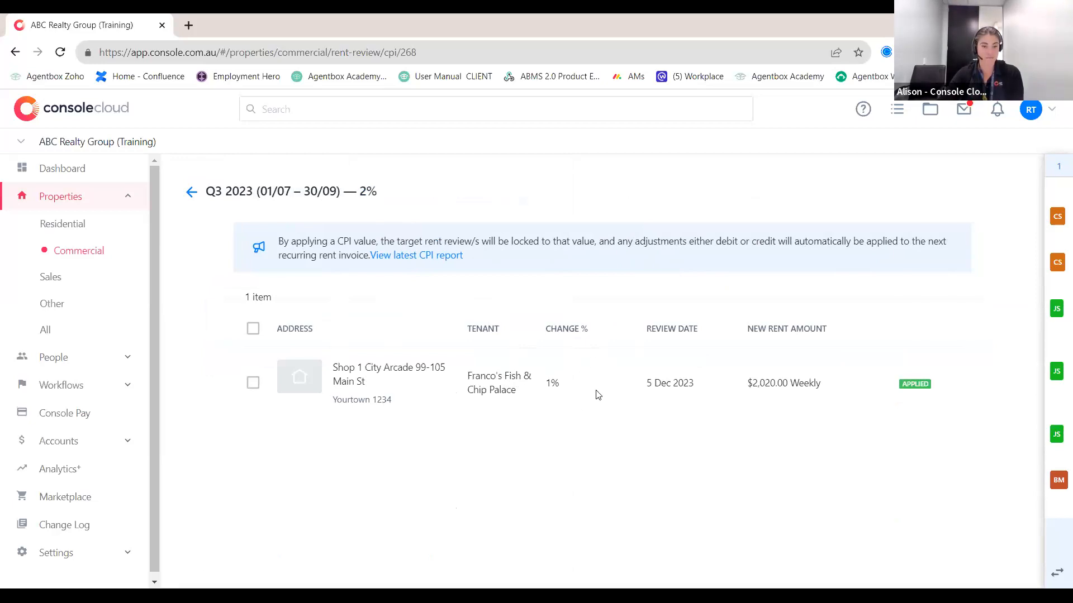
# Step: Switch the office to REAPIT Training Office and show its commercial properties
pyautogui.click(46, 145)
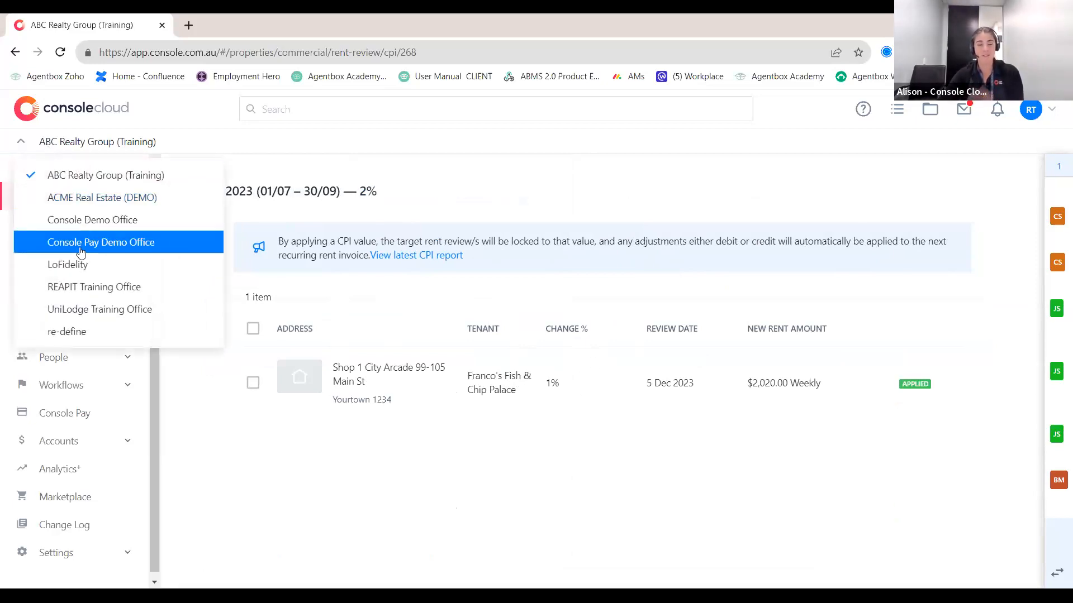
pyautogui.click(83, 289)
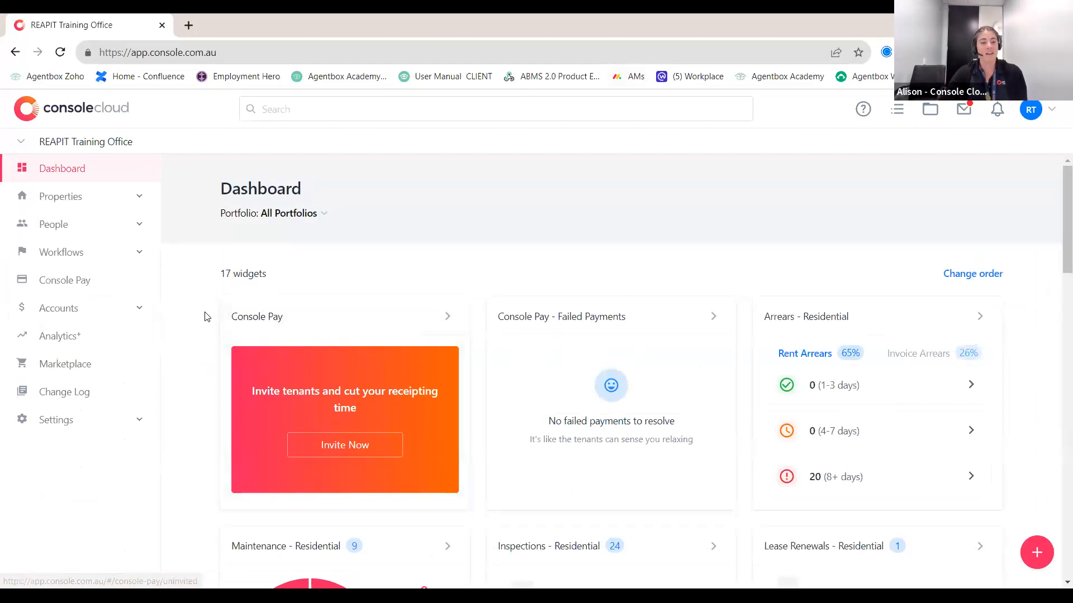
pyautogui.click(96, 200)
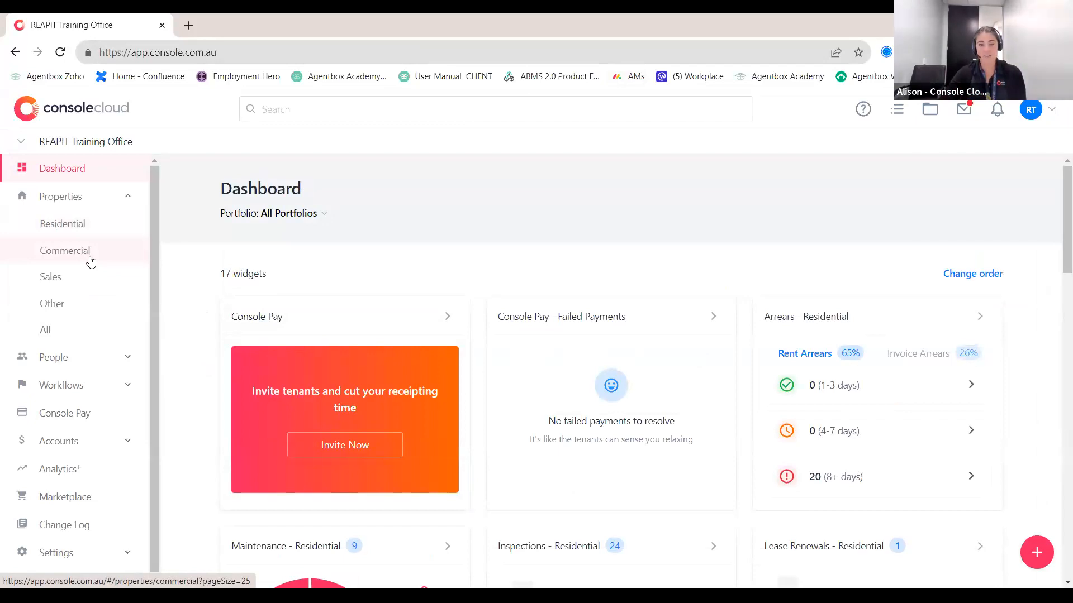
pyautogui.click(65, 250)
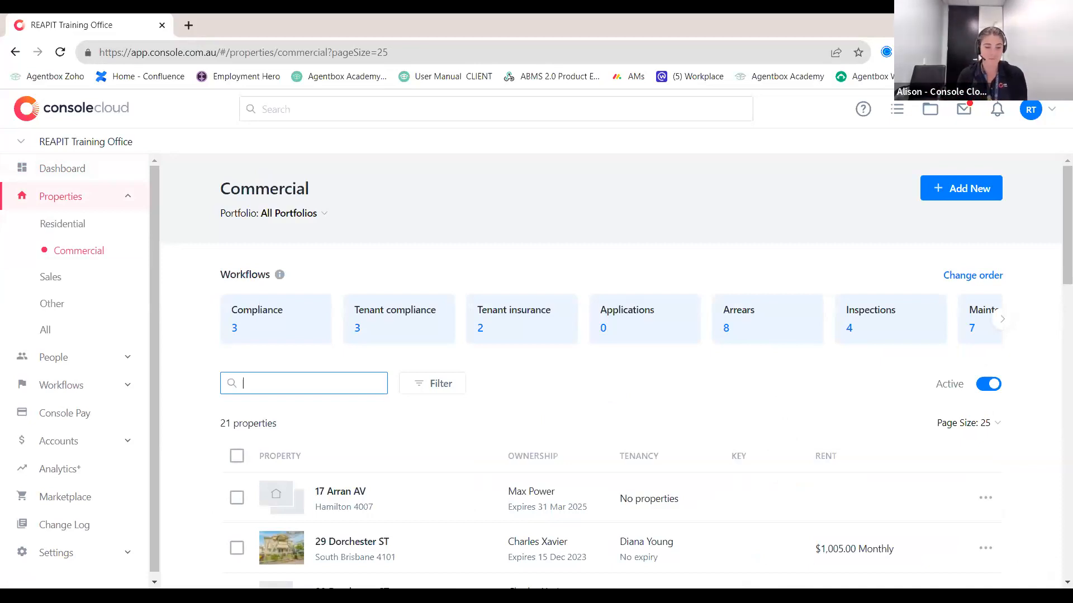
# Step: Search the commercial properties for "jack" and open the Level G5 property
pyautogui.write('jack')
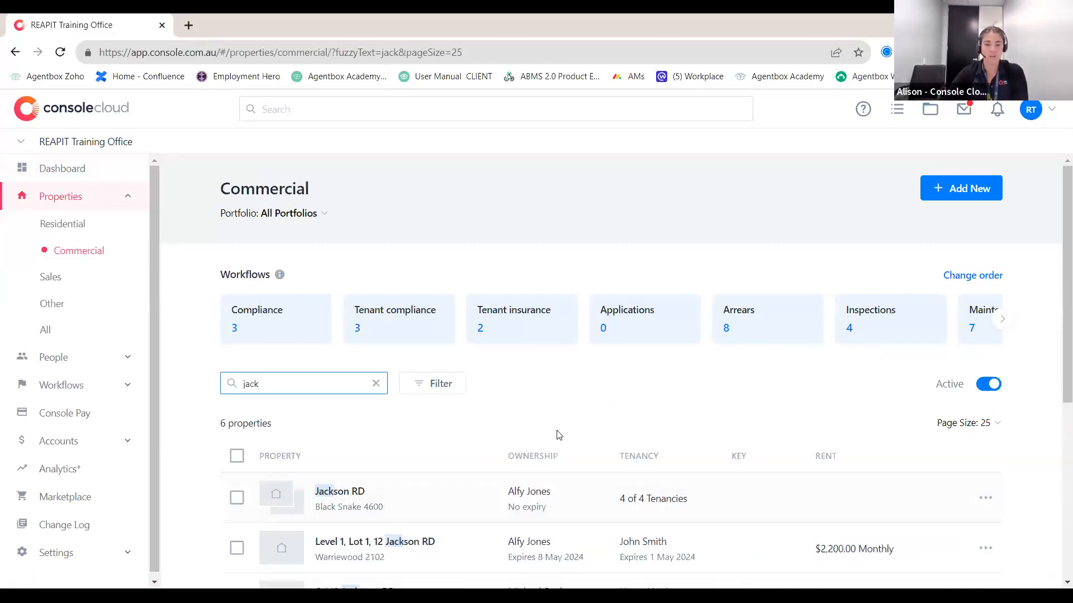
pyautogui.scroll(-5, 559, 435)
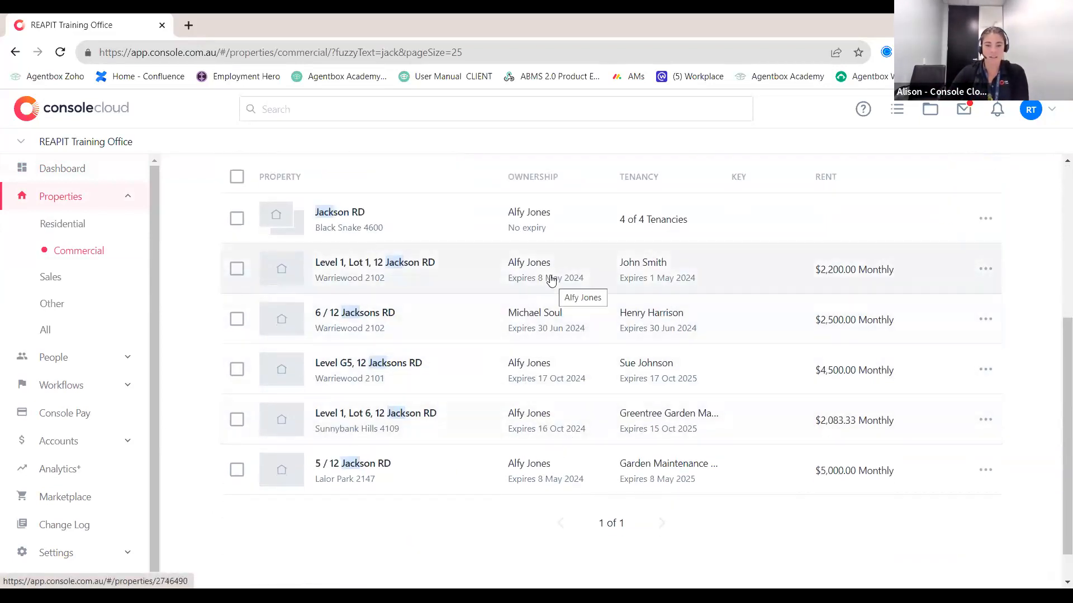
pyautogui.click(542, 376)
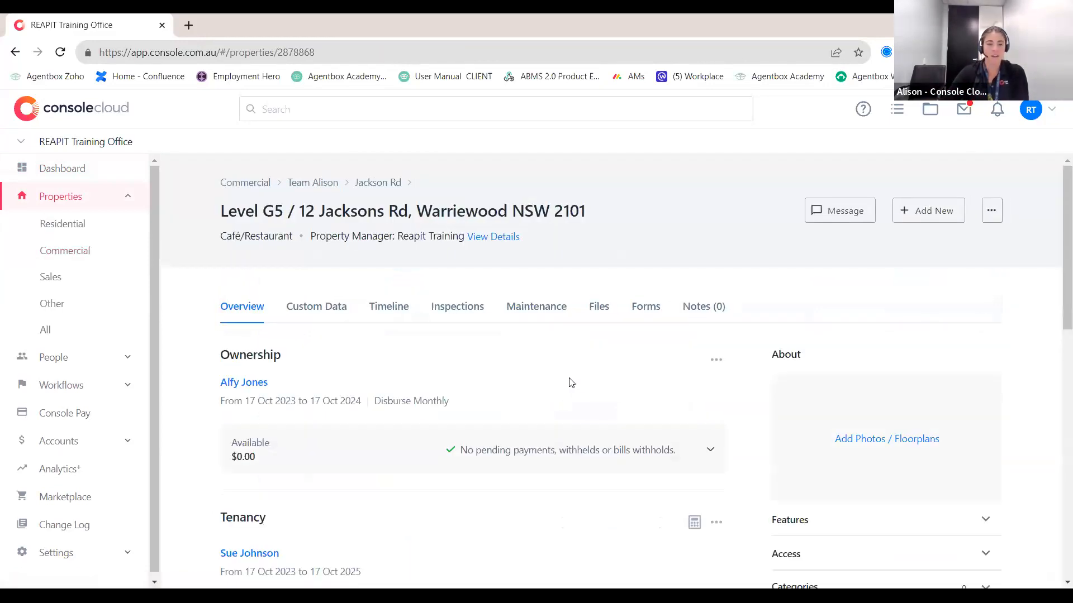
# Step: Start an owner insurance record for the property with policy type Landlord Protection and insurer AAMI
pyautogui.scroll(-1, 584, 382)
pyautogui.scroll(-6, 585, 383)
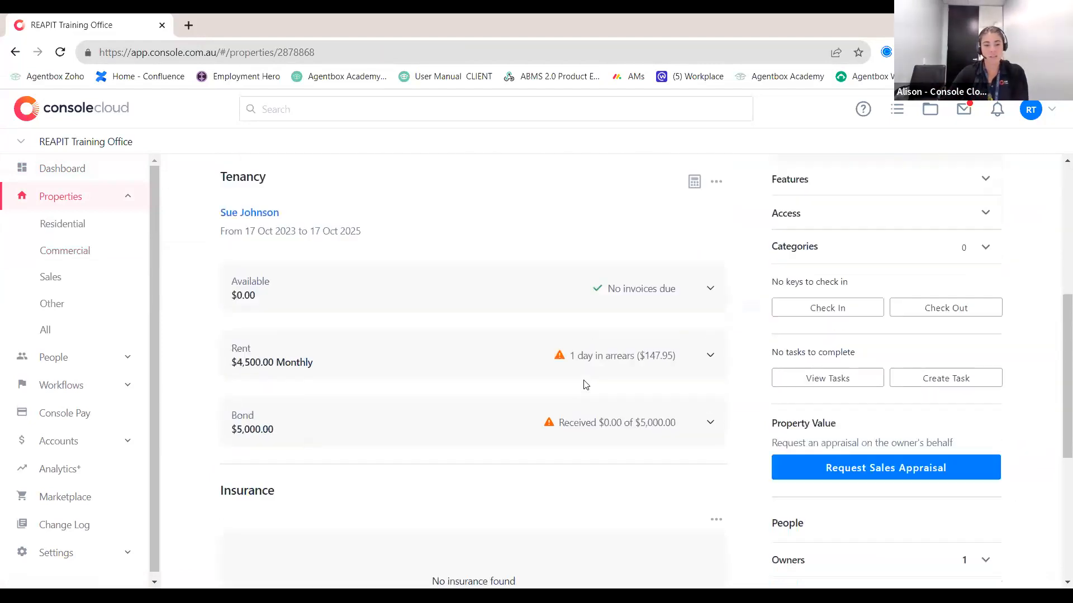
pyautogui.scroll(-1, 585, 386)
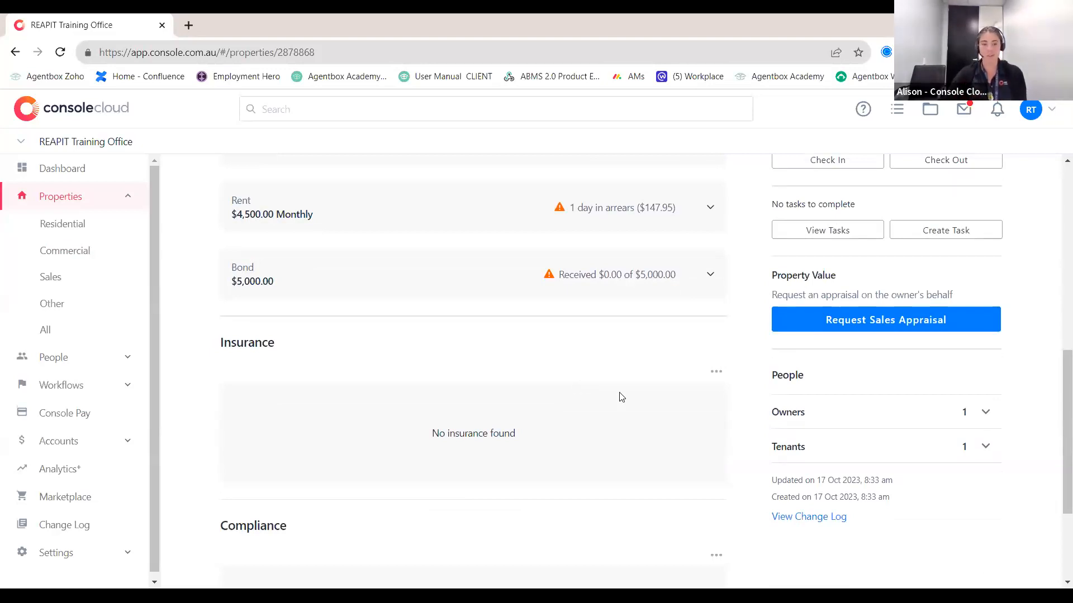
pyautogui.scroll(-1, 402, 333)
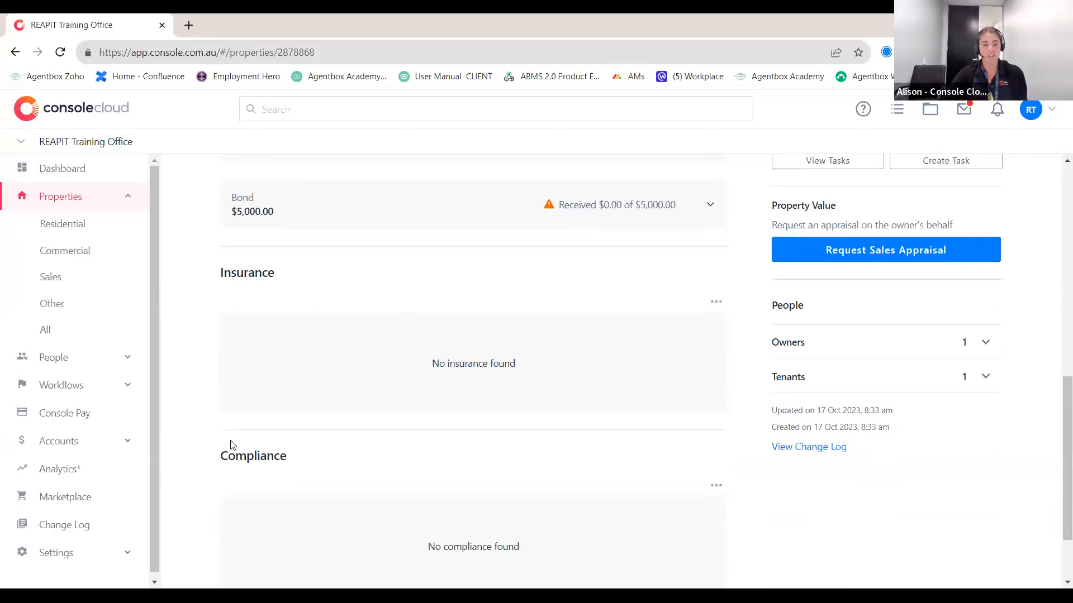
pyautogui.click(715, 303)
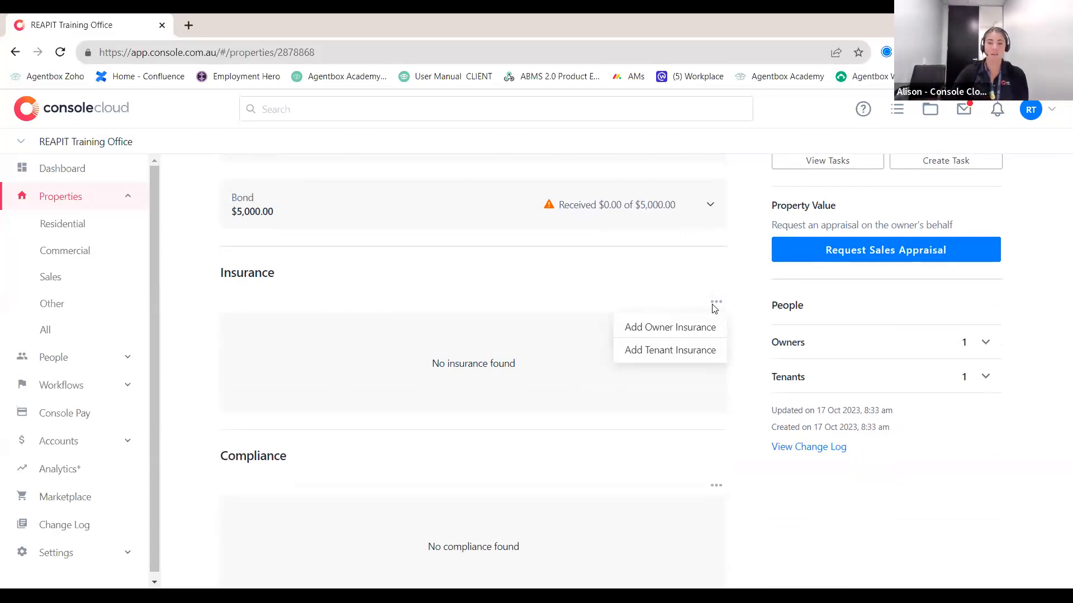
pyautogui.click(666, 329)
pyautogui.click(829, 301)
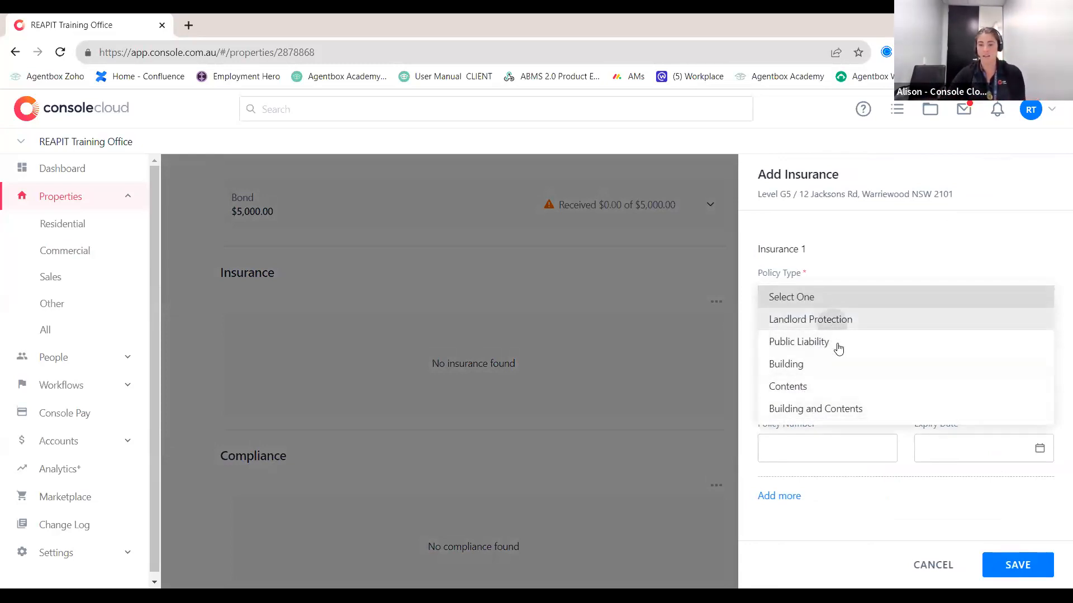
pyautogui.click(831, 324)
pyautogui.click(839, 357)
pyautogui.write('AAMI')
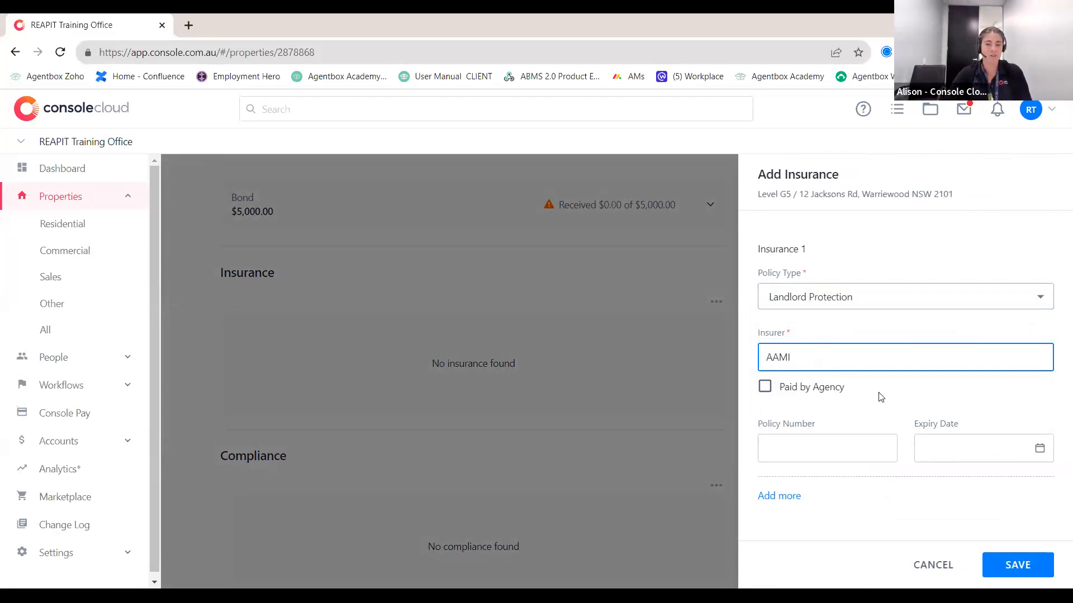
# Step: Enter the policy number and set the insurance expiry date to 17/10/2024
pyautogui.click(854, 450)
pyautogui.write('123456')
pyautogui.click(1034, 446)
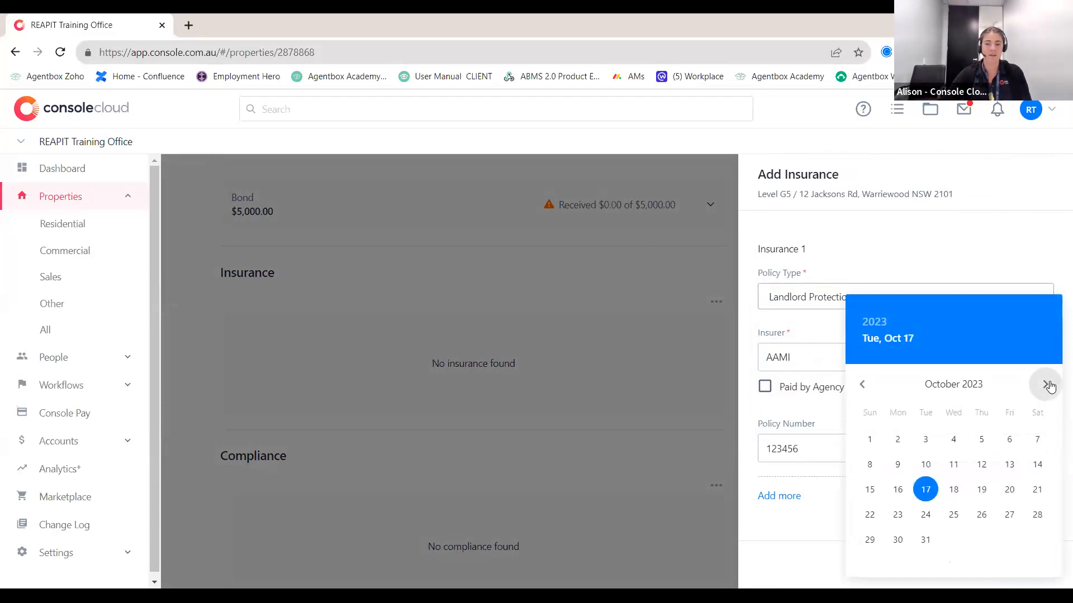
pyautogui.click(925, 489)
pyautogui.press('BackSpace')
pyautogui.write('4')
pyautogui.click(819, 498)
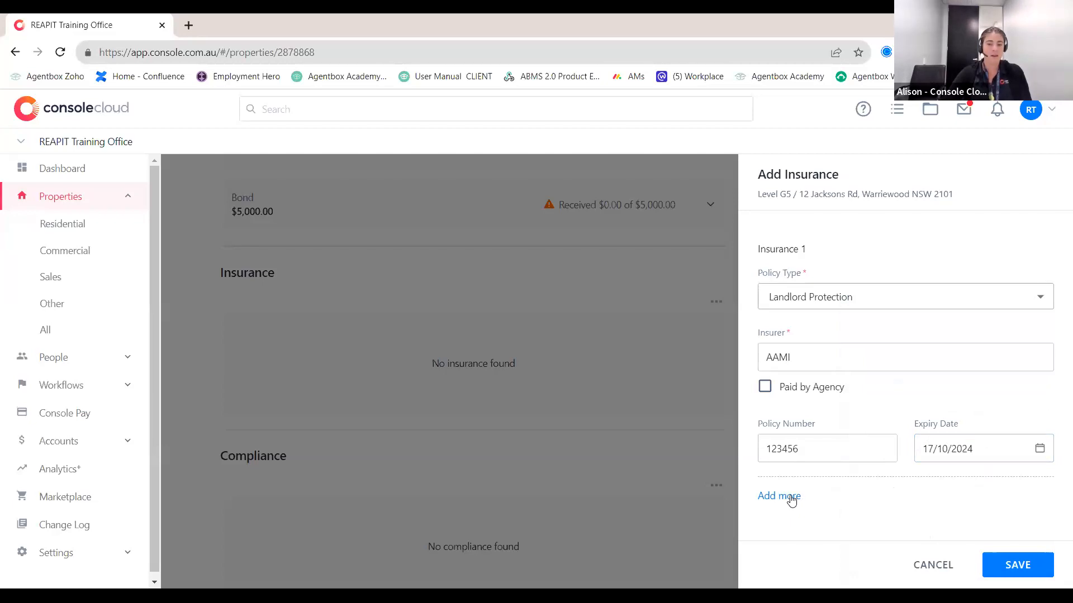
pyautogui.click(791, 498)
pyautogui.click(894, 410)
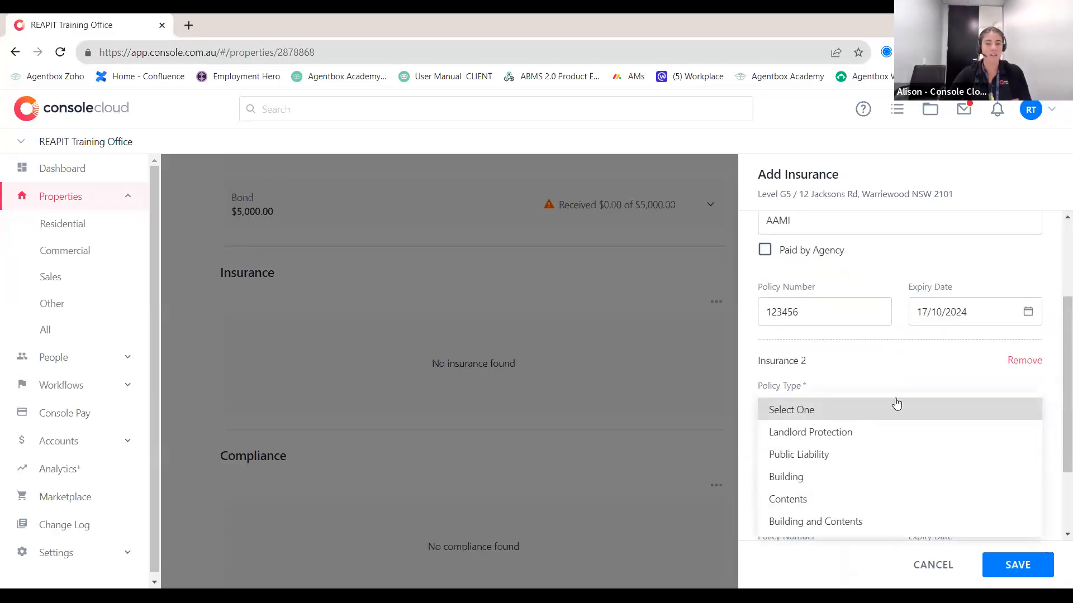
pyautogui.click(919, 377)
pyautogui.click(1025, 362)
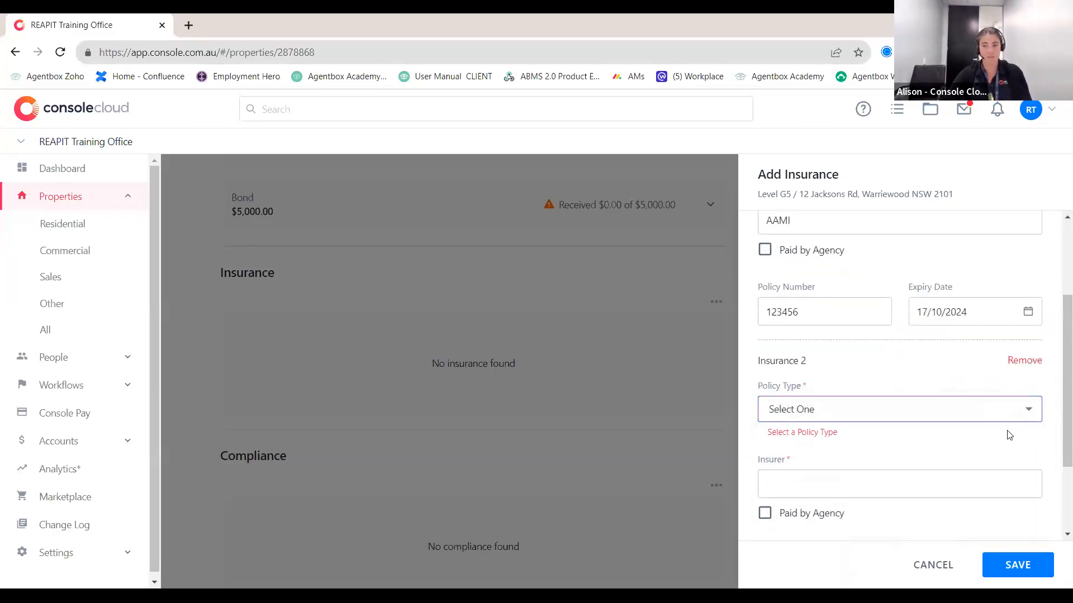
# Step: Save the owner's Landlord Protection insurance record for the property
pyautogui.click(1033, 566)
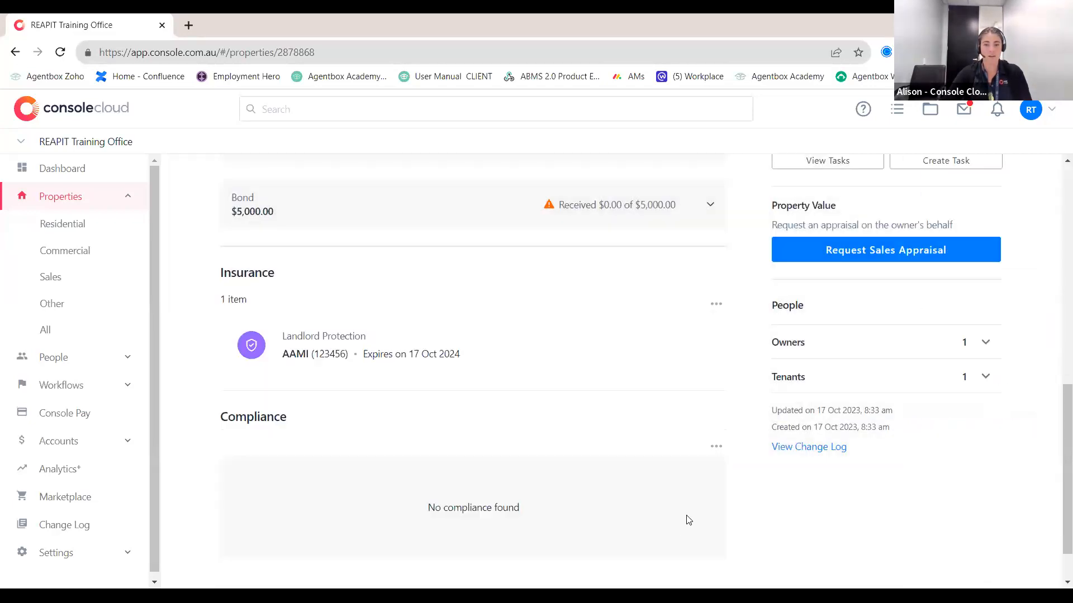
# Step: Start a tenant insurance record for the current tenancy with policy type Professional Indemnity and insurer MCI
pyautogui.click(714, 305)
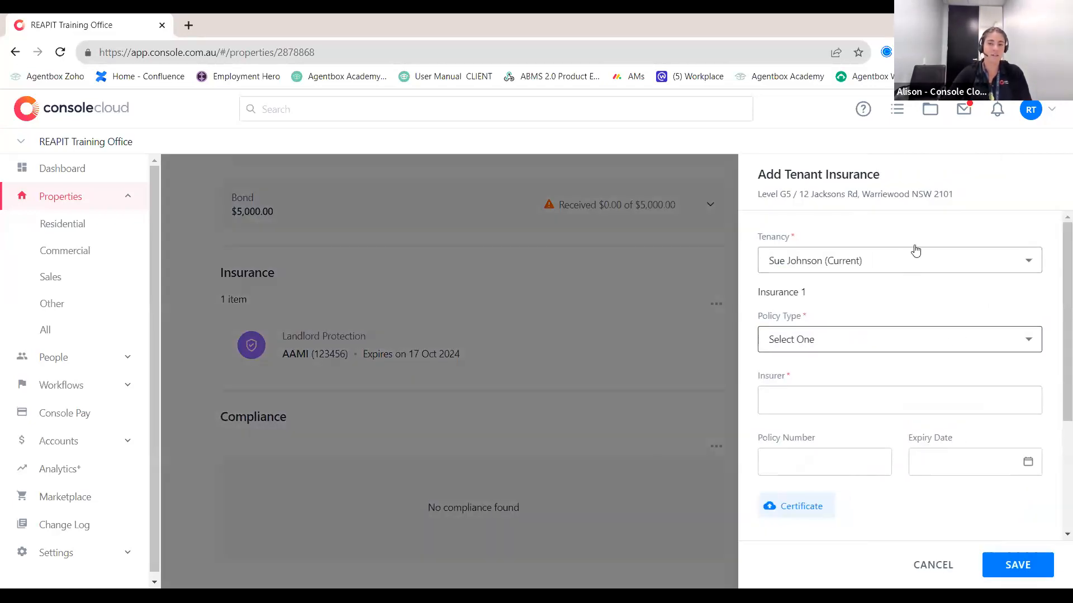
pyautogui.click(888, 340)
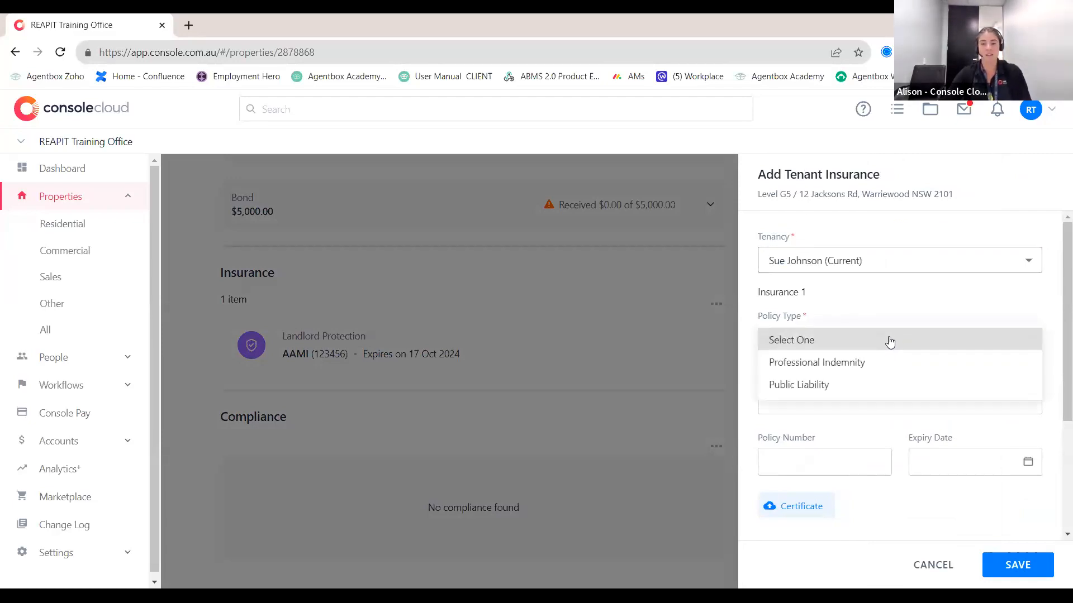
pyautogui.click(832, 364)
pyautogui.click(949, 398)
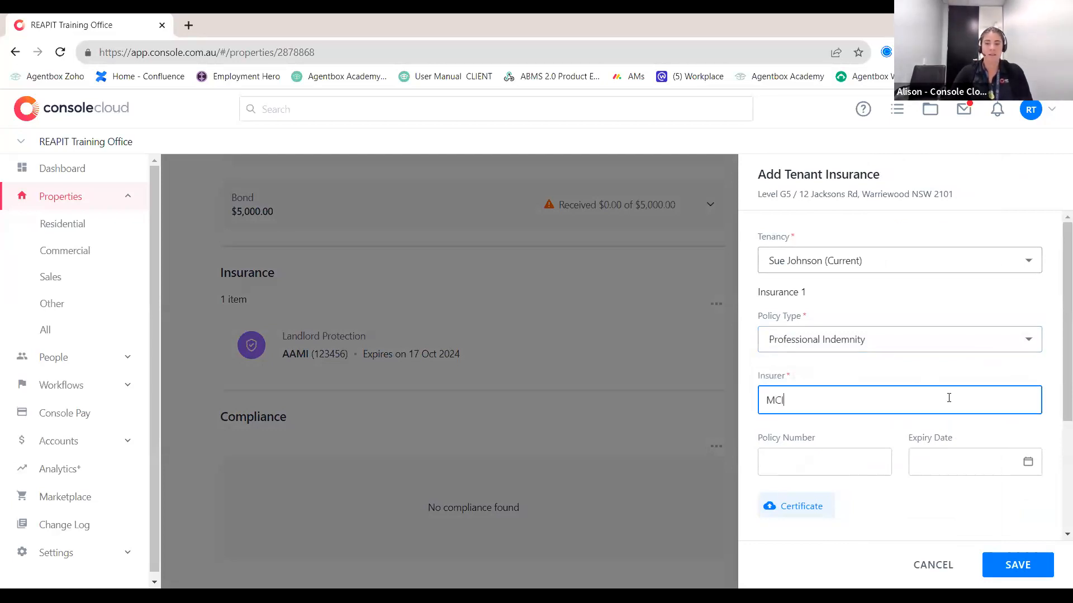
# Step: Enter the tenant insurance policy number, set the expiry date to 25/10/2024 and save the record
pyautogui.click(833, 462)
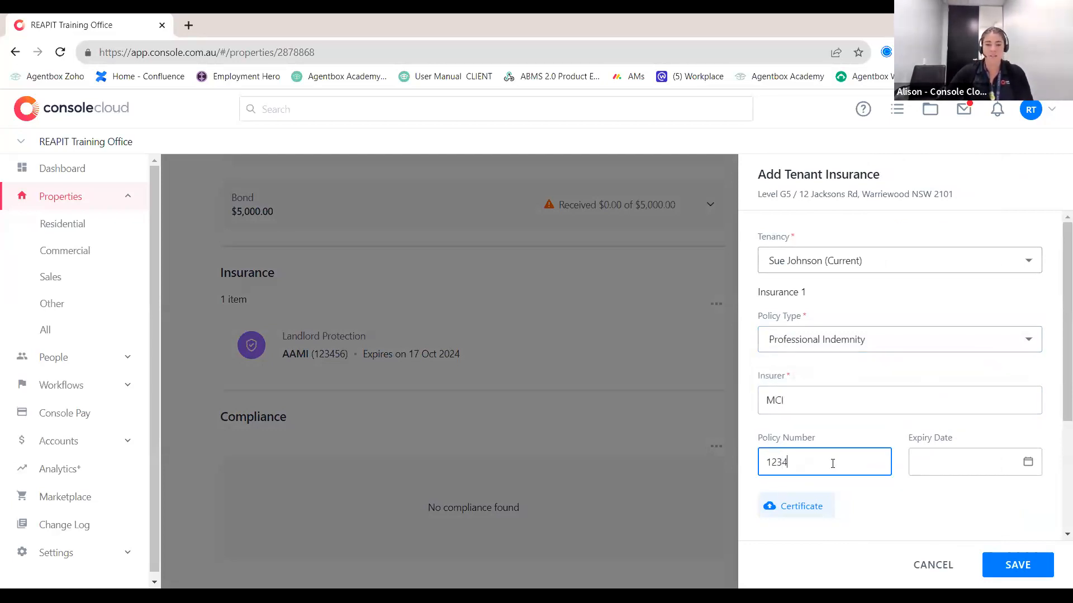
pyautogui.click(964, 466)
pyautogui.write('25/__/____')
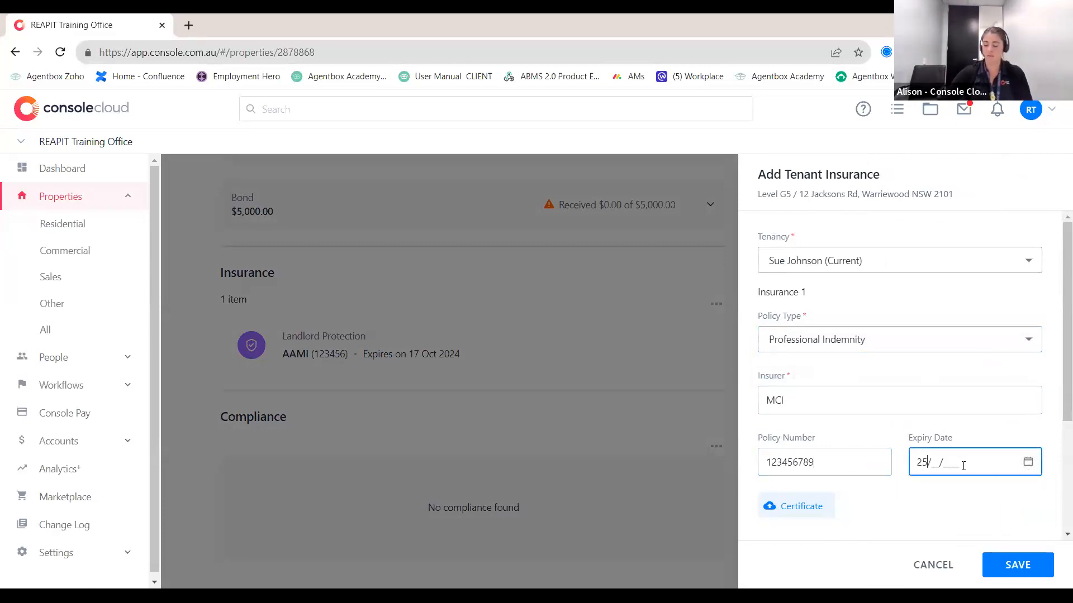
pyautogui.write('102023')
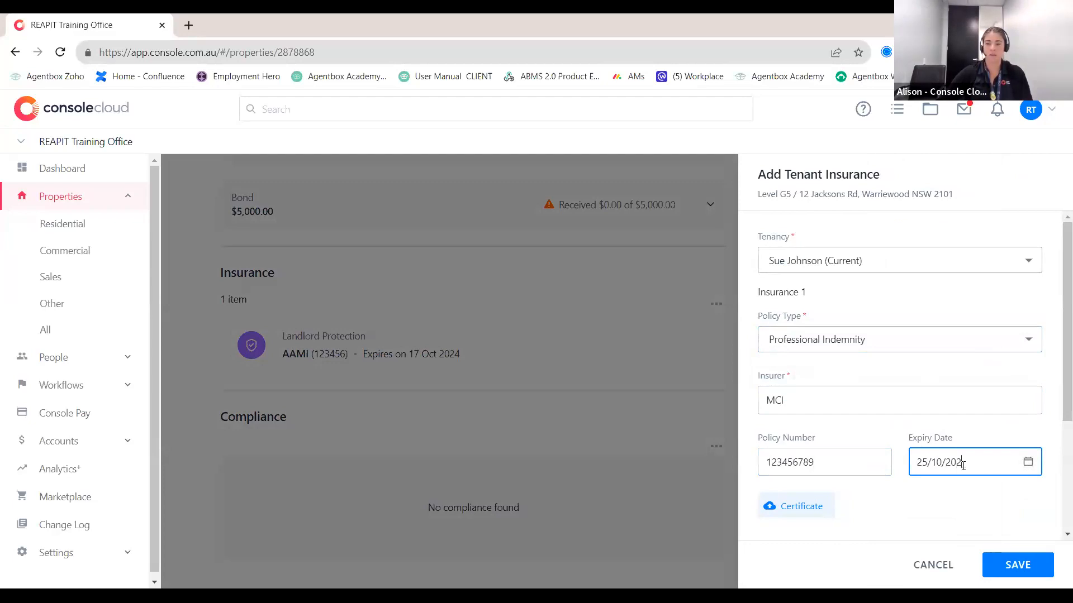
pyautogui.write('4')
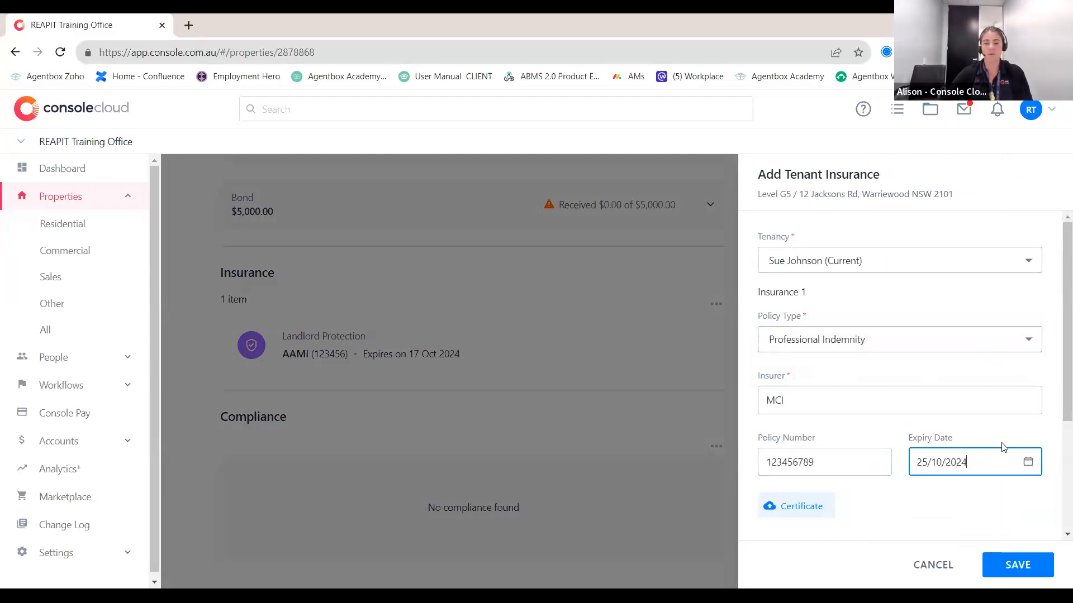
pyautogui.scroll(-3, 898, 459)
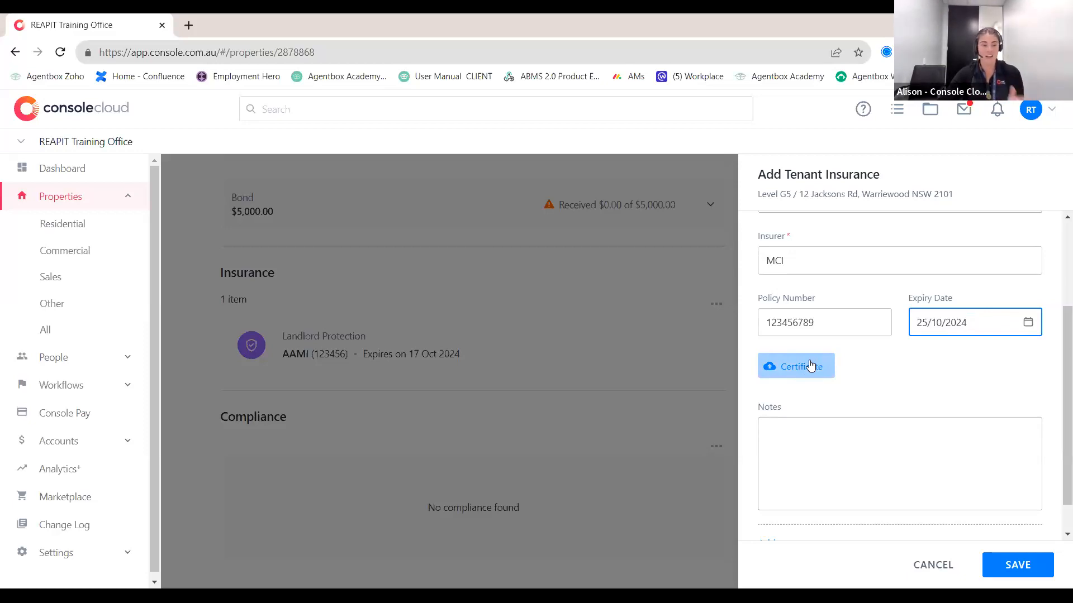
pyautogui.click(1017, 563)
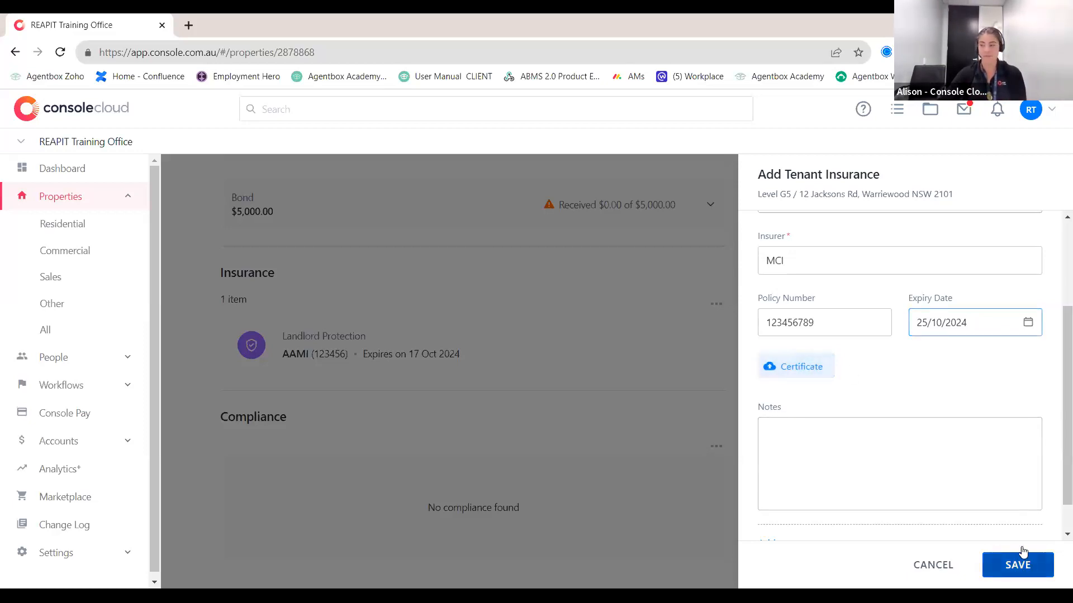
# Step: Start an owner compliance record for the property with item Essential Safety Management, assigned to Owner
pyautogui.scroll(-1, 623, 437)
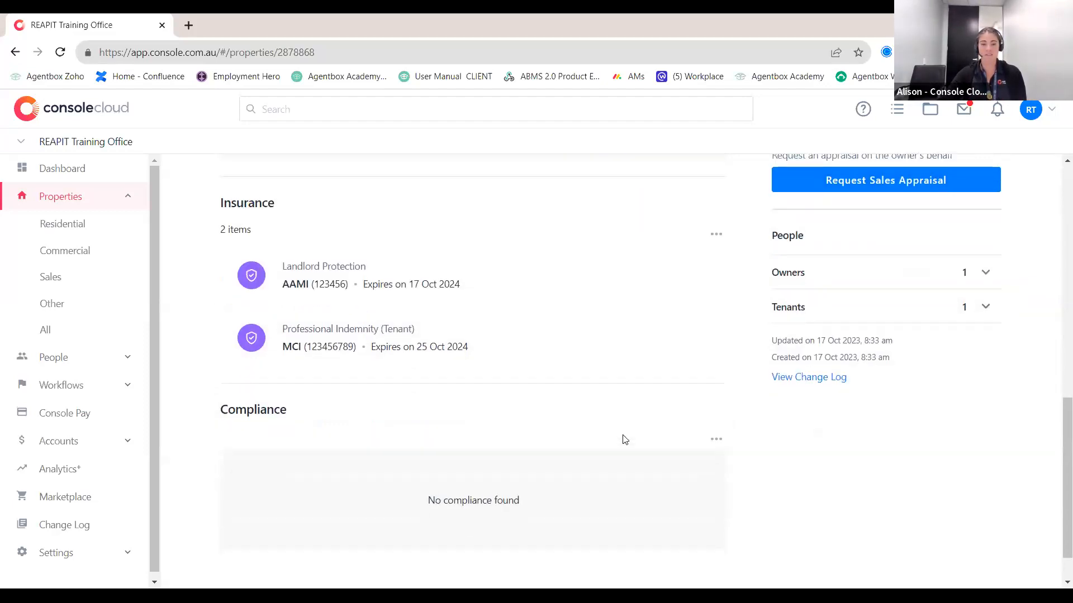
pyautogui.click(715, 438)
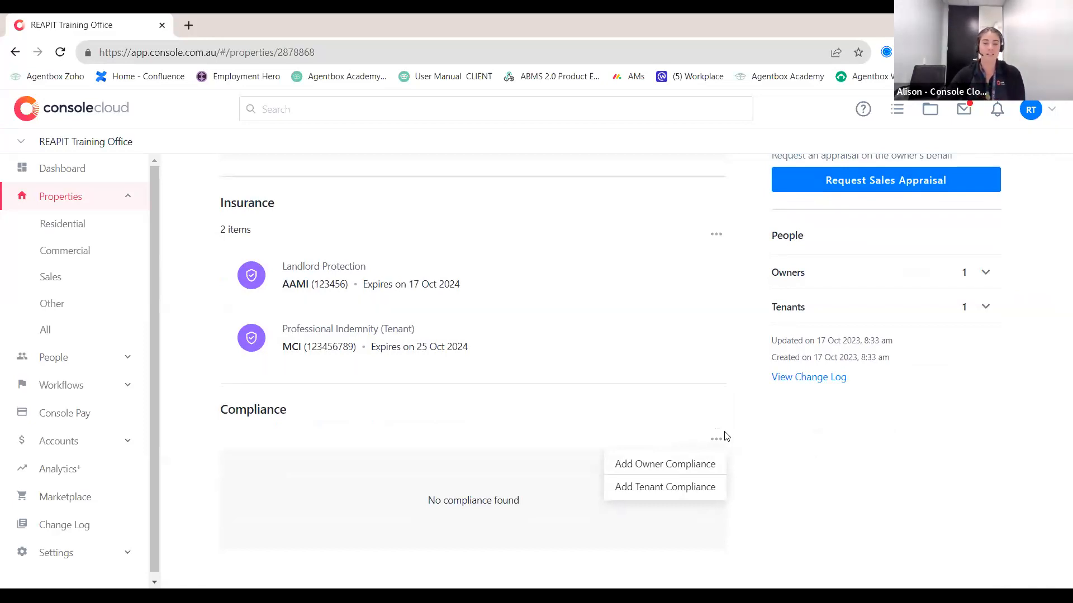
pyautogui.click(674, 462)
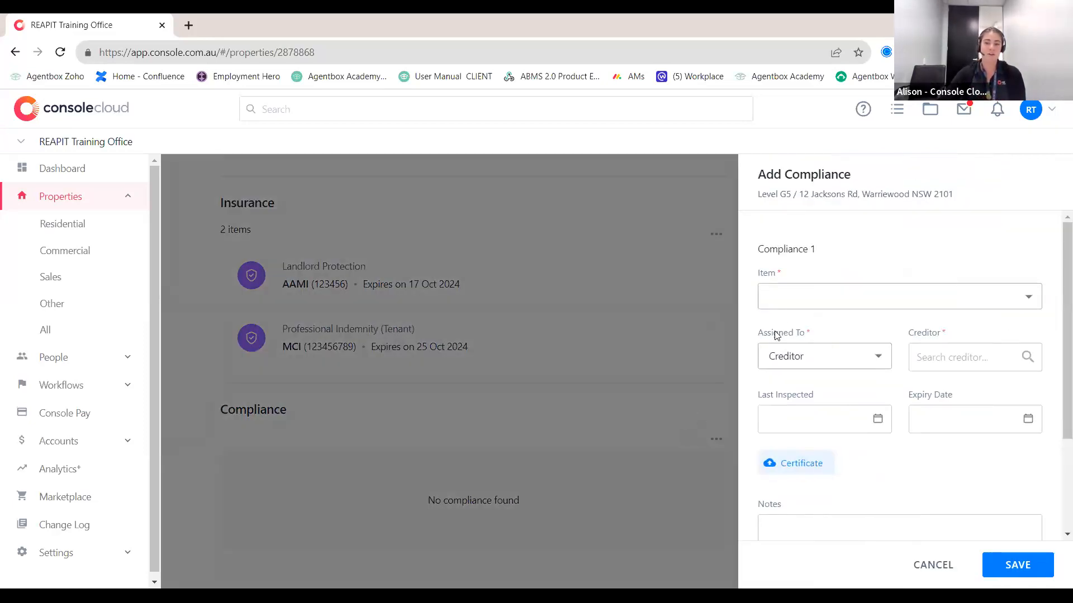
pyautogui.click(820, 307)
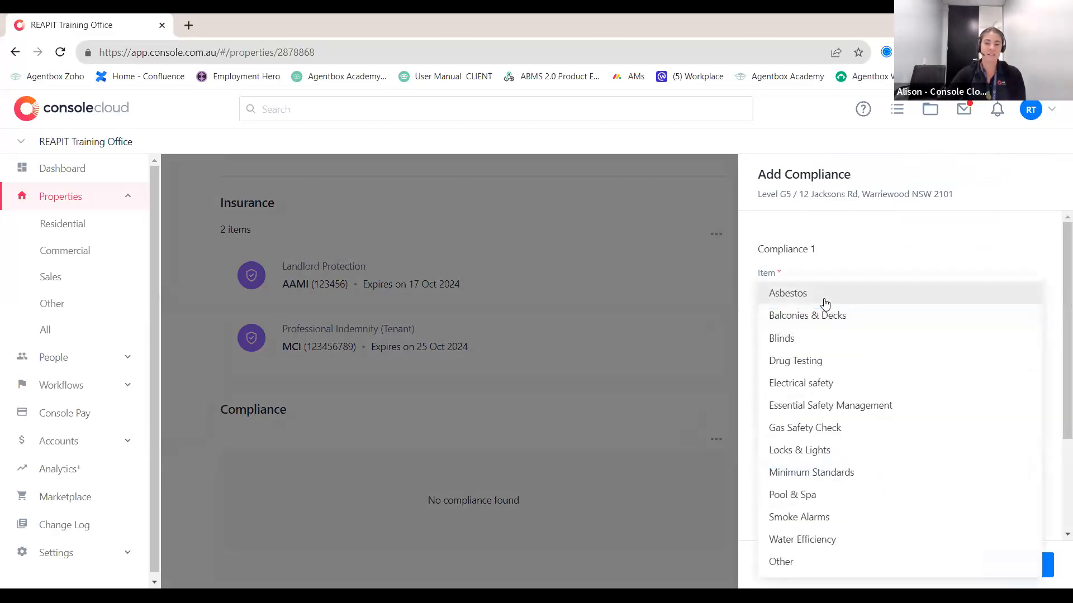
pyautogui.click(819, 406)
pyautogui.click(959, 360)
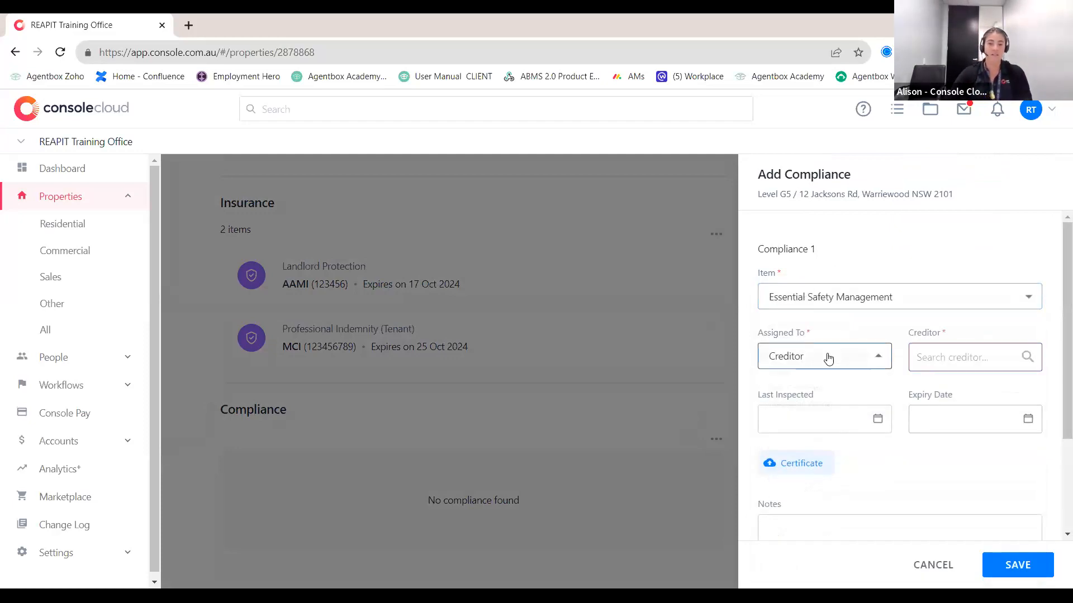
pyautogui.click(823, 357)
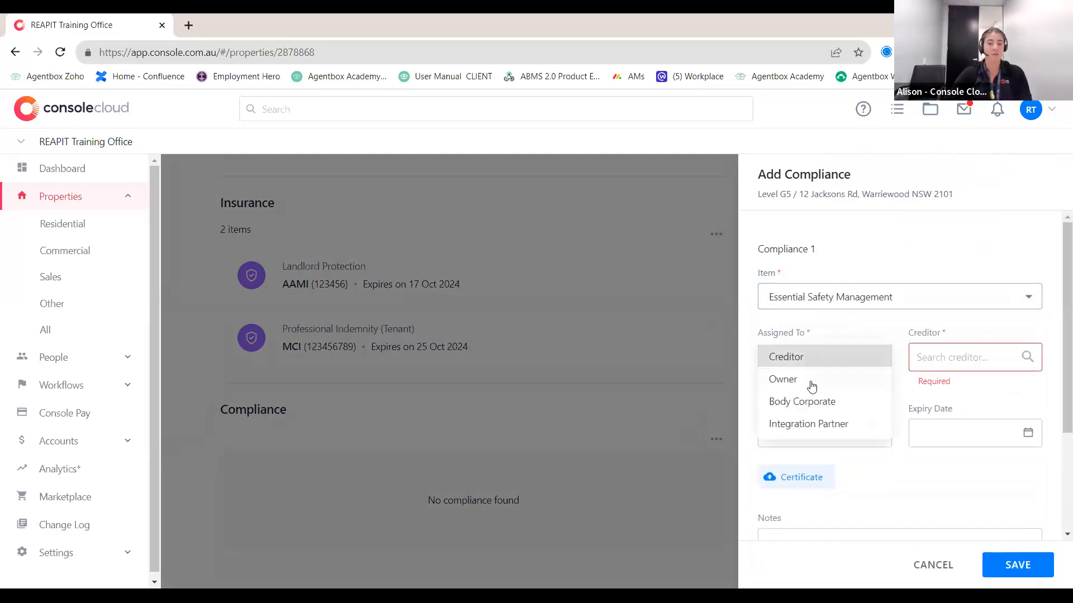
pyautogui.click(842, 381)
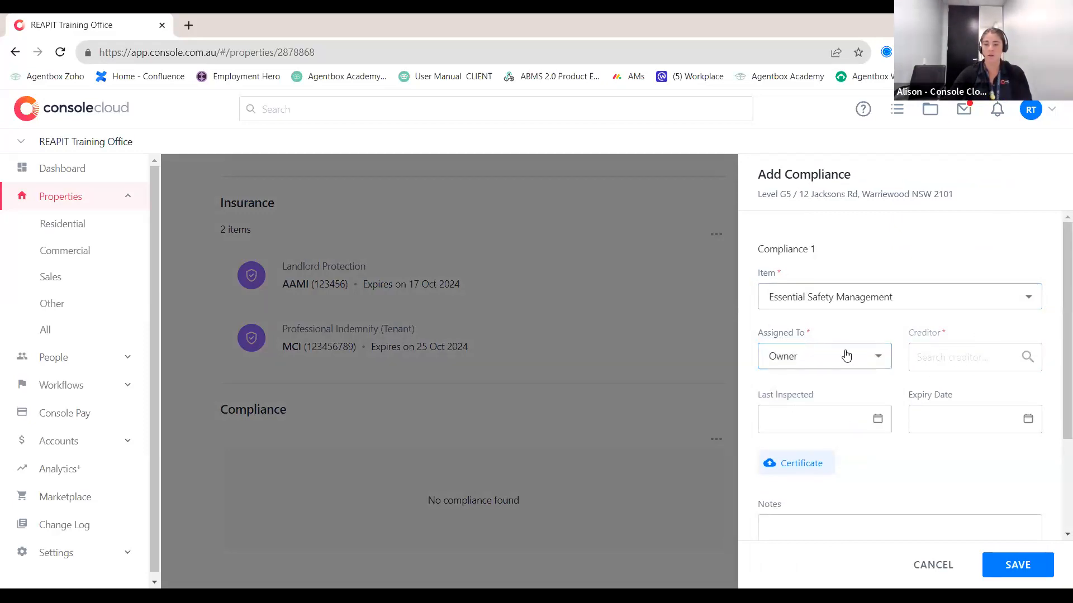
# Step: Set the compliance record's last inspected date to 03/10/2023 and expiry date to 03/10/2024, and save it
pyautogui.click(821, 414)
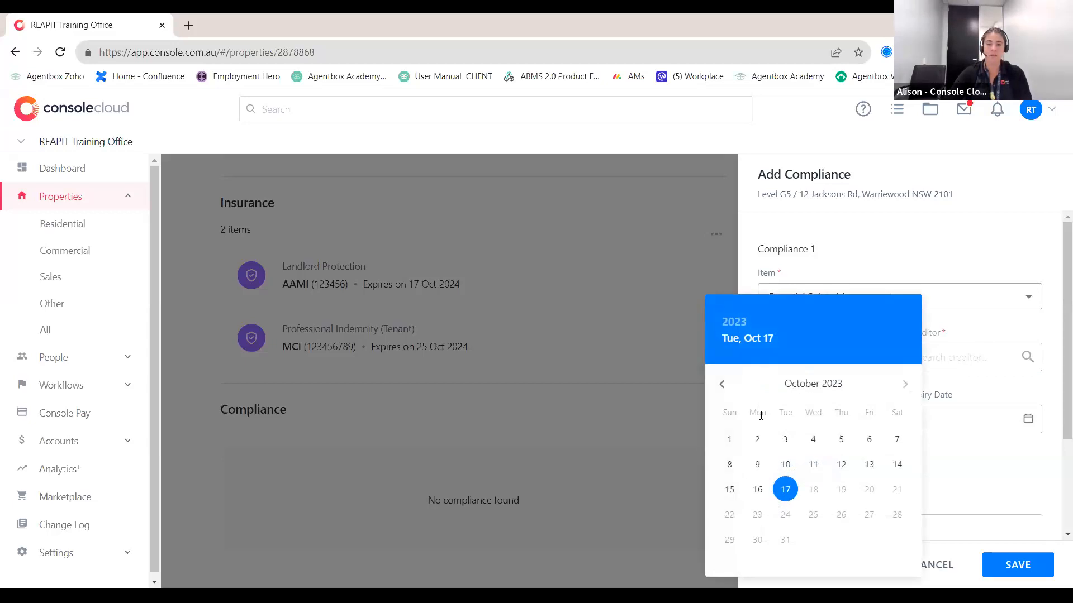
pyautogui.click(785, 440)
pyautogui.click(1024, 414)
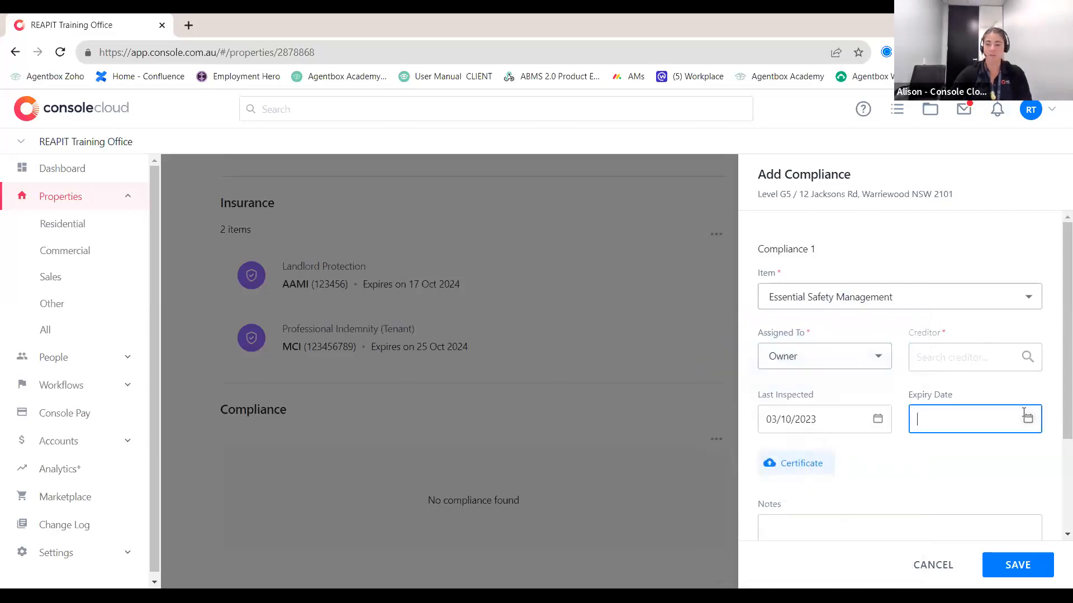
pyautogui.write('03/10/2024')
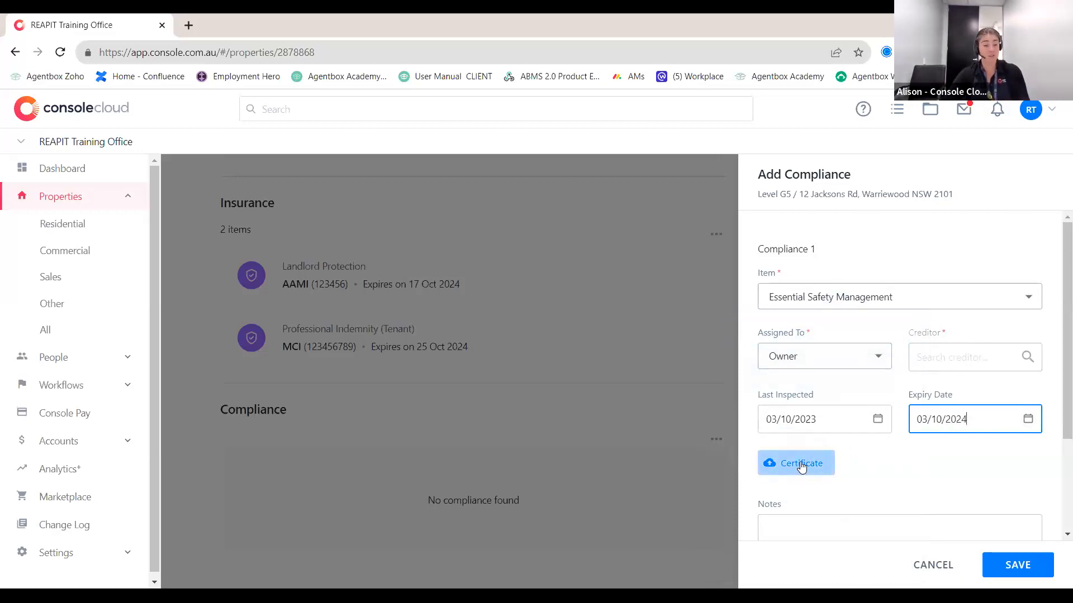
pyautogui.scroll(-3, 810, 466)
pyautogui.click(1017, 565)
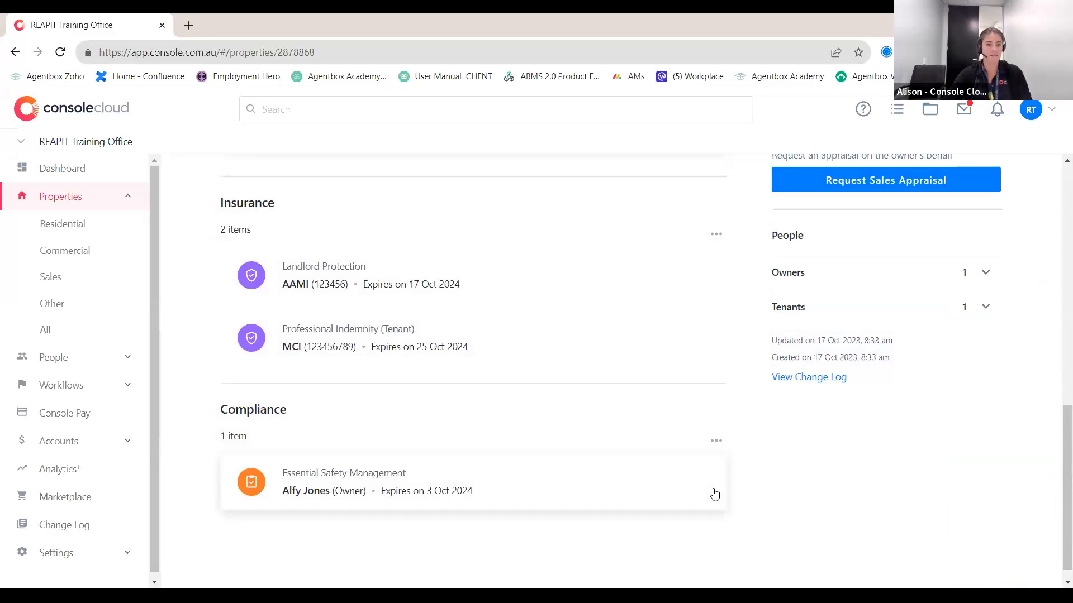
# Step: Start a tenant compliance record for the current tenancy with the item Fire Safety
pyautogui.click(716, 440)
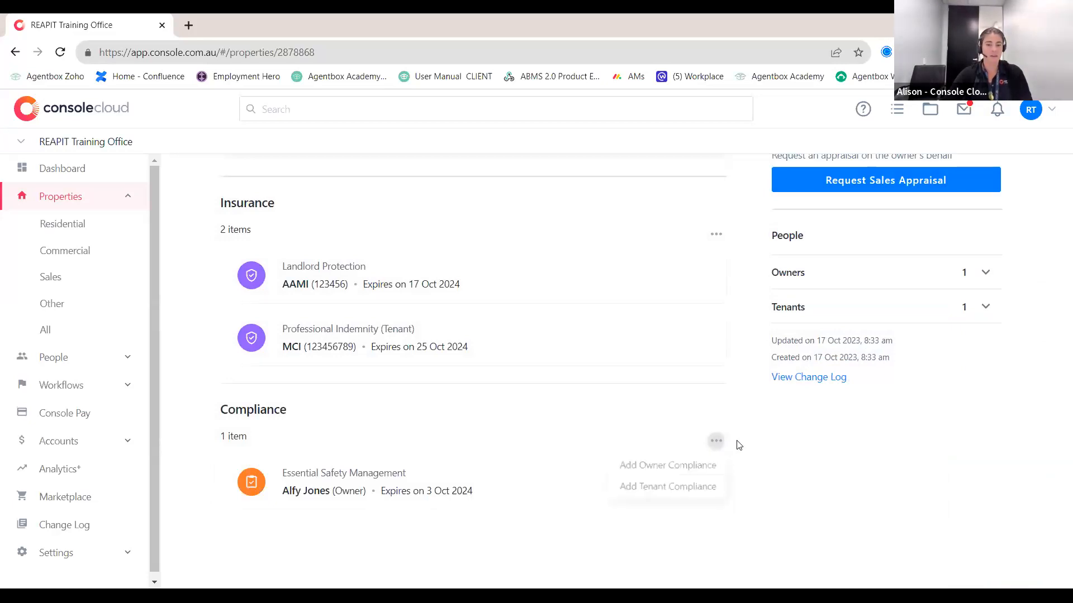
pyautogui.click(669, 489)
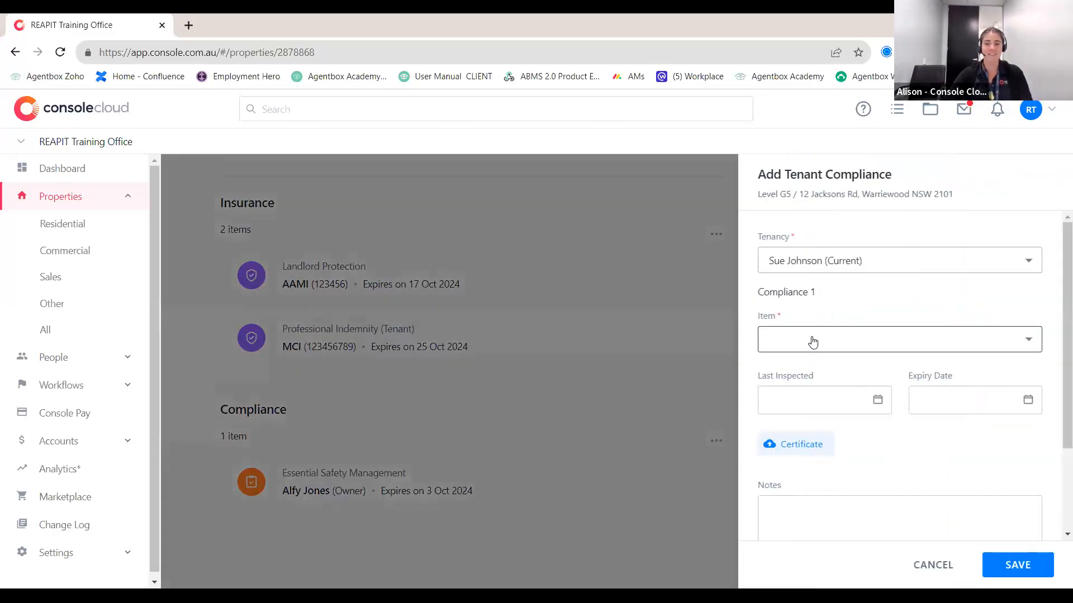
pyautogui.click(863, 337)
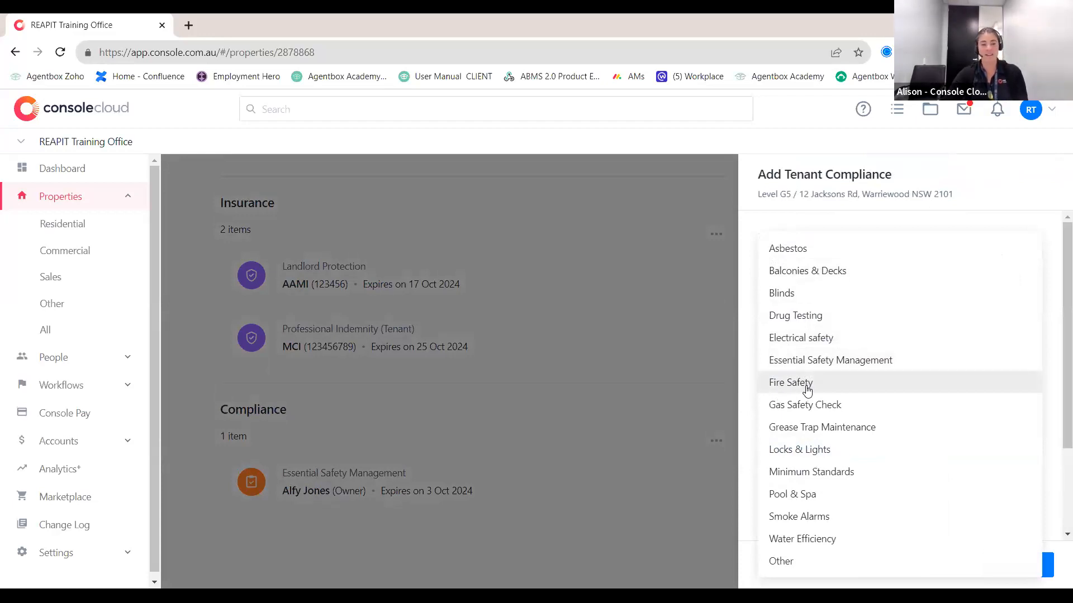
pyautogui.click(807, 388)
# Step: Set the Fire Safety record's last inspected date to 10/10/2023 and expiry date to 10/10/2024, and save it
pyautogui.click(875, 401)
pyautogui.click(783, 462)
pyautogui.click(961, 403)
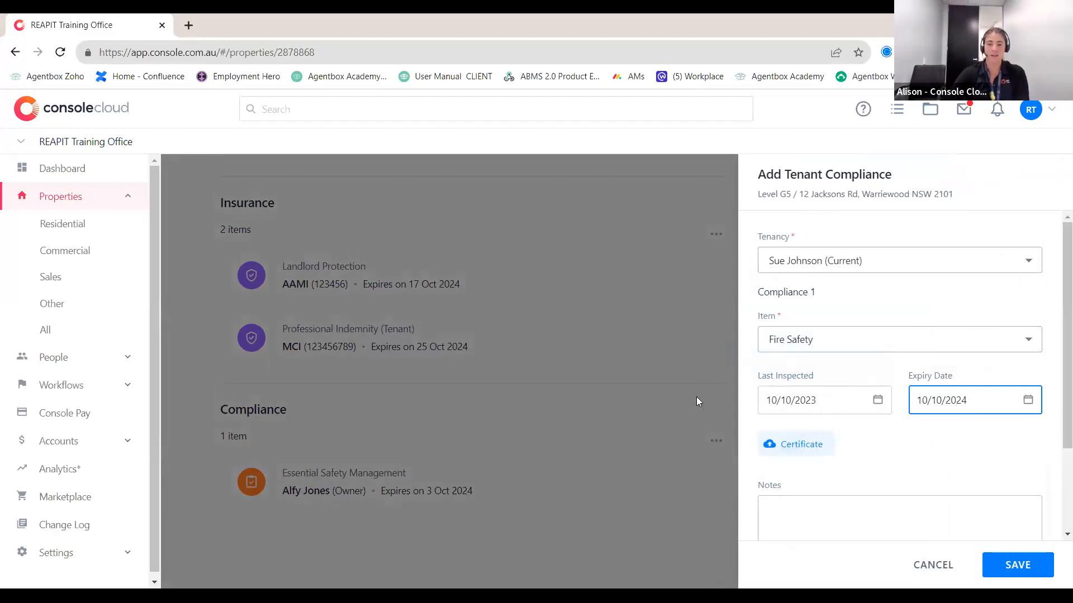
pyautogui.click(1017, 565)
# Step: Review the Essential Safety Management compliance record and its available actions, and check the options for adding compliance
pyautogui.scroll(-2, 709, 464)
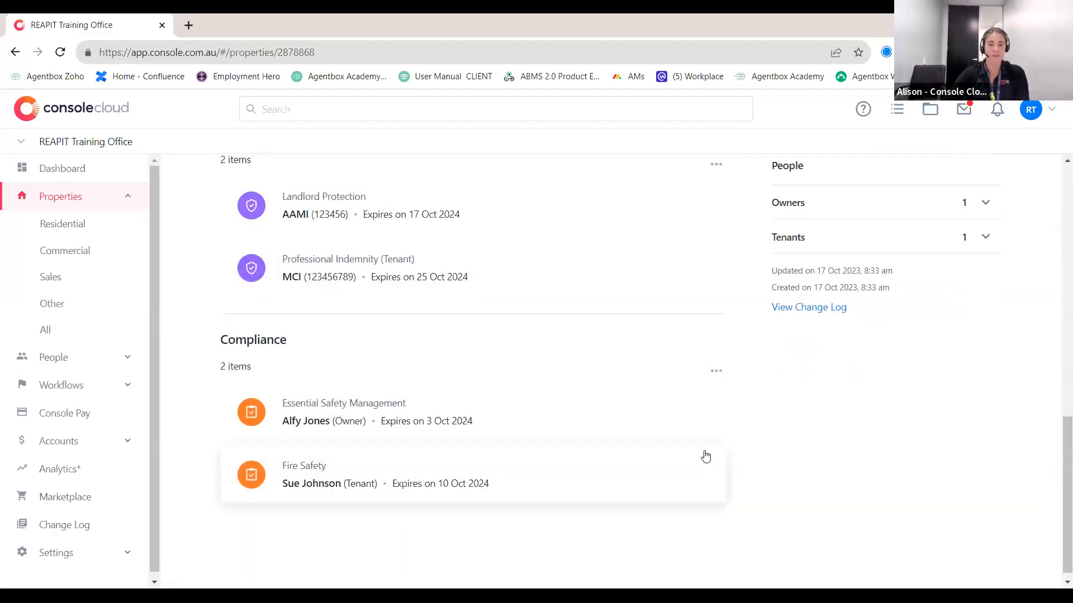
pyautogui.click(427, 402)
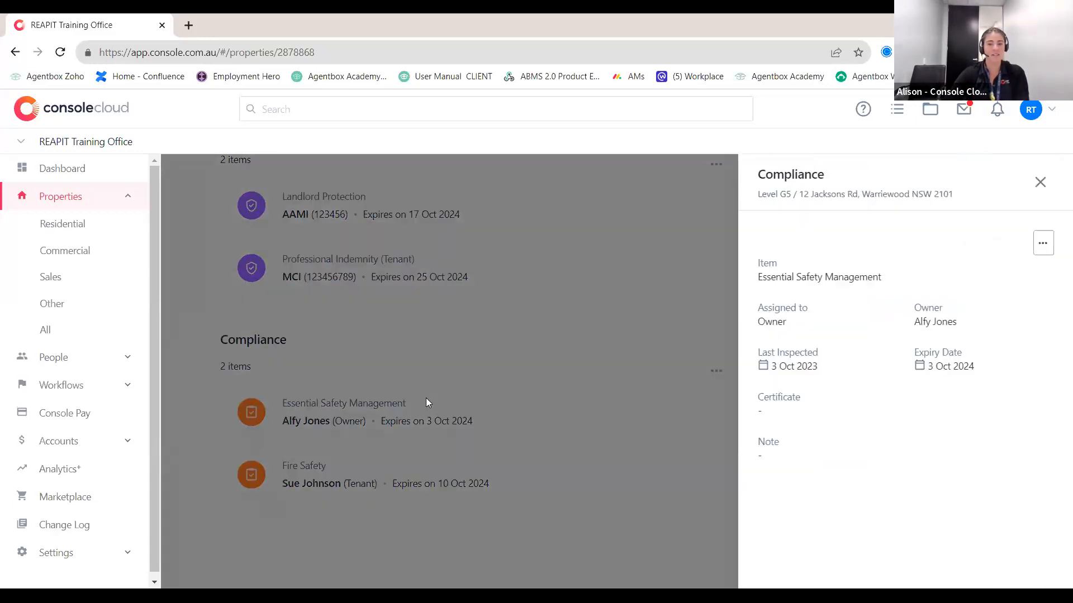
pyautogui.click(1037, 252)
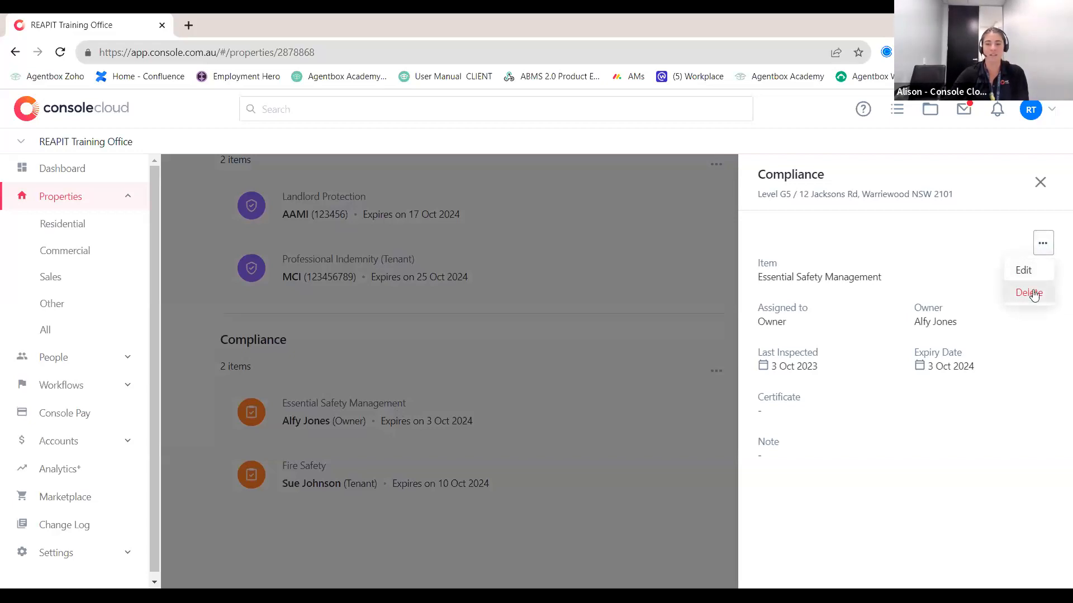
pyautogui.click(1035, 189)
pyautogui.click(1039, 183)
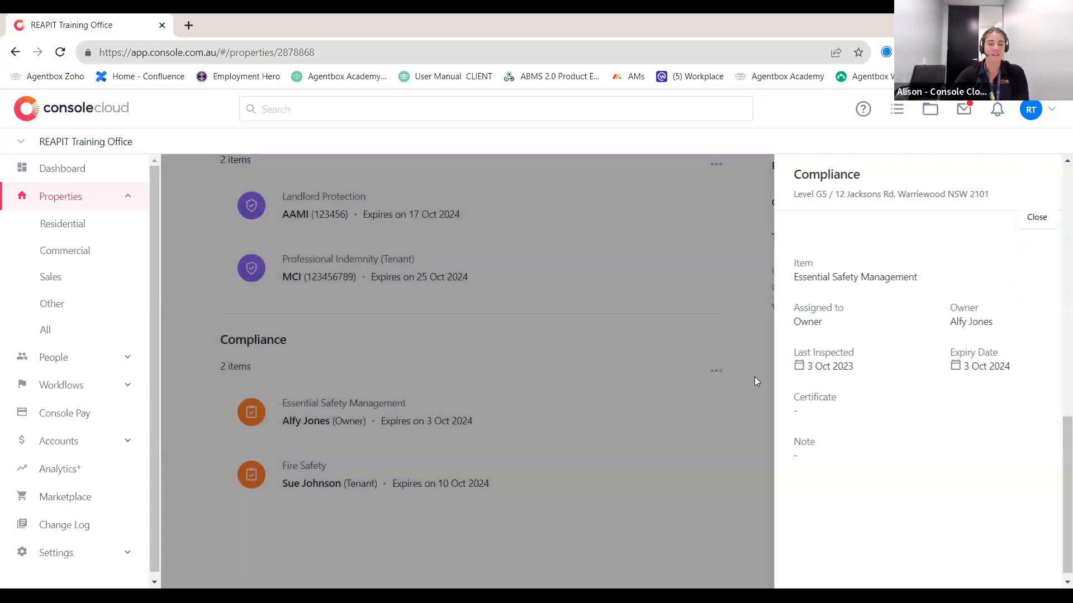
pyautogui.click(716, 371)
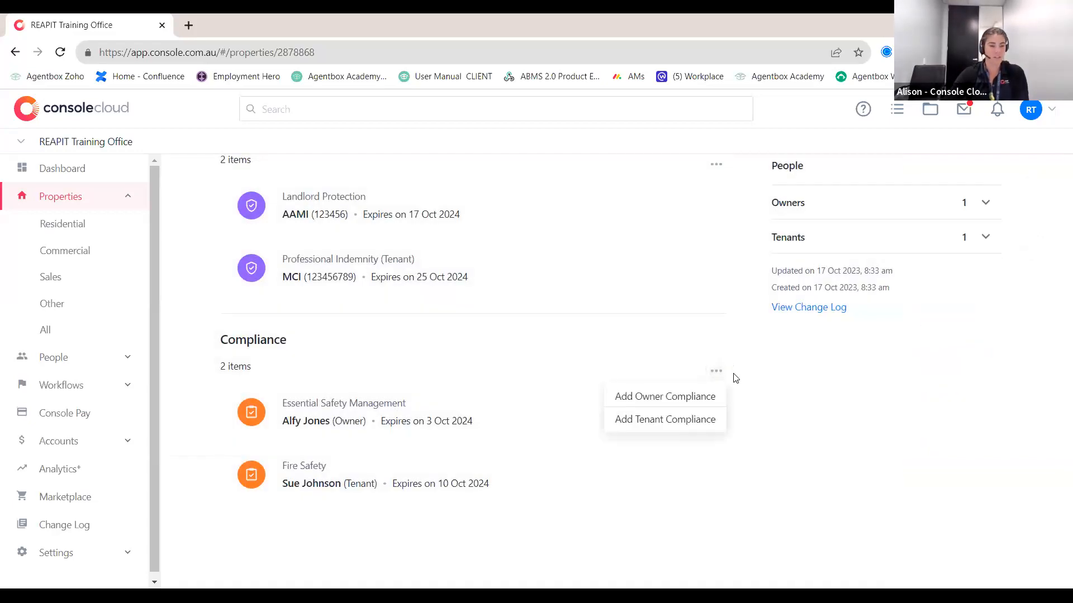
pyautogui.click(743, 405)
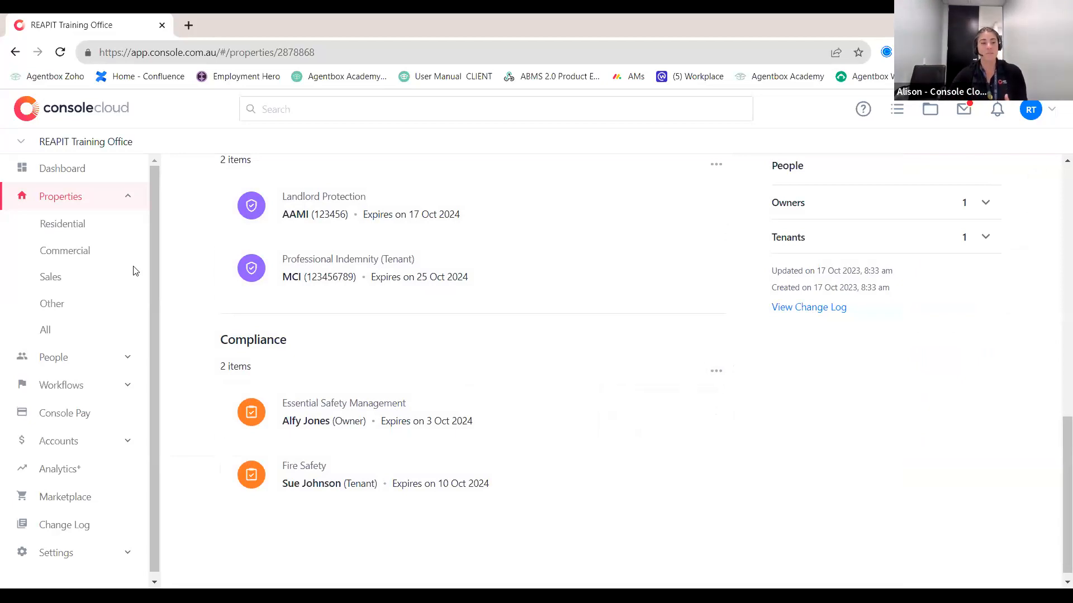
# Step: Show the list of commercial properties with its workflows
pyautogui.click(61, 251)
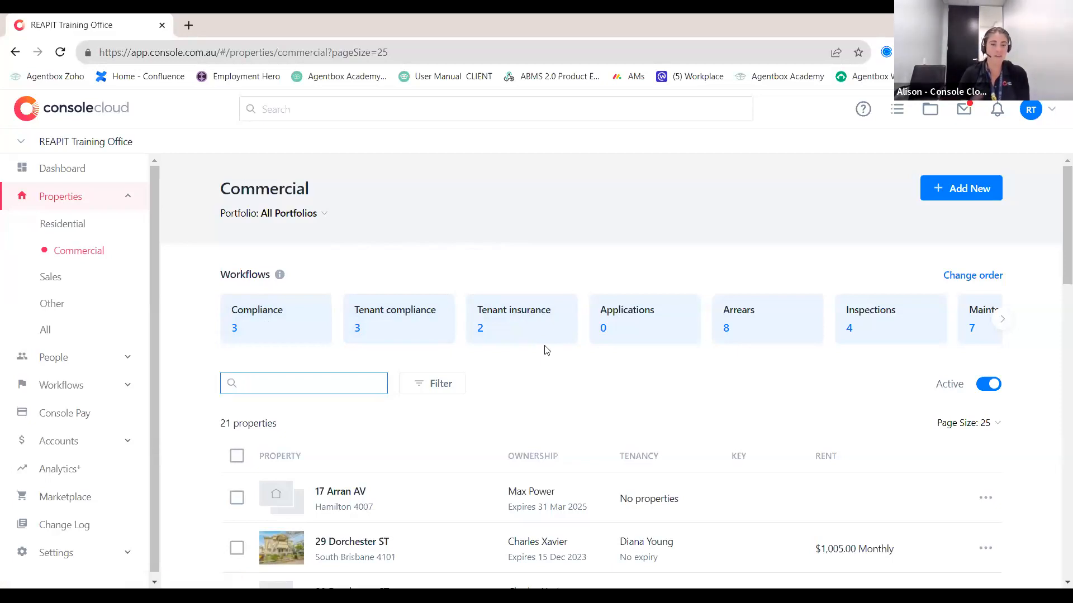
# Step: Filter the commercial tenant compliance list to items due in 120 days
pyautogui.click(385, 317)
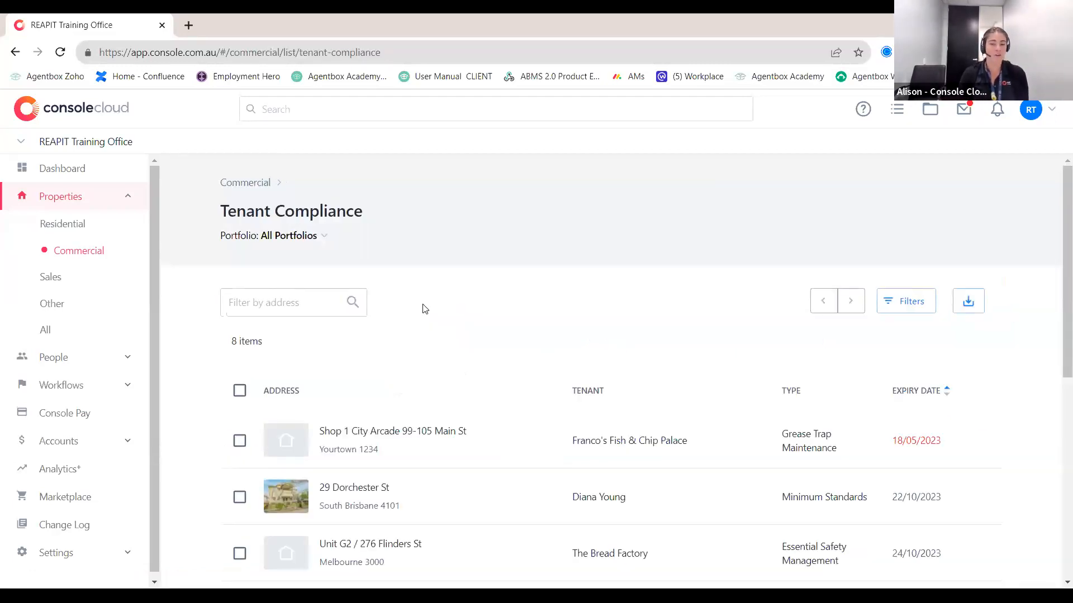
pyautogui.click(900, 302)
pyautogui.click(900, 249)
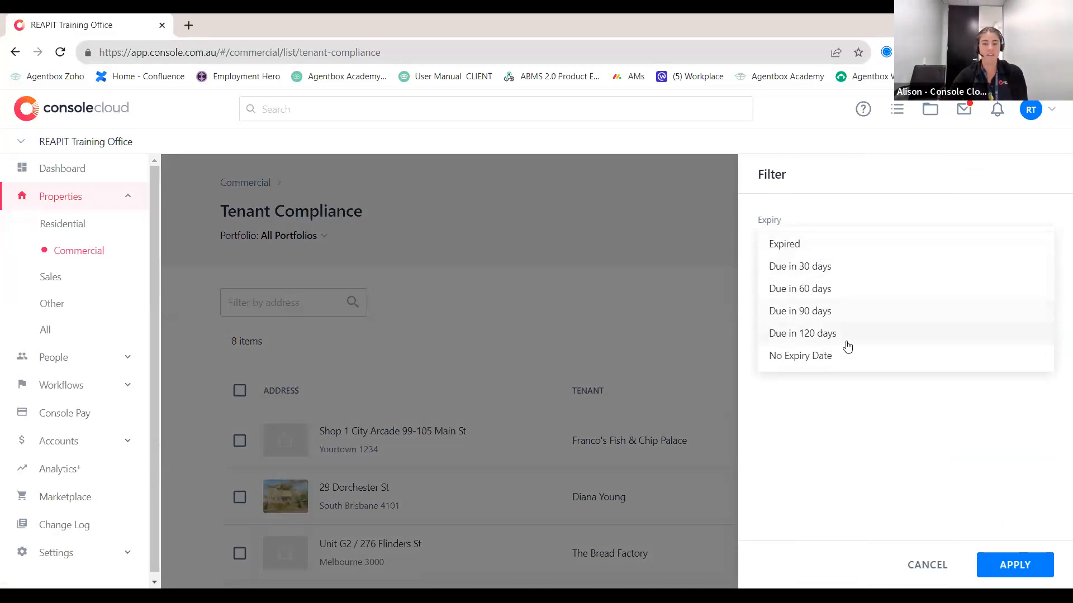
pyautogui.click(830, 334)
pyautogui.click(1013, 567)
pyautogui.scroll(-2, 679, 348)
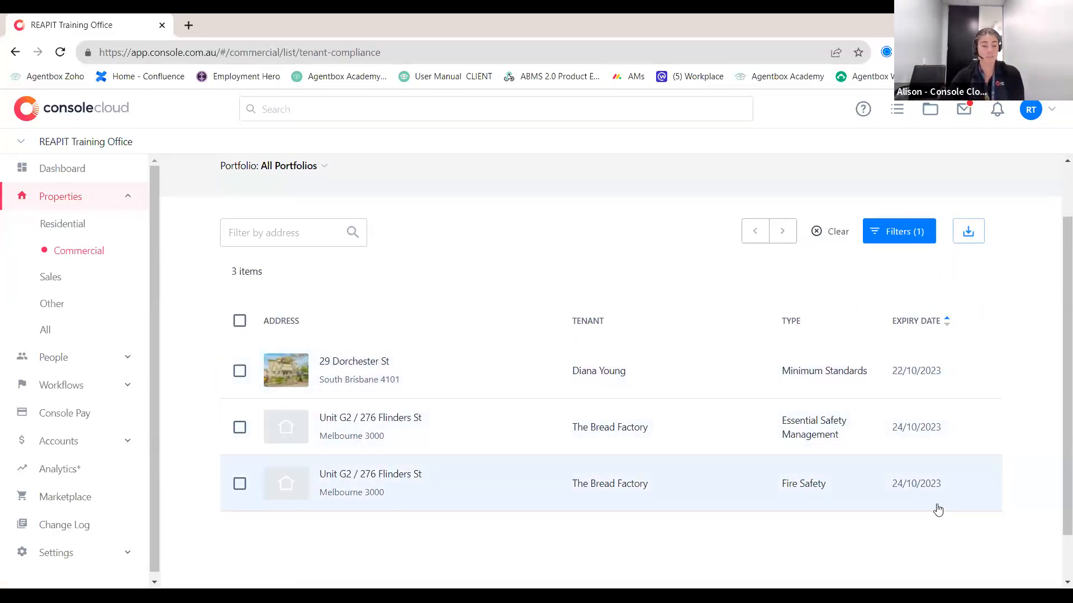
pyautogui.scroll(2, 927, 503)
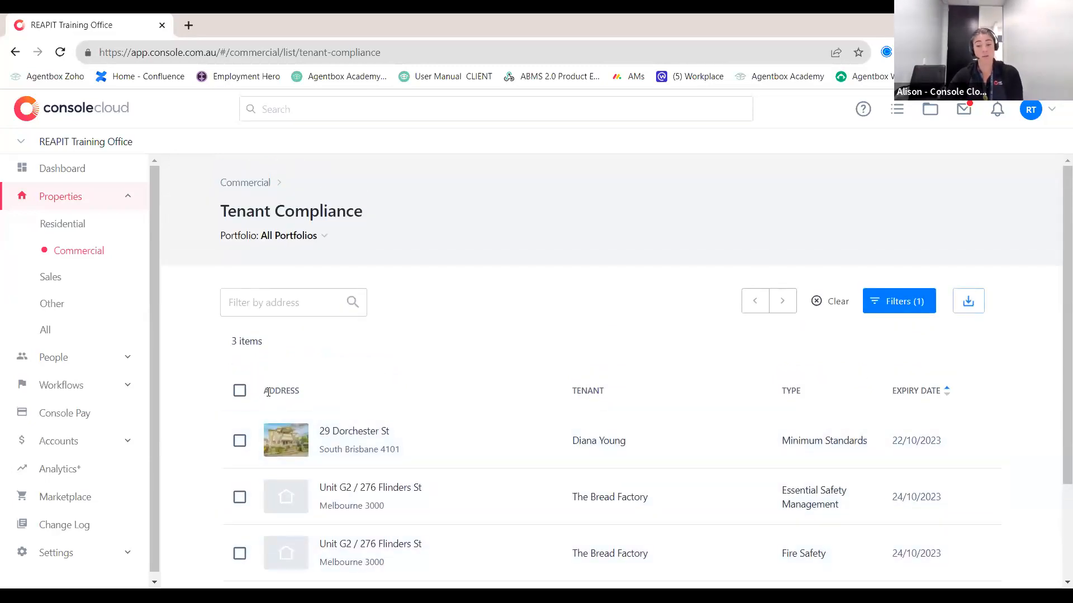
# Step: Email the tenants of all listed compliance items using the "Commercial tenant compliance expiry reminder" template
pyautogui.click(240, 392)
pyautogui.scroll(-2, 558, 436)
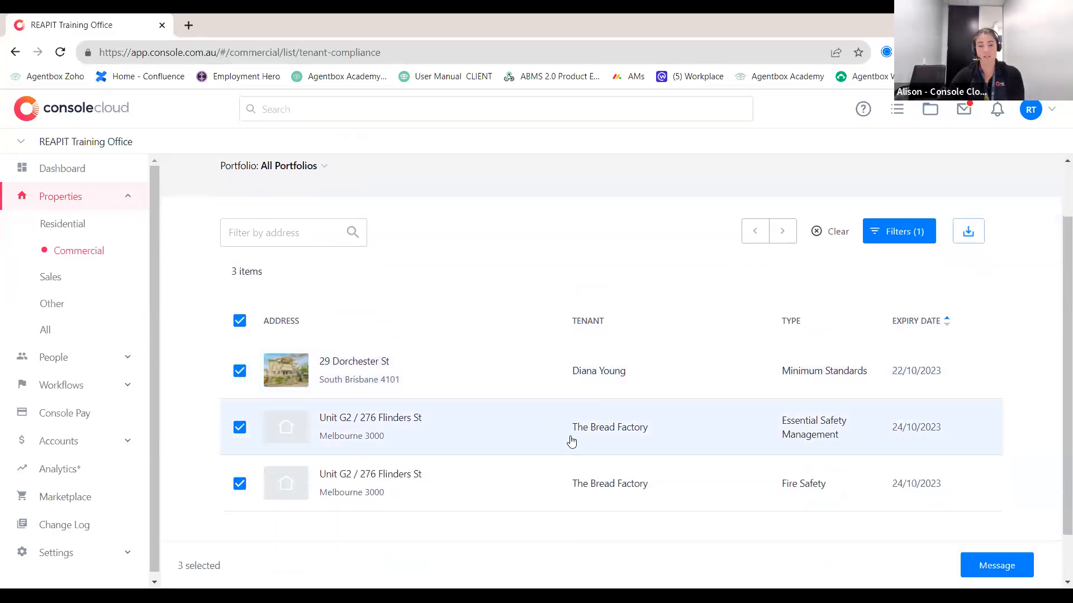
pyautogui.click(1017, 574)
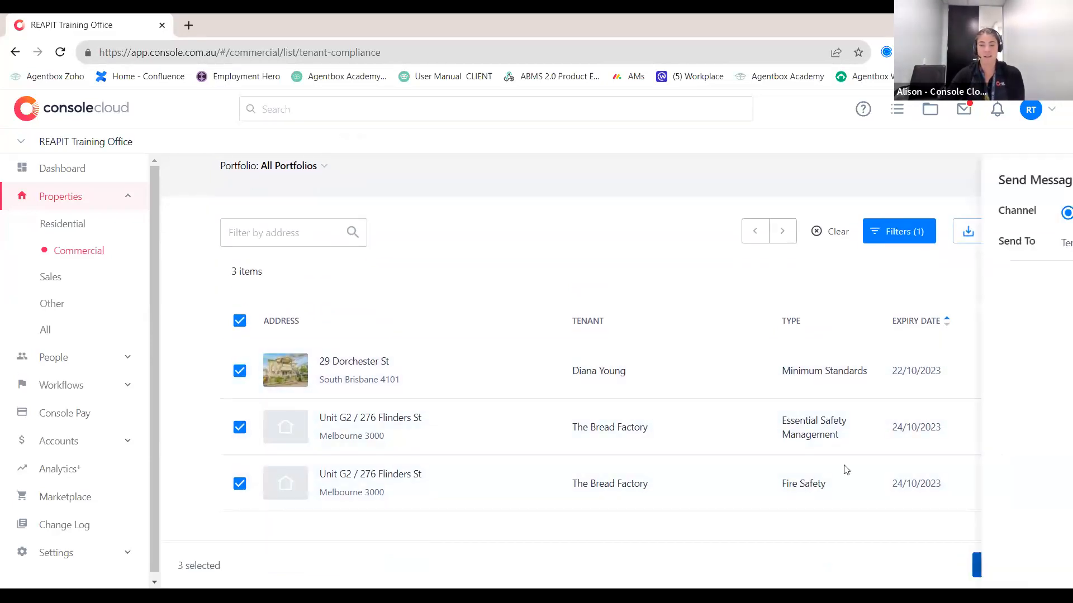
pyautogui.click(837, 332)
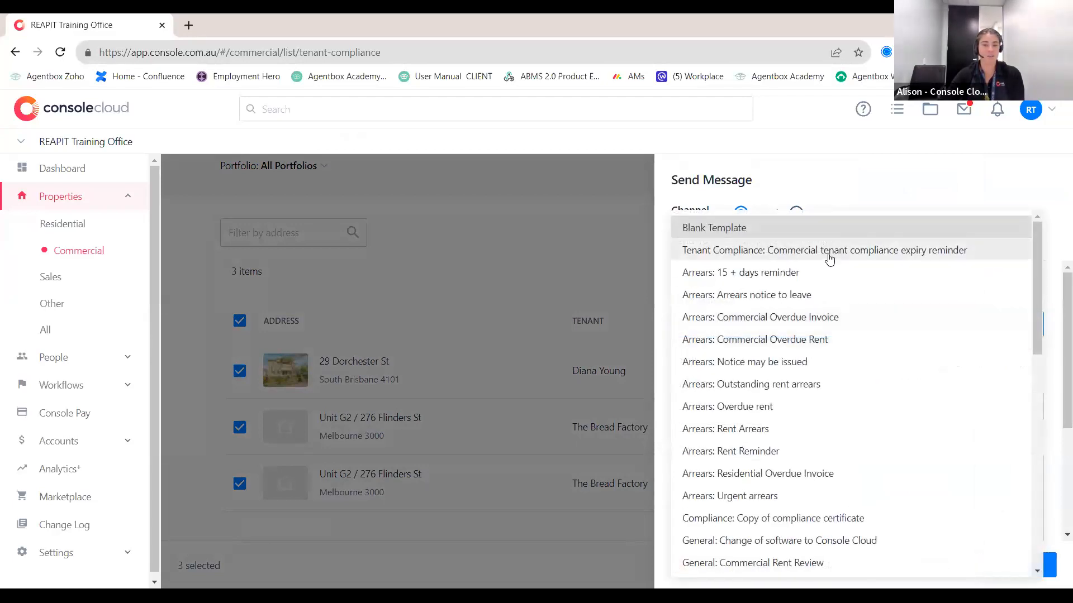
pyautogui.click(838, 250)
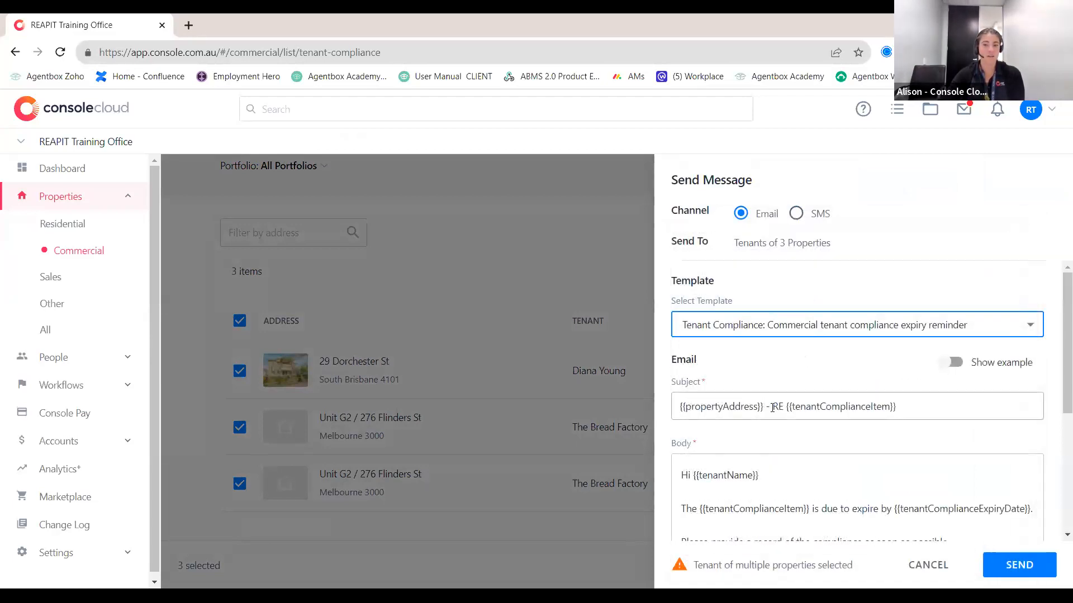
pyautogui.scroll(-3, 822, 415)
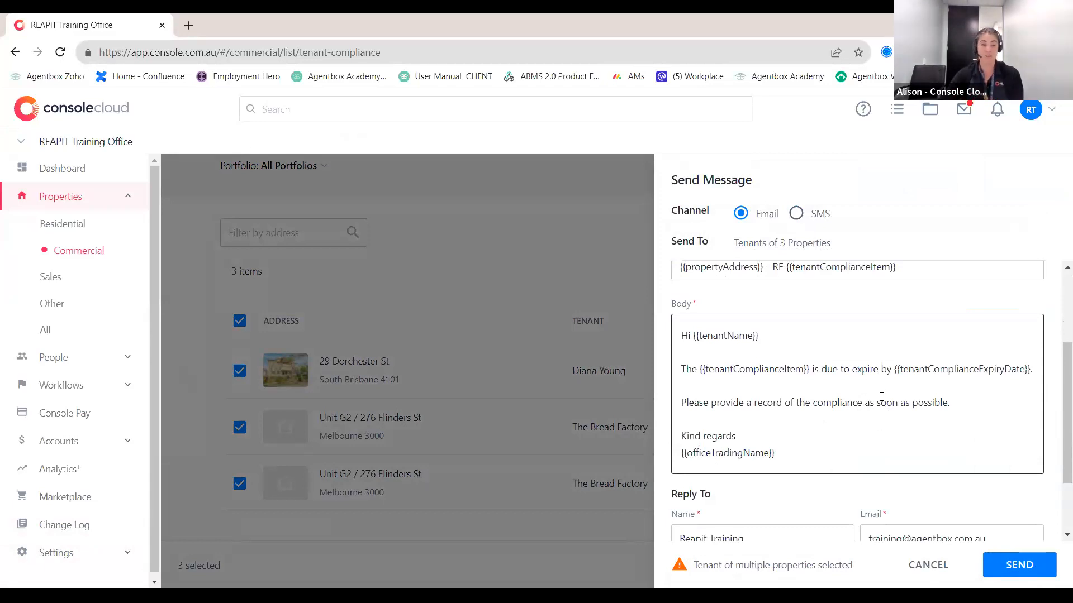
pyautogui.scroll(-2, 883, 397)
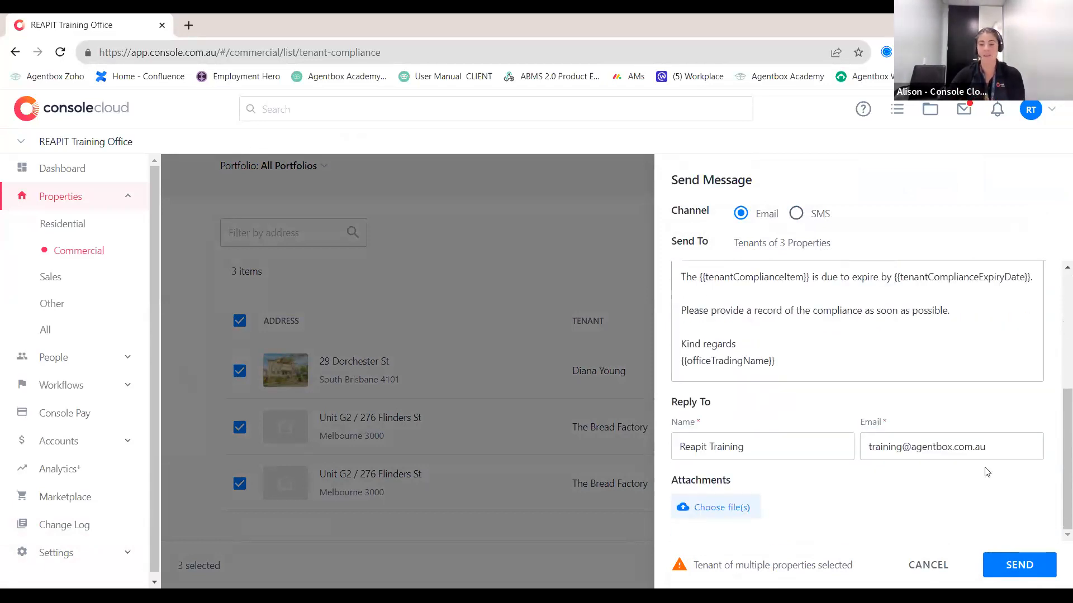
pyautogui.click(1025, 560)
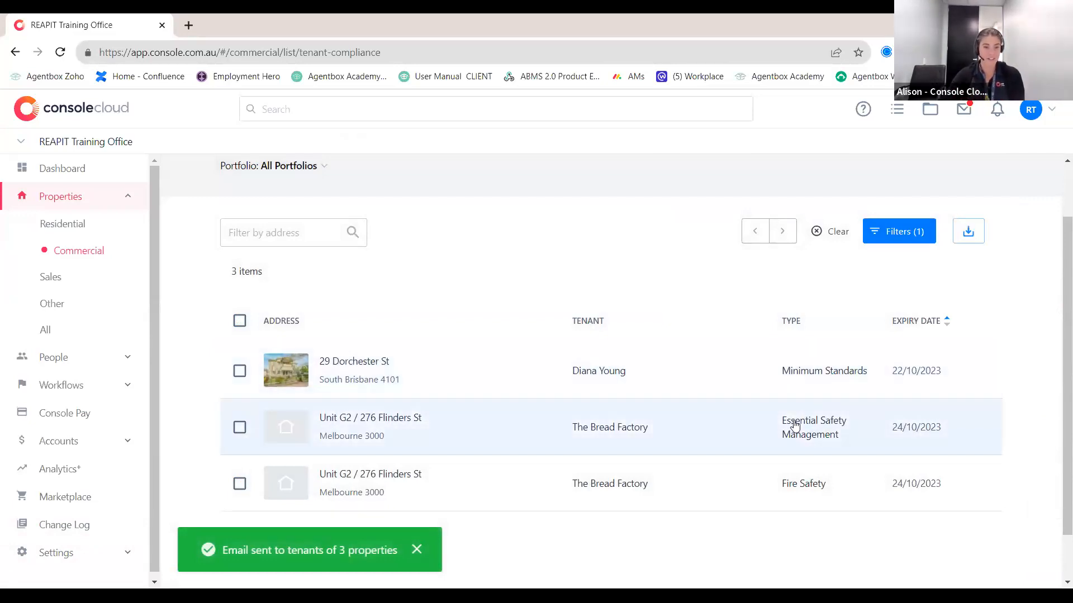
pyautogui.click(418, 549)
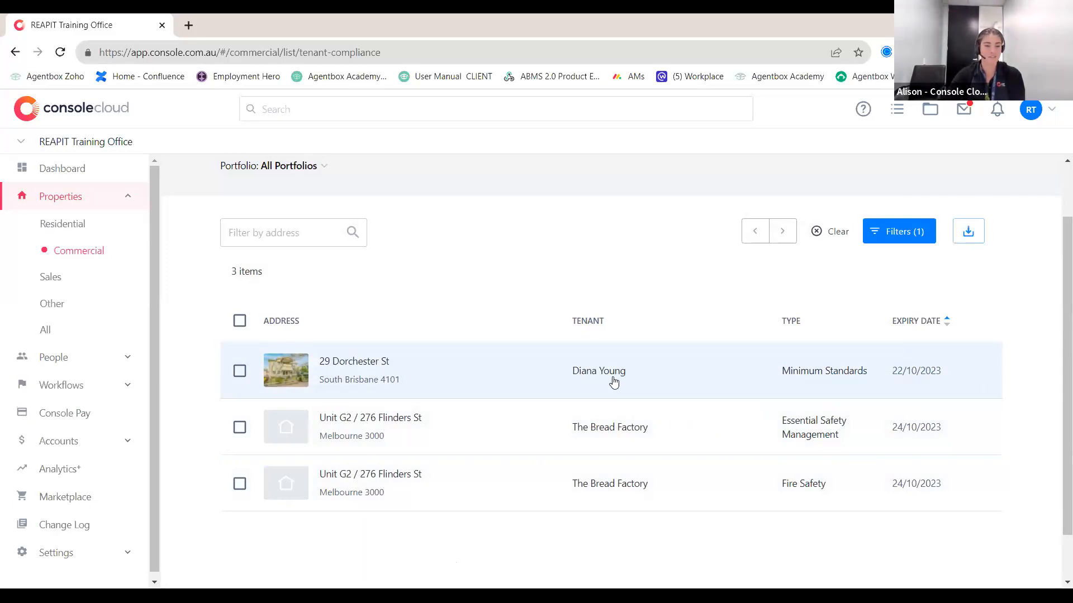
# Step: Edit the Minimum Standards tenant compliance record and set its last inspected date to 17/10/2023
pyautogui.click(538, 376)
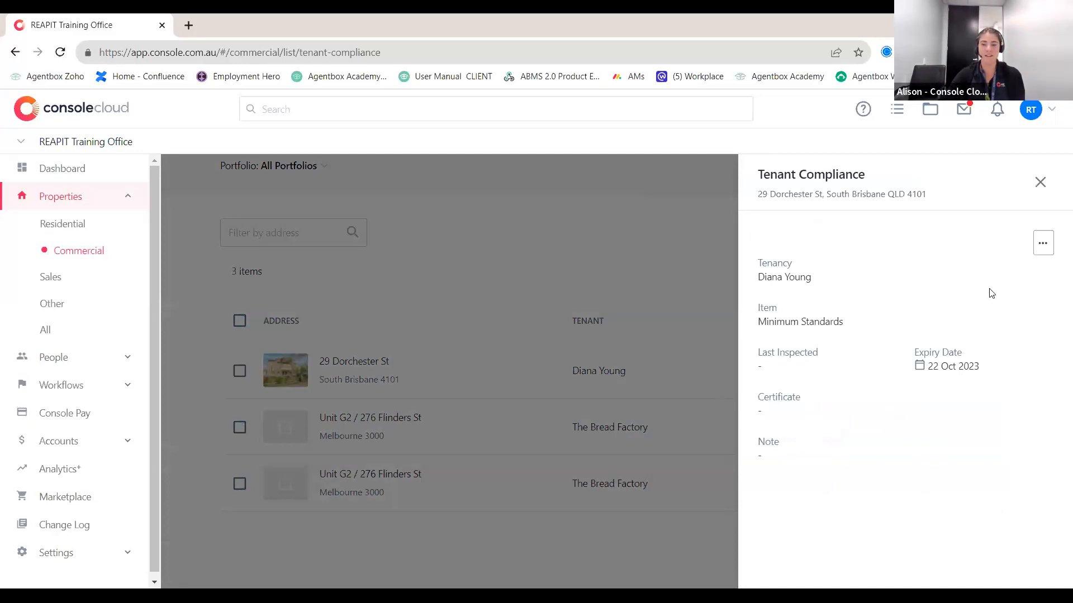
pyautogui.click(1043, 243)
pyautogui.click(1023, 271)
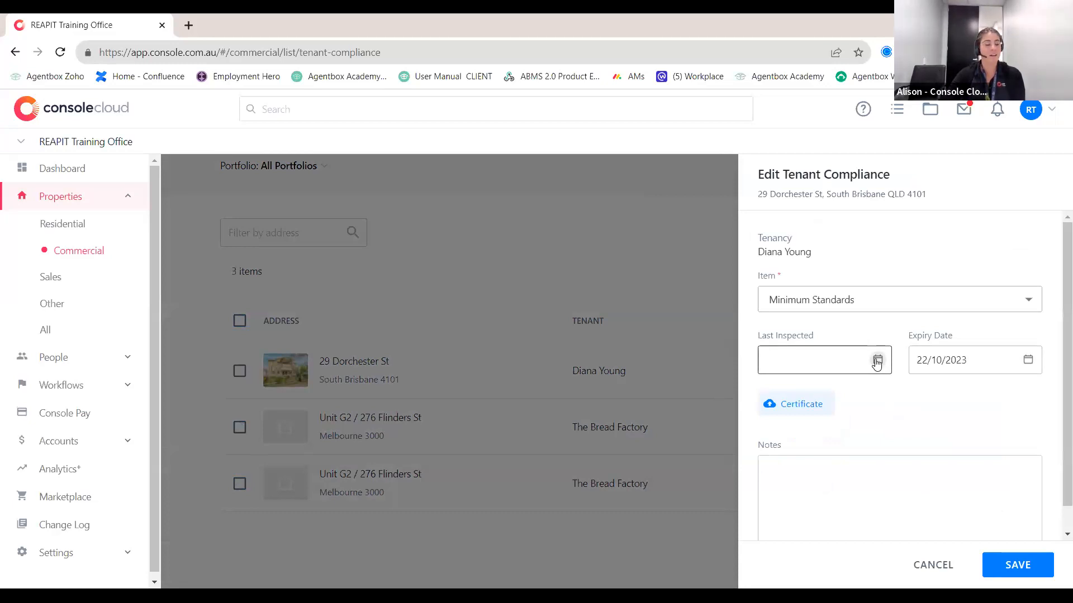
pyautogui.click(832, 366)
pyautogui.write('17/10/2023')
pyautogui.press('Tab')
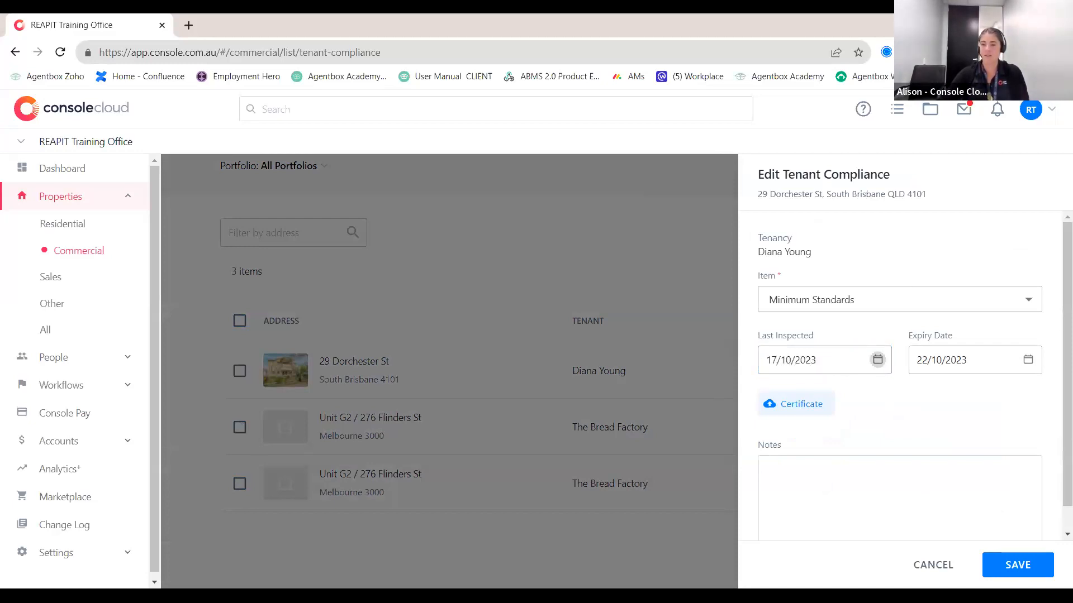
# Step: Set the Minimum Standards record's expiry date to 16/10/2024 and save it
pyautogui.click(925, 361)
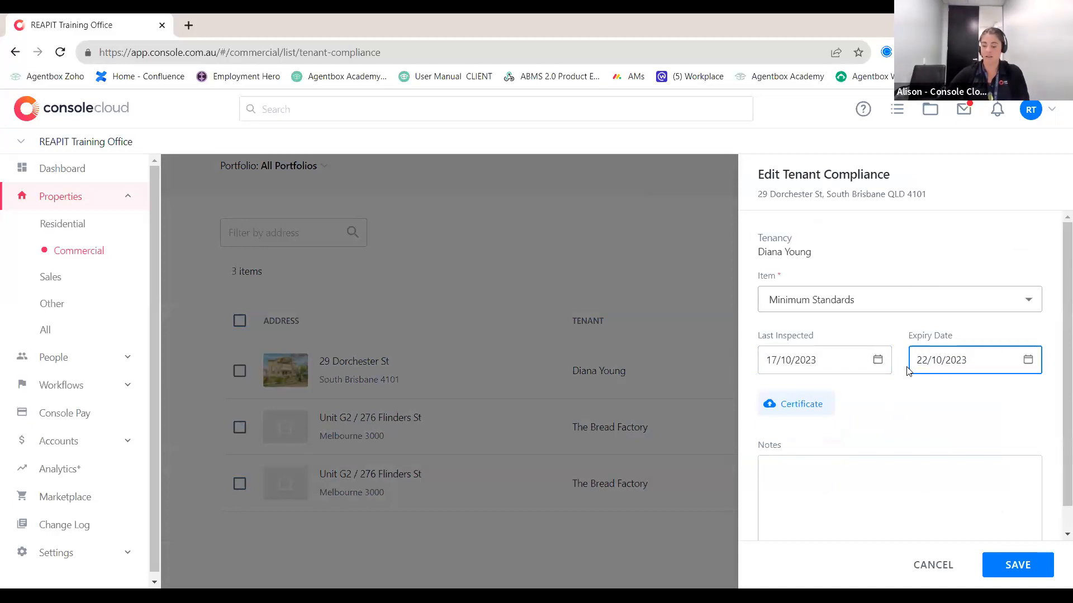
pyautogui.press('BackSpace')
pyautogui.press('BackSpace')
pyautogui.press('BackSpace')
pyautogui.press('BackSpace')
pyautogui.press('BackSpace')
pyautogui.press('BackSpace')
pyautogui.press('BackSpace')
pyautogui.write('15')
pyautogui.write('610')
pyautogui.write('202')
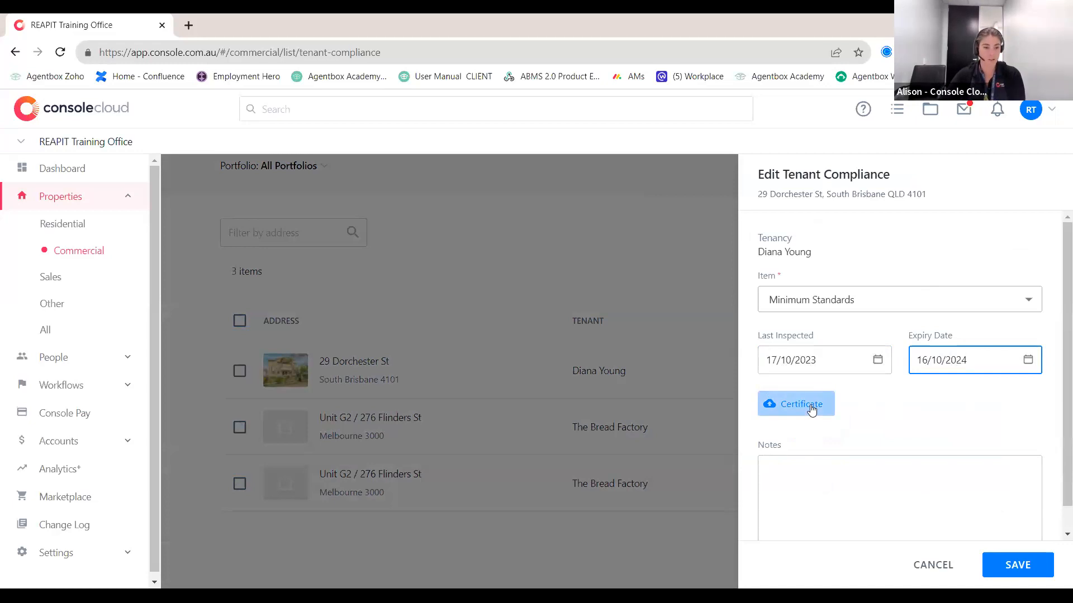
pyautogui.click(1028, 576)
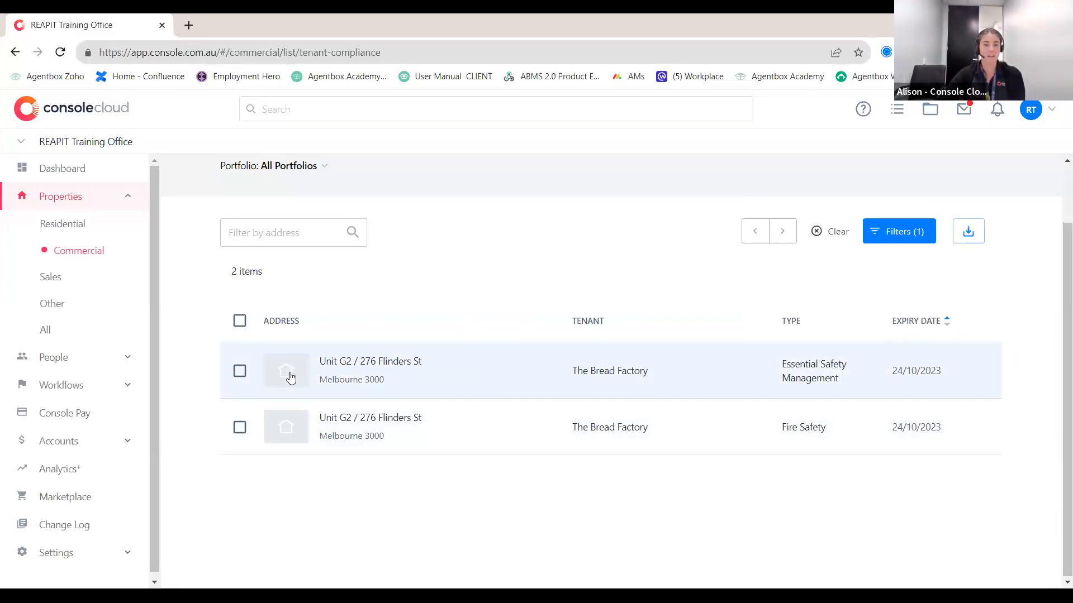
# Step: Review the details of the Essential Safety Management tenant compliance record
pyautogui.click(239, 371)
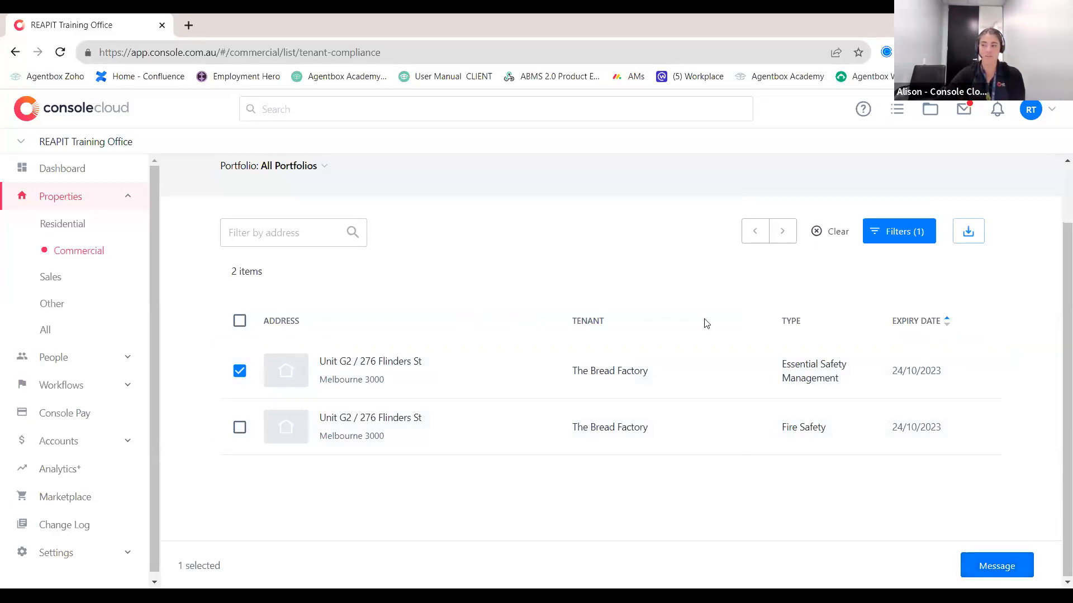
pyautogui.click(239, 371)
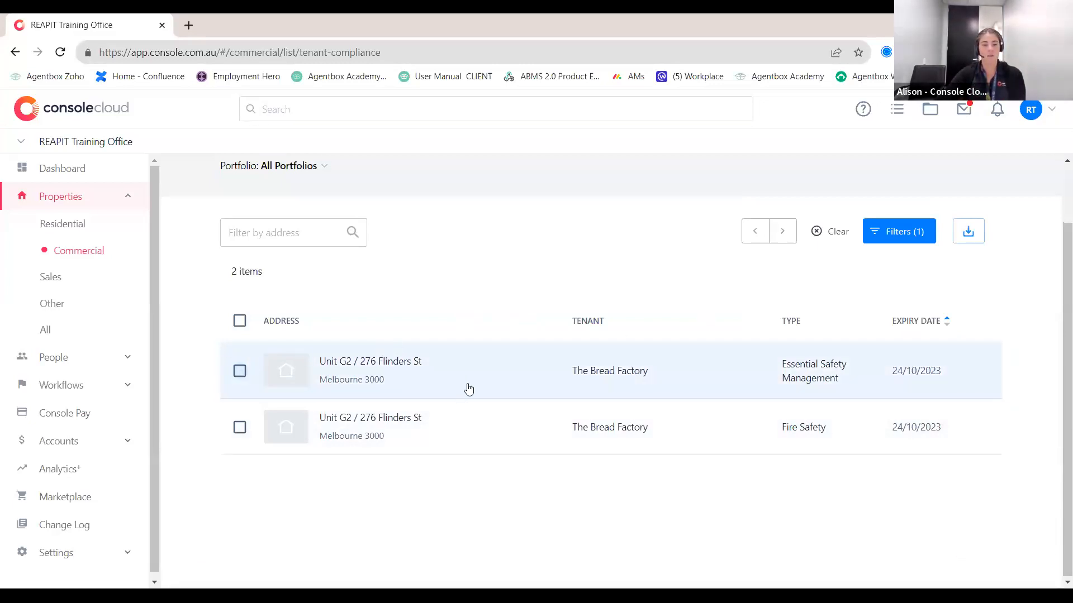
pyautogui.click(481, 380)
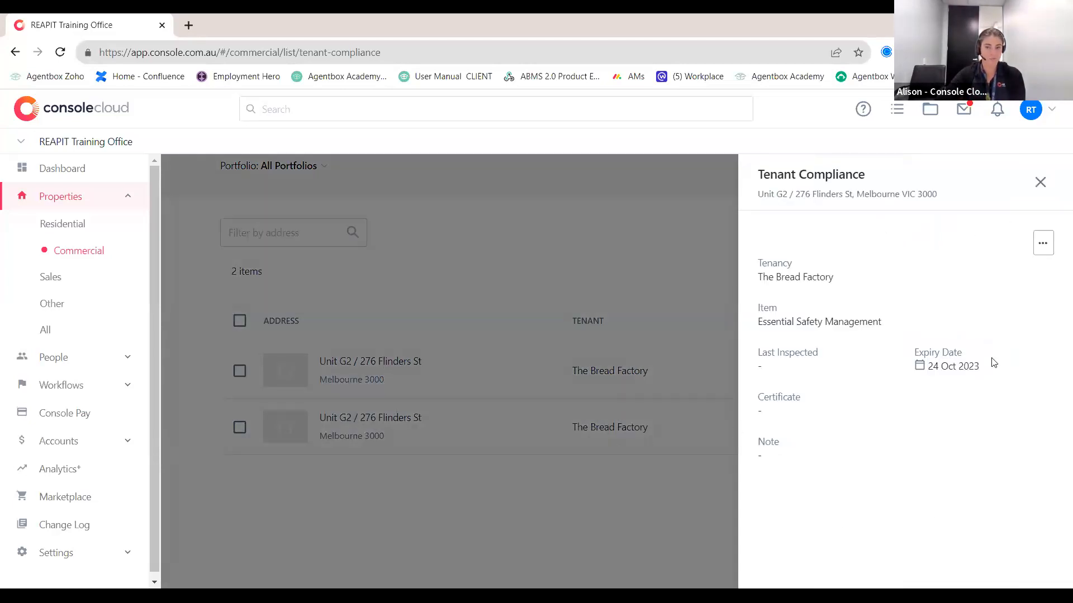
pyautogui.click(1041, 182)
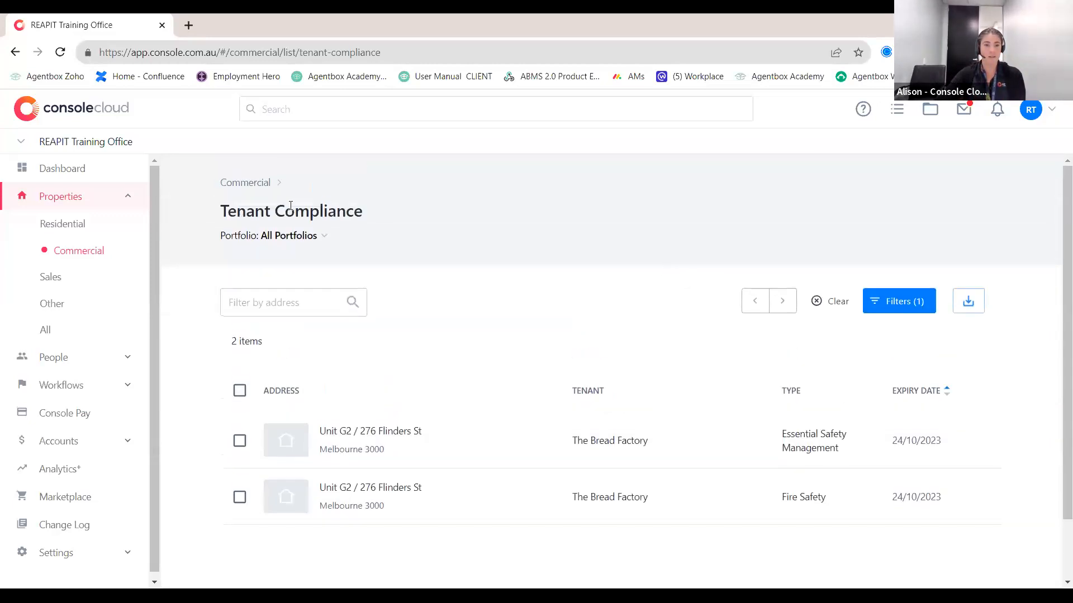
# Step: Show the commercial tenant insurance list filtered to policies due in 120 days
pyautogui.click(250, 183)
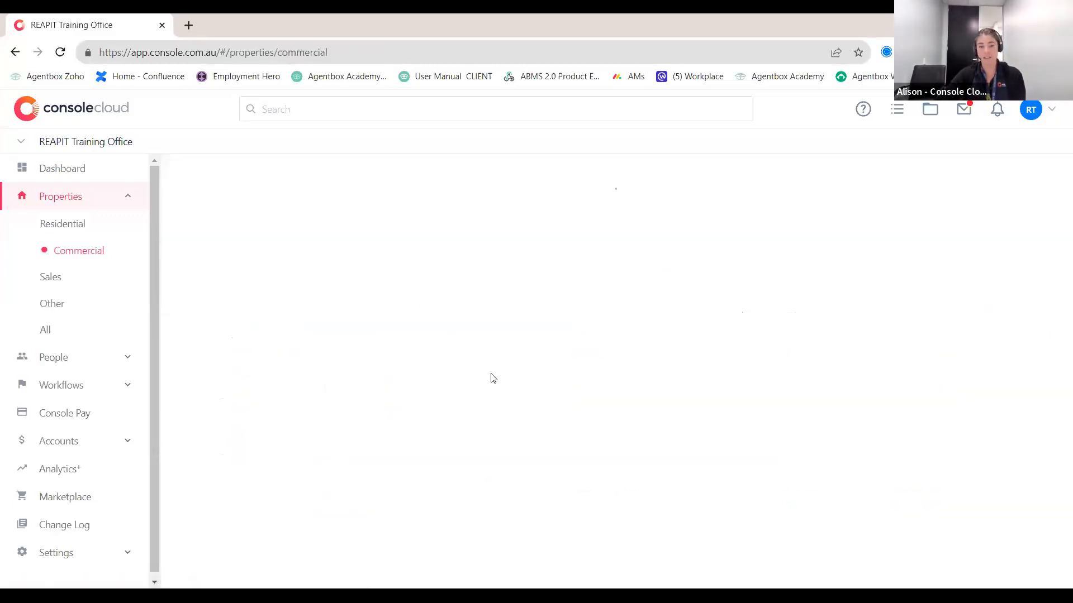
pyautogui.click(515, 333)
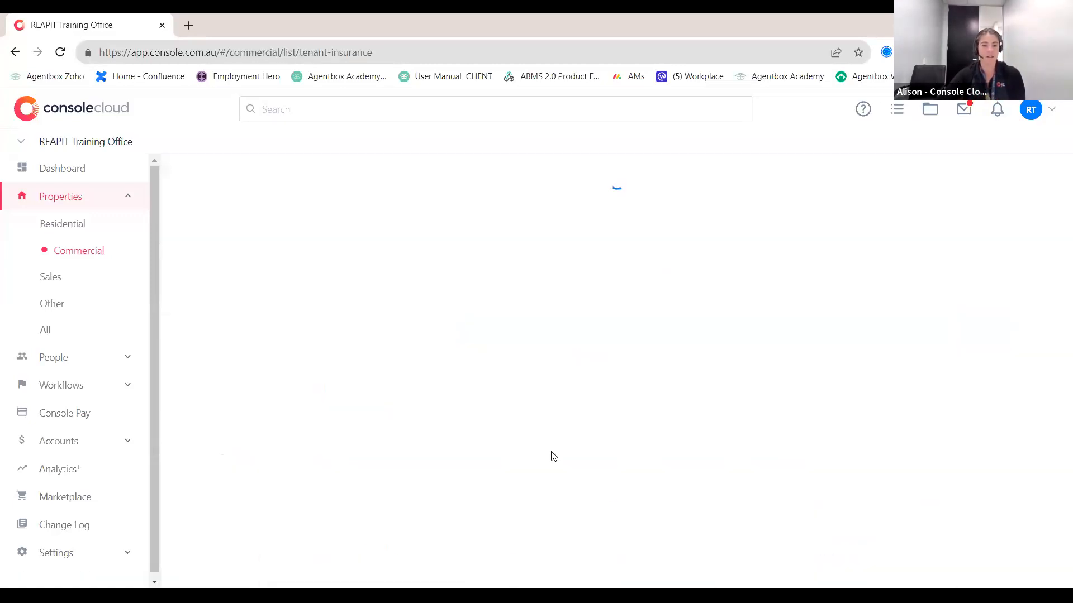
pyautogui.scroll(-2, 572, 429)
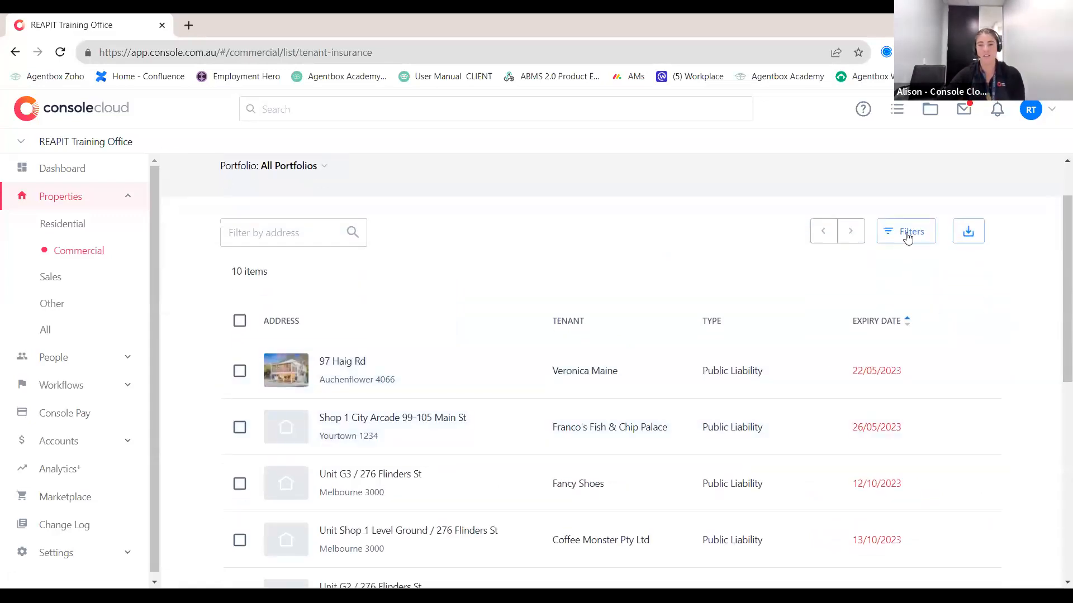
pyautogui.click(909, 231)
pyautogui.click(919, 250)
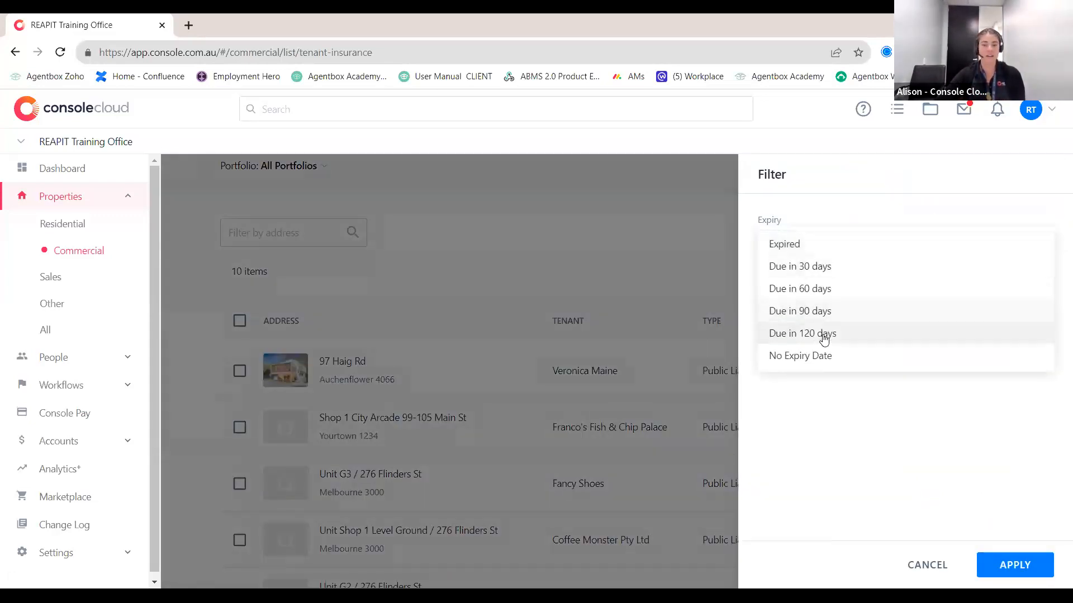
pyautogui.click(941, 333)
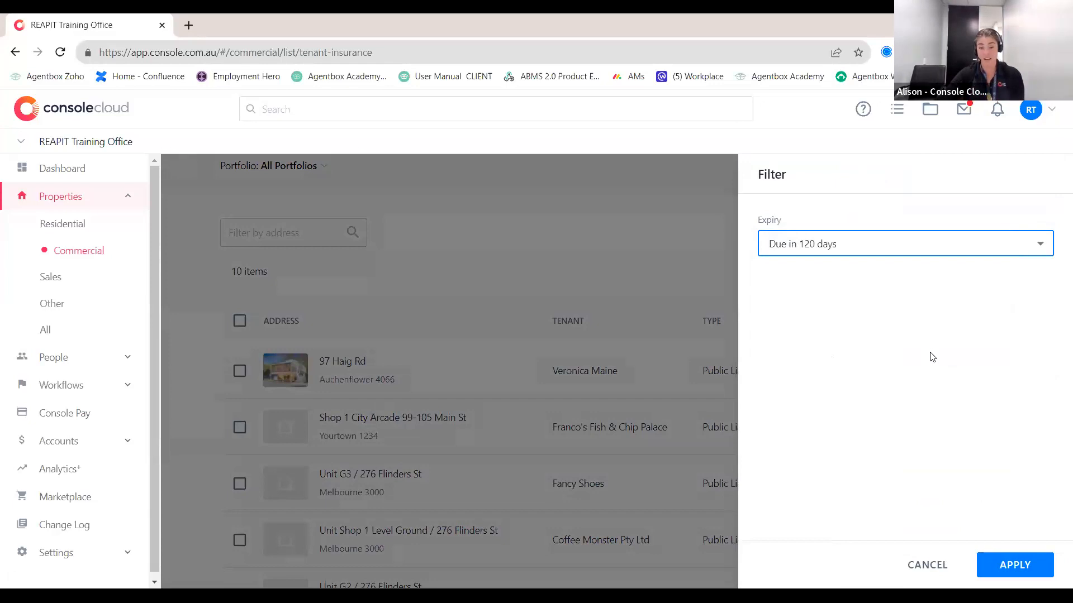
pyautogui.click(1028, 565)
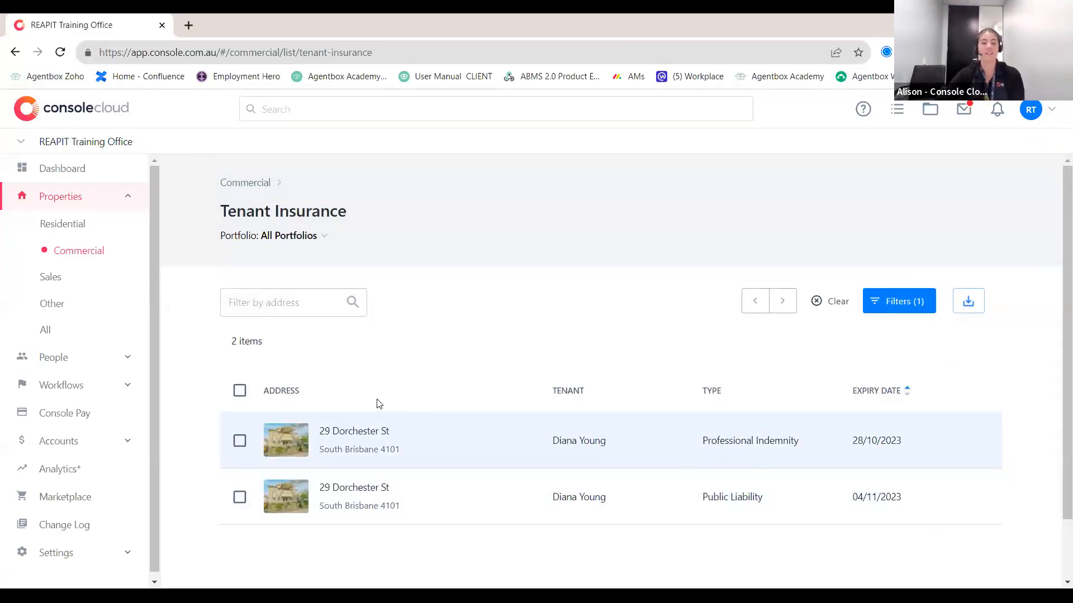
# Step: Review the Professional Indemnity insurance record with its available actions, and check the bulk options for all listed policies
pyautogui.click(510, 450)
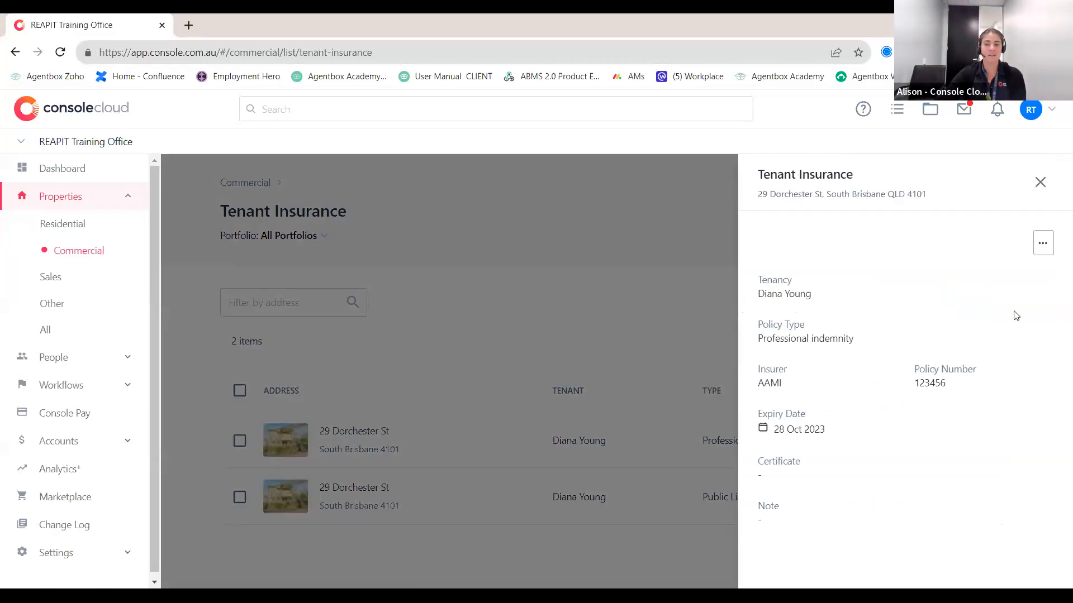
pyautogui.click(1043, 243)
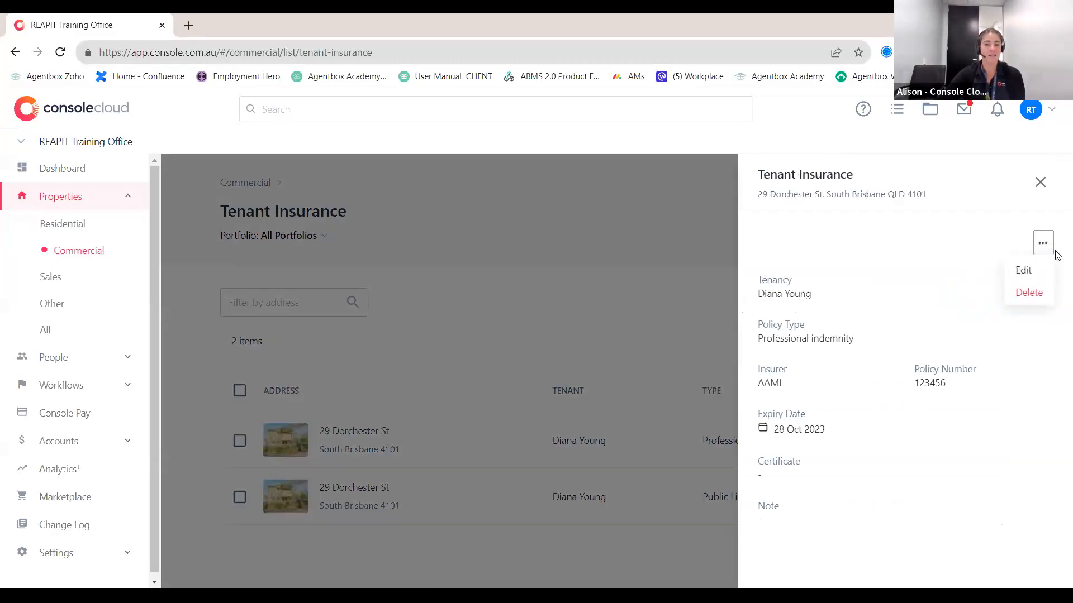
pyautogui.click(1041, 183)
pyautogui.click(1041, 183)
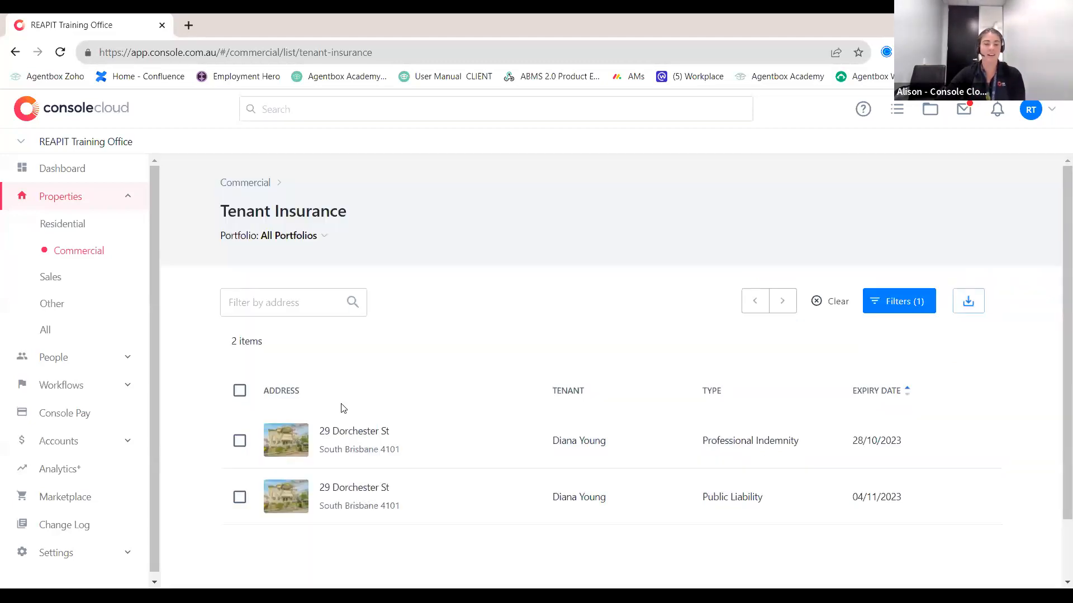
pyautogui.click(240, 391)
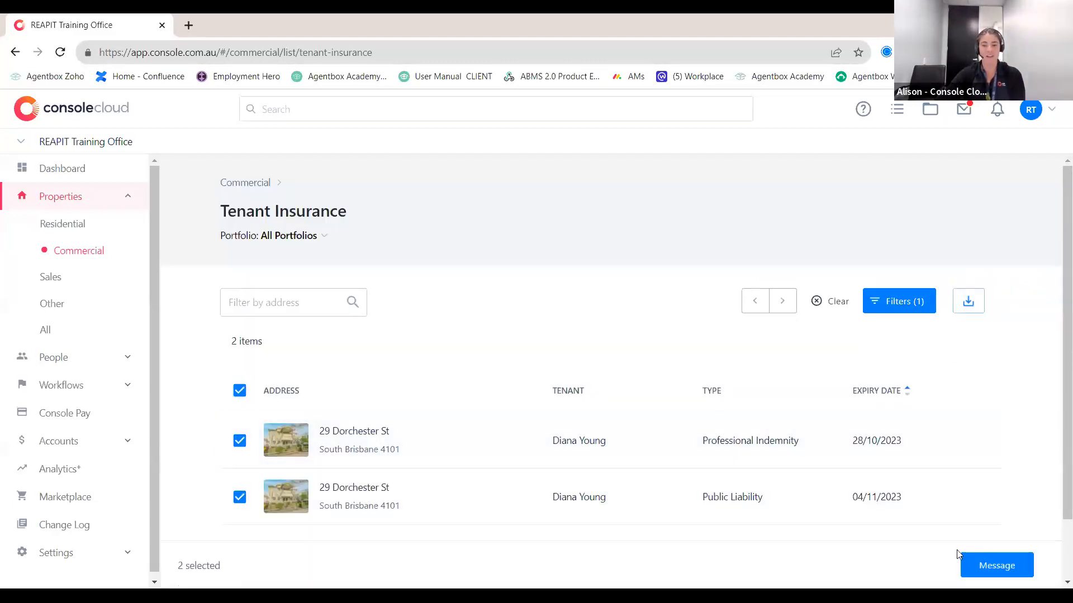
pyautogui.click(240, 391)
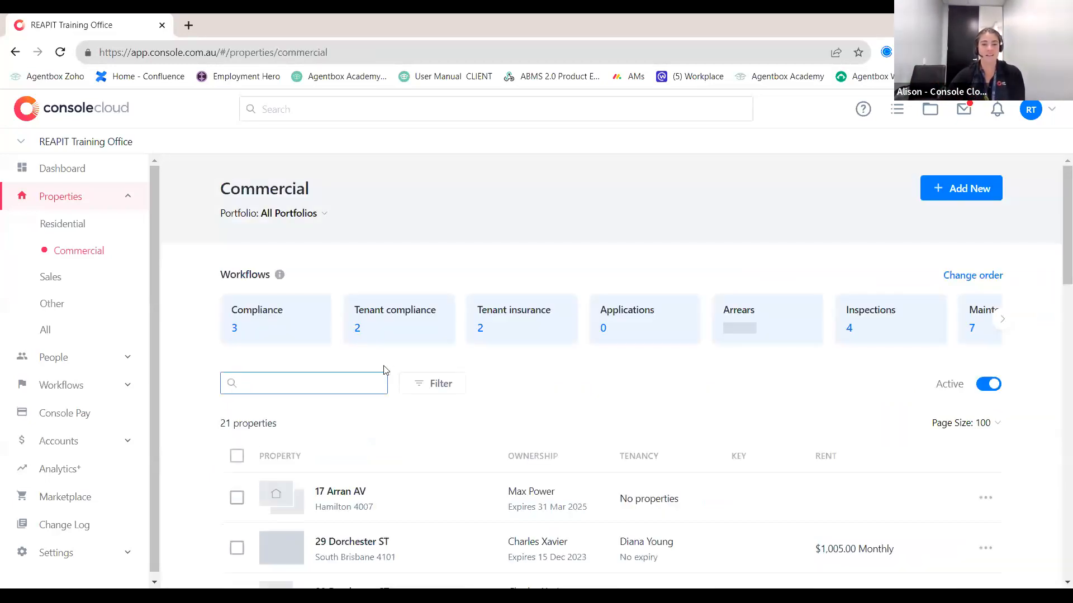
# Step: Show the Compliance workflow overview for the commercial properties
pyautogui.click(253, 331)
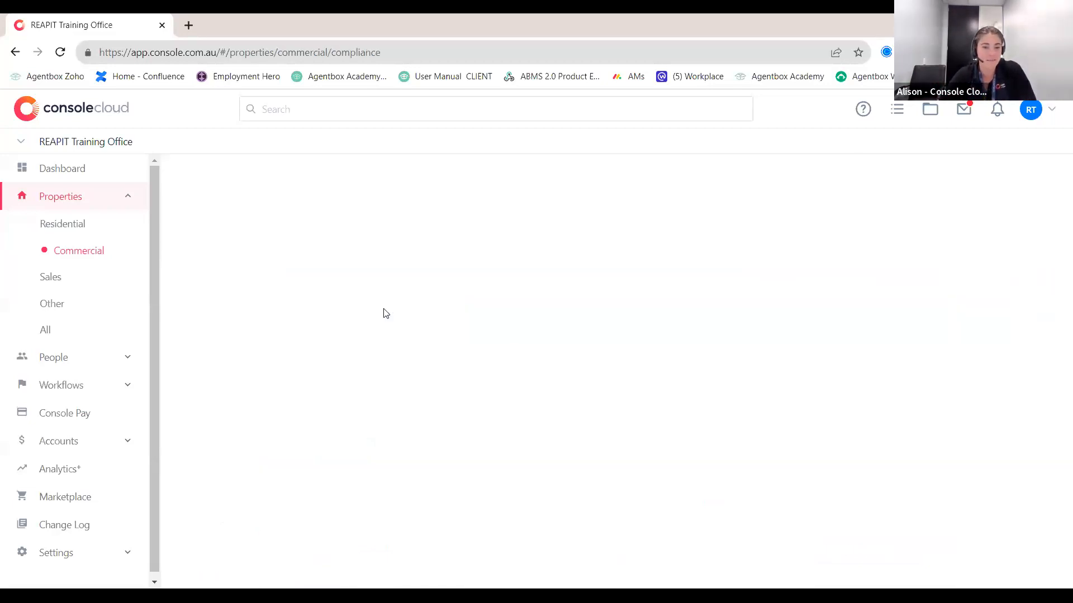
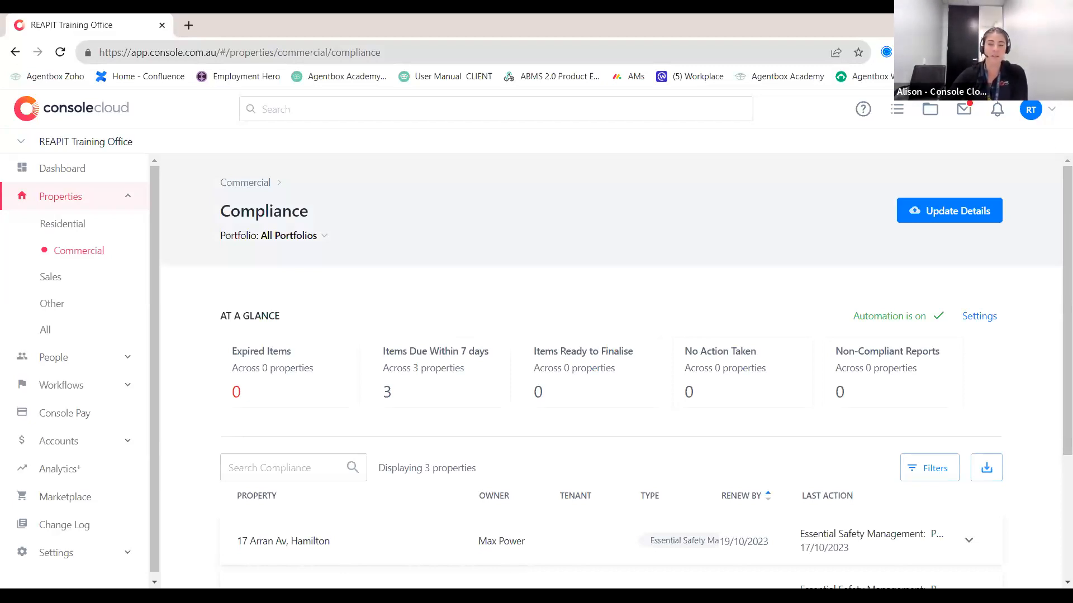
# Step: Open the Compliance Automation settings for editing and review the start, email request, reminder and certificate options
pyautogui.click(981, 317)
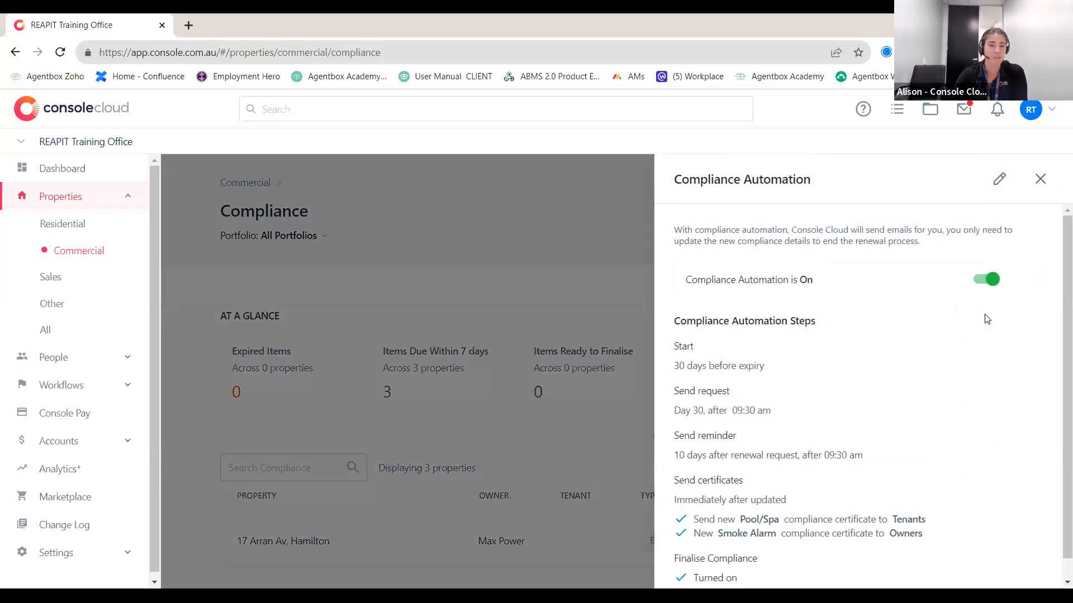
pyautogui.click(998, 180)
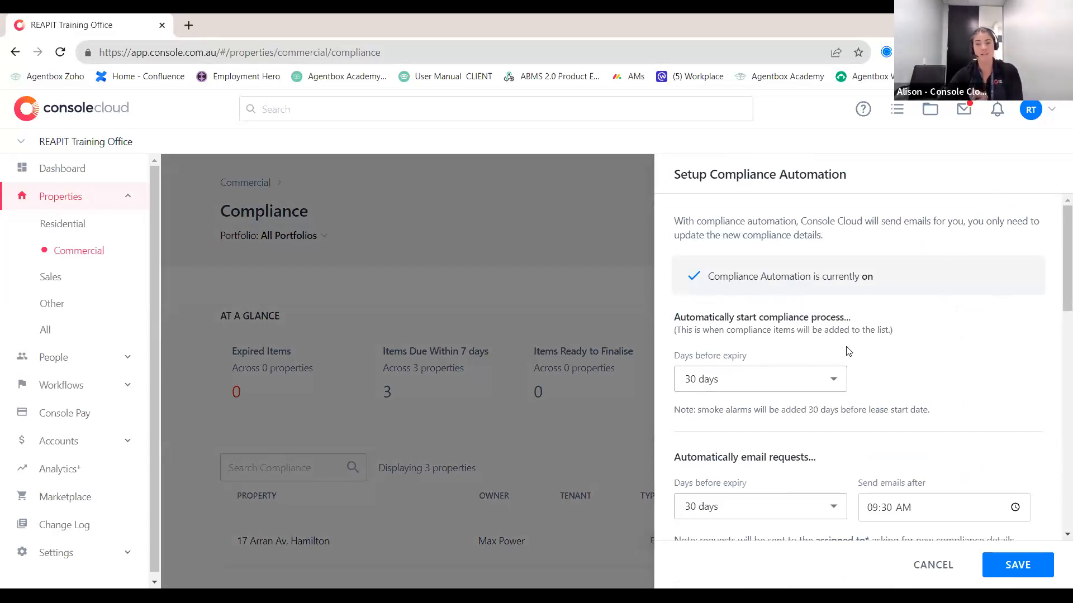
pyautogui.click(833, 380)
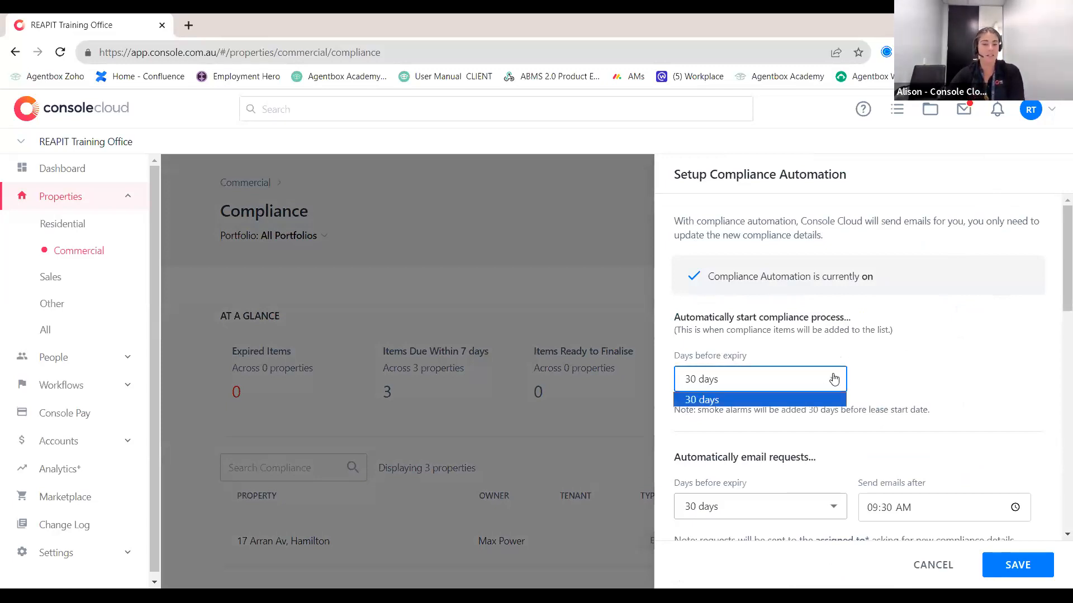
pyautogui.click(884, 372)
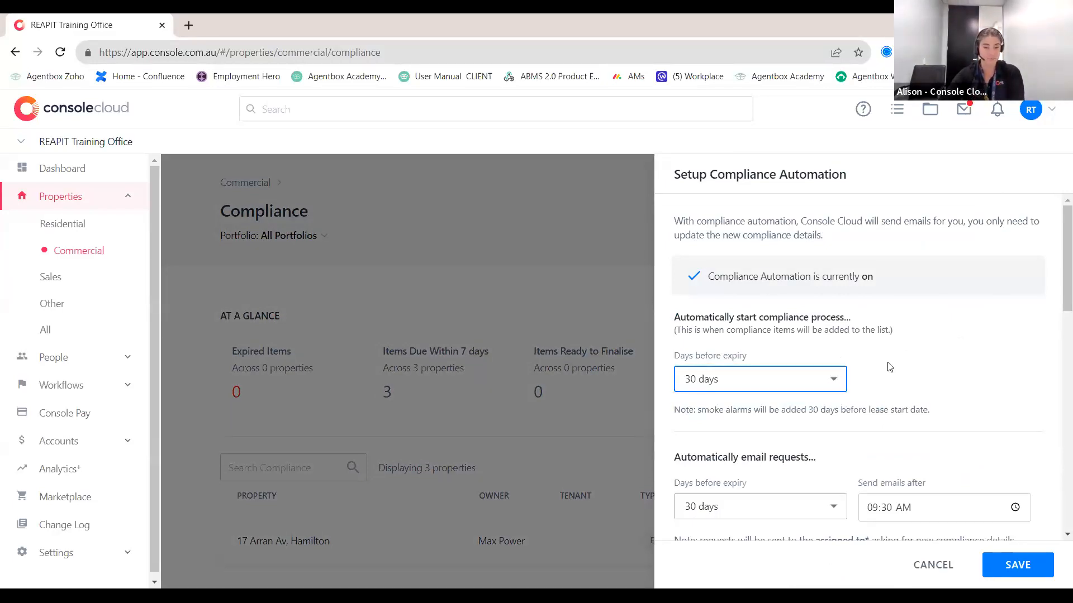
pyautogui.scroll(-3, 889, 367)
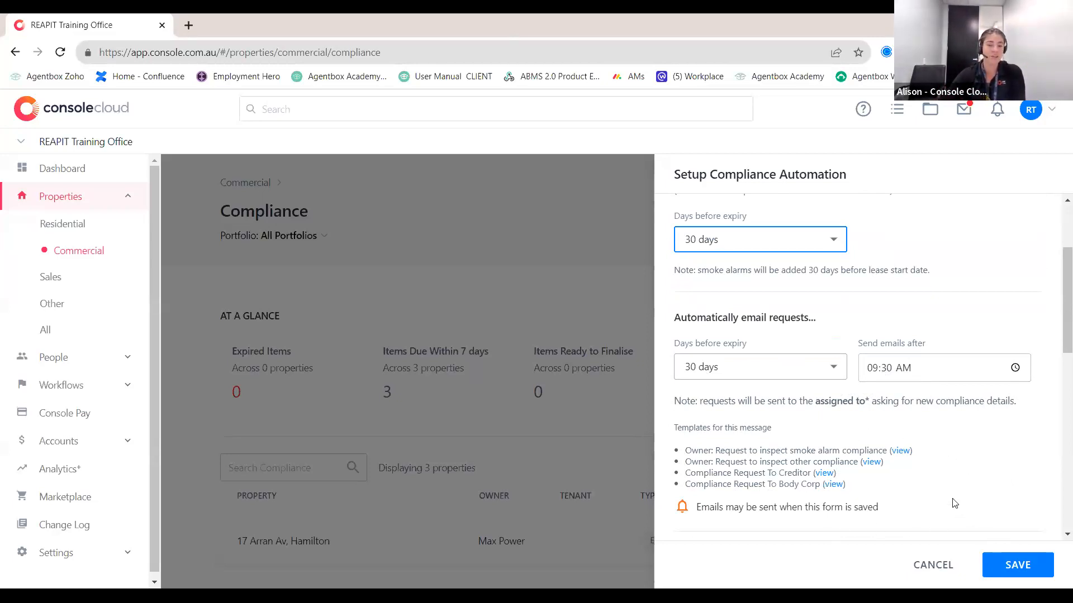
pyautogui.scroll(-1, 887, 441)
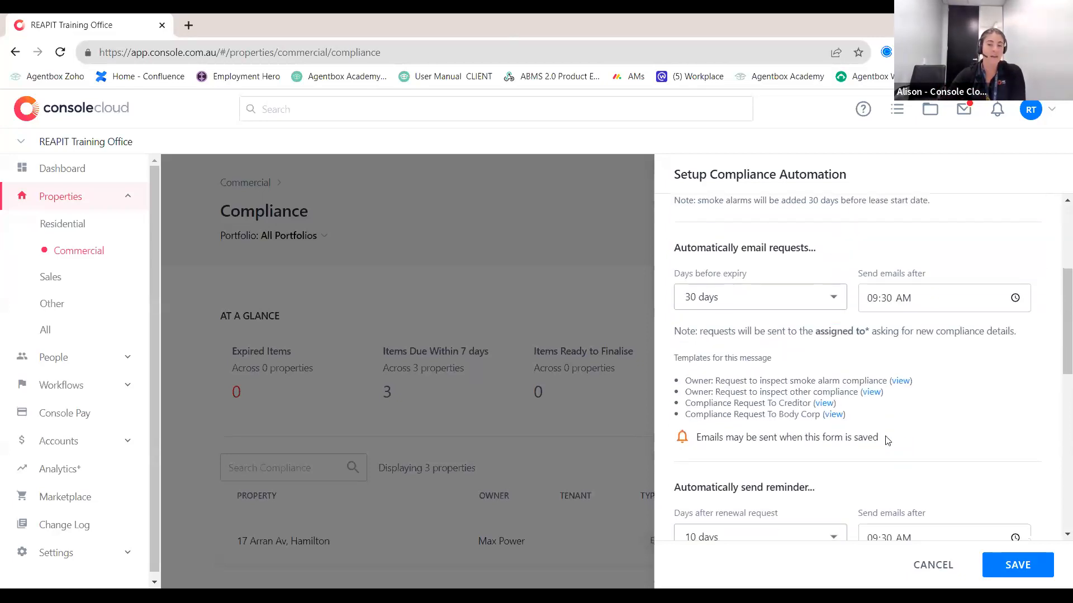
pyautogui.scroll(-2, 883, 455)
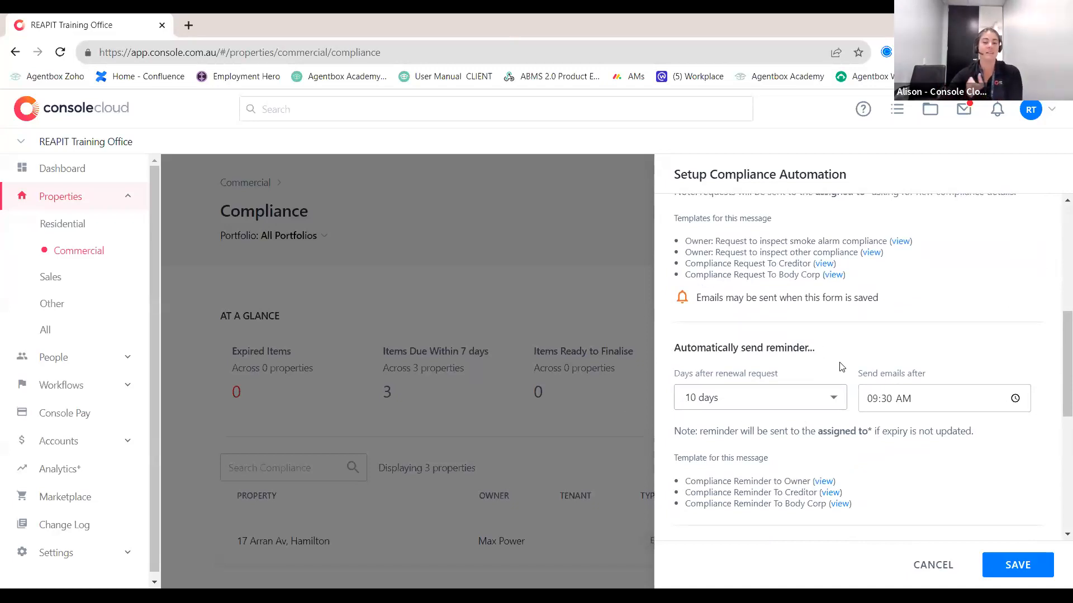
pyautogui.scroll(-4, 844, 379)
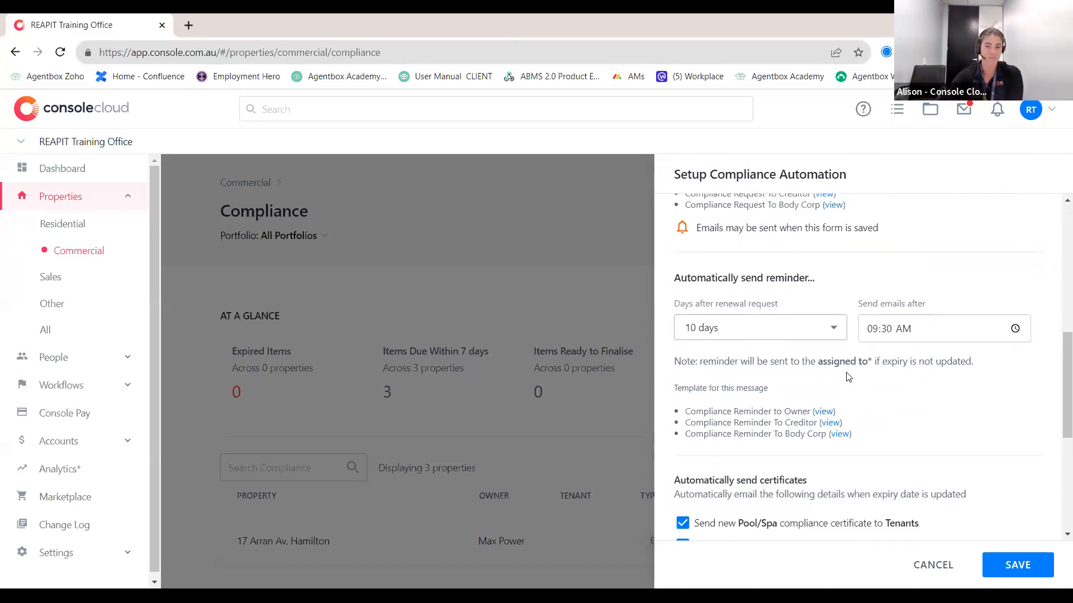
pyautogui.scroll(-1, 847, 379)
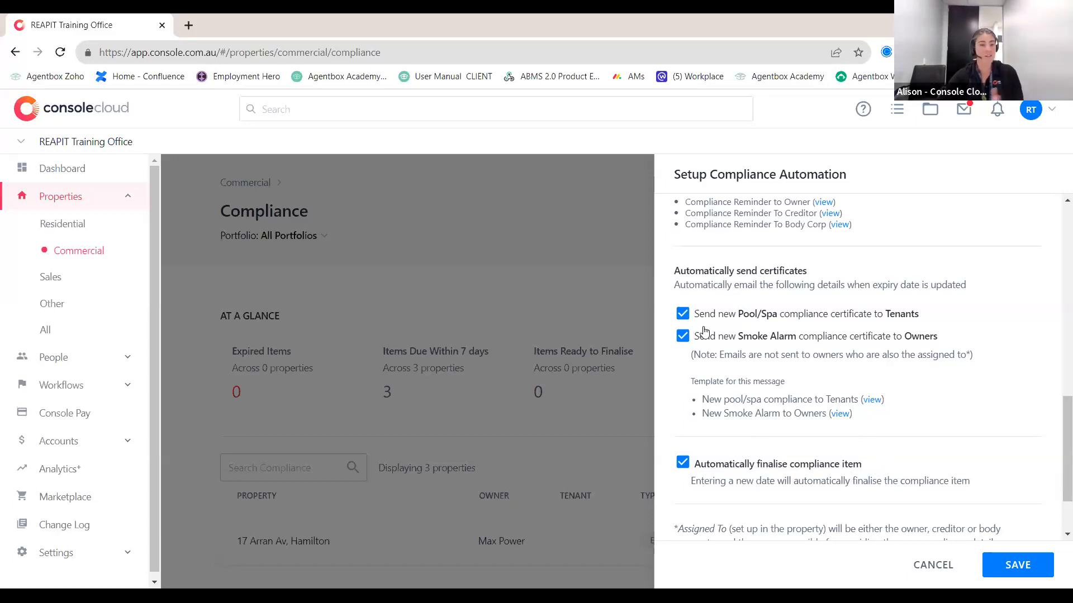
# Step: Save Compliance Automation with Pool/Spa and Smoke Alarm certificate emails and automatic finalising switched on, and leave the settings
pyautogui.click(678, 315)
pyautogui.click(682, 336)
pyautogui.click(682, 463)
pyautogui.click(683, 314)
pyautogui.click(682, 335)
pyautogui.scroll(-2, 753, 428)
pyautogui.click(682, 392)
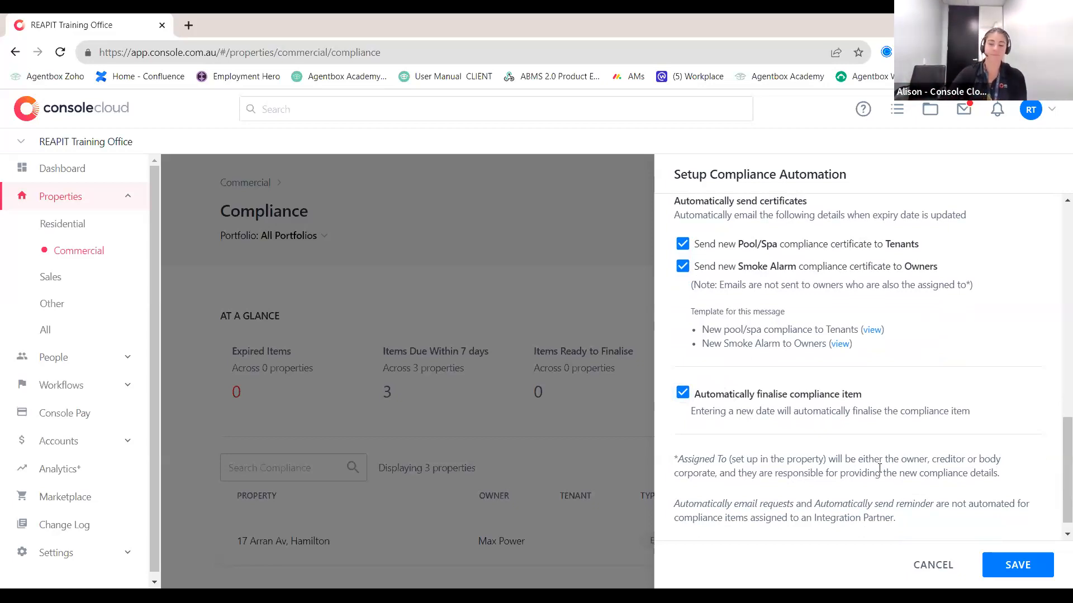
pyautogui.click(1022, 564)
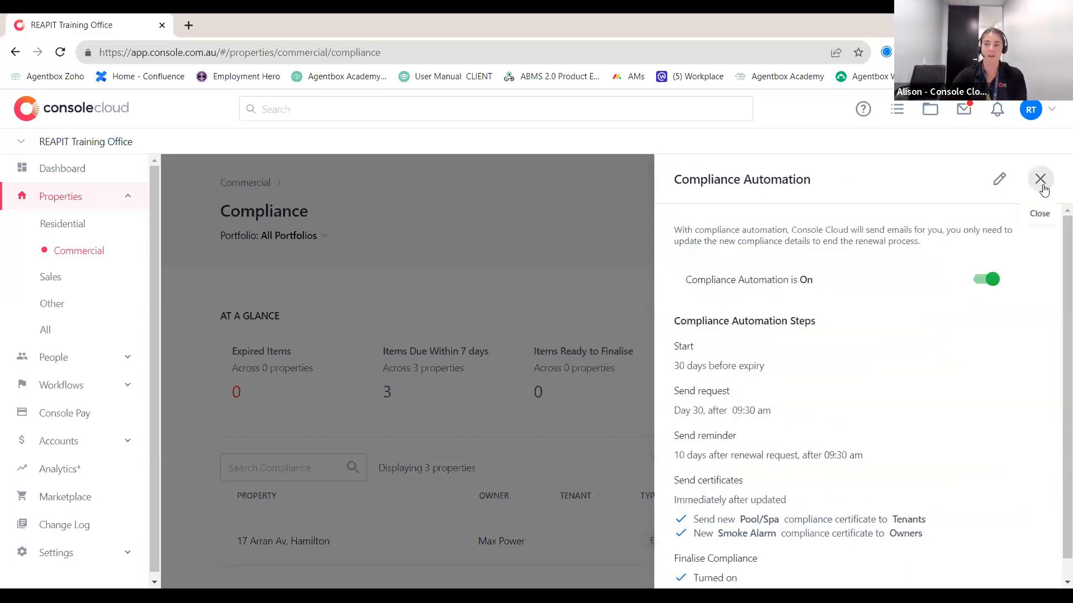
pyautogui.click(1041, 179)
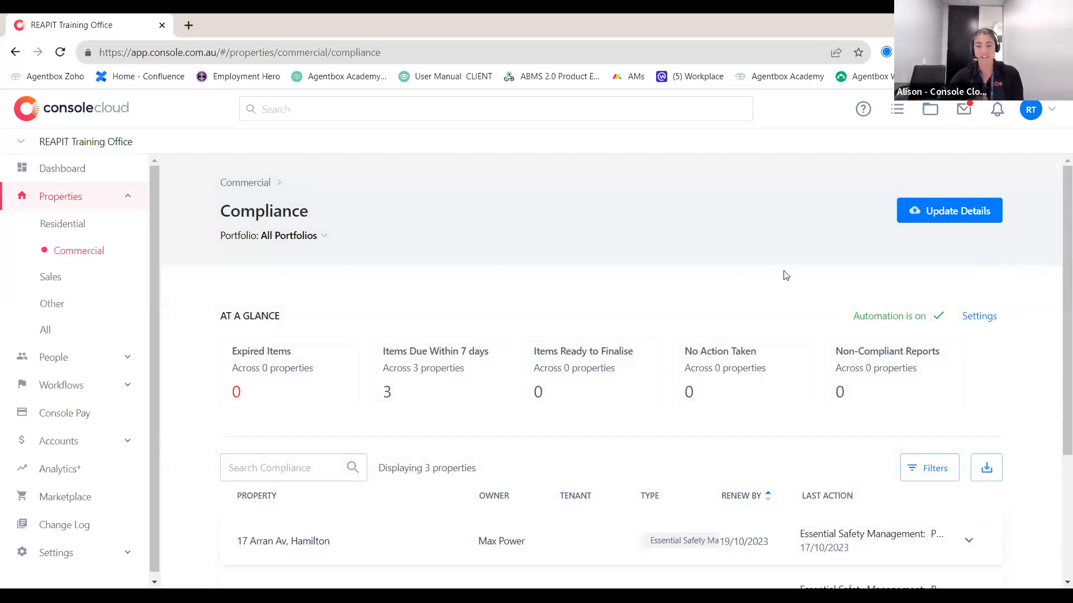
# Step: Review the Essential Safety Management compliance item and its actions for the South Brisbane property
pyautogui.scroll(-3, 785, 275)
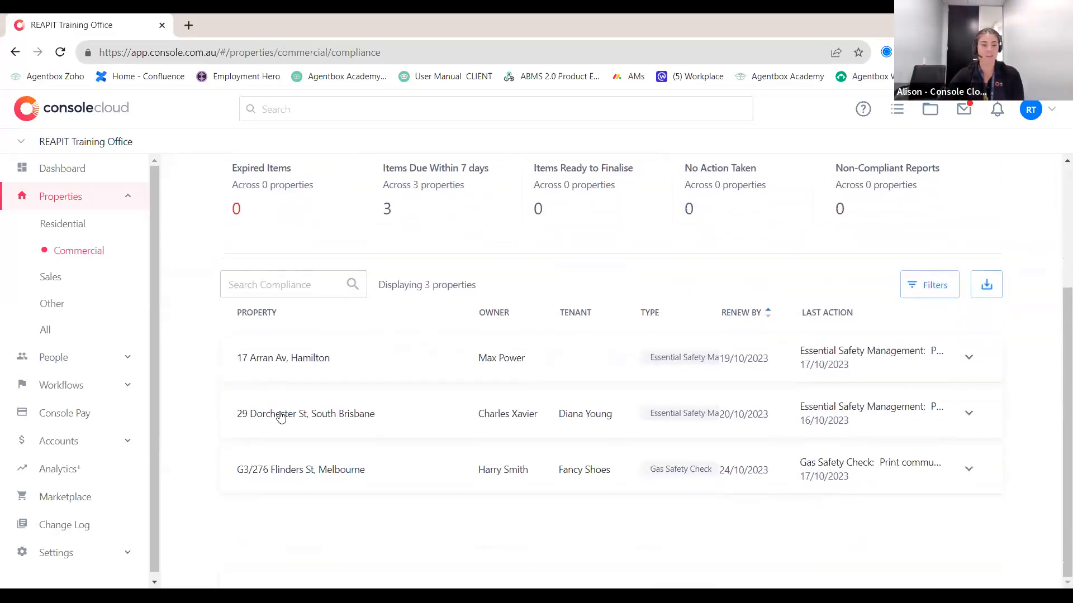
pyautogui.click(820, 427)
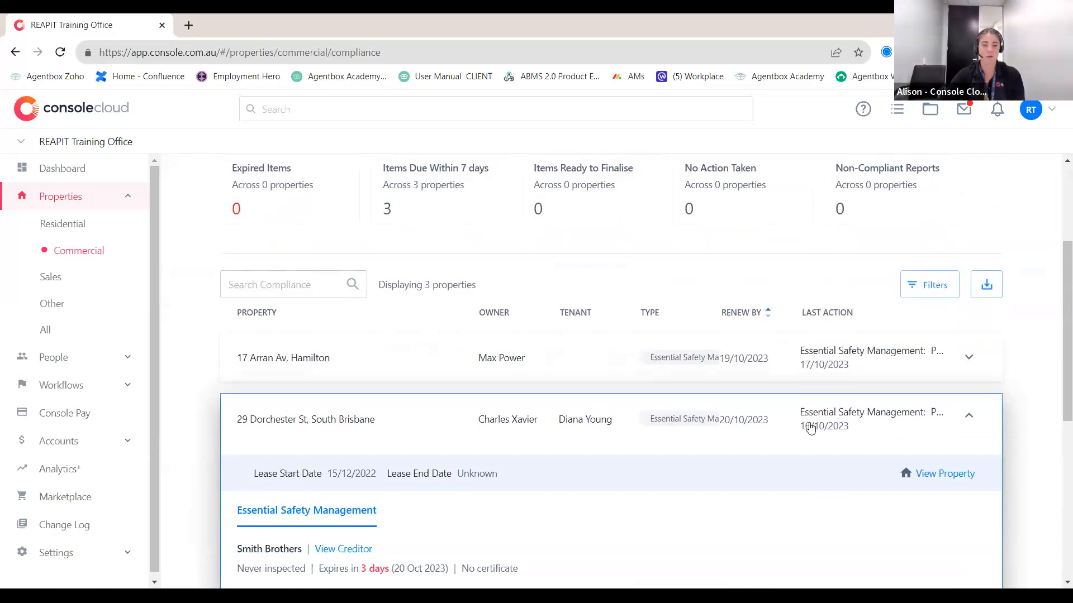
pyautogui.scroll(-3, 810, 425)
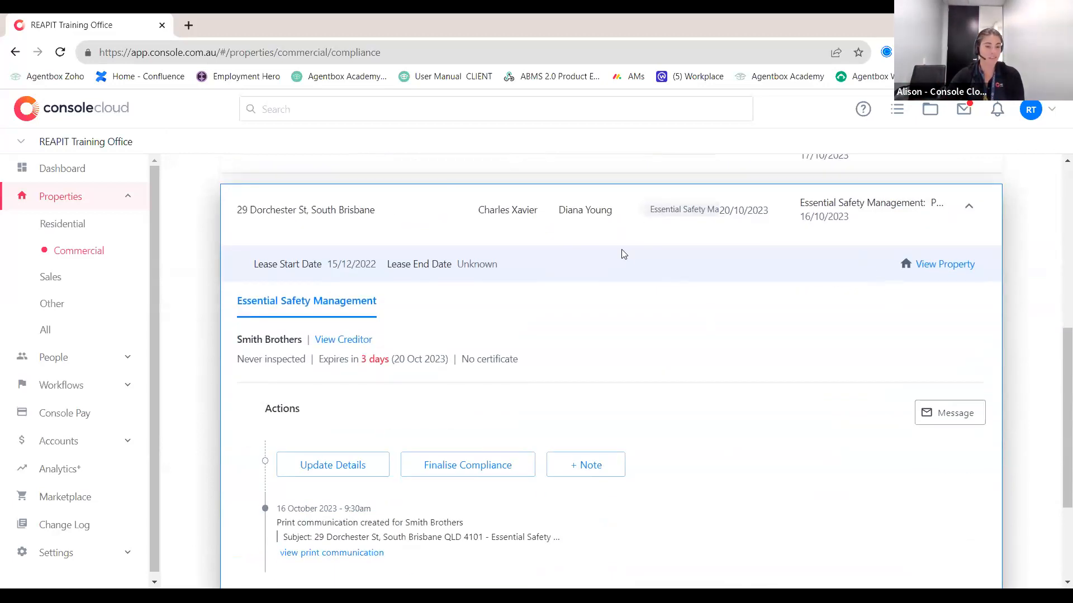
pyautogui.scroll(-1, 632, 261)
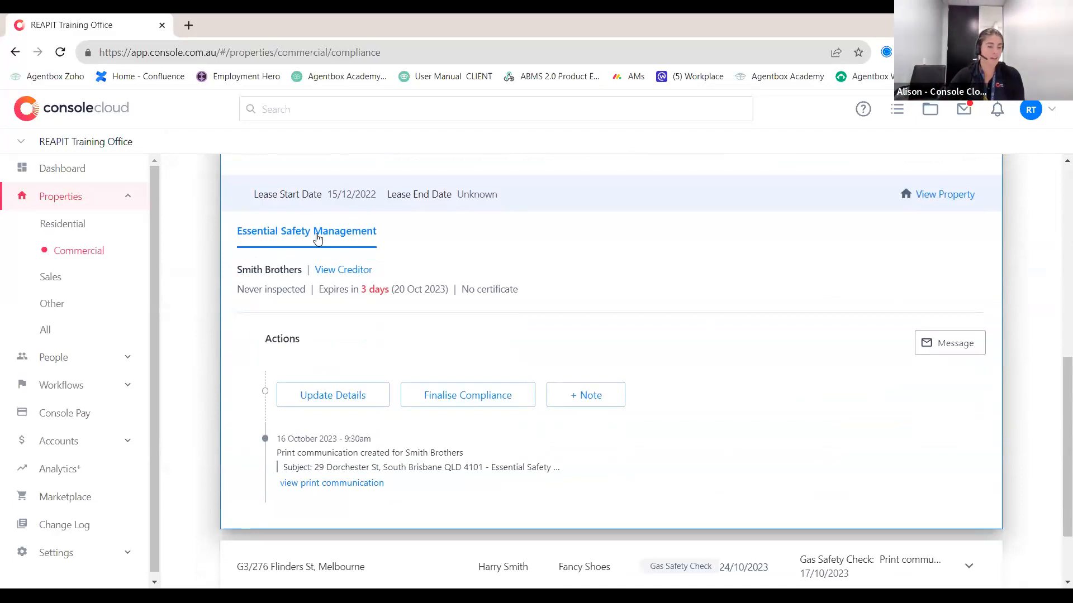
pyautogui.scroll(1, 309, 246)
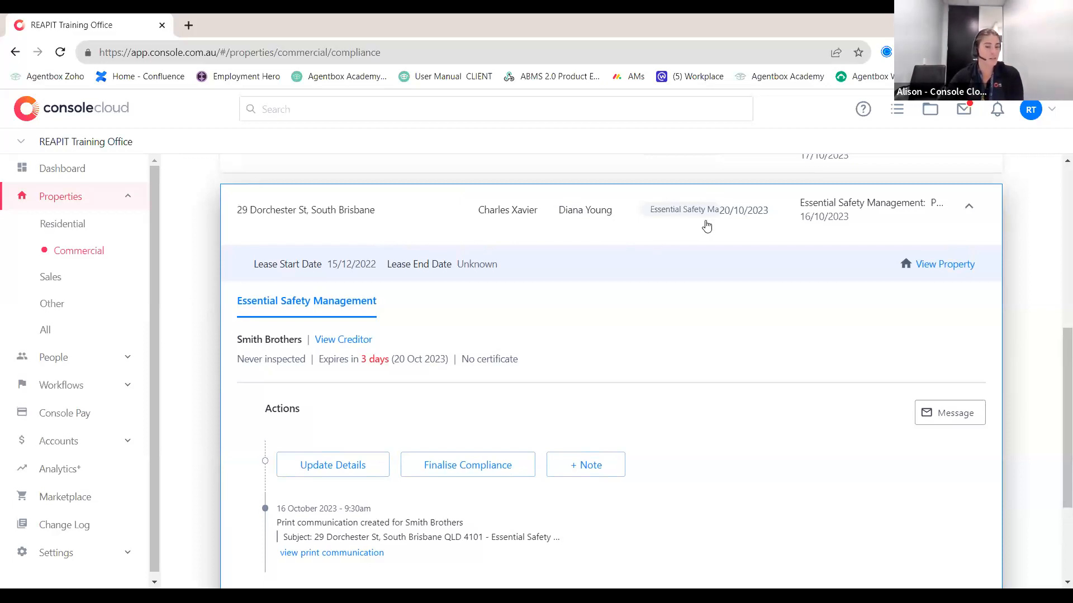
# Step: Update the year of the Essential Safety Management expiry date for the South Brisbane property, save the details and collapse the record
pyautogui.click(346, 472)
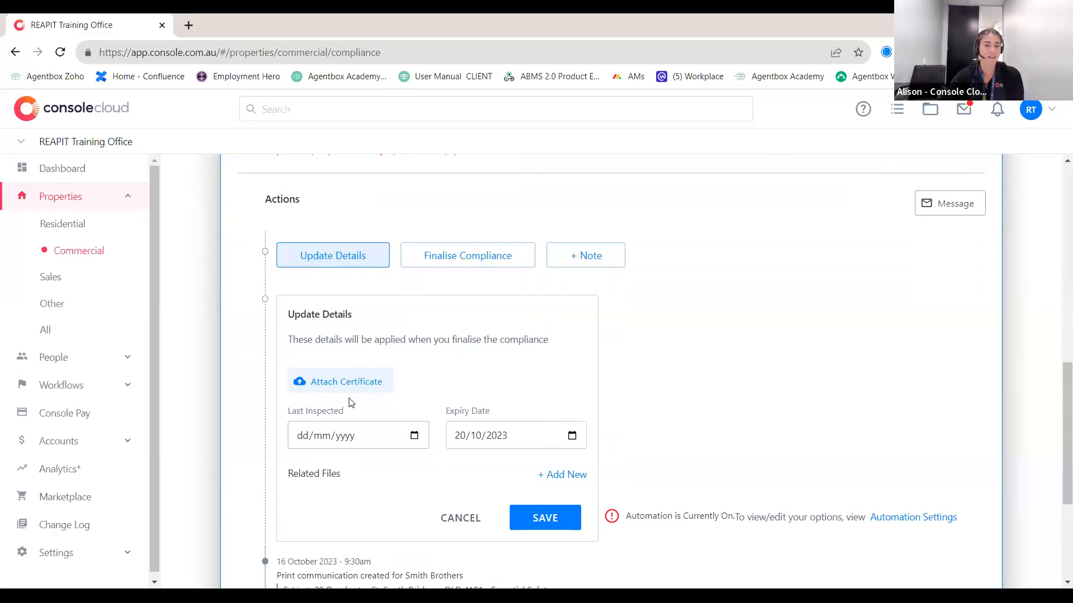
pyautogui.click(476, 435)
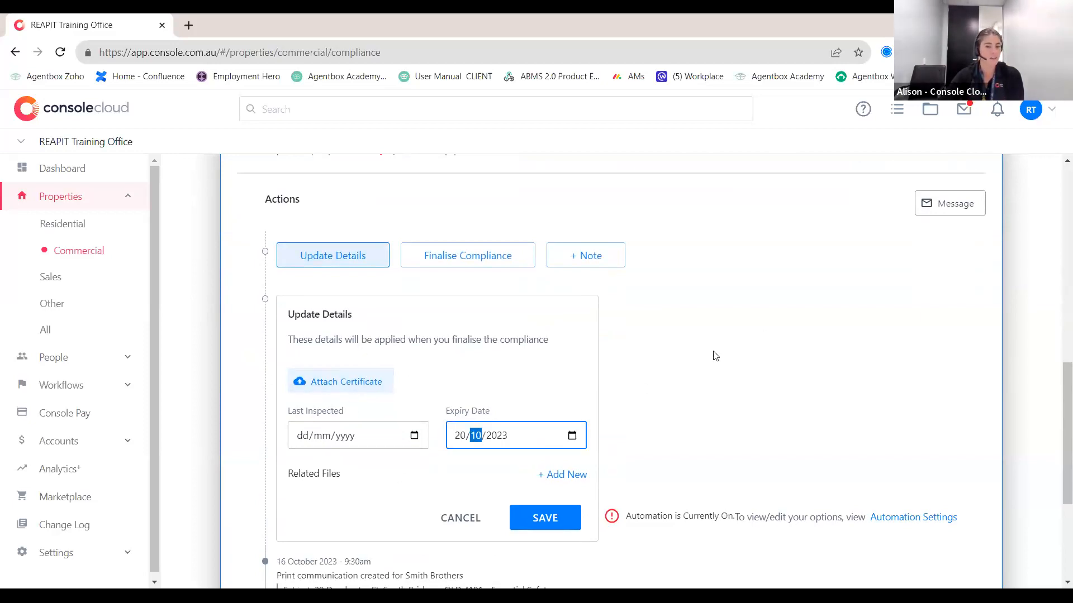
pyautogui.press('Tab')
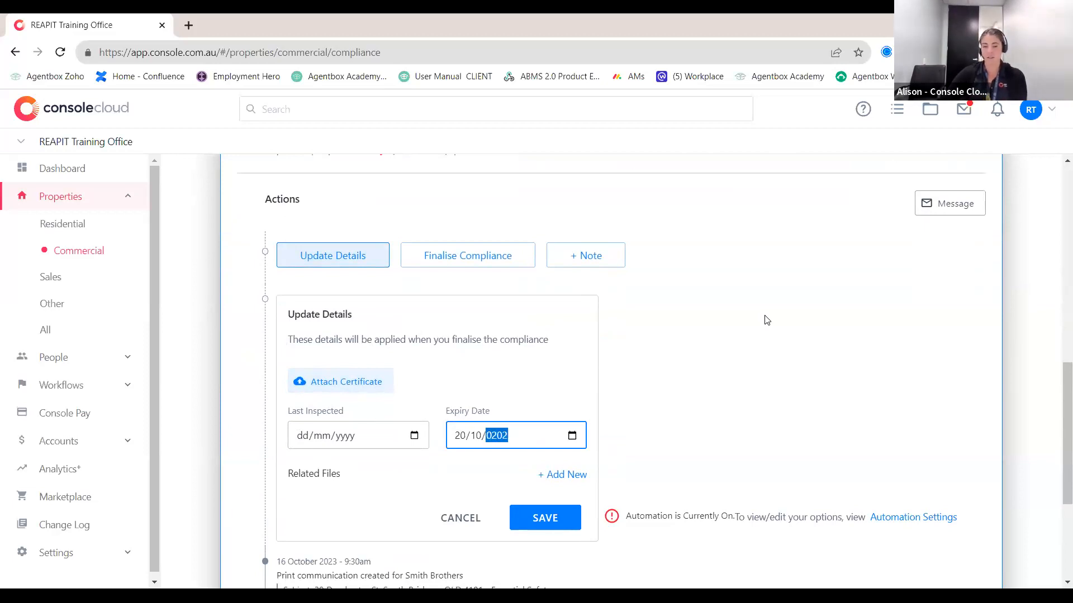
pyautogui.click(547, 518)
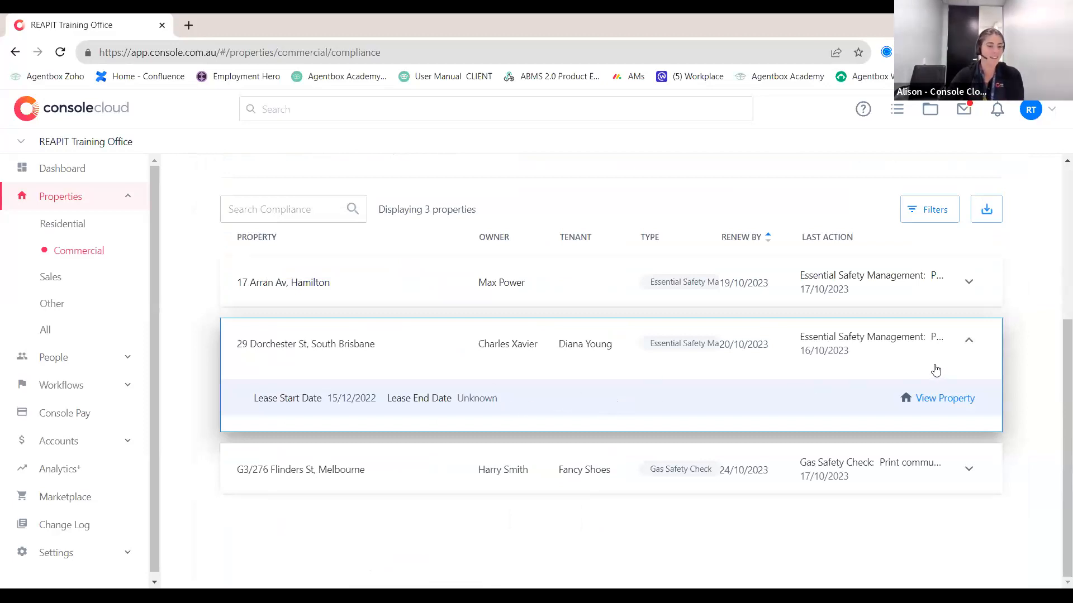
pyautogui.click(969, 345)
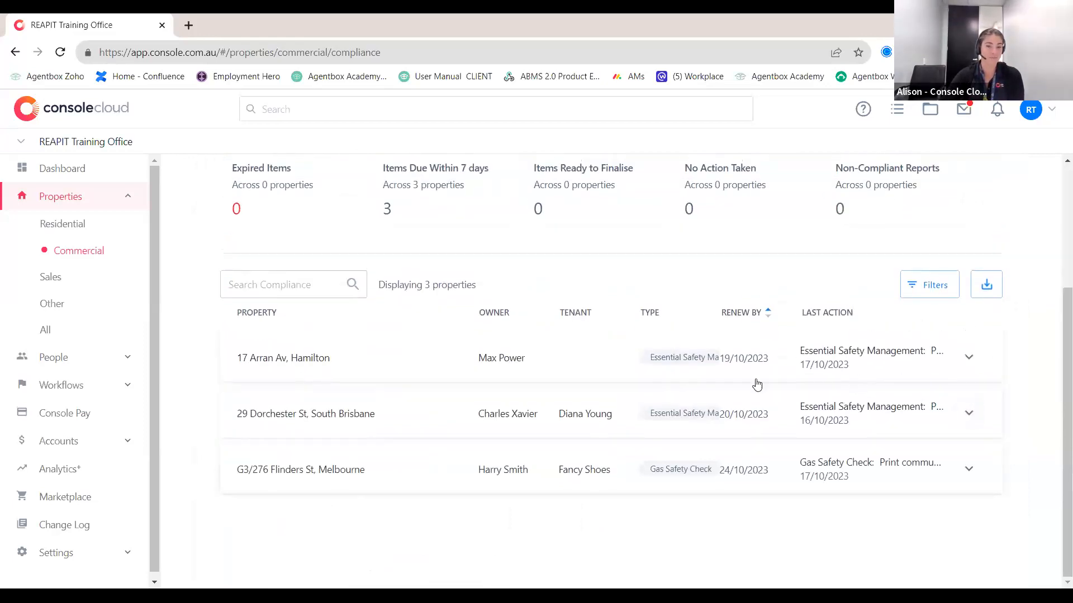
# Step: Filter the compliance list to Items Due Within 7 days and review the Gas Safety Check record with its actions
pyautogui.scroll(1, 424, 265)
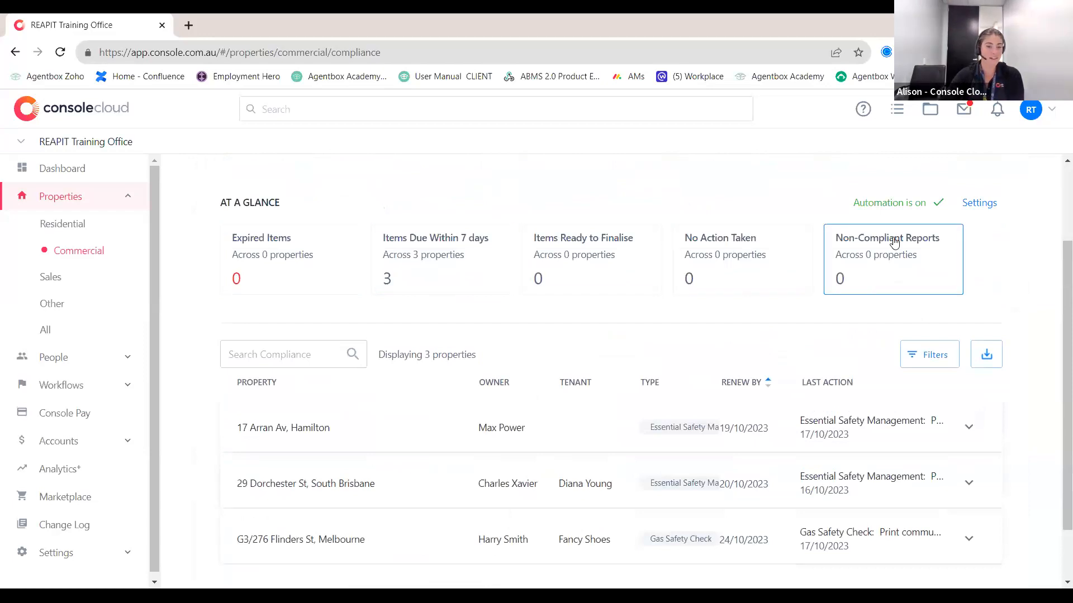
pyautogui.click(455, 256)
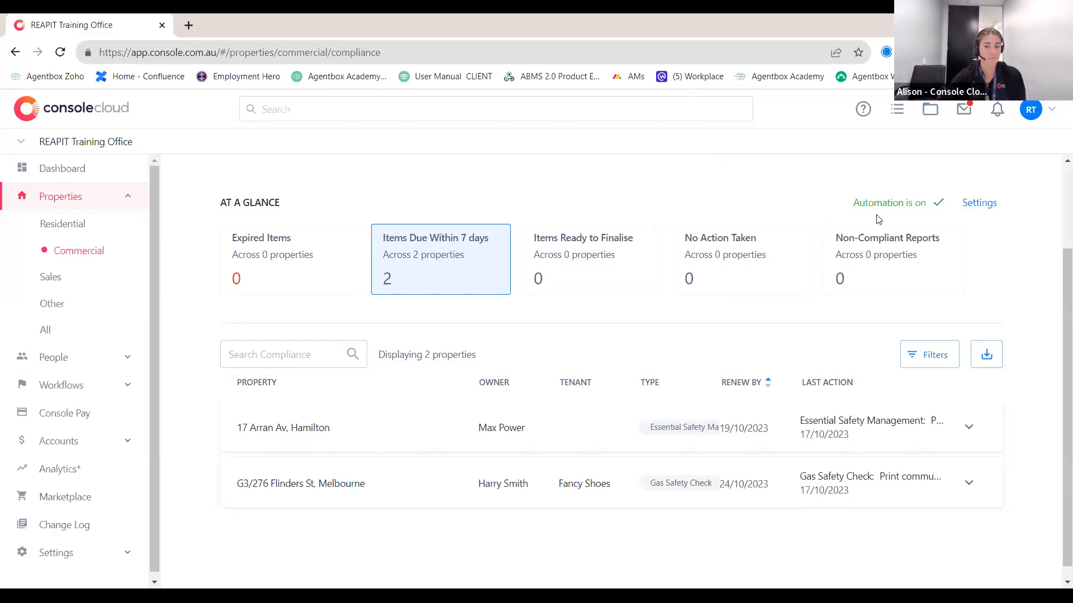
pyautogui.scroll(-1, 577, 431)
pyautogui.click(518, 455)
pyautogui.scroll(-3, 486, 452)
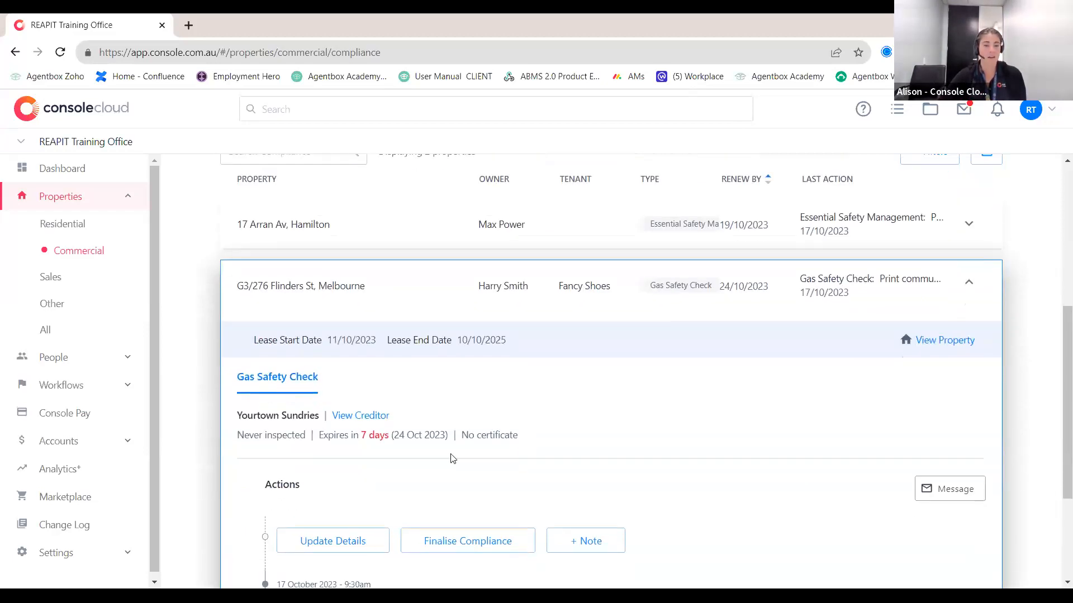
pyautogui.scroll(-3, 452, 458)
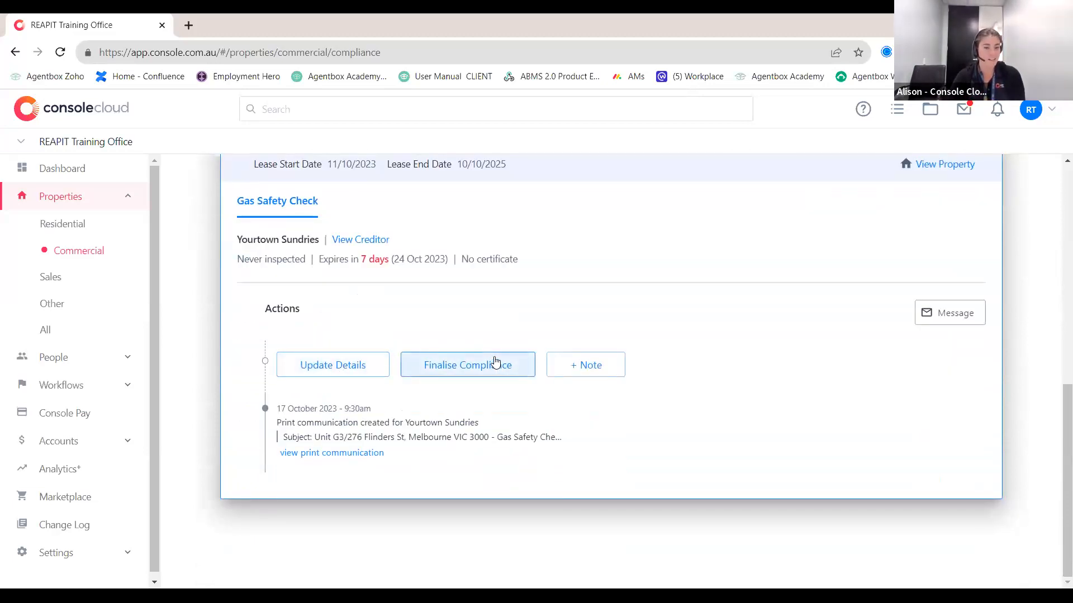
pyautogui.scroll(5, 678, 316)
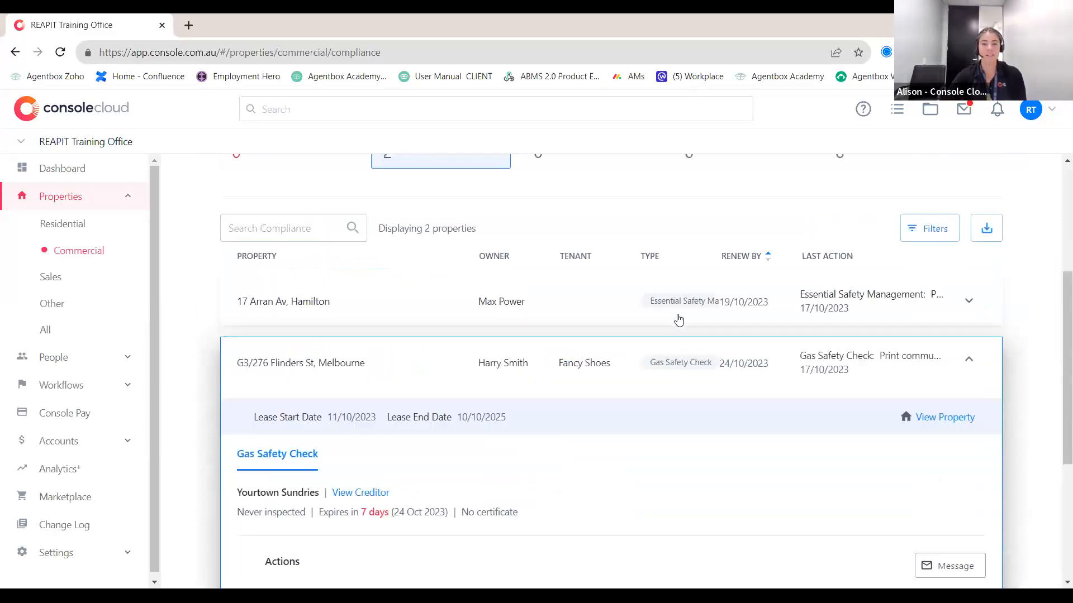
pyautogui.click(968, 387)
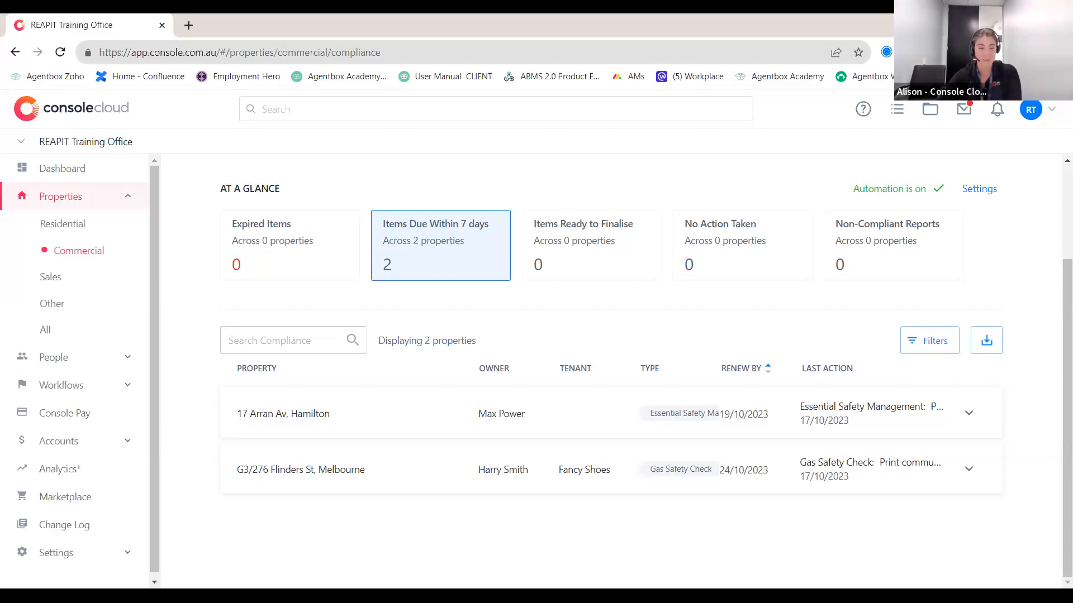
# Step: Look through the commercial property list and open one of its property records
pyautogui.click(102, 253)
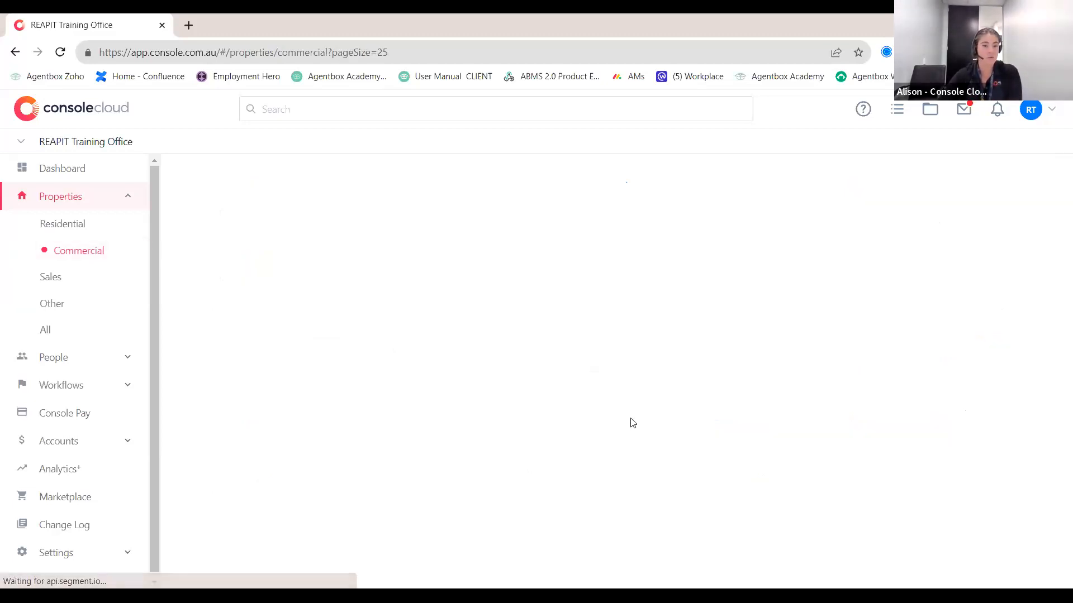
pyautogui.scroll(-5, 564, 450)
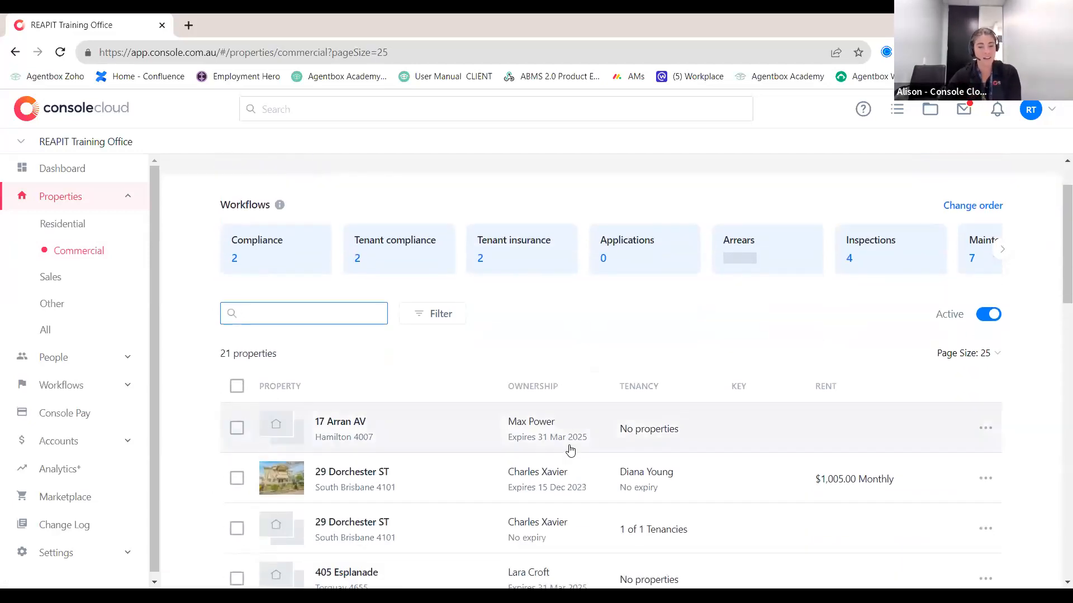
pyautogui.scroll(-3, 580, 452)
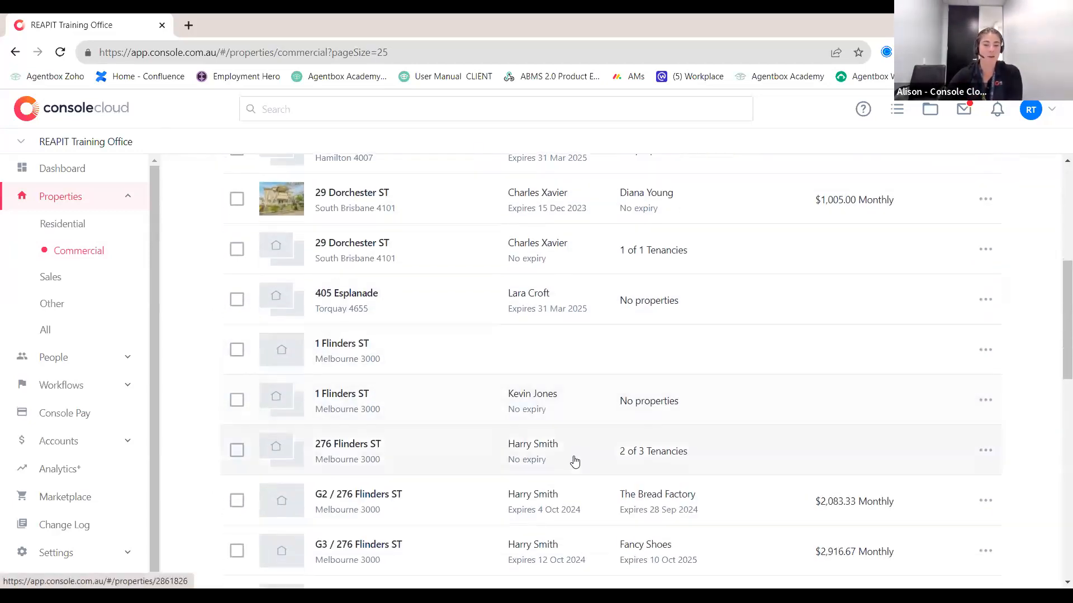
pyautogui.click(546, 364)
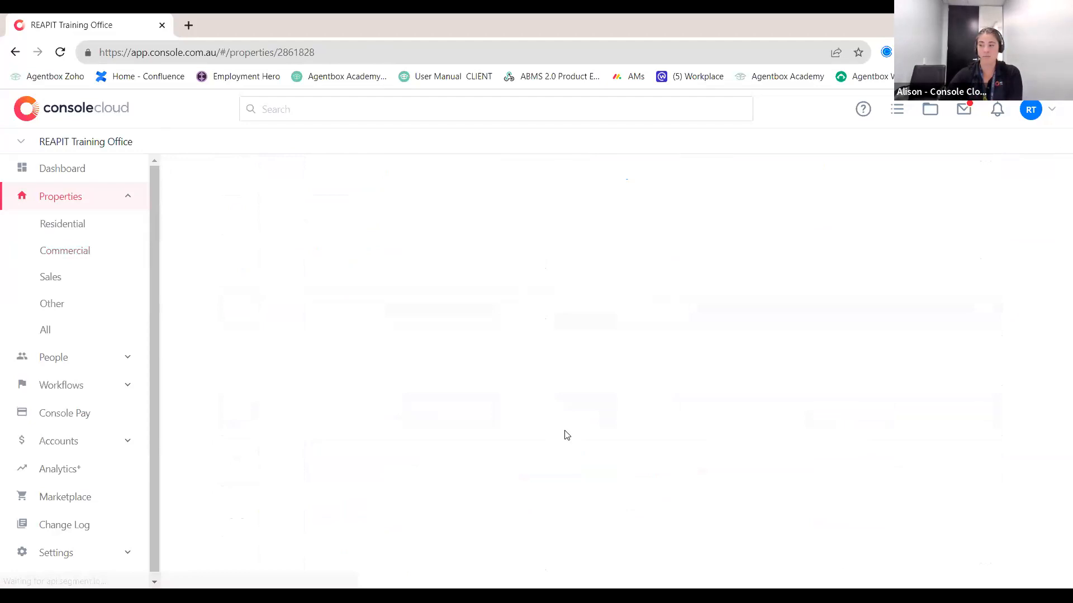
pyautogui.scroll(-10, 602, 443)
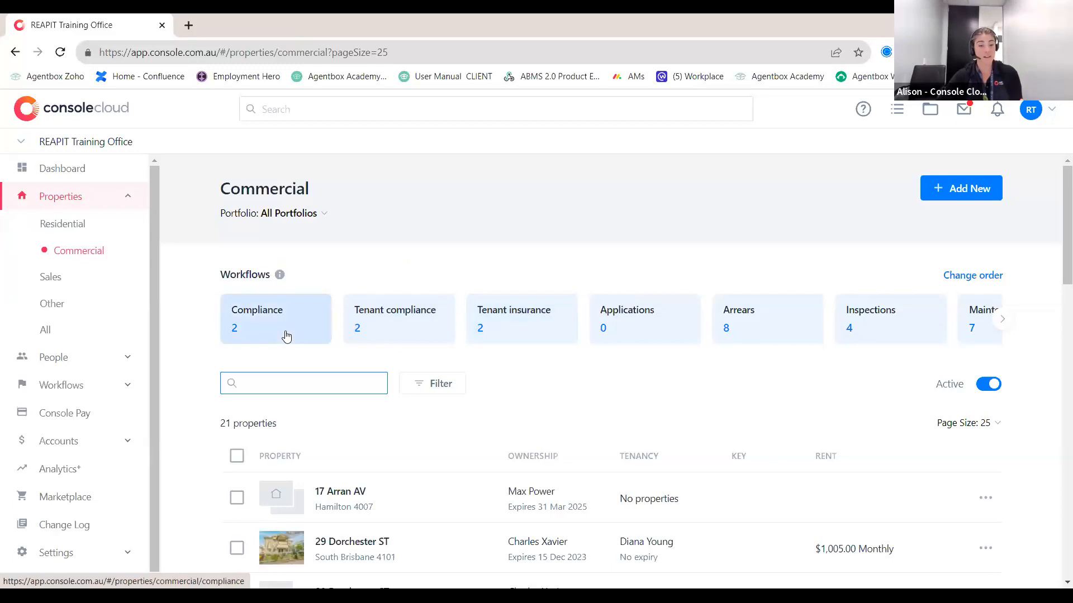
# Step: Return to the commercial Compliance workflow and view the items due within 7 days
pyautogui.click(278, 334)
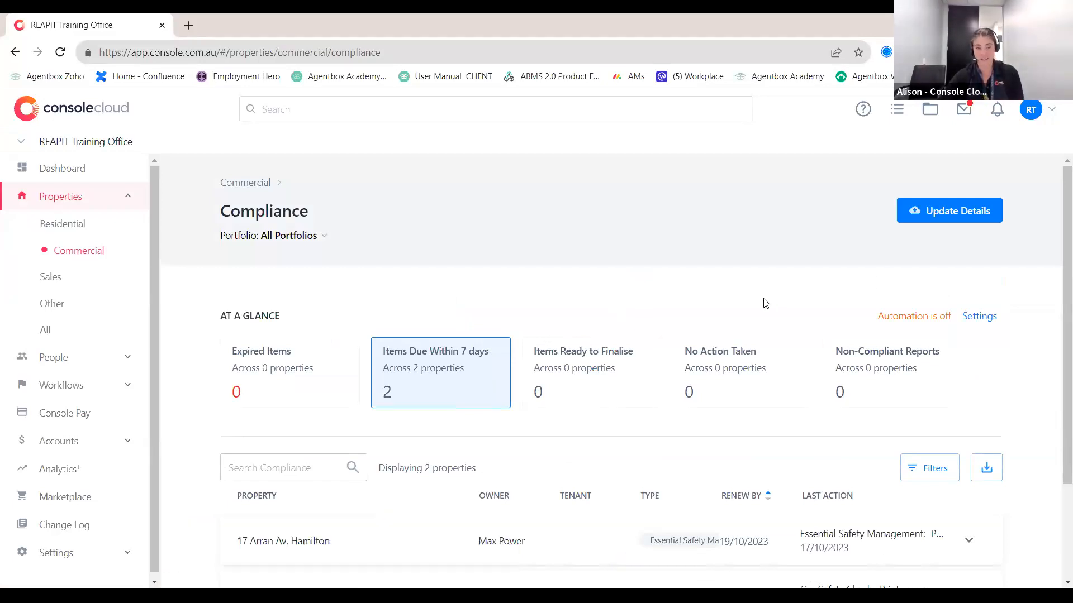
pyautogui.scroll(-1, 766, 303)
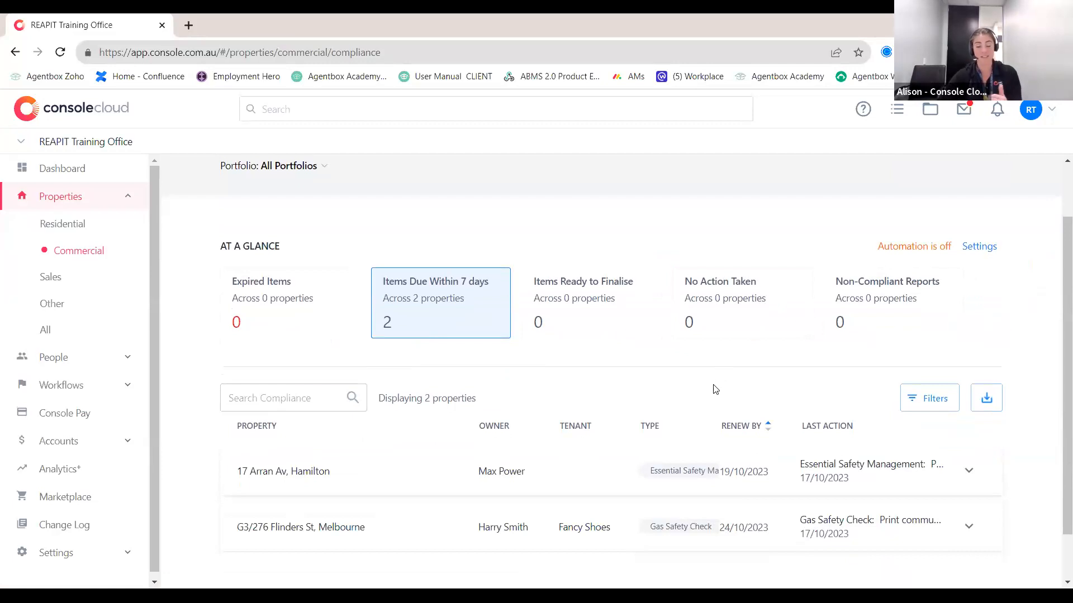
# Step: Expand the Hamilton property's compliance record and review its Essential Safety Management details and actions
pyautogui.click(899, 471)
pyautogui.scroll(-3, 785, 446)
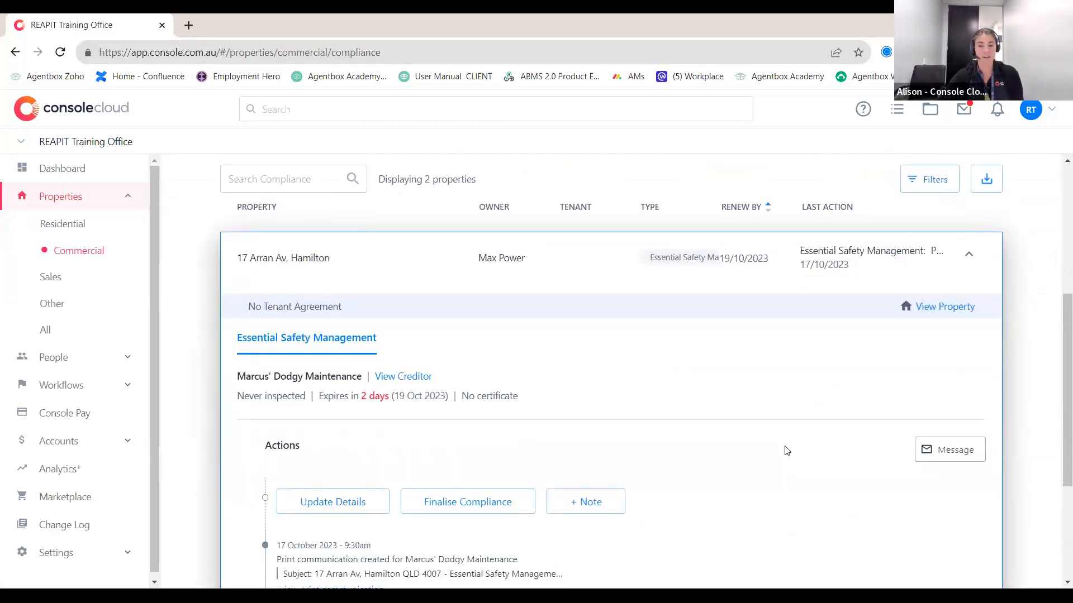
pyautogui.scroll(-1, 786, 452)
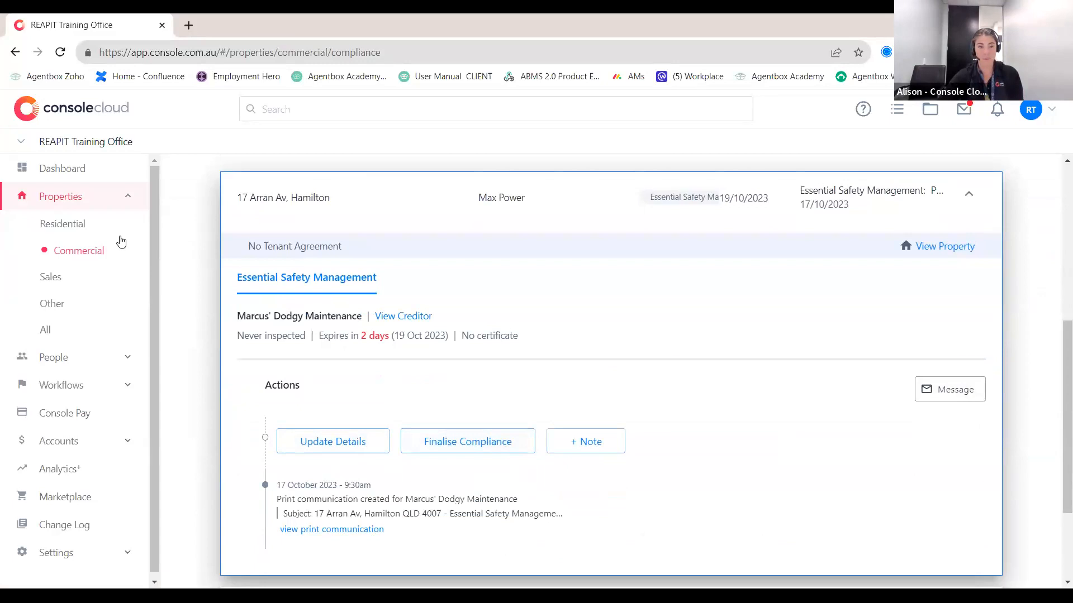
# Step: Open the commercial Tenant Compliance workflow and select only The Bread Factory's Essential Safety Management item
pyautogui.click(74, 249)
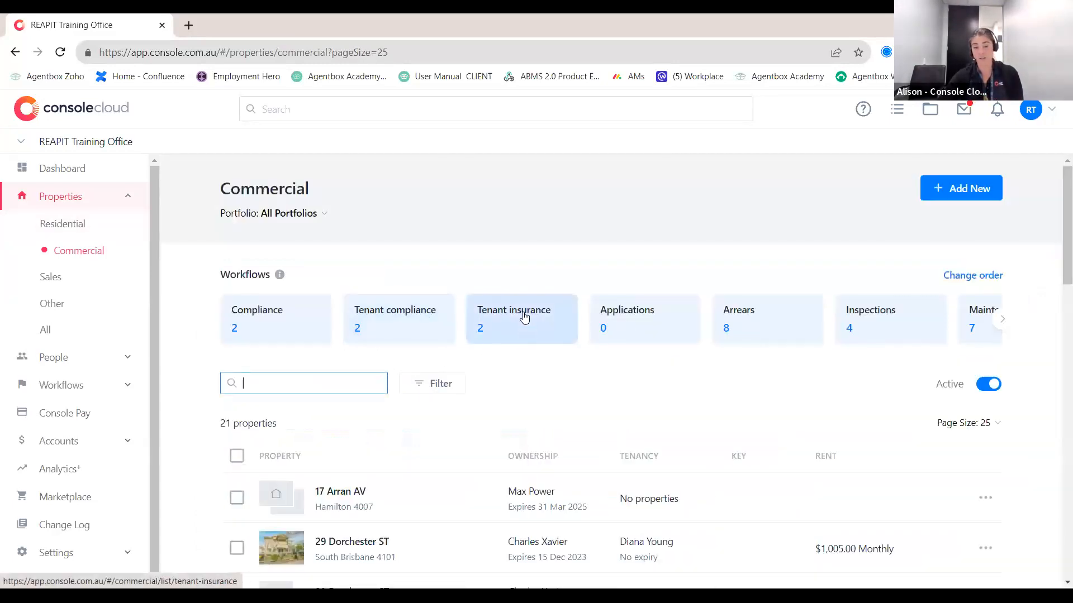
pyautogui.click(370, 323)
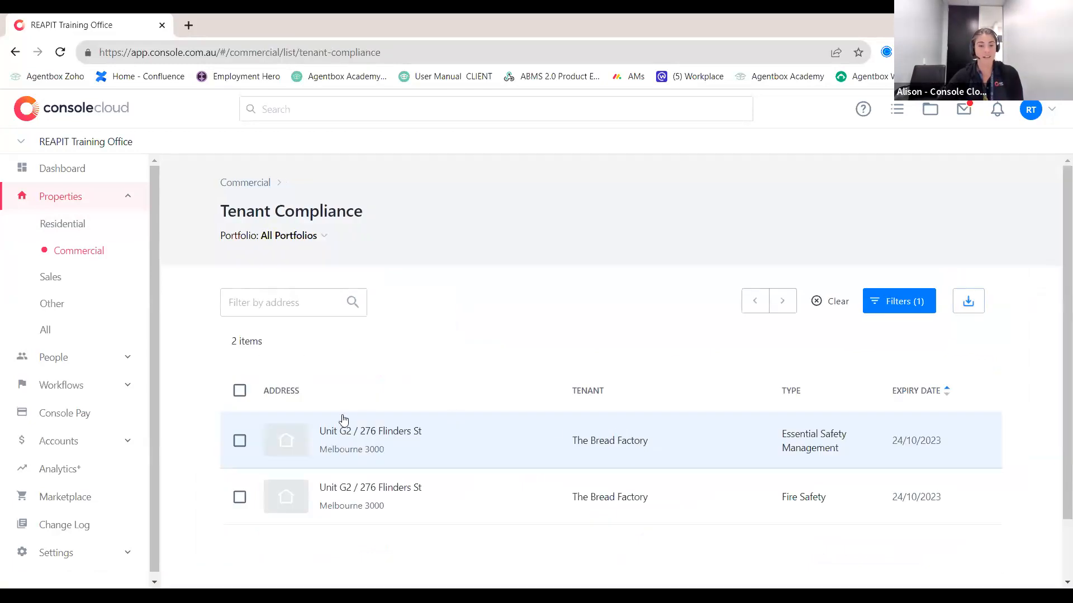
pyautogui.click(240, 392)
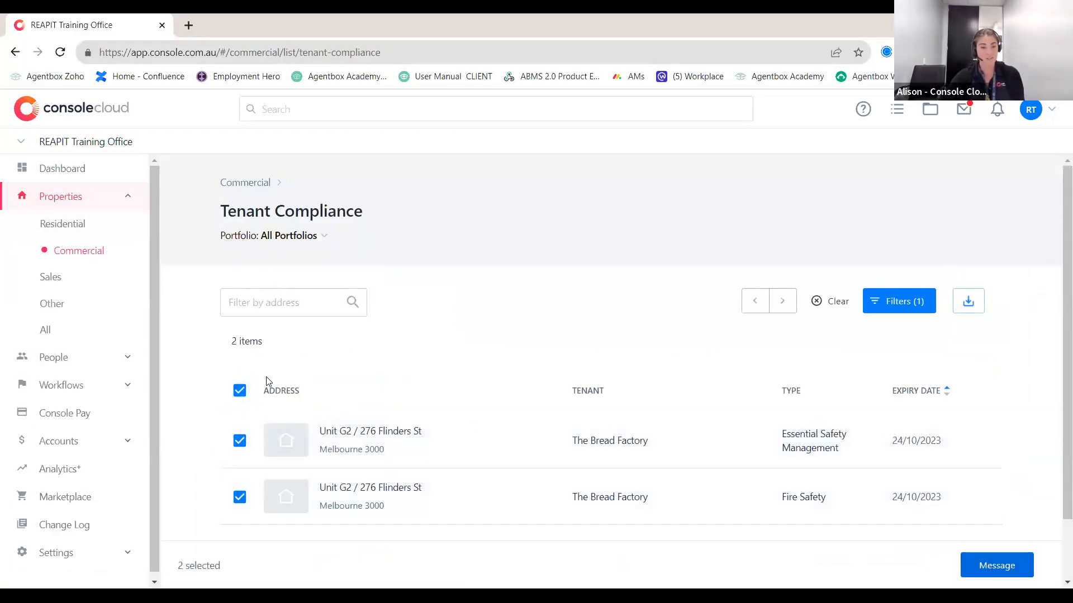
pyautogui.click(240, 390)
pyautogui.click(239, 441)
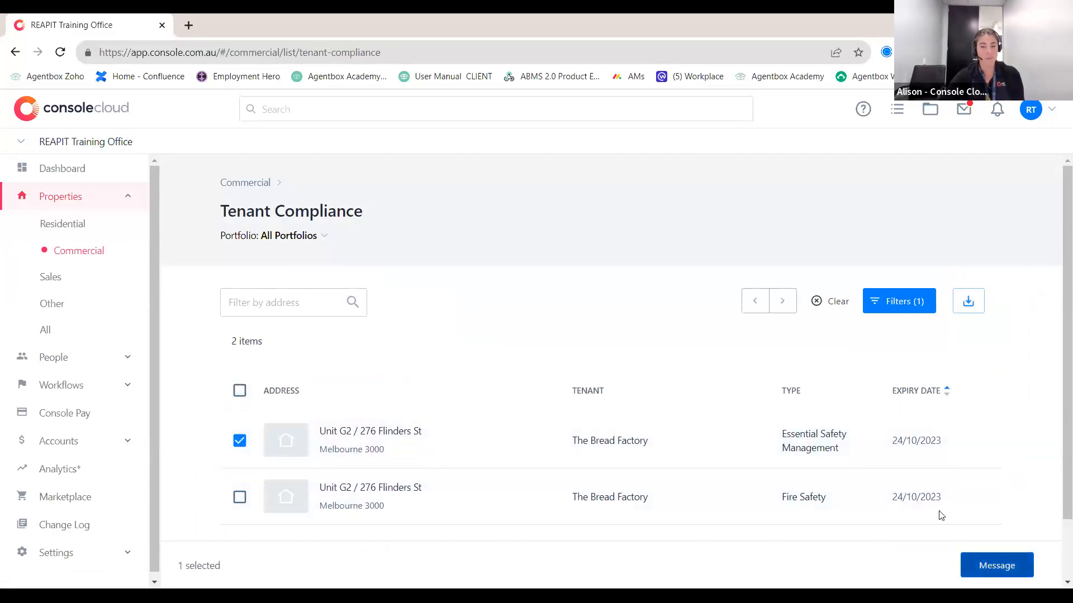
# Step: Check the details and available actions of The Bread Factory's Essential Safety Management item, close it and clear its selection
pyautogui.click(629, 443)
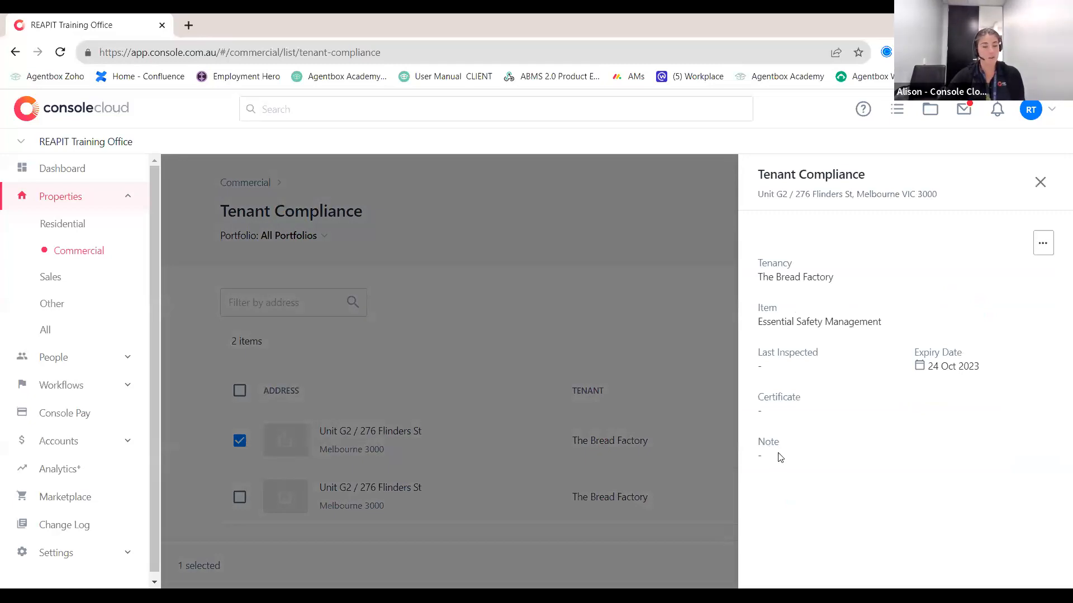
pyautogui.click(1043, 242)
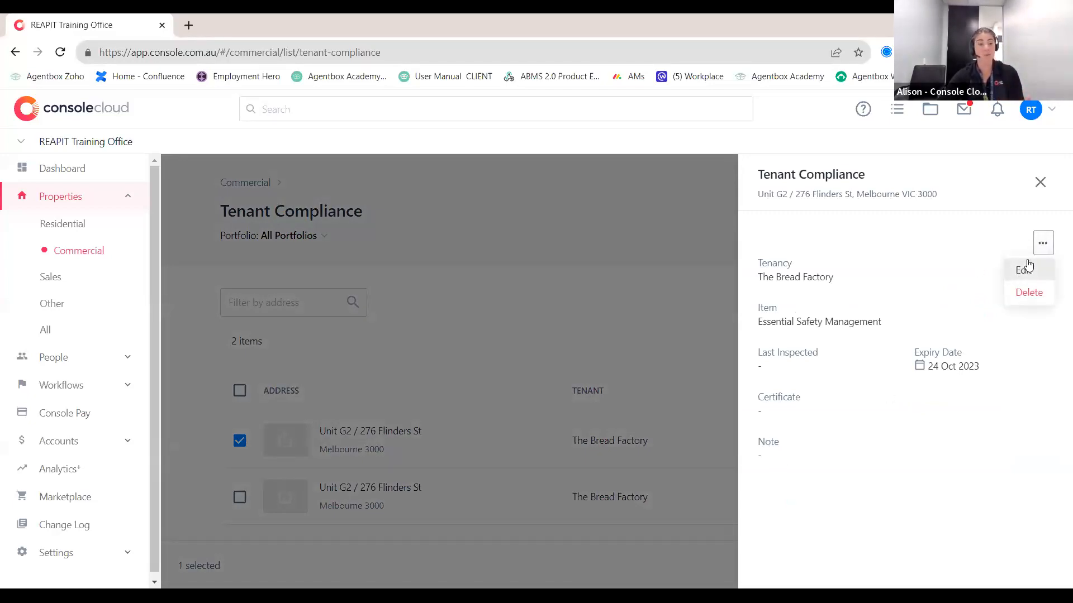
pyautogui.click(1040, 183)
pyautogui.click(1040, 184)
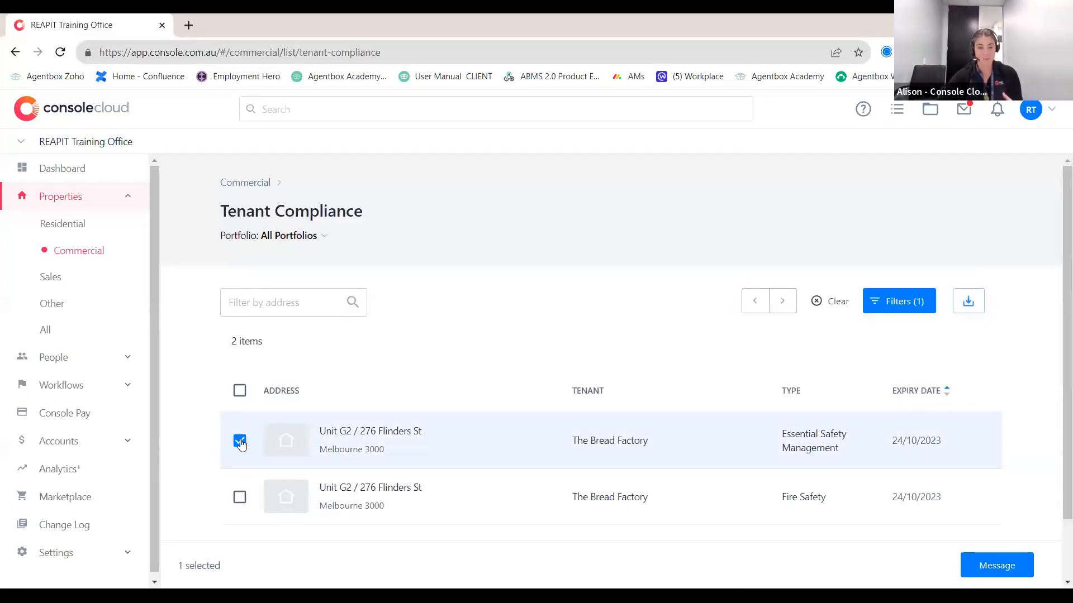
pyautogui.click(239, 442)
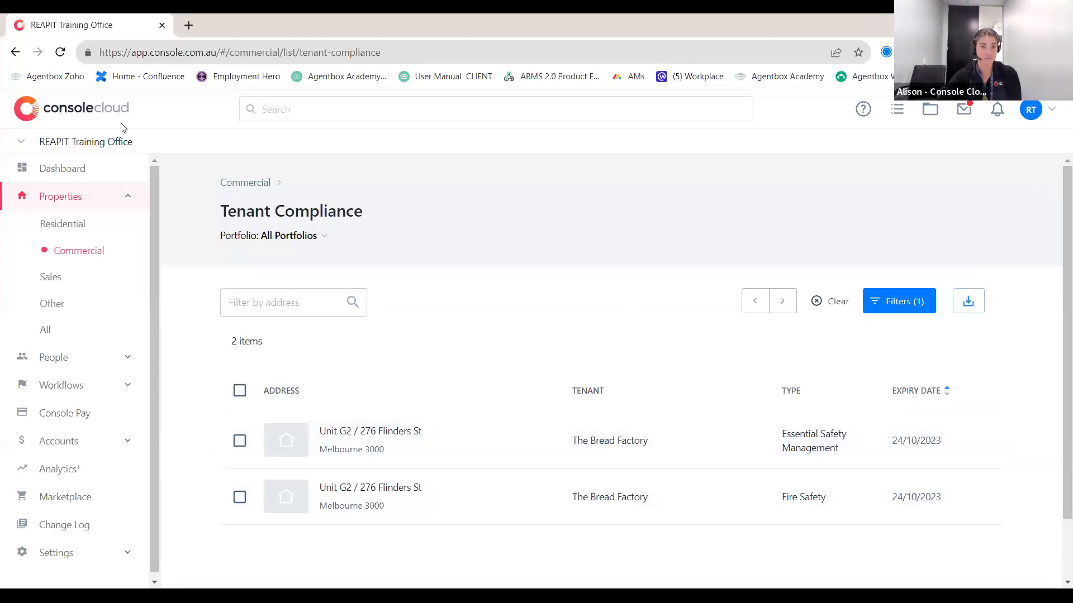
# Step: Return to the commercial property list, look through it and show the options for adding a new building or property
pyautogui.click(15, 52)
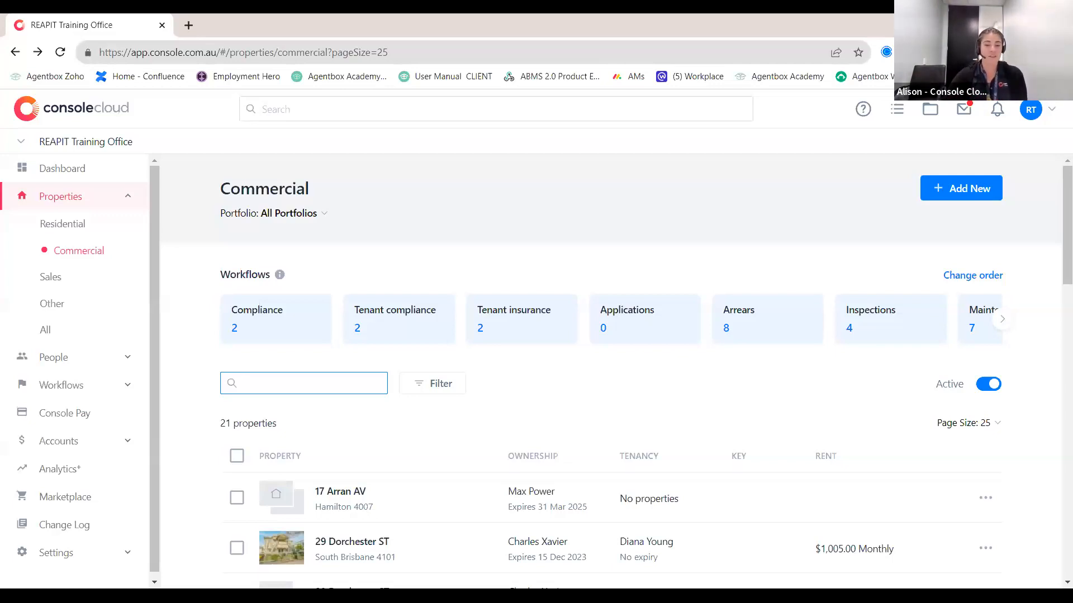
pyautogui.scroll(-6, 753, 505)
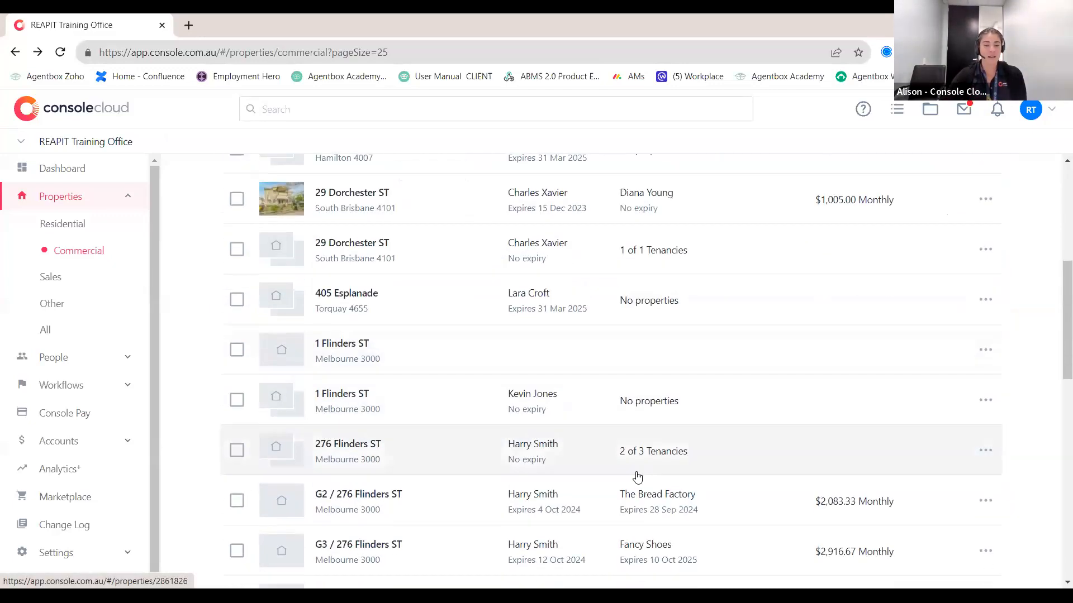
pyautogui.scroll(7, 651, 455)
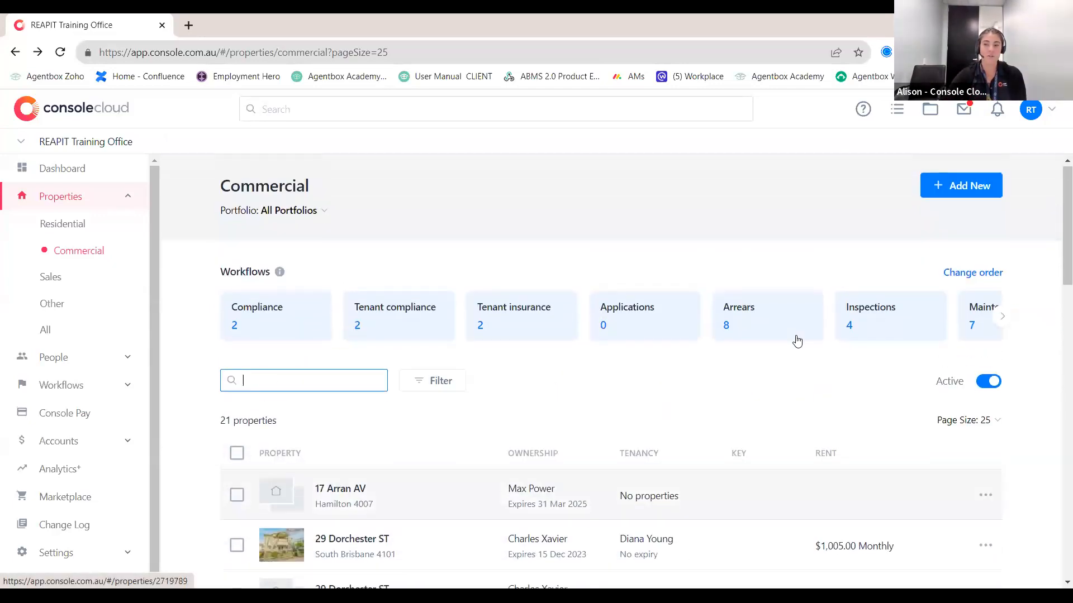
pyautogui.click(964, 202)
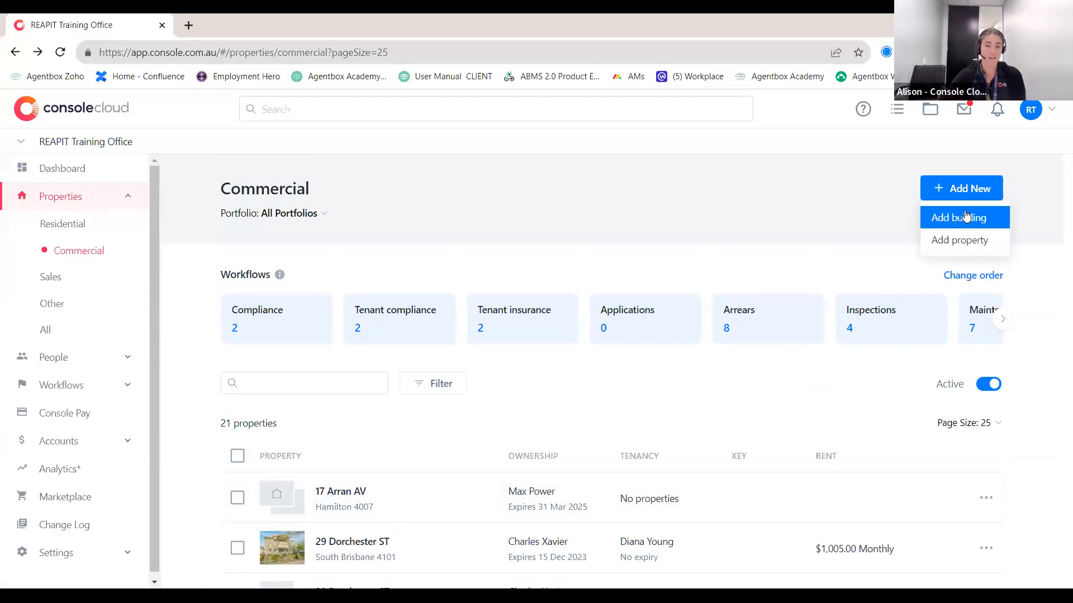
# Step: Open the Black Snake building record from the commercial list and review its ownership and its properties' outgoings percentages
pyautogui.scroll(-5, 660, 407)
pyautogui.scroll(-8, 391, 416)
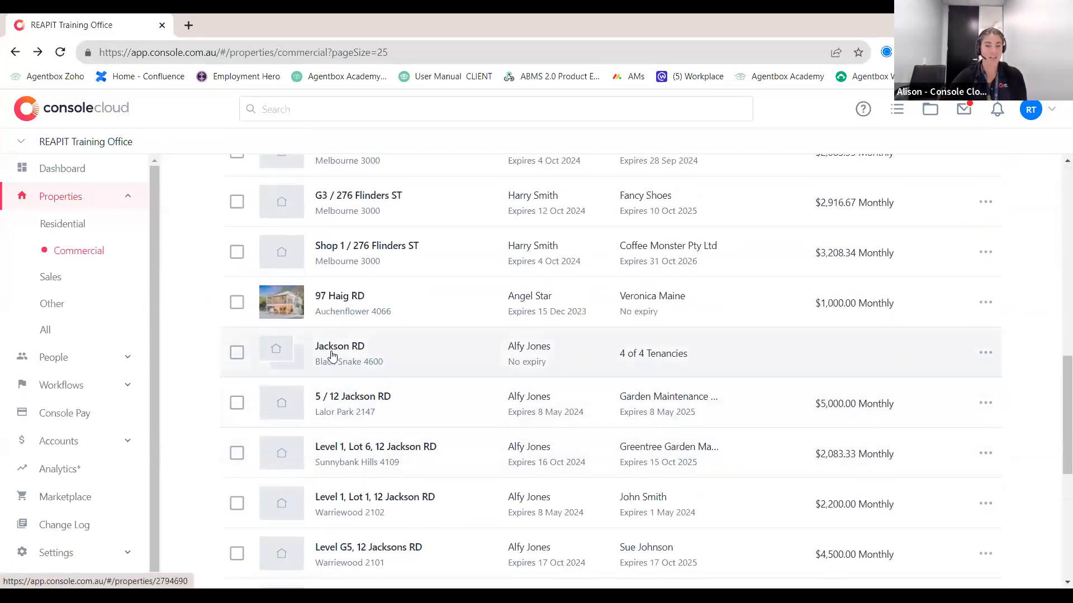
pyautogui.click(332, 355)
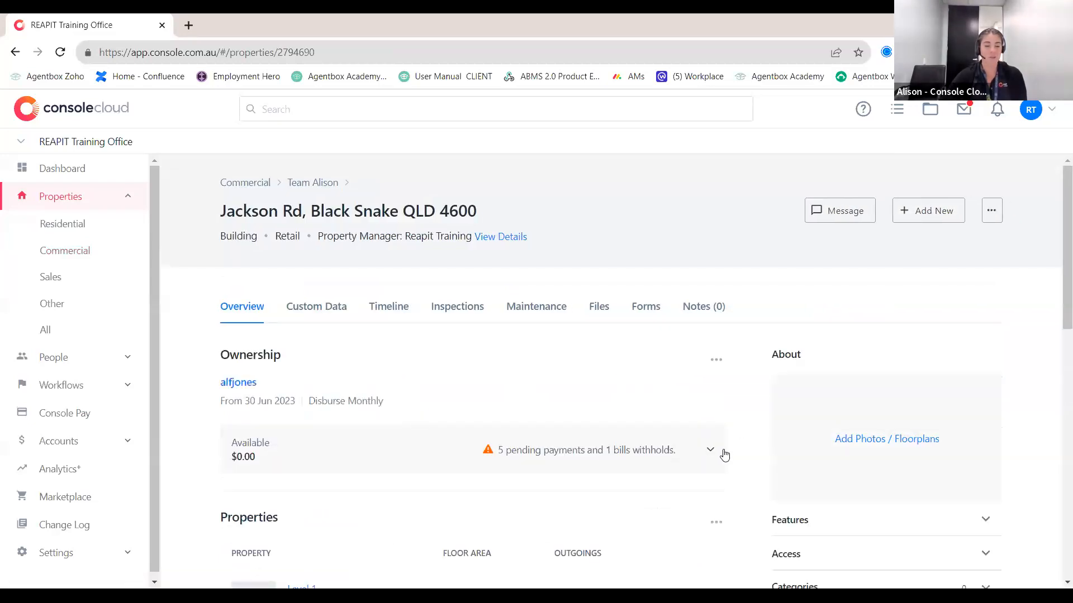
pyautogui.scroll(-3, 719, 451)
pyautogui.click(707, 313)
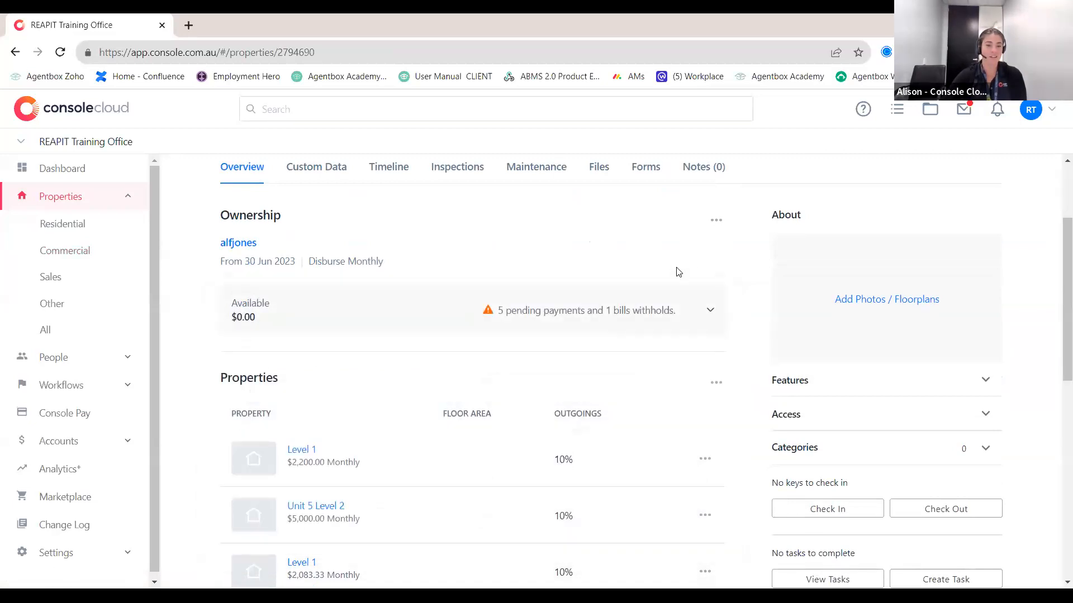
pyautogui.scroll(-3, 673, 291)
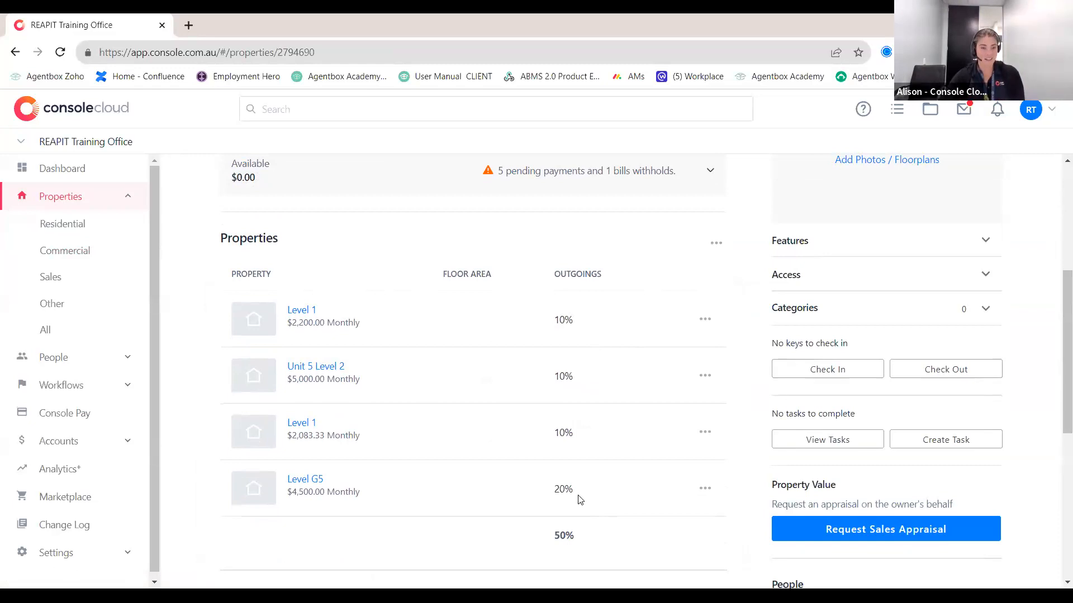
# Step: Open the building's Level G5 property and go to its tenant agreement from the Tenancy section
pyautogui.click(305, 481)
pyautogui.scroll(2, 458, 508)
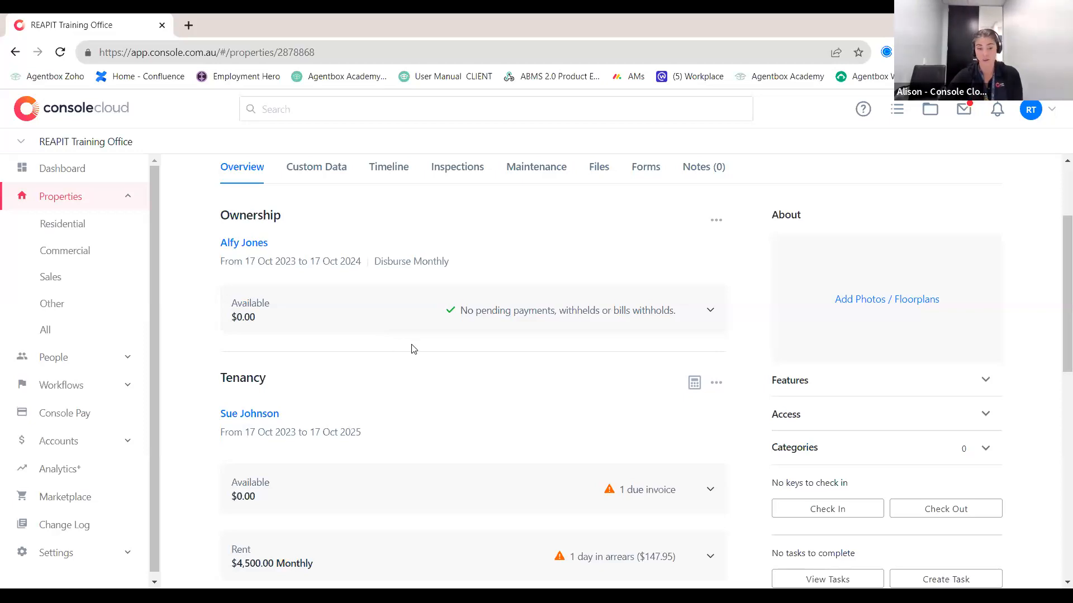
pyautogui.scroll(-2, 411, 348)
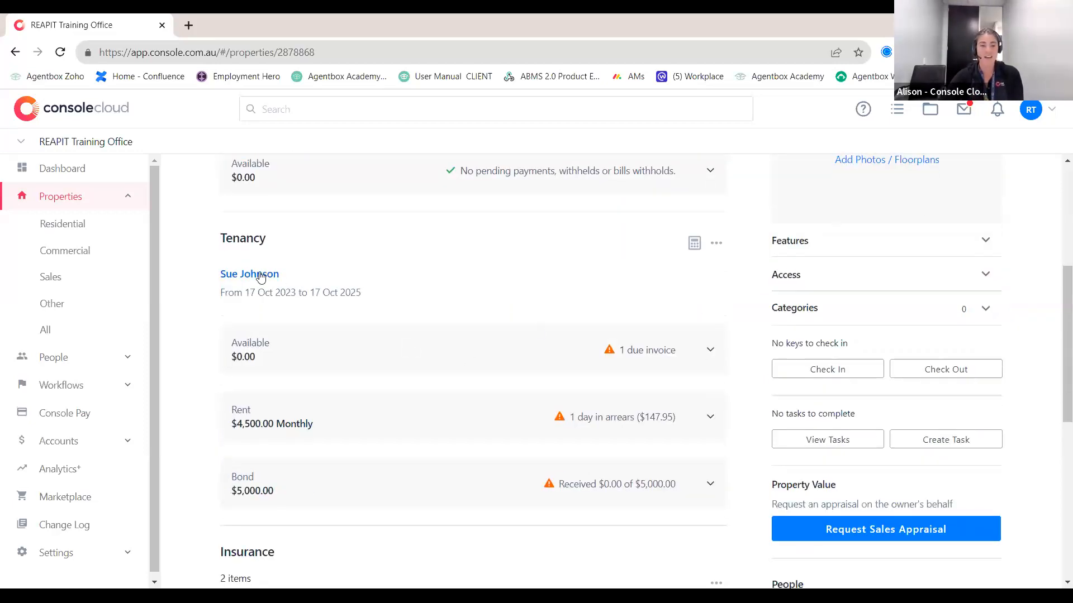
pyautogui.click(256, 278)
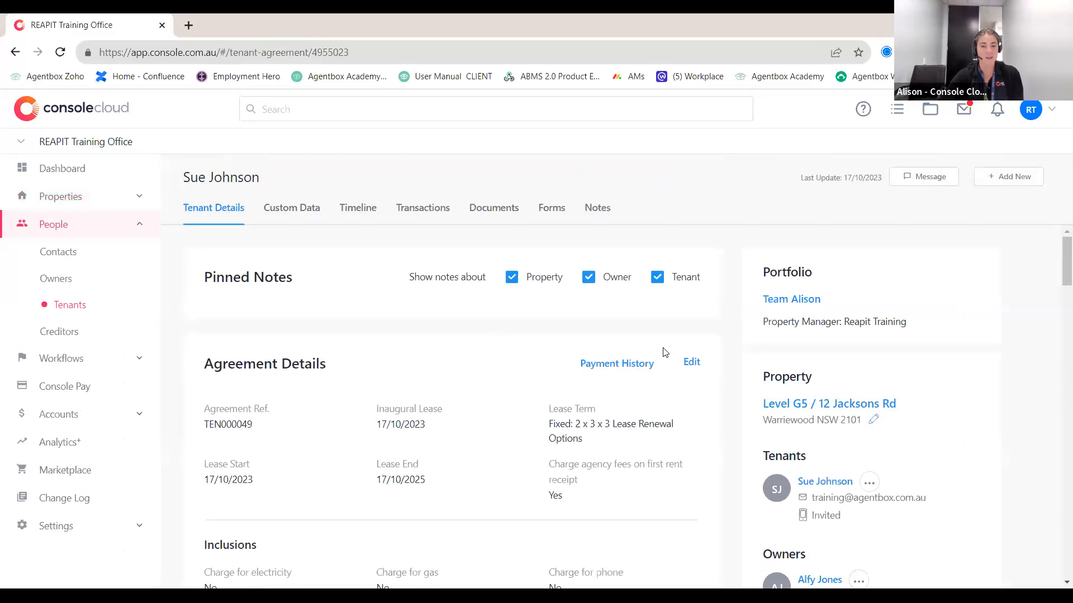
# Step: Open the Level G5 tenant agreement for editing and review its lease, inclusions, fees, rent, bond and recurring rent invoice settings
pyautogui.click(691, 363)
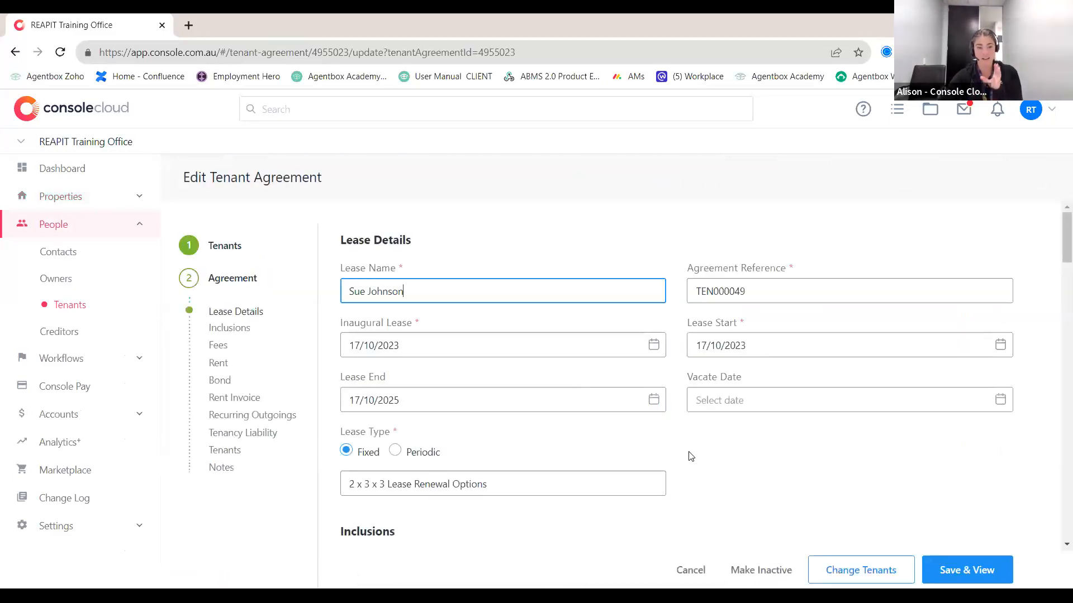
pyautogui.scroll(-1, 701, 445)
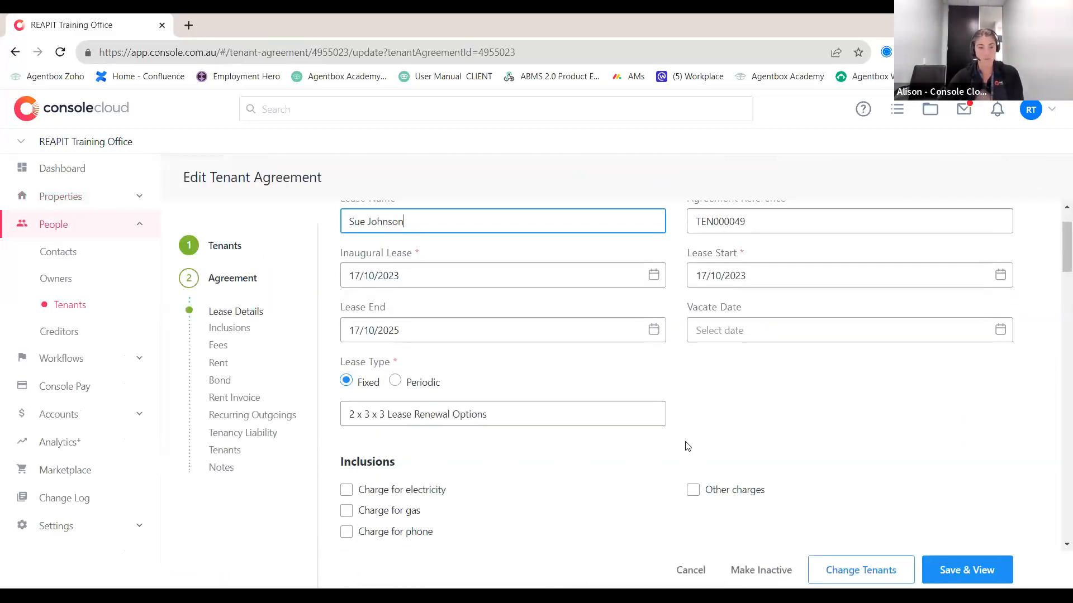
pyautogui.scroll(-6, 690, 443)
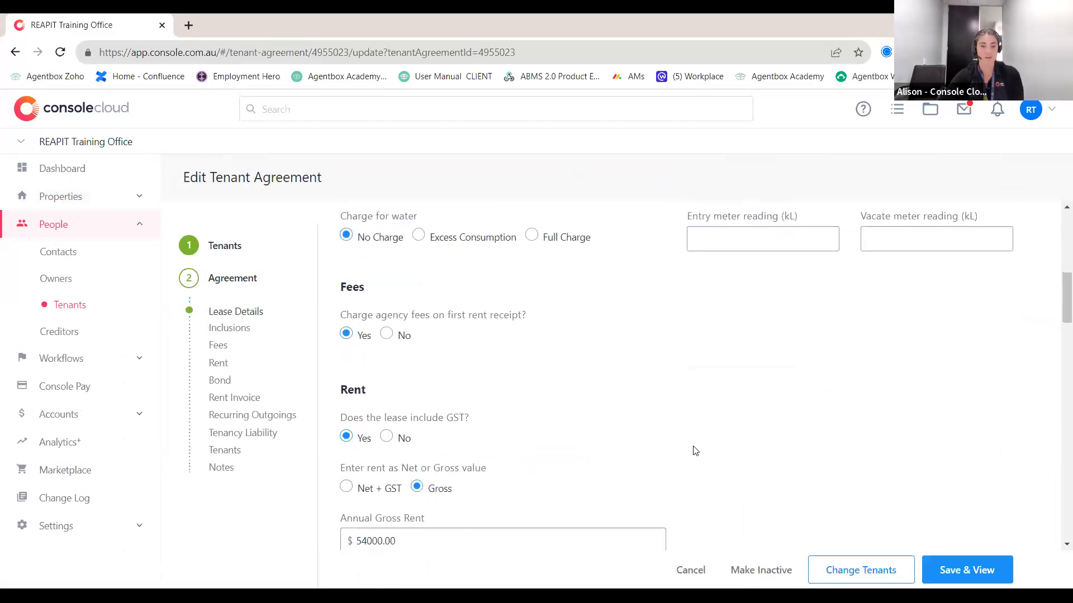
pyautogui.scroll(-2, 695, 451)
pyautogui.scroll(1, 709, 434)
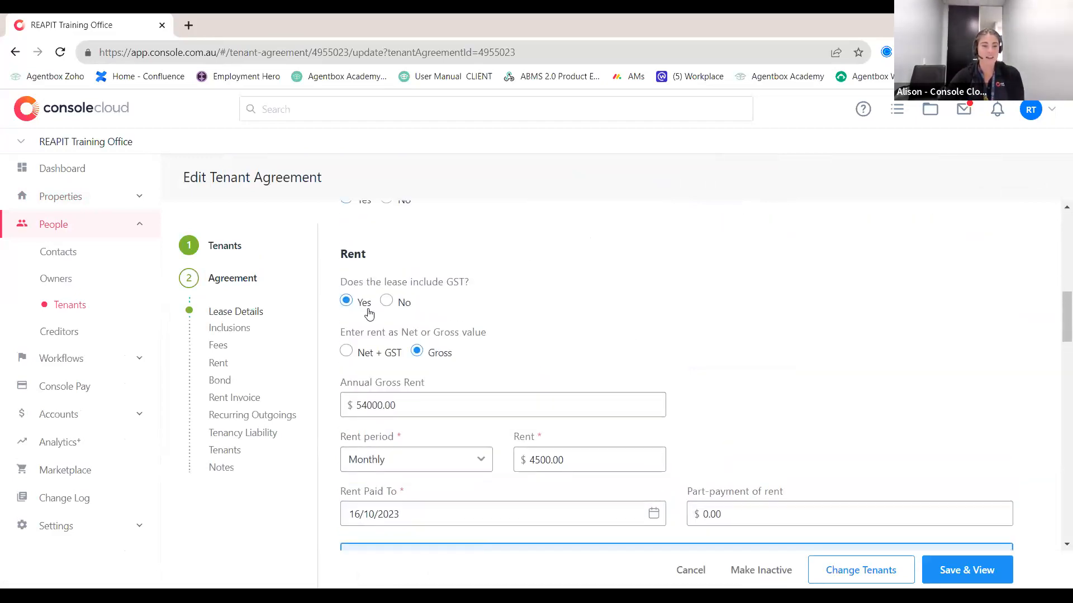
pyautogui.scroll(-1, 557, 322)
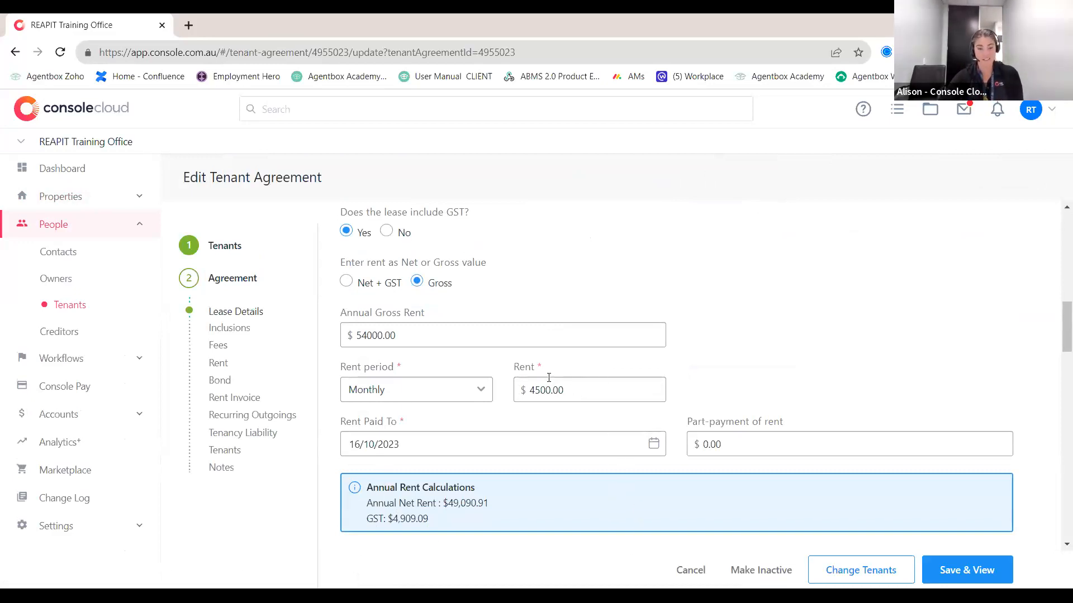
pyautogui.scroll(-5, 554, 388)
pyautogui.scroll(-1, 547, 411)
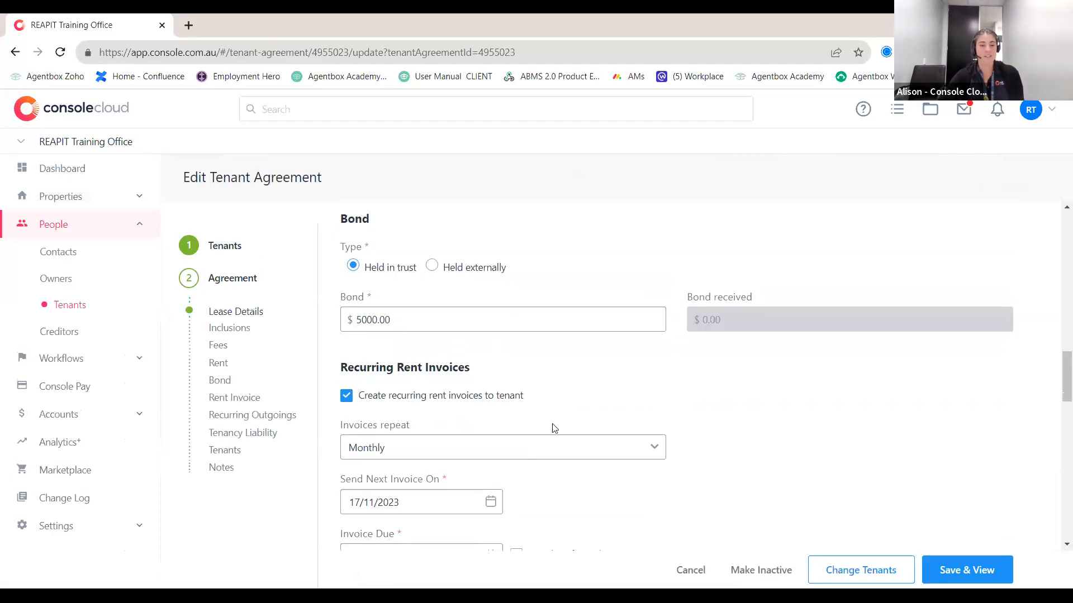
pyautogui.scroll(-1, 553, 413)
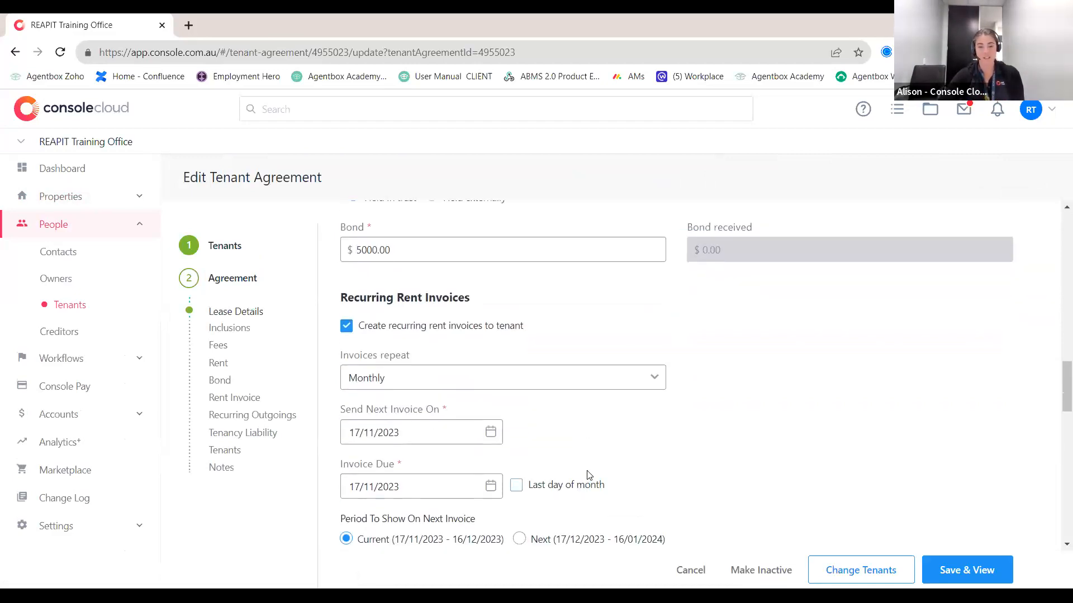
pyautogui.scroll(-1, 583, 484)
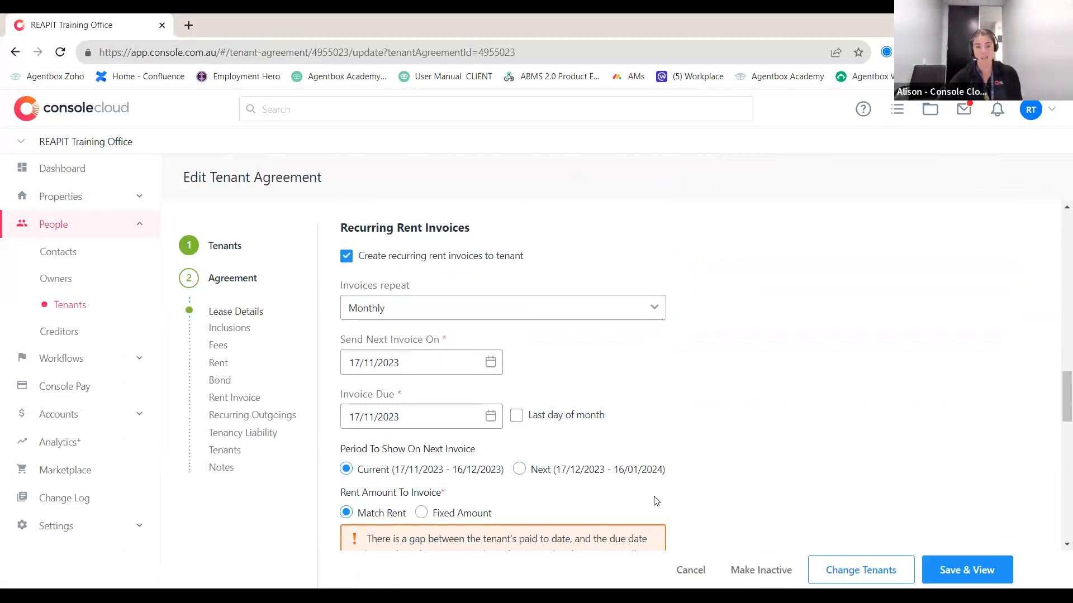
# Step: Review the agreement's recurring outgoings, chargeable outgoings and tenant reference sections
pyautogui.scroll(-8, 689, 496)
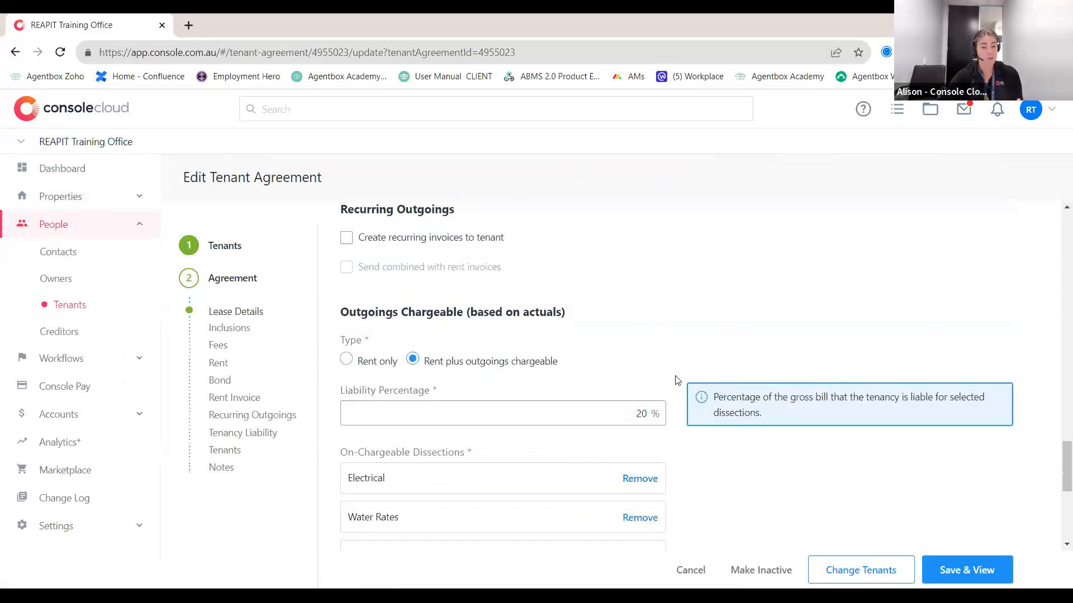
pyautogui.scroll(1, 671, 389)
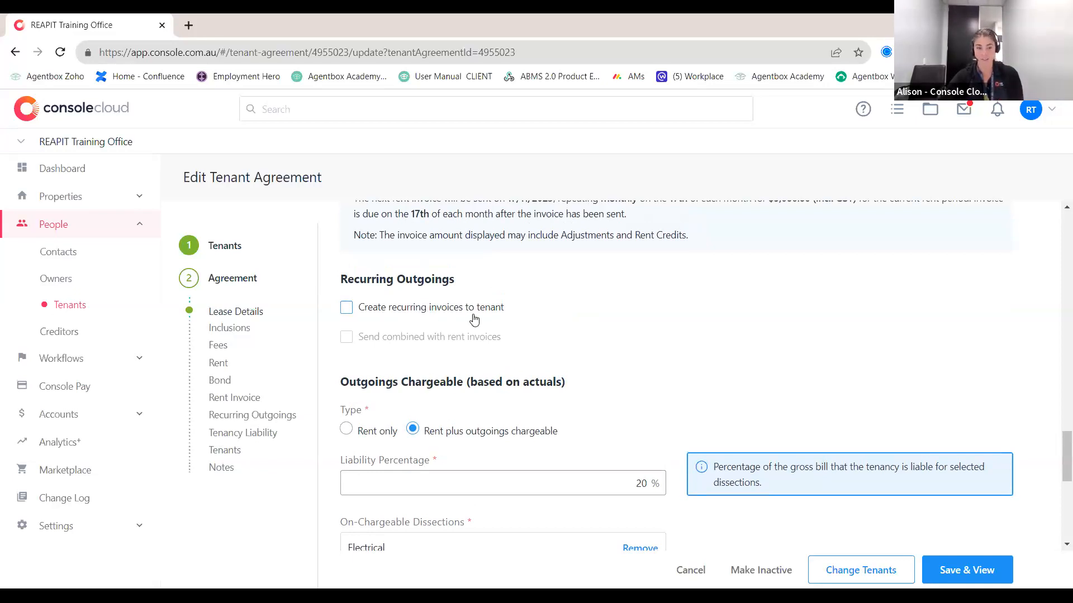
pyautogui.scroll(-7, 492, 328)
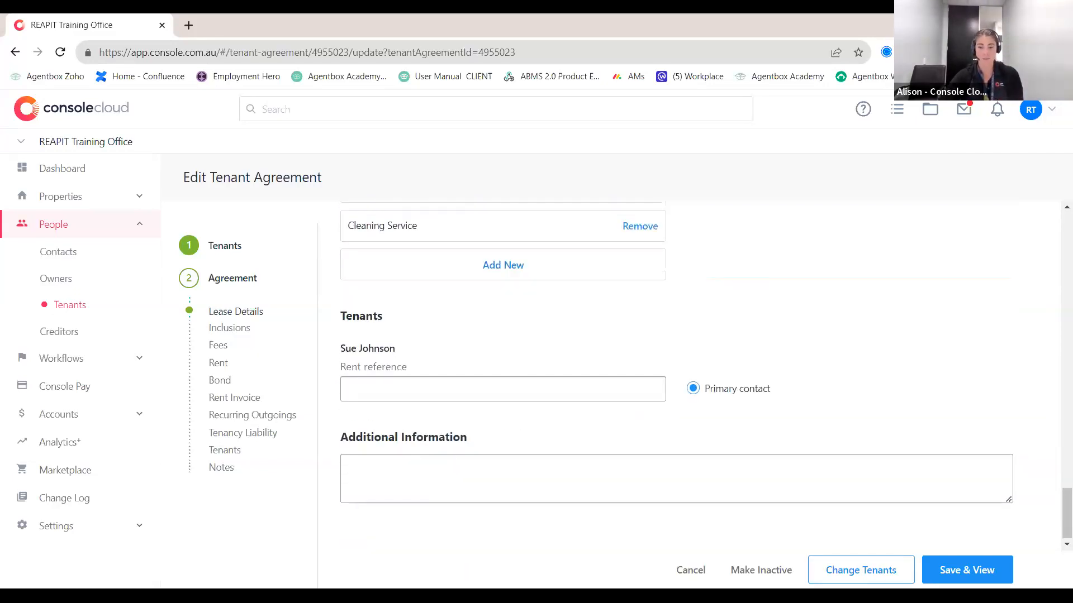
# Step: Save the tenant agreement and review the Rent Reviews schedule in the tenant details
pyautogui.click(940, 582)
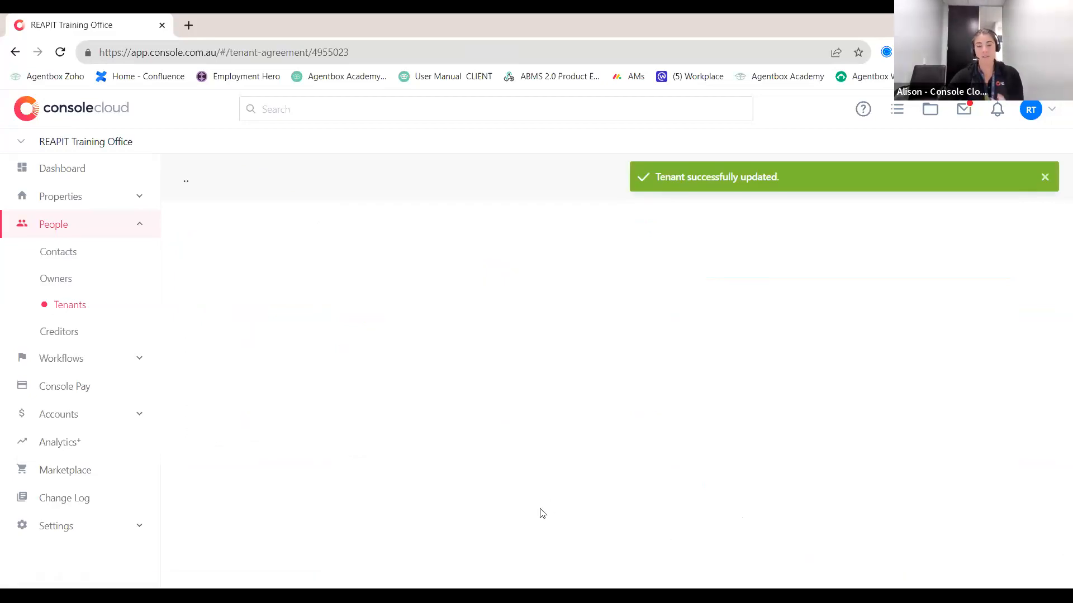
pyautogui.scroll(-14, 519, 503)
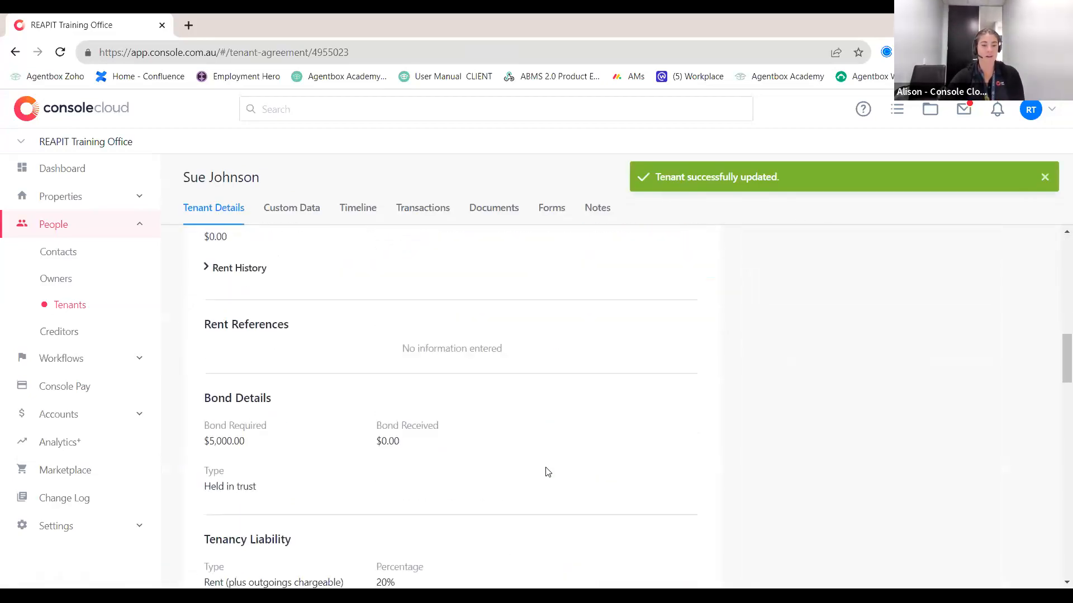
pyautogui.scroll(-12, 553, 482)
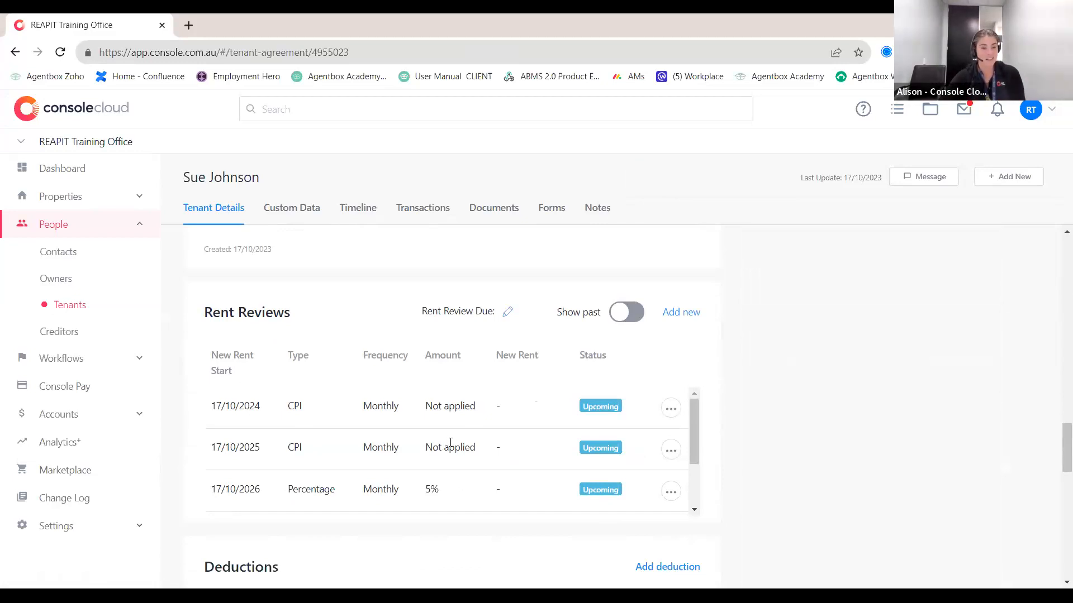
# Step: Review the remaining scheduled rent reviews, invoices and invoice credits in the tenant details, checking the first rent credit's status
pyautogui.scroll(-2, 436, 435)
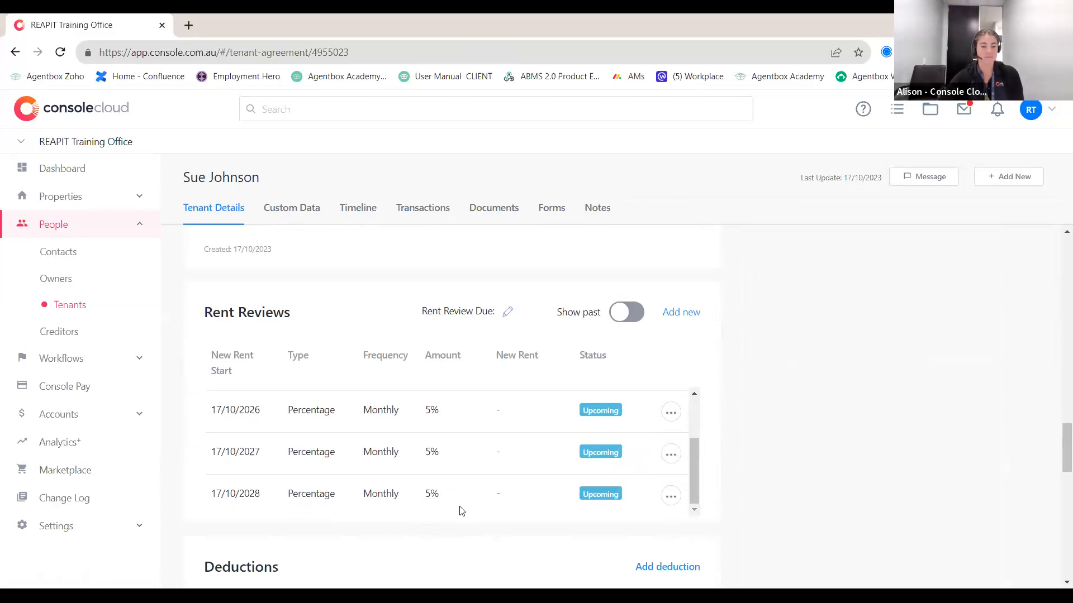
pyautogui.scroll(-6, 480, 509)
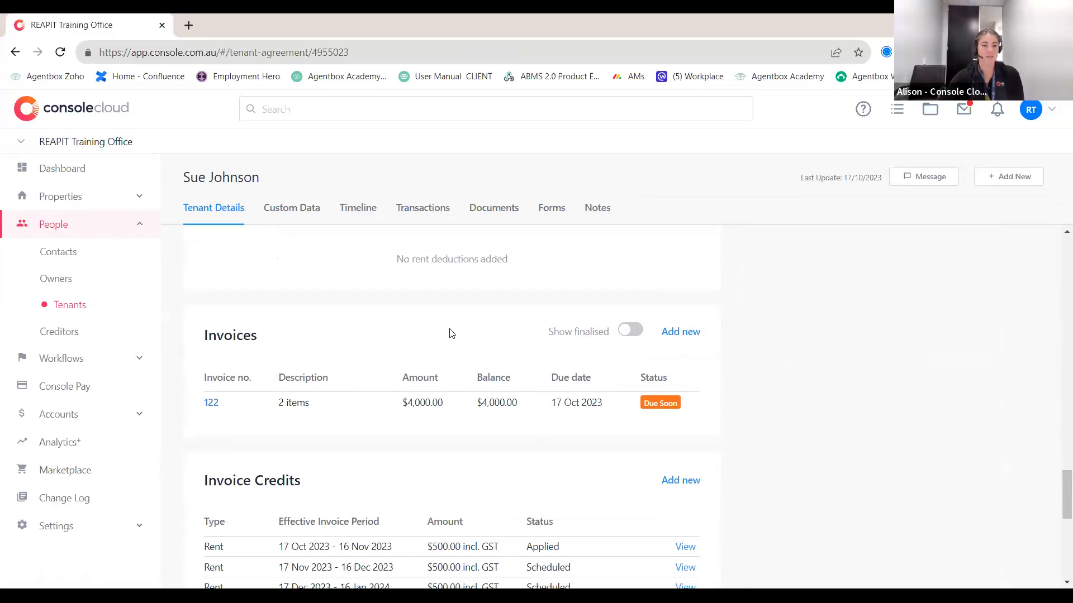
pyautogui.scroll(-3, 517, 406)
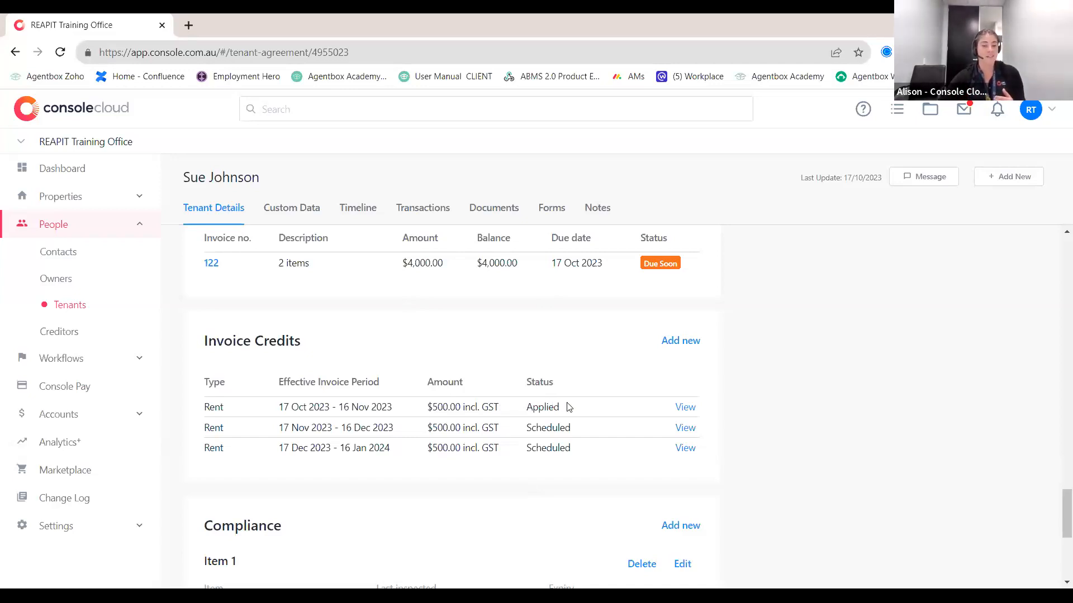
pyautogui.doubleClick(550, 406)
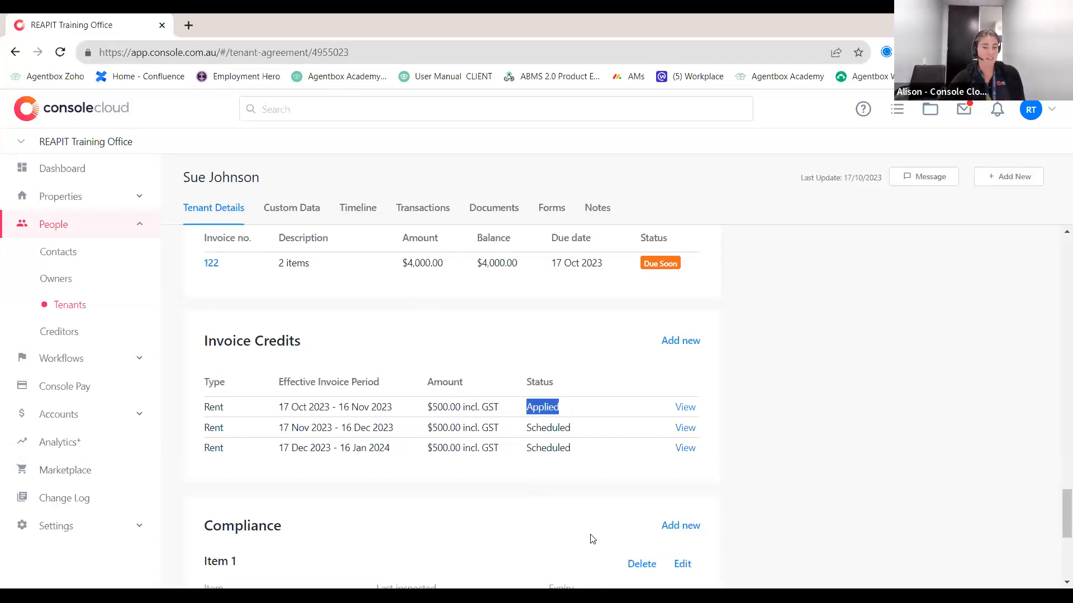
pyautogui.click(790, 508)
pyautogui.scroll(6, 782, 497)
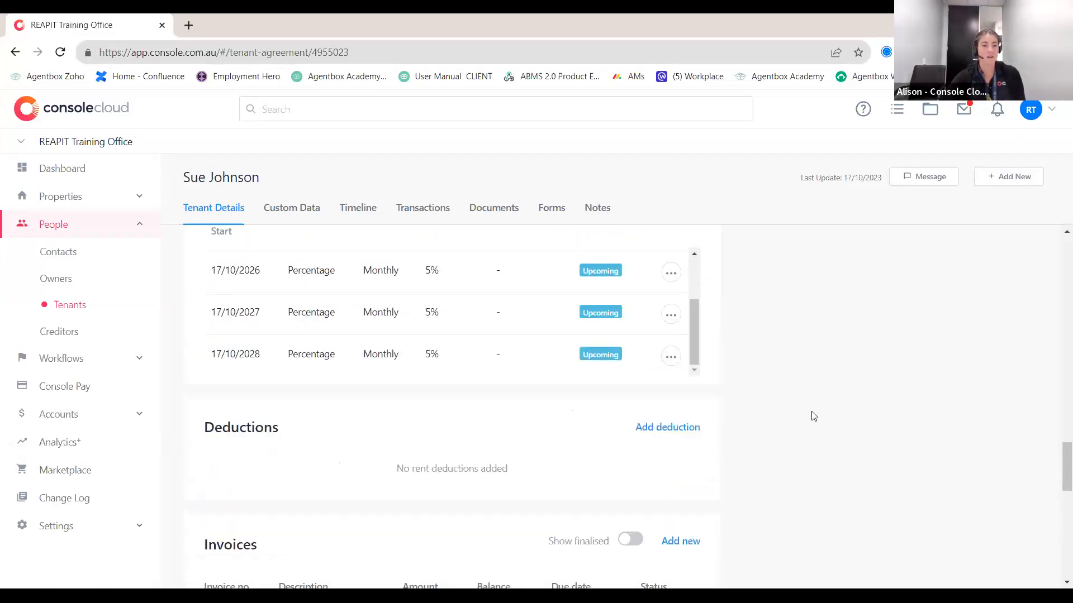
pyautogui.scroll(15, 814, 416)
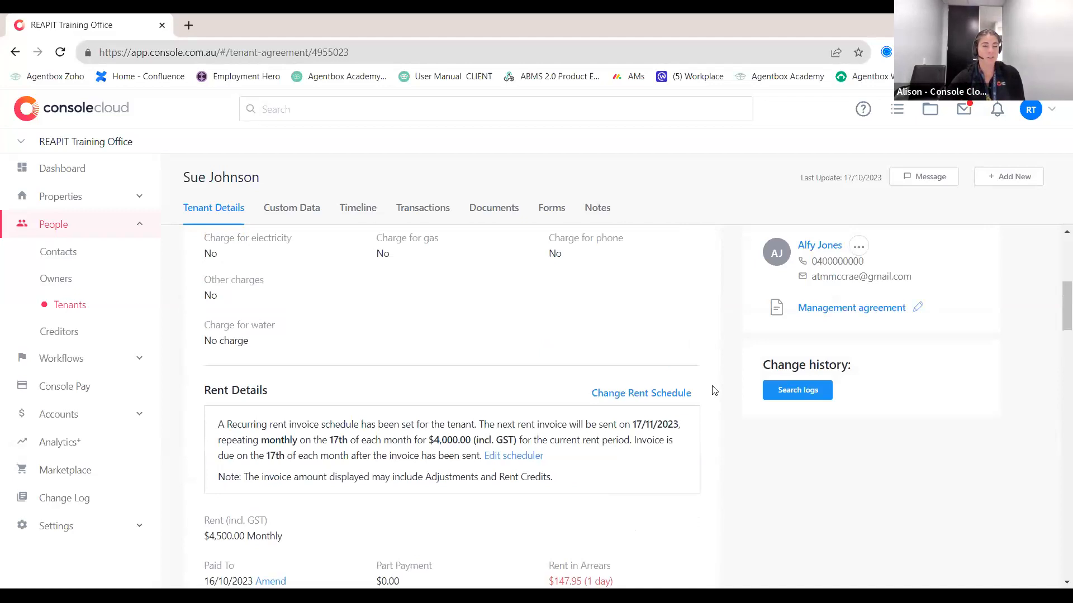
pyautogui.scroll(5, 713, 390)
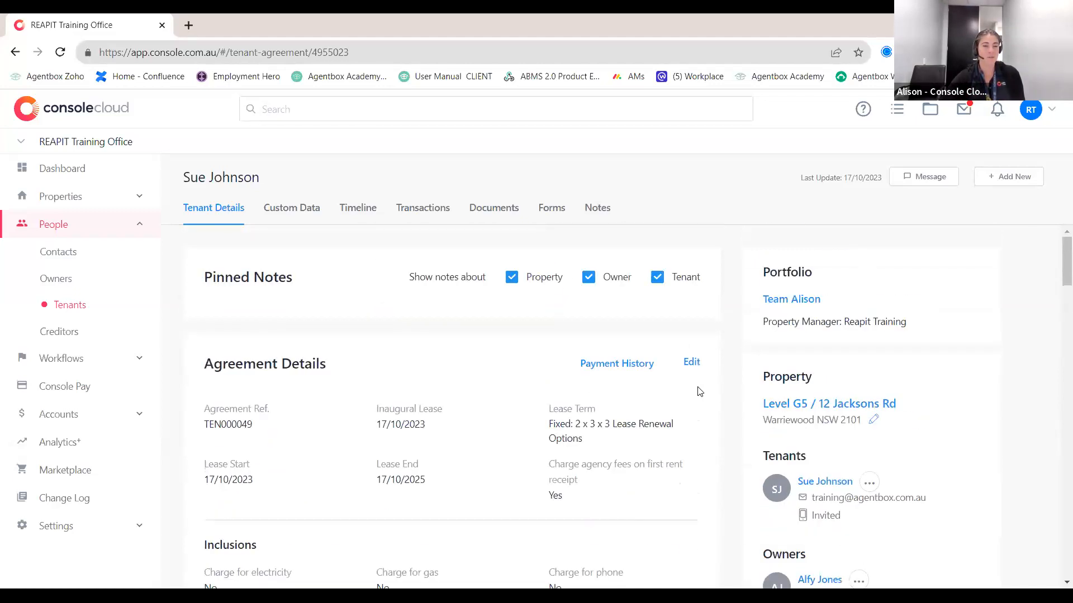
pyautogui.click(828, 404)
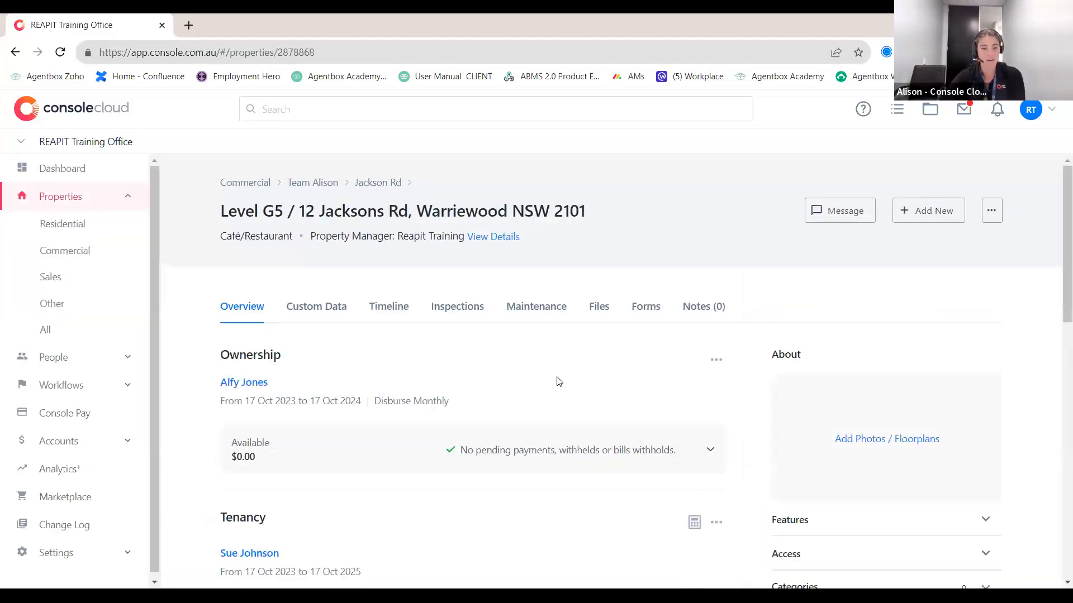
pyautogui.scroll(-12, 558, 378)
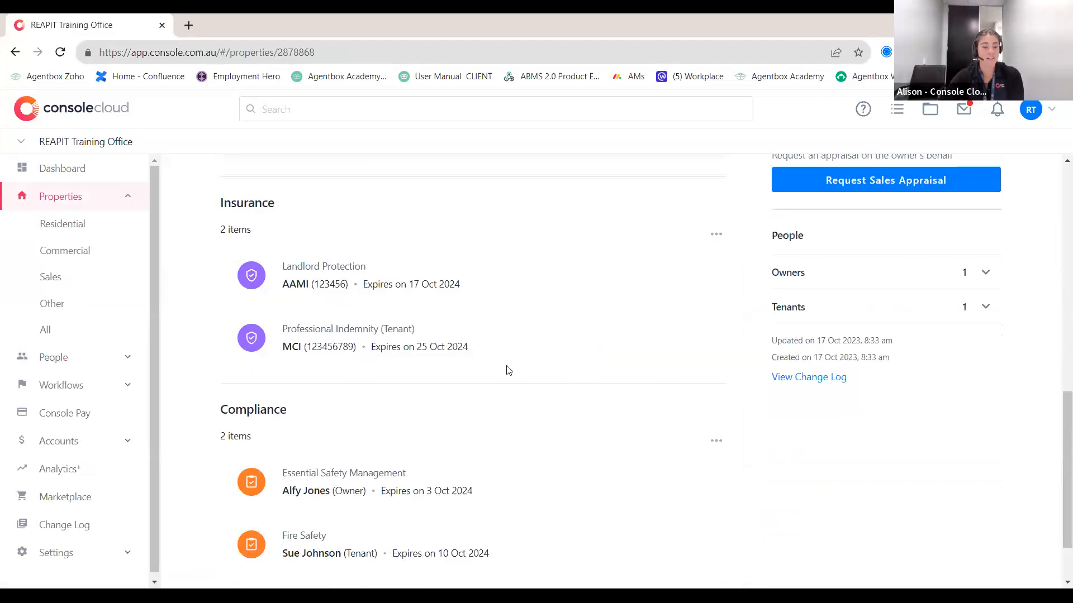
pyautogui.scroll(-2, 539, 398)
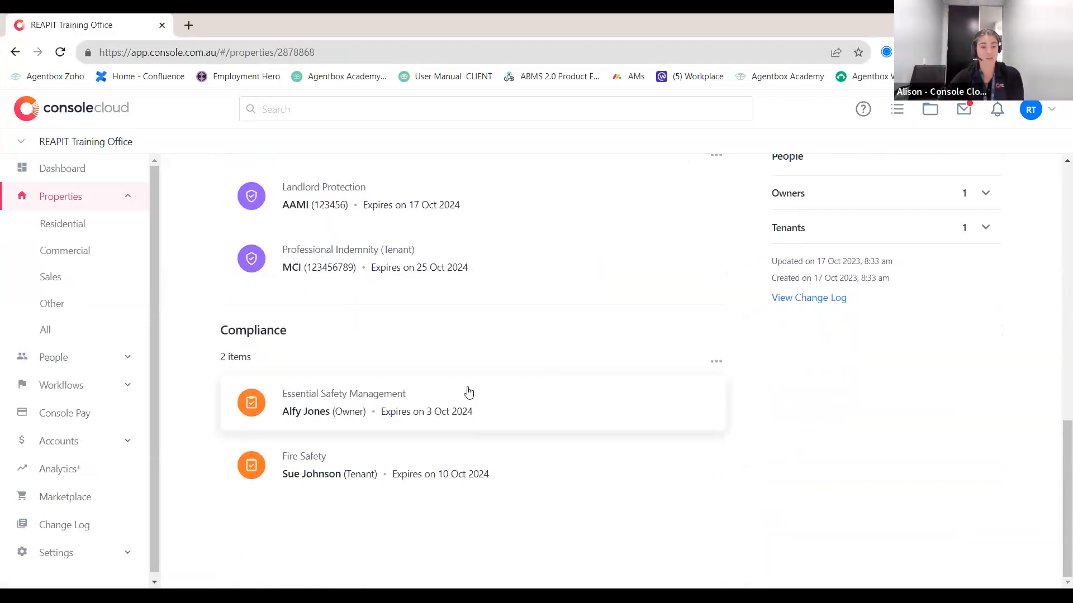
# Step: Open the Q3 2023 CPI entry from the commercial Rent Review workflow, and switch to the presentation slides
pyautogui.click(90, 259)
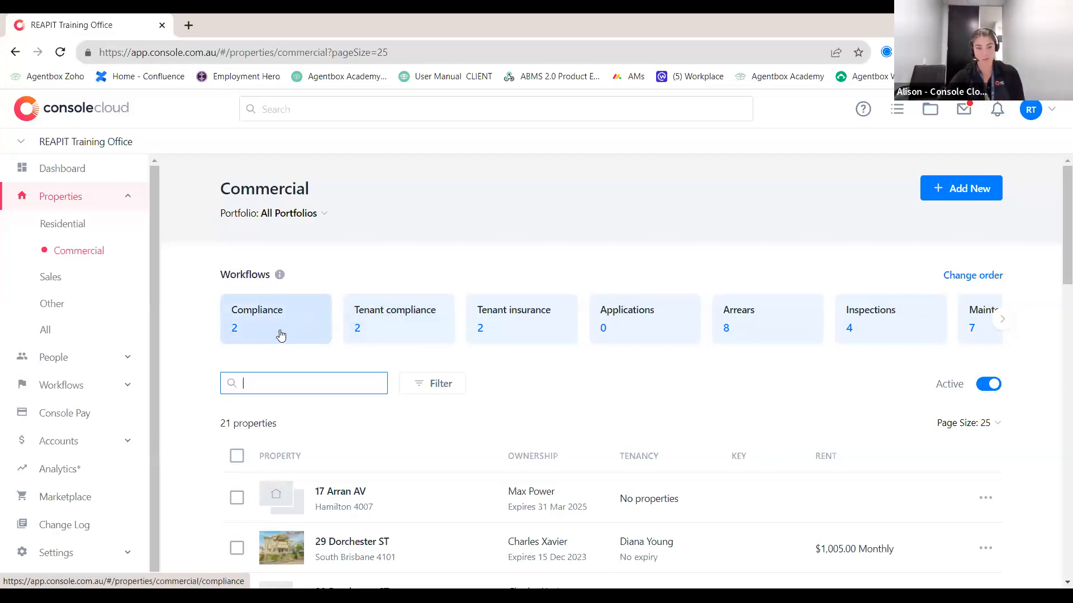
pyautogui.click(1002, 319)
pyautogui.click(964, 327)
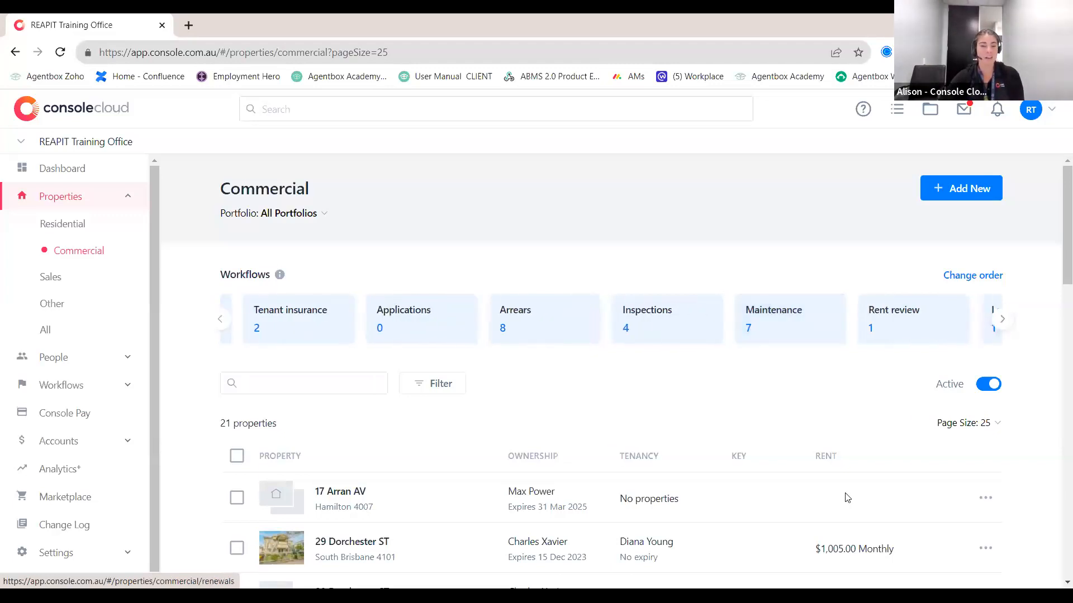
pyautogui.click(973, 311)
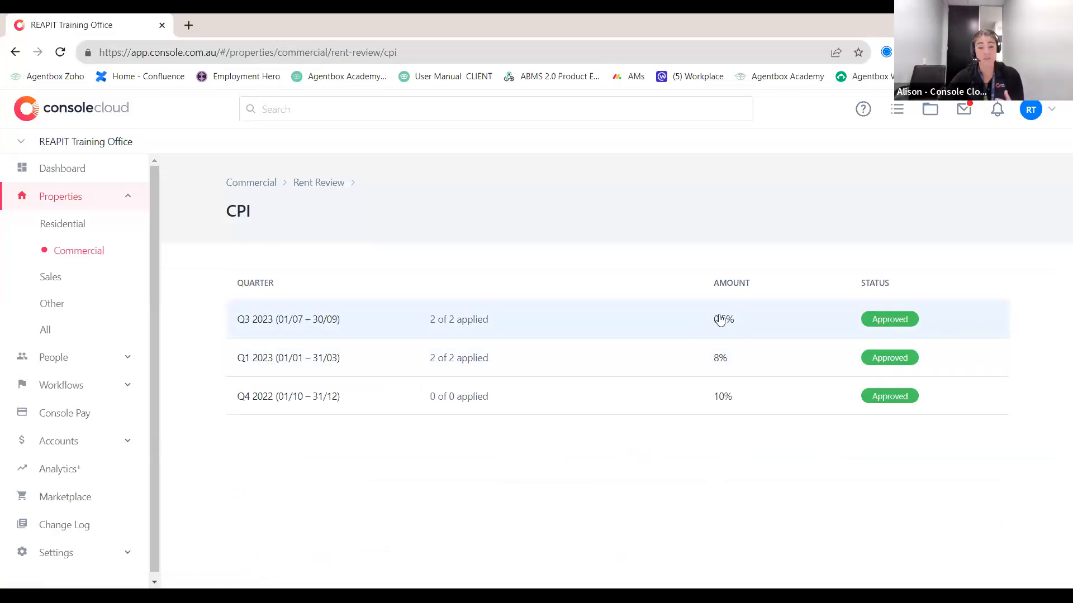
pyautogui.click(721, 320)
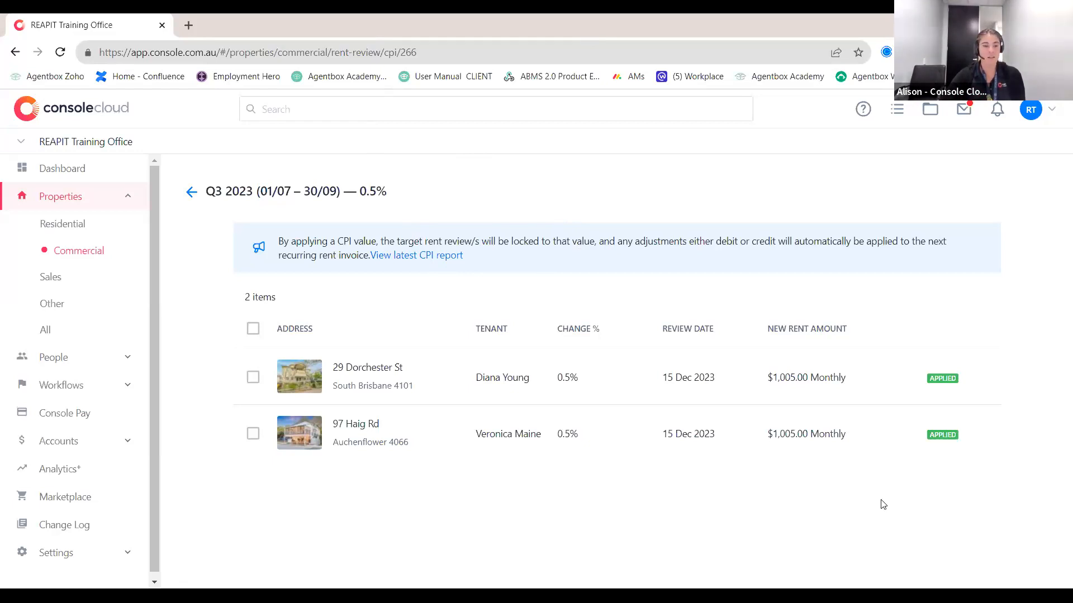
pyautogui.hotkey('alt', 'Tab')
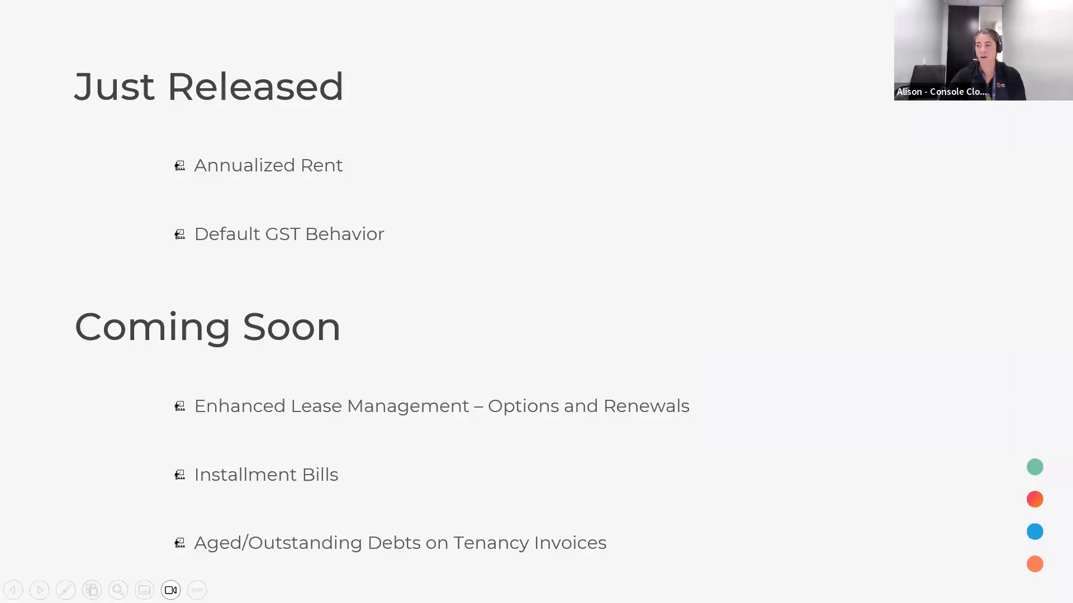